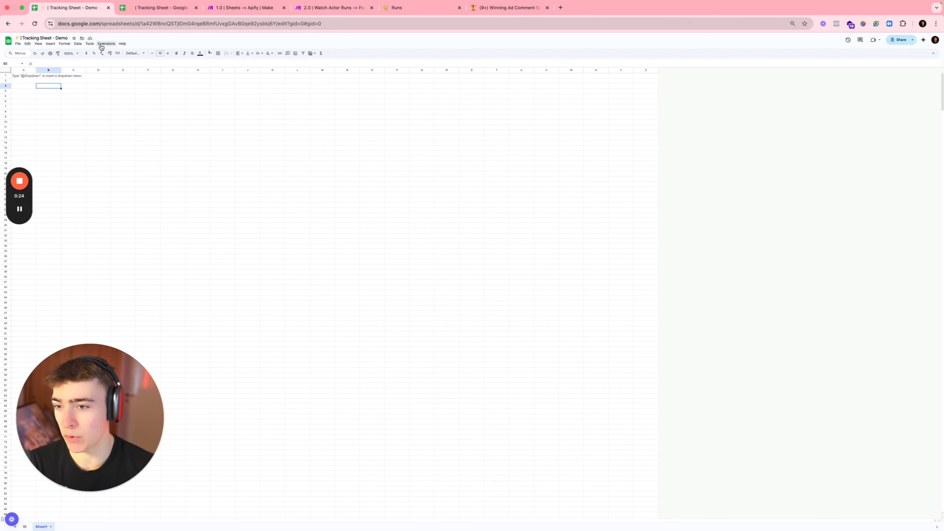
# Step: Search the Google Workspace Marketplace for 'Datas' and open the Dataslayer add-on listing
pyautogui.click(106, 43)
pyautogui.moveTo(129, 53)
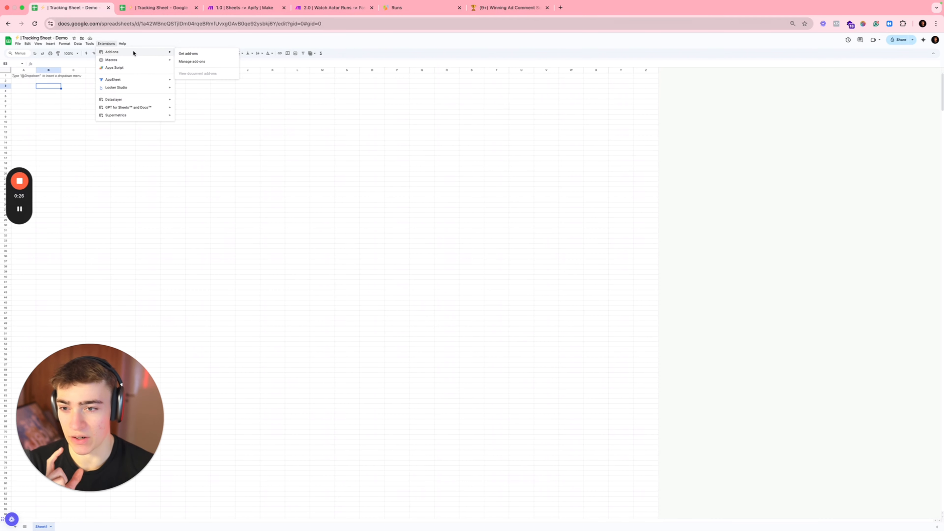
pyautogui.click(186, 55)
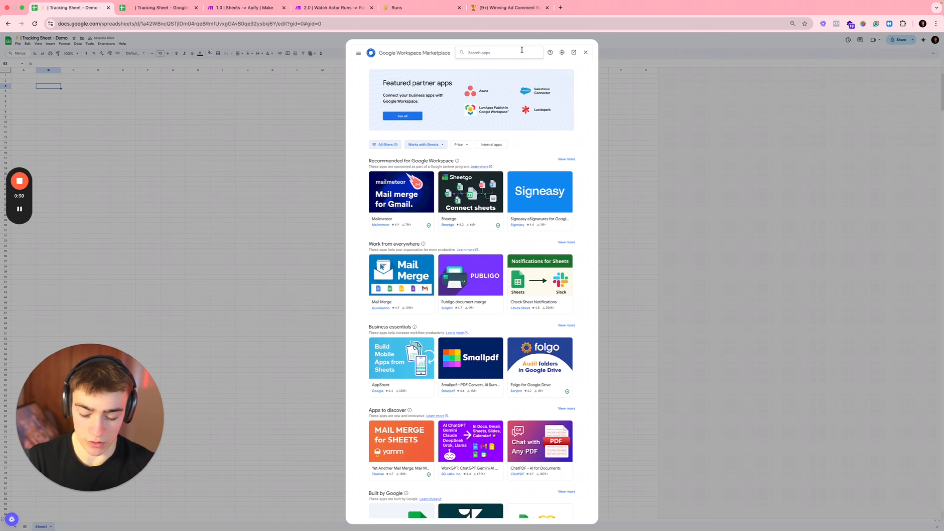
pyautogui.write('Datas')
pyautogui.click(478, 107)
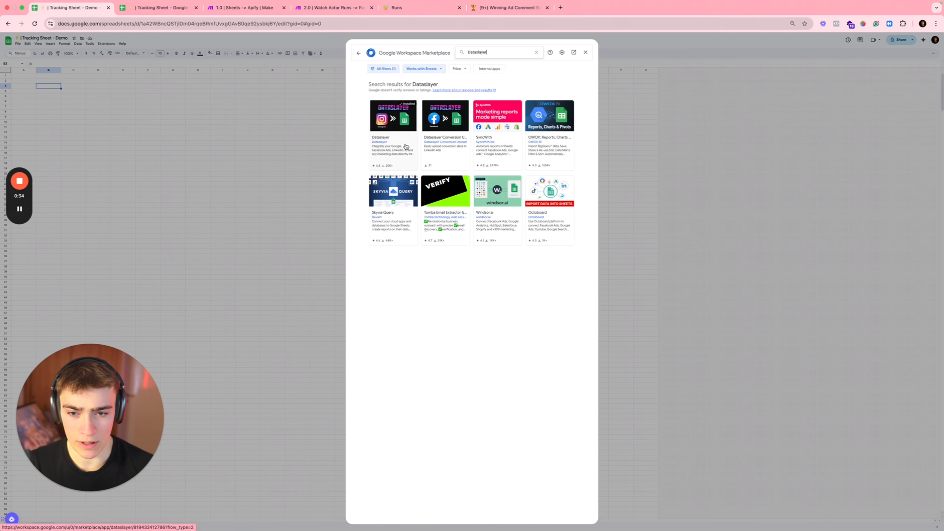
pyautogui.click(399, 145)
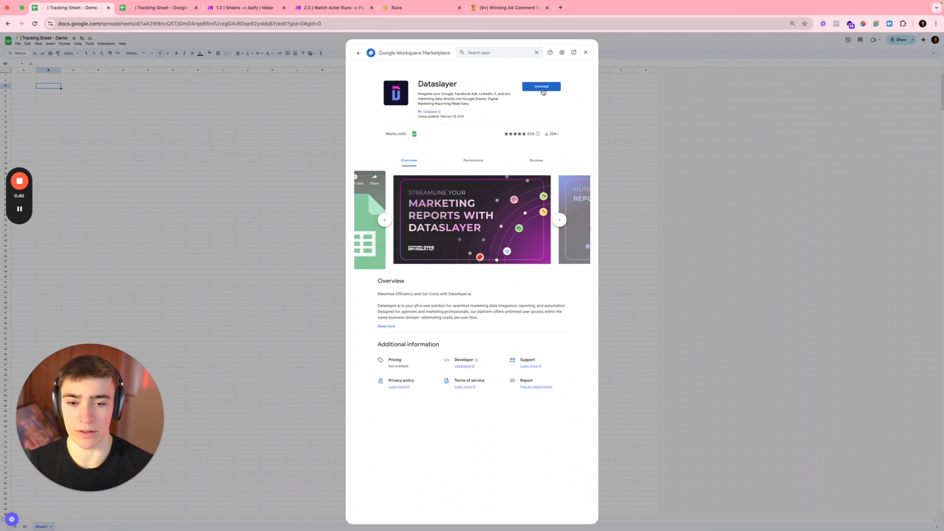
# Step: Browse through the Dataslayer listing's preview screenshot slides
pyautogui.click(559, 221)
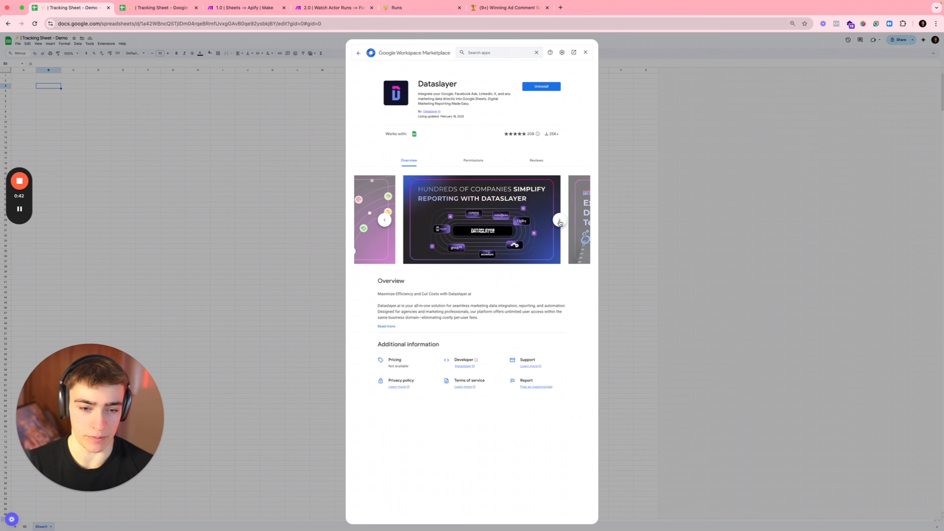
pyautogui.click(560, 221)
pyautogui.click(562, 221)
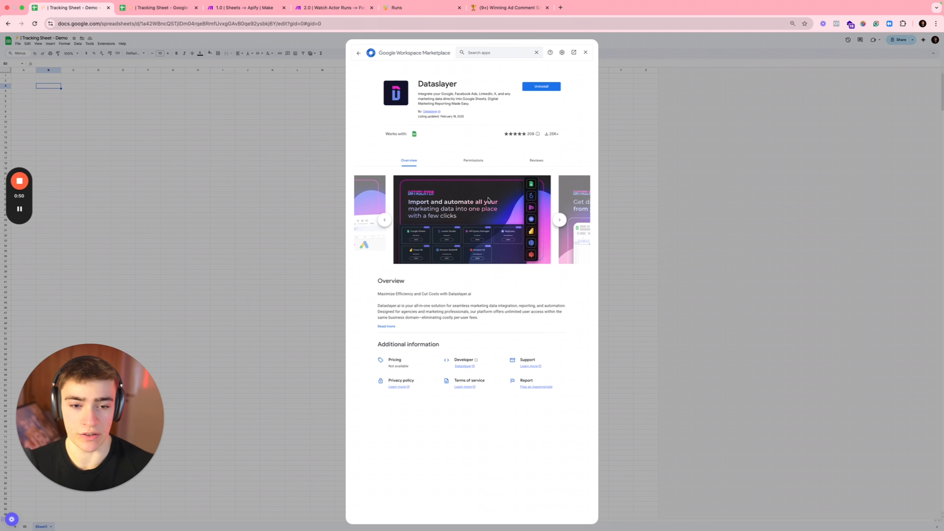
pyautogui.click(558, 222)
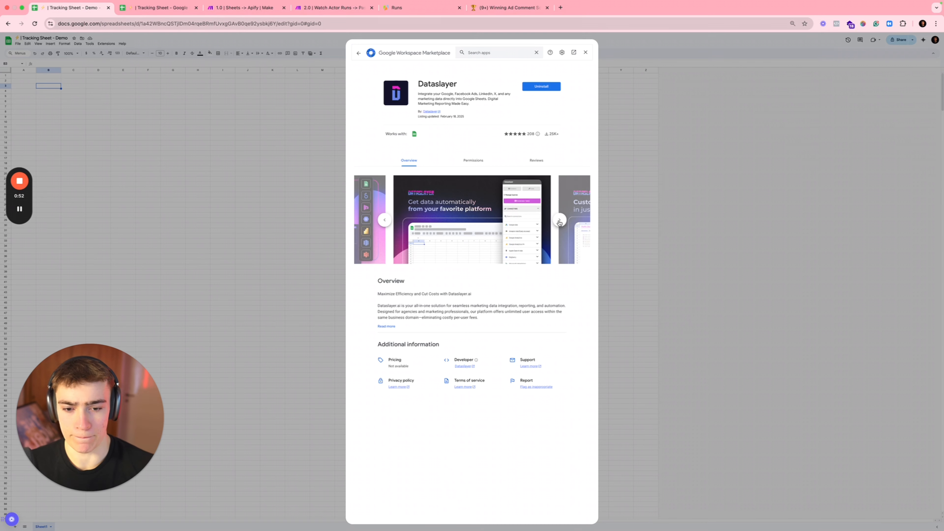
pyautogui.click(560, 222)
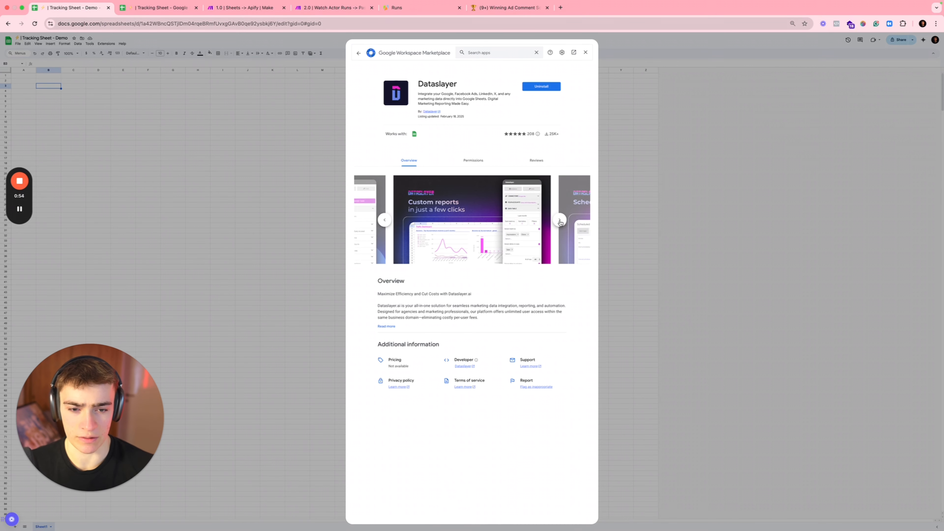
pyautogui.click(560, 222)
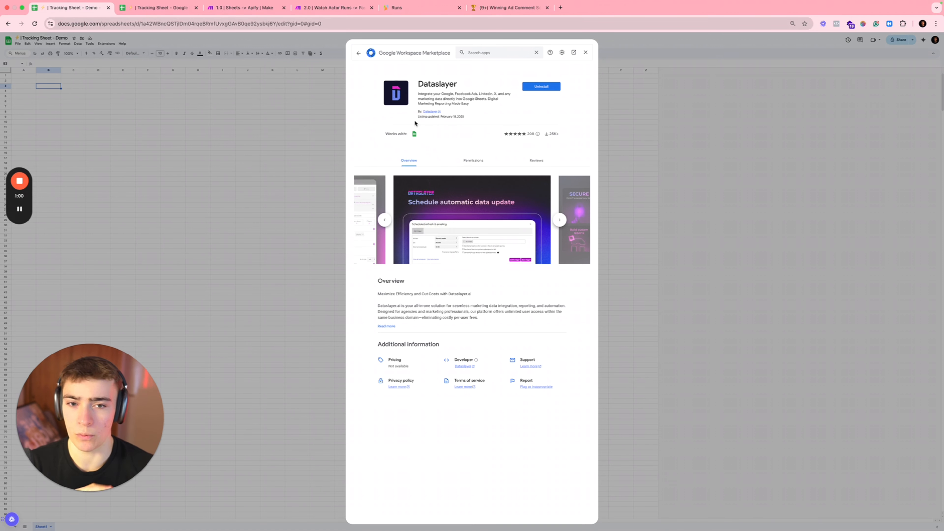
# Step: In a new tab, search Google for supermetrics, correcting the typed 'syupermetrics'
pyautogui.click(561, 8)
pyautogui.write('sy')
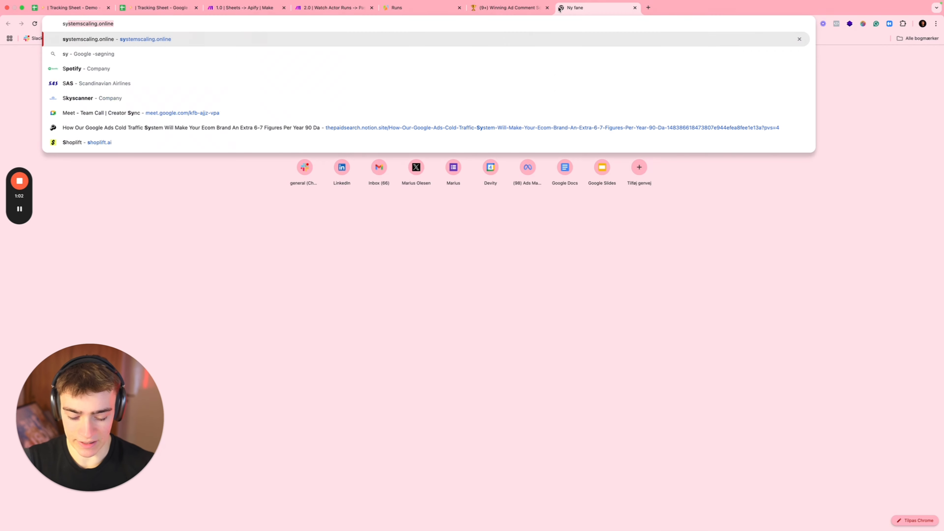
pyautogui.write('upermetrics')
pyautogui.press('Return')
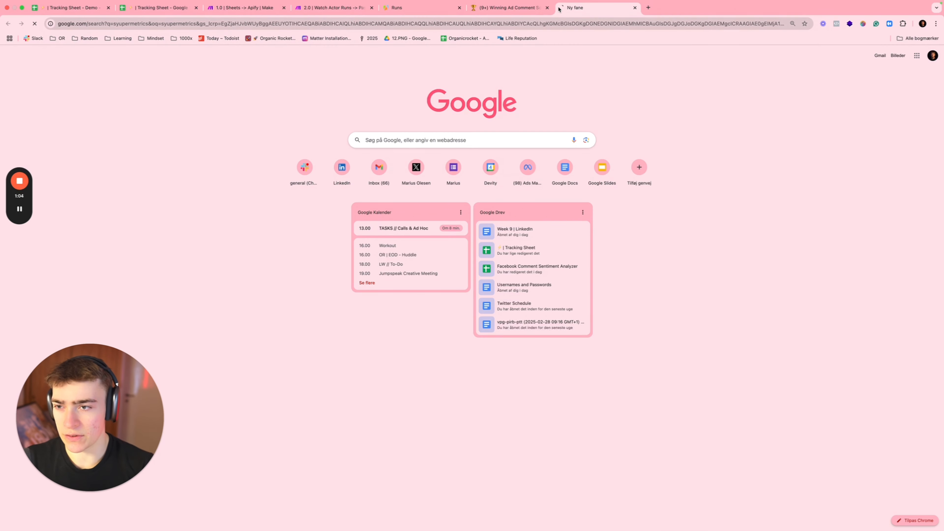
pyautogui.click(169, 98)
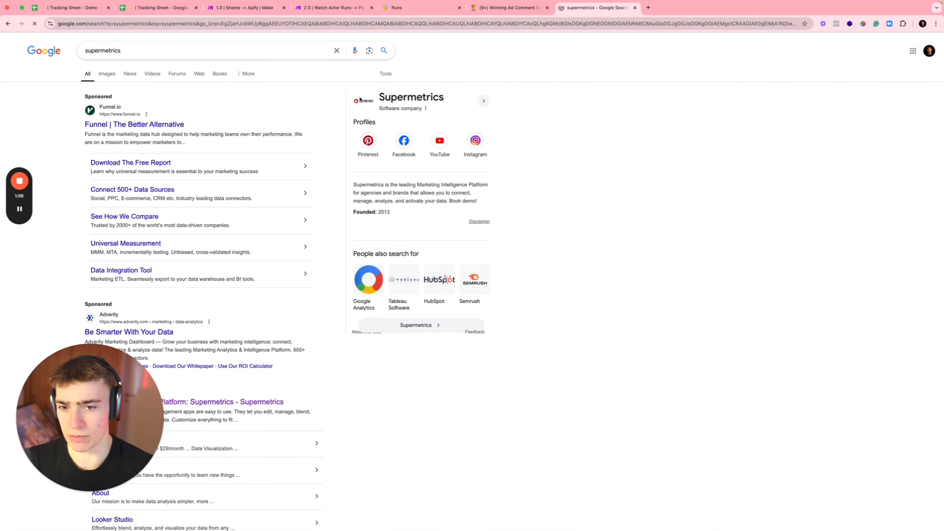
# Step: View supermetrics image results, then return to the Tracking Sheet and close the Marketplace
pyautogui.click(115, 79)
pyautogui.scroll(-1, 301, 175)
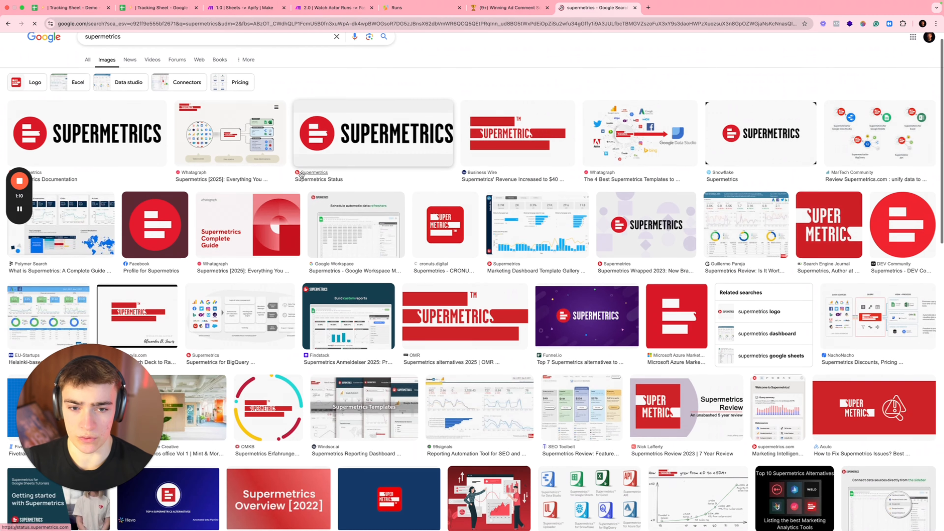
pyautogui.click(75, 8)
pyautogui.click(71, 94)
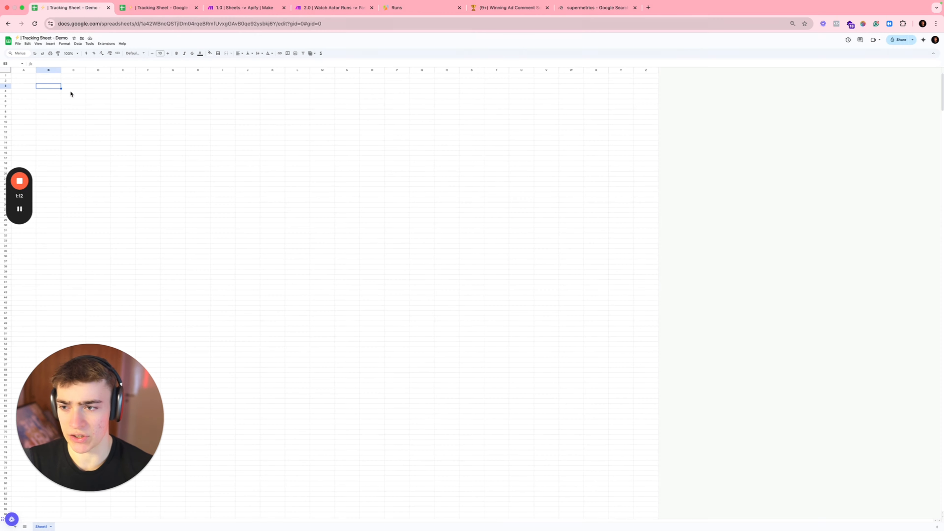
# Step: With cell B2 selected, launch the Dataslayer sidebar from Extensions
pyautogui.click(49, 81)
pyautogui.click(106, 44)
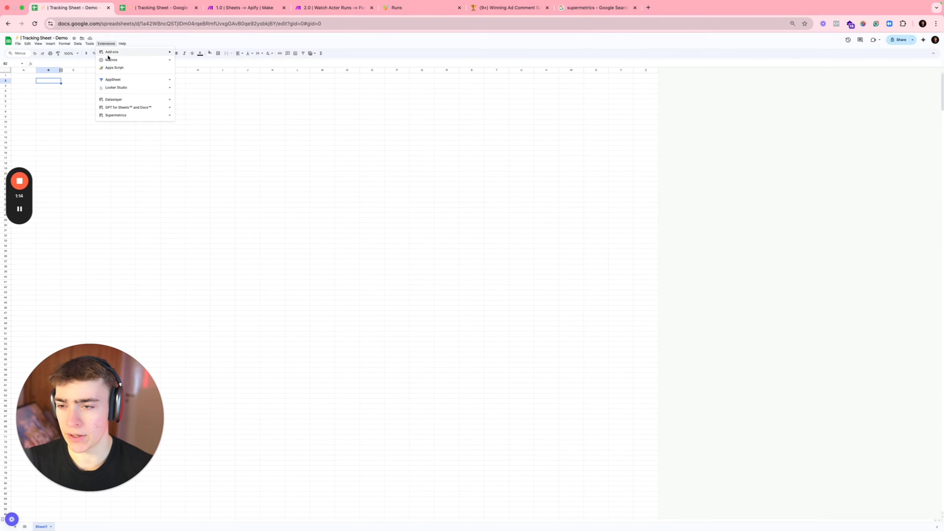
pyautogui.moveTo(122, 99)
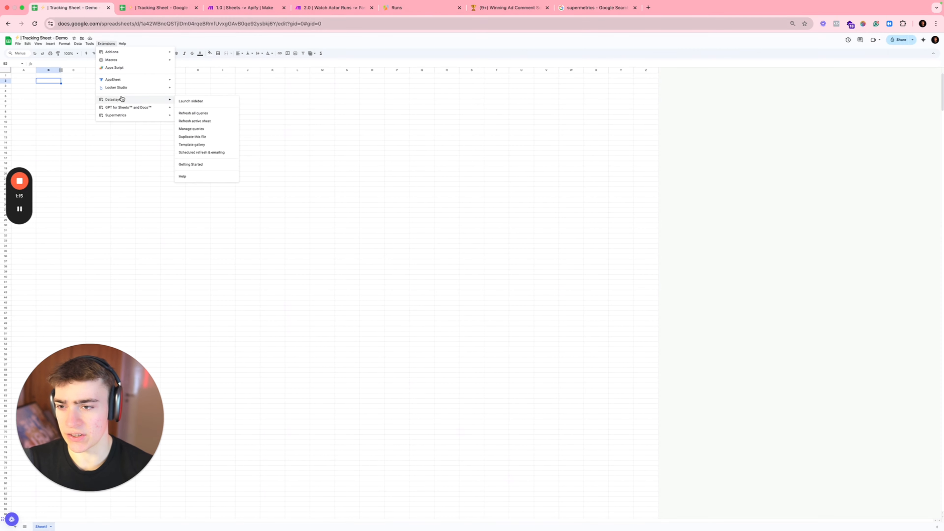
pyautogui.click(192, 101)
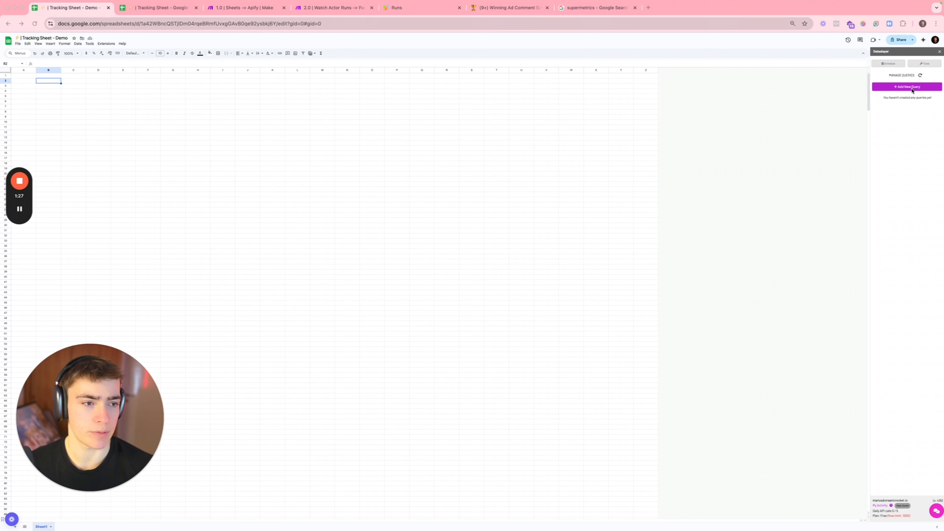
# Step: Add a new Dataslayer query and confirm the Facebook Ads connector
pyautogui.click(909, 88)
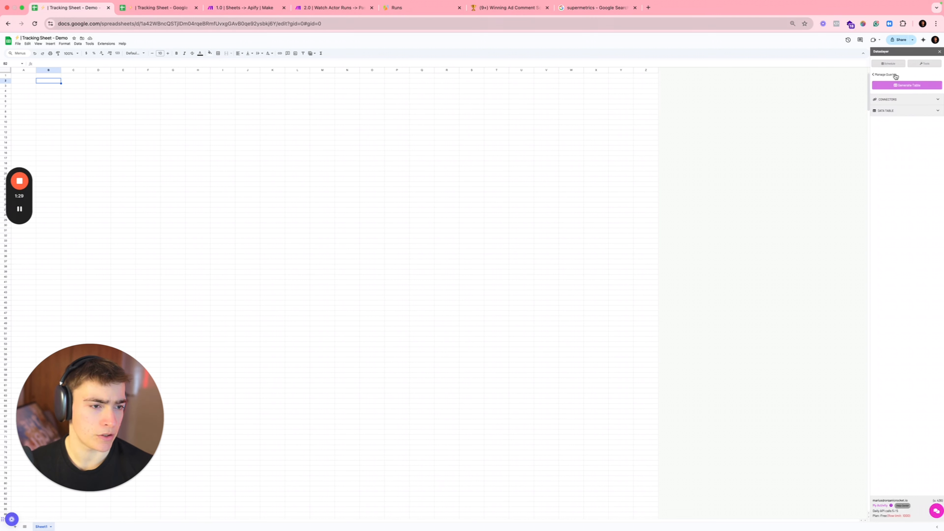
pyautogui.click(899, 99)
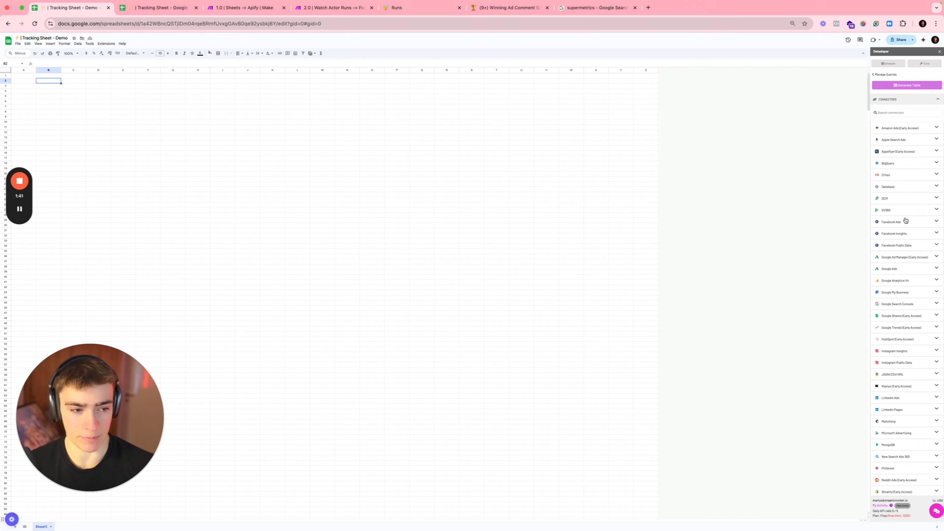
pyautogui.click(915, 224)
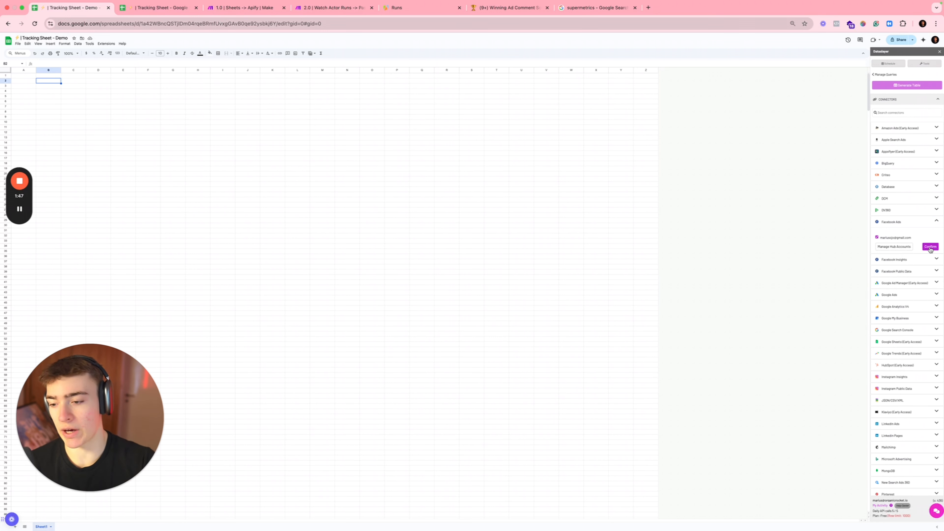
pyautogui.click(930, 248)
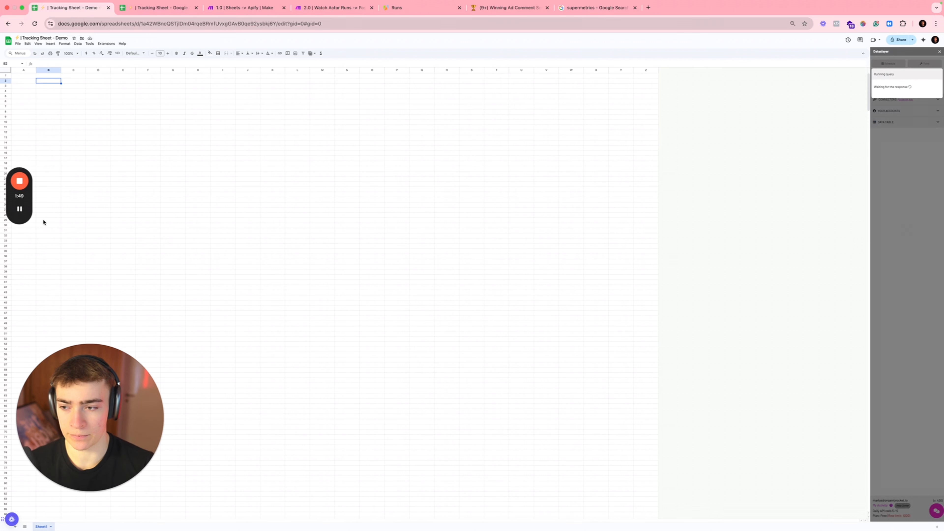
# Step: Add the company Facebook ad account to the query and clear the account search box
pyautogui.moveTo(19, 210)
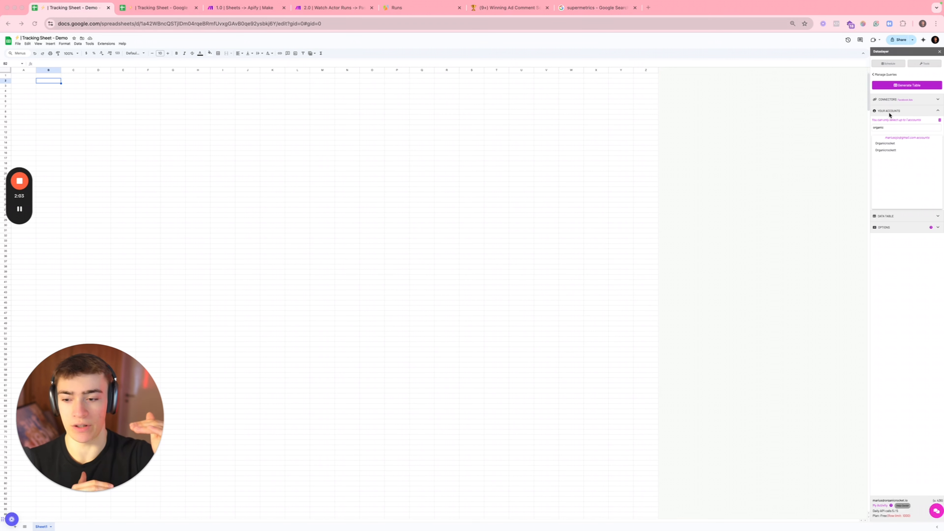
pyautogui.click(887, 144)
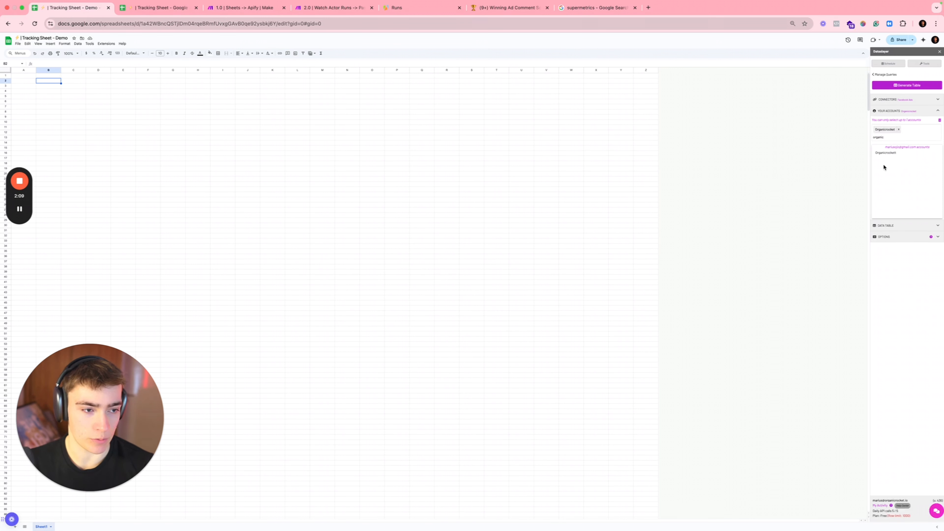
pyautogui.doubleClick(884, 136)
pyautogui.press('BackSpace')
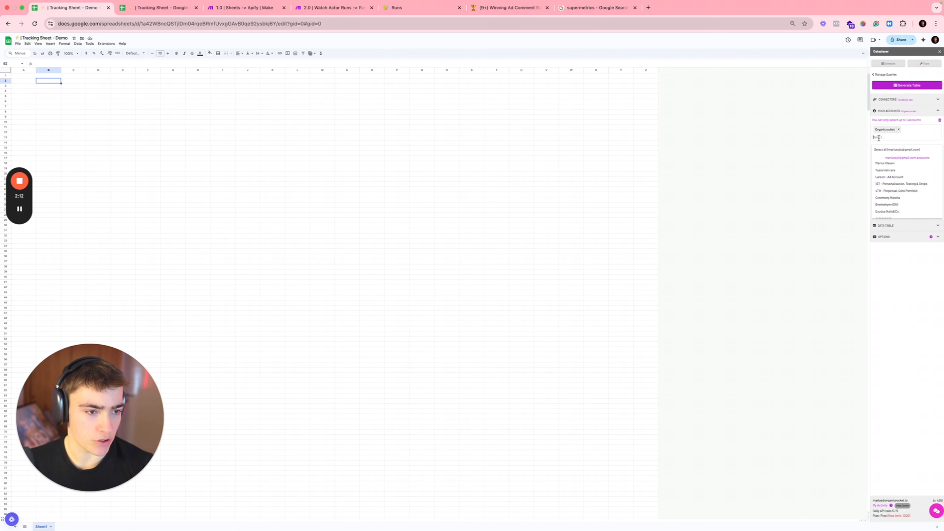
# Step: Open the Data Table settings to set up the query's metrics and dimensions
pyautogui.click(906, 227)
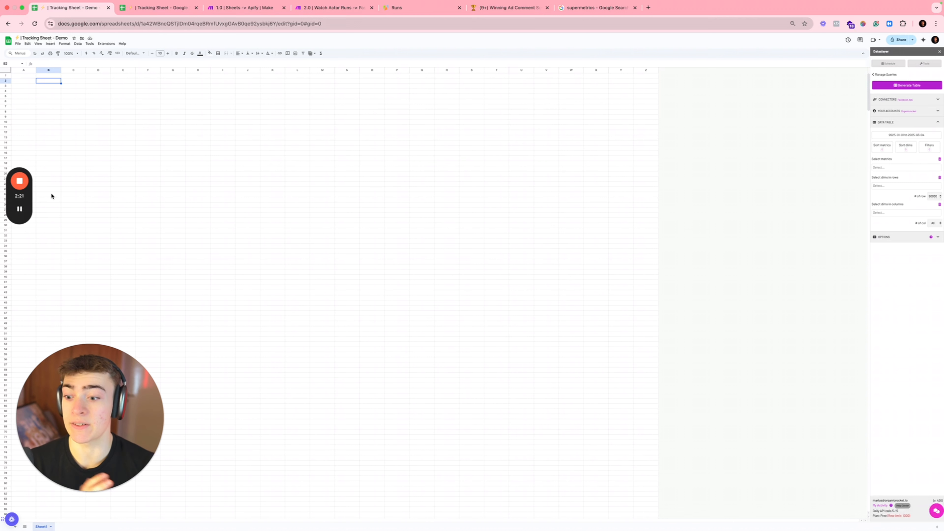
pyautogui.click(20, 209)
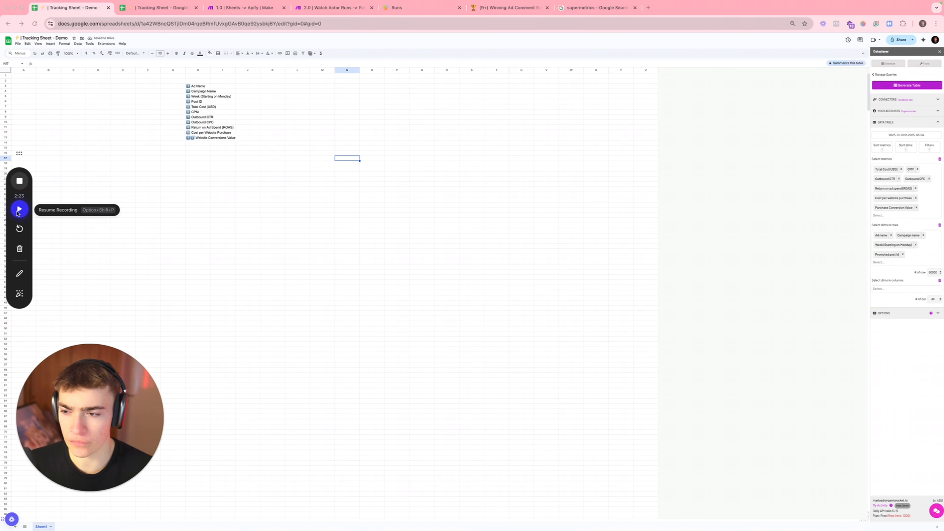
pyautogui.click(18, 211)
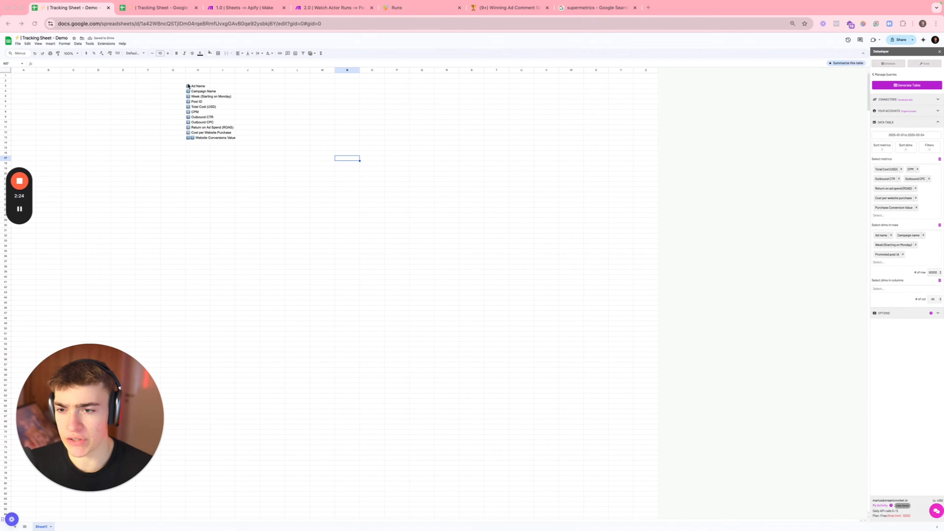
# Step: Select the Dataslayer header block G3:J16, then switch to the Sheets -> Apify scenario
pyautogui.moveTo(168, 86); pyautogui.dragTo(258, 160)
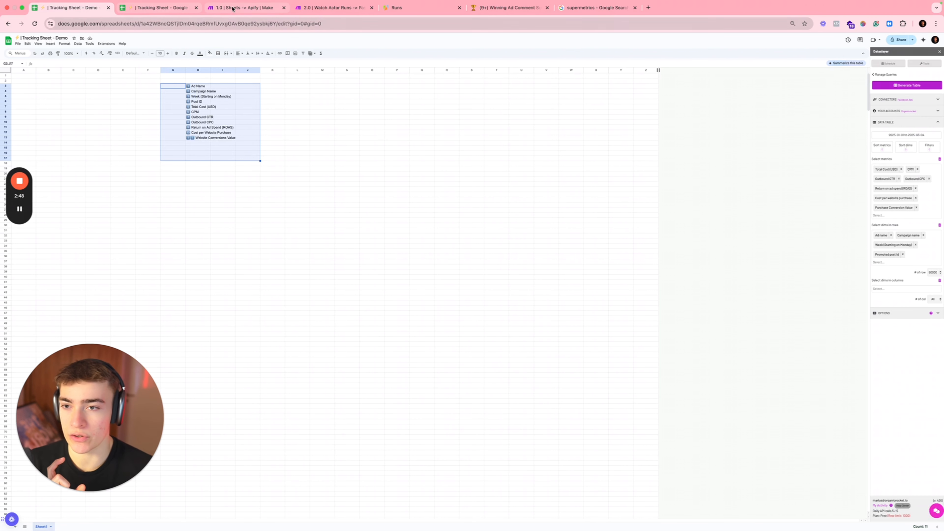
pyautogui.click(244, 7)
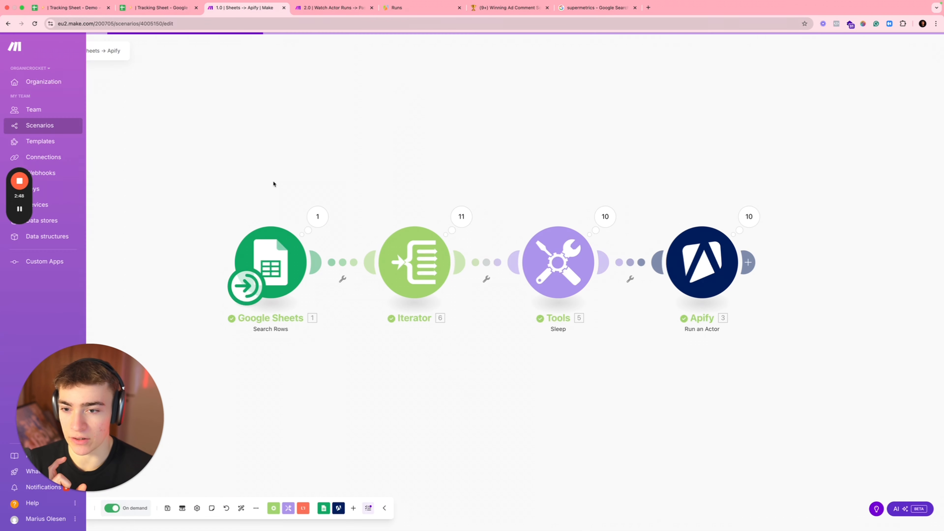
pyautogui.click(708, 284)
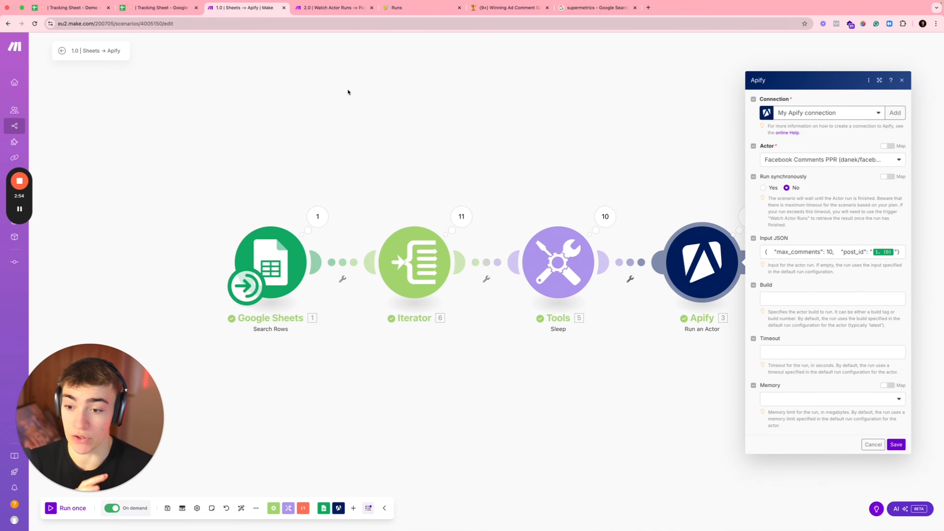
pyautogui.click(78, 9)
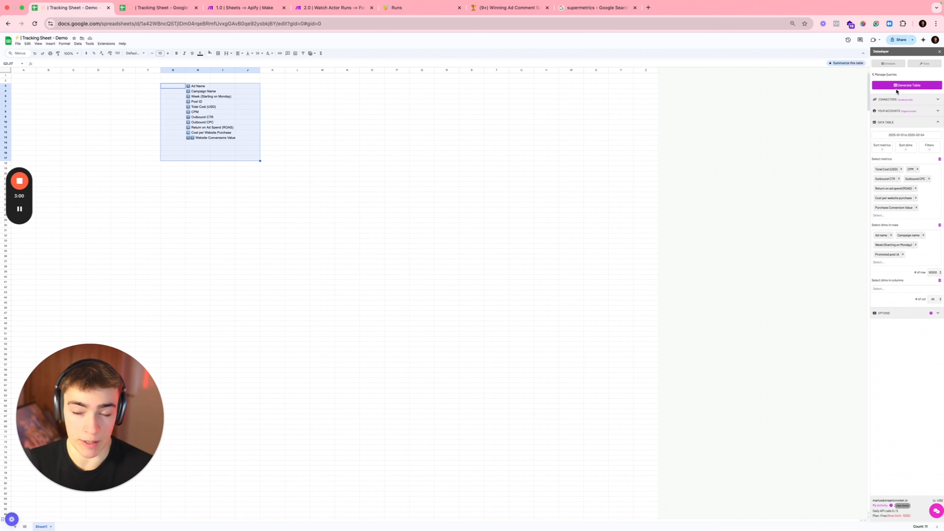
# Step: Expand the Dataslayer Options section and zoom the browser to 125% to review the checkboxes
pyautogui.click(897, 314)
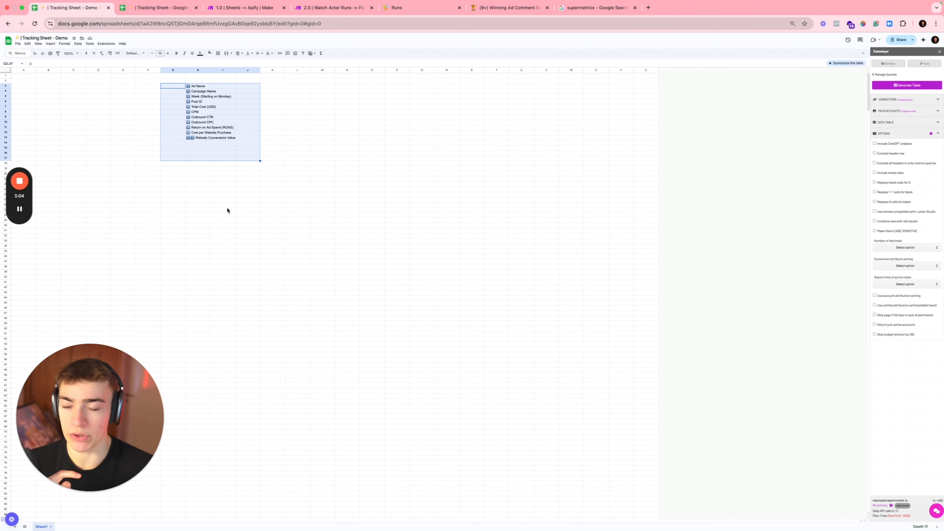
pyautogui.click(20, 209)
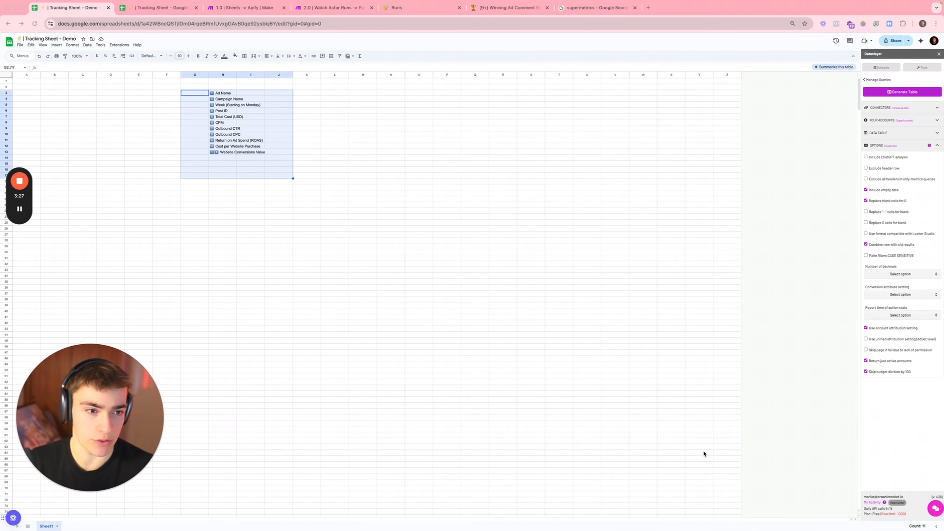
pyautogui.press('super+plus')
pyautogui.press('super+plus')
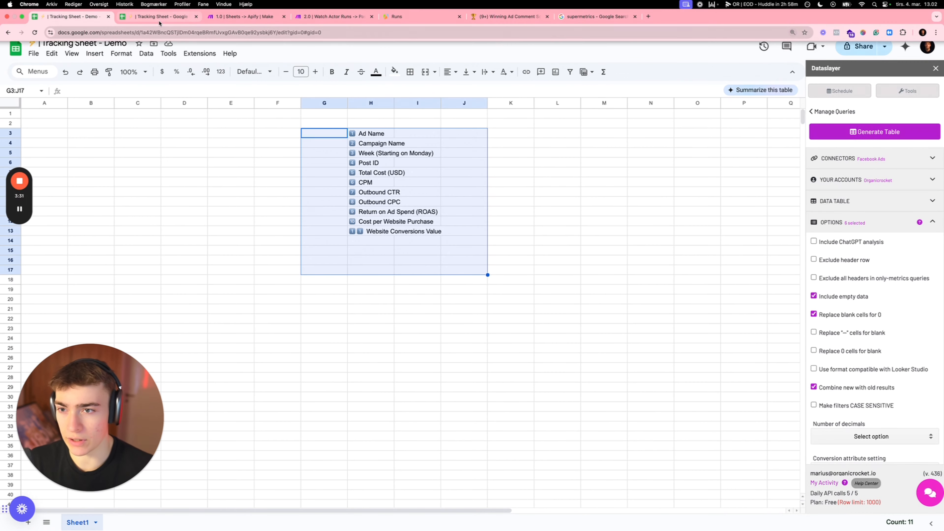
# Step: Check the Post ID, ad id and week cells in the other Tracking Sheet, then open Copy of Copy of Sheet1
pyautogui.click(160, 21)
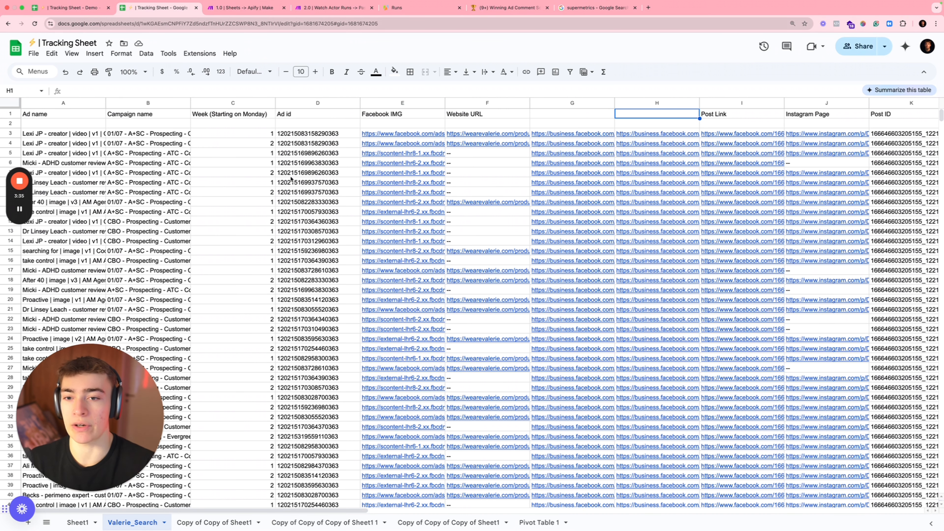
pyautogui.doubleClick(892, 137)
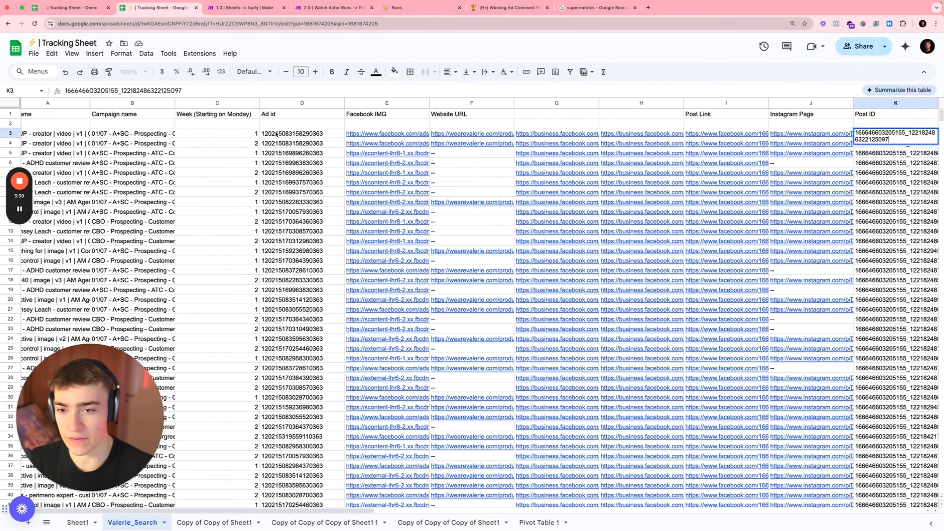
pyautogui.click(265, 185)
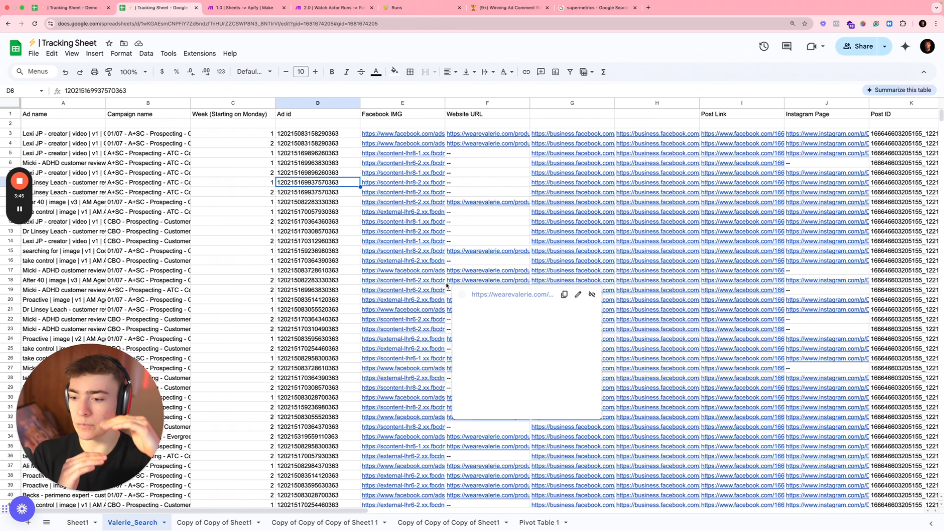
pyautogui.click(216, 294)
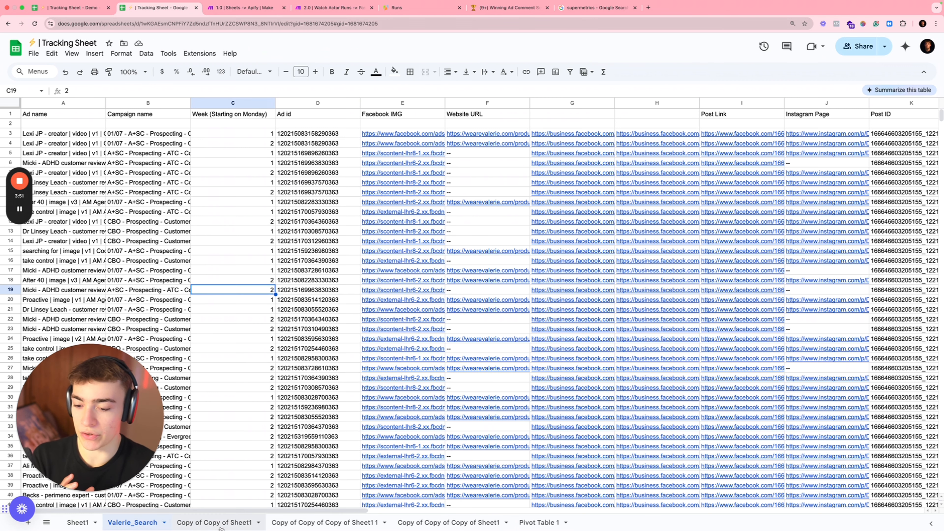
pyautogui.click(215, 522)
pyautogui.moveTo(83, 163)
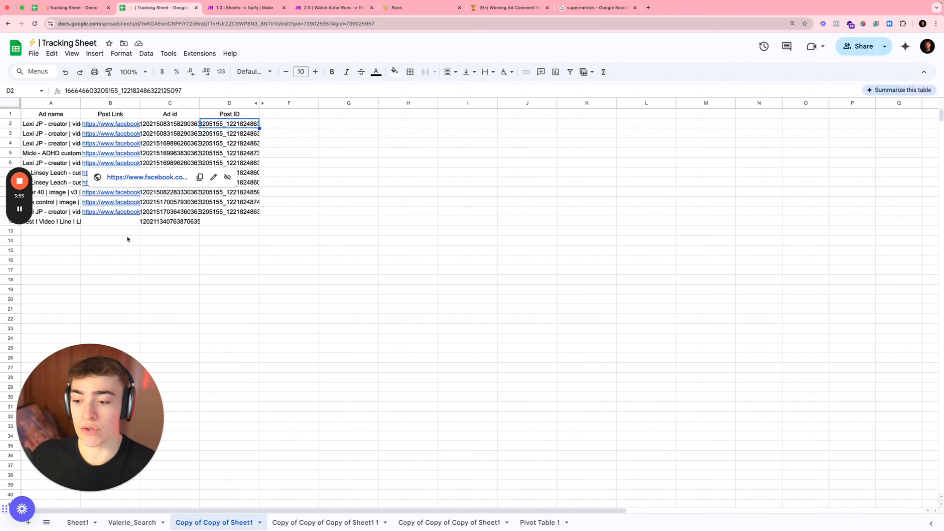
# Step: Inspect cell A1's QUERY formula, which pulls Valerie_Search rows where L exceeds 100
pyautogui.click(53, 116)
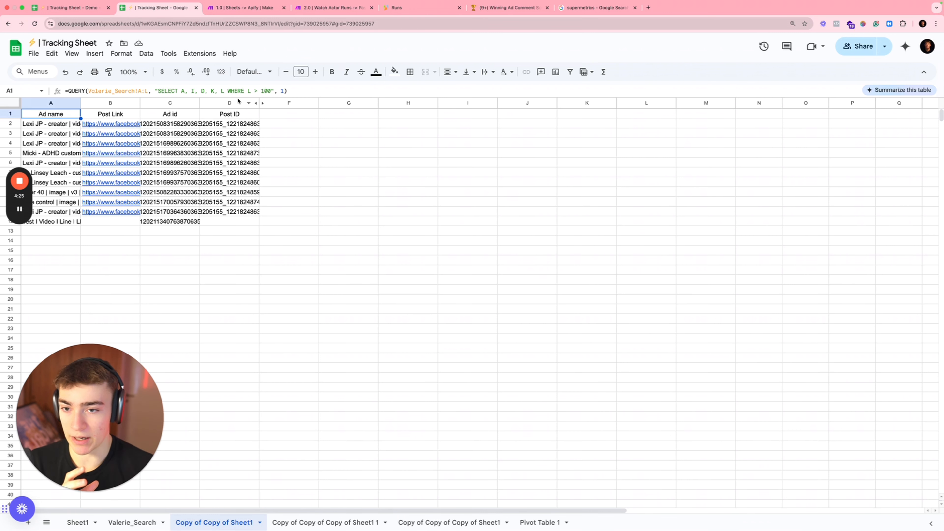
pyautogui.click(270, 92)
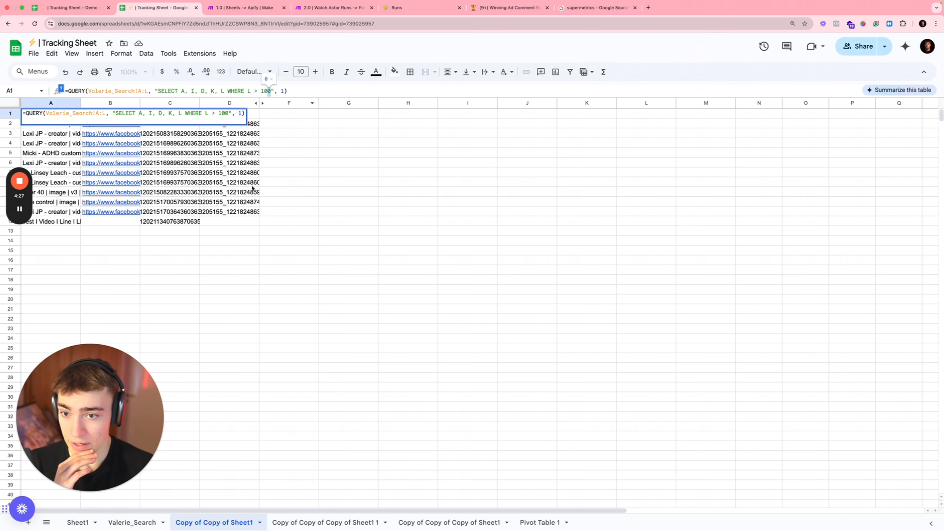
pyautogui.click(229, 192)
# Step: Select the ten Post IDs in D2:D11, then switch to the 1.0 | Sheets -> Apify scenario
pyautogui.moveTo(237, 128); pyautogui.dragTo(232, 211)
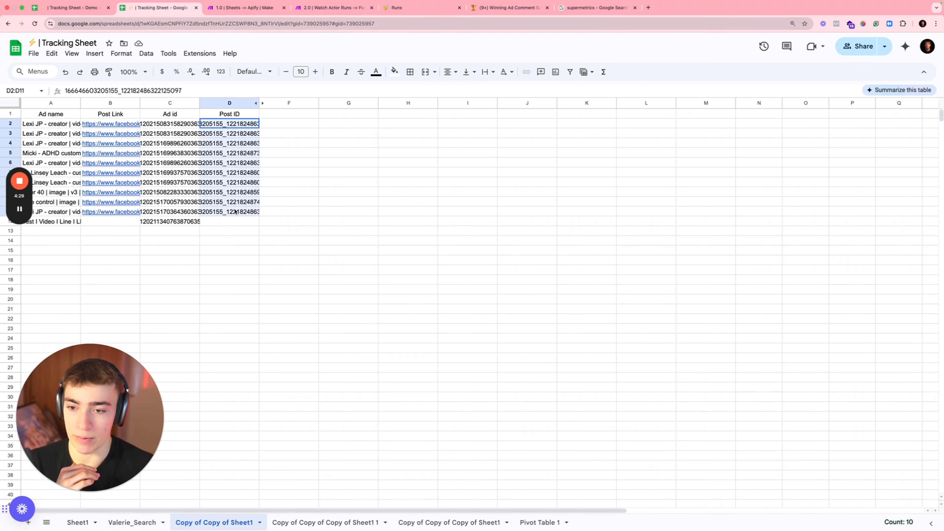
pyautogui.hscroll(1, 234, 211)
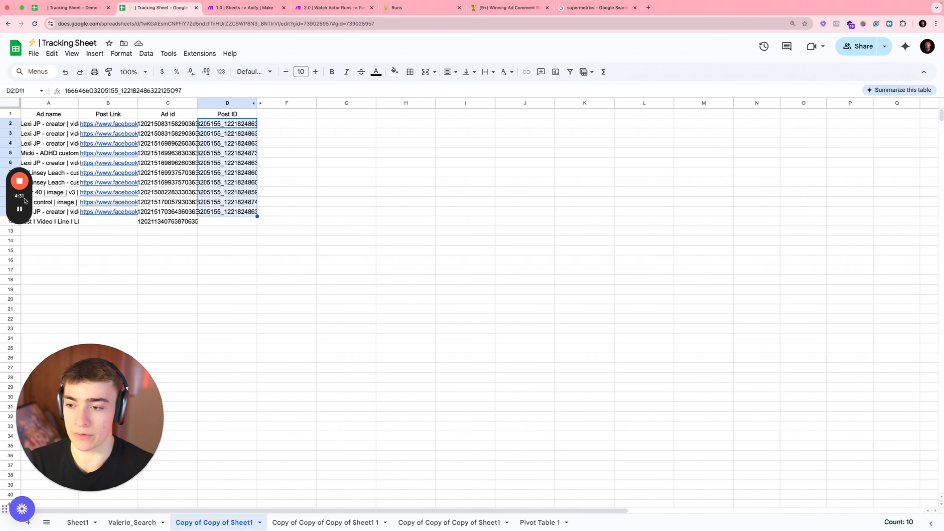
pyautogui.click(20, 209)
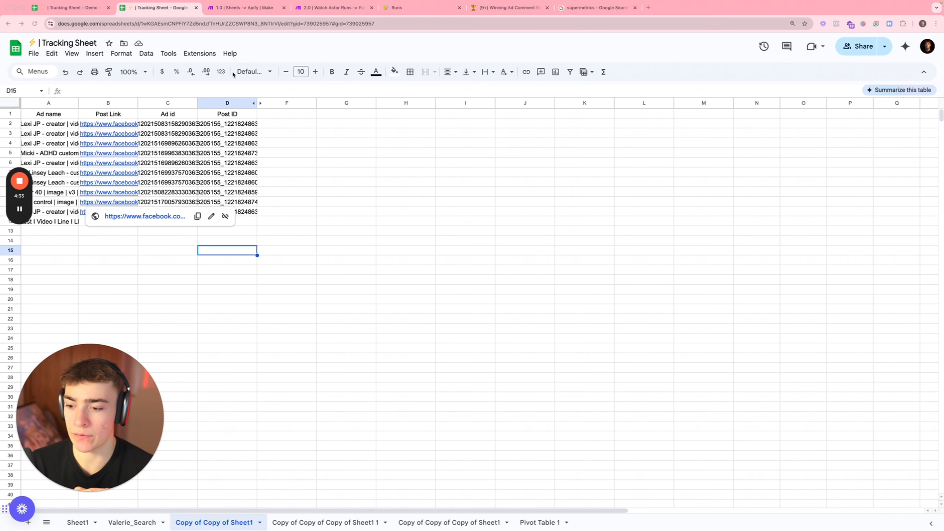
pyautogui.click(248, 11)
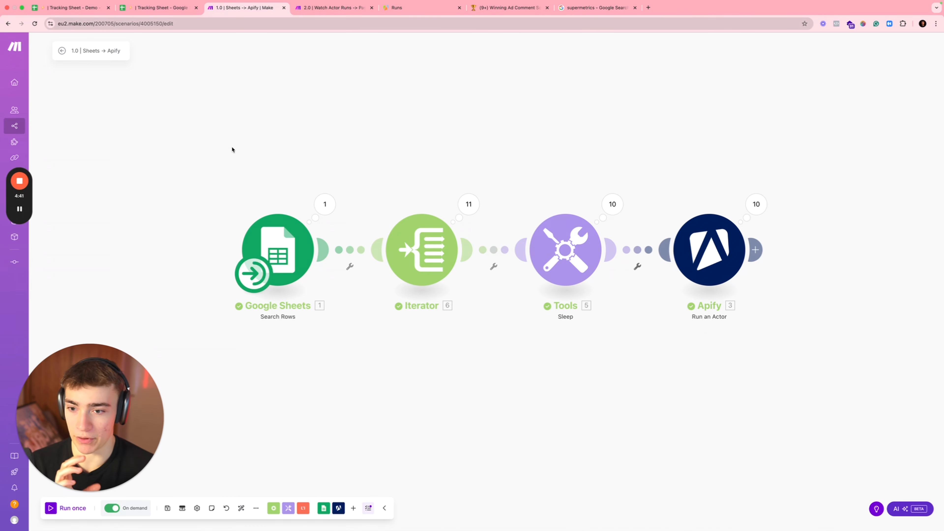
pyautogui.click(283, 254)
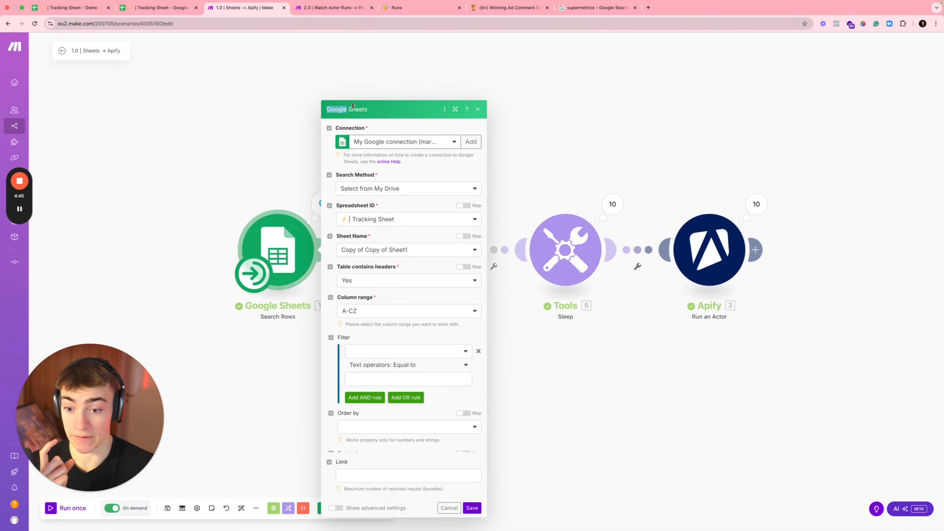
pyautogui.click(279, 170)
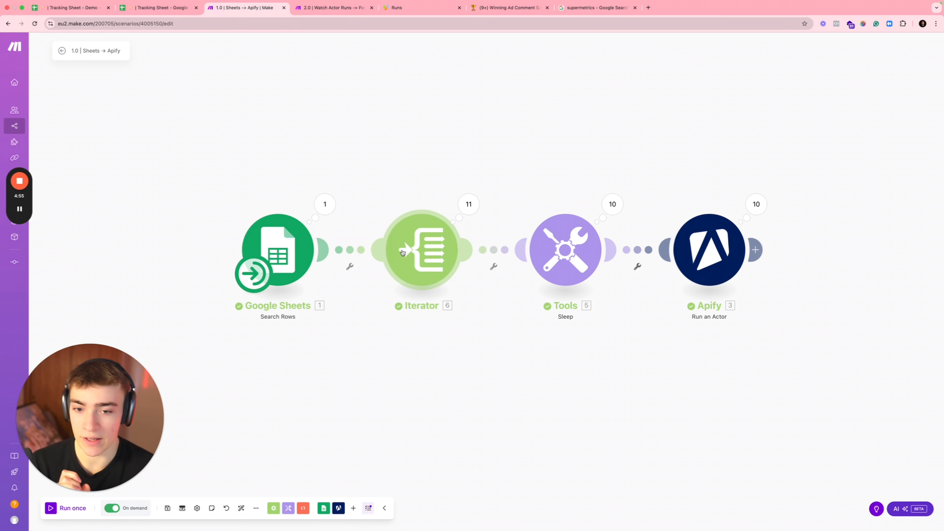
pyautogui.click(421, 249)
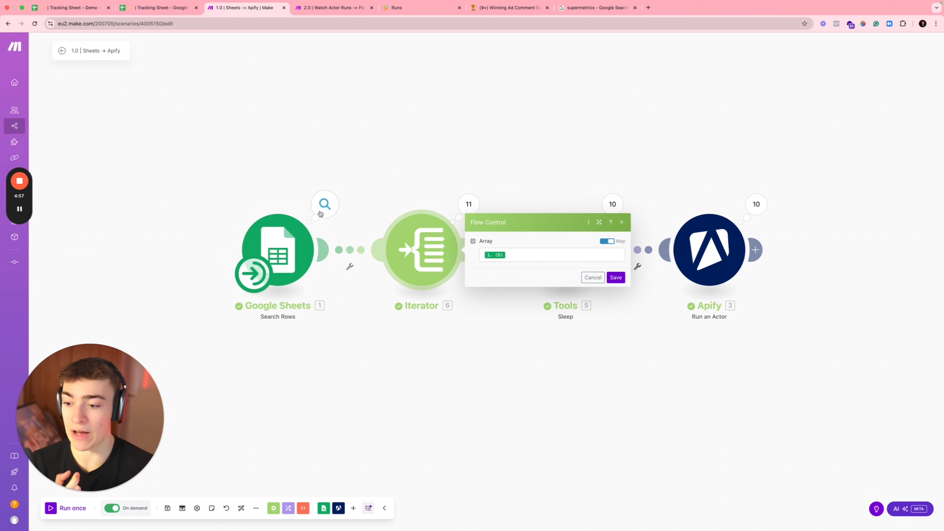
pyautogui.click(158, 7)
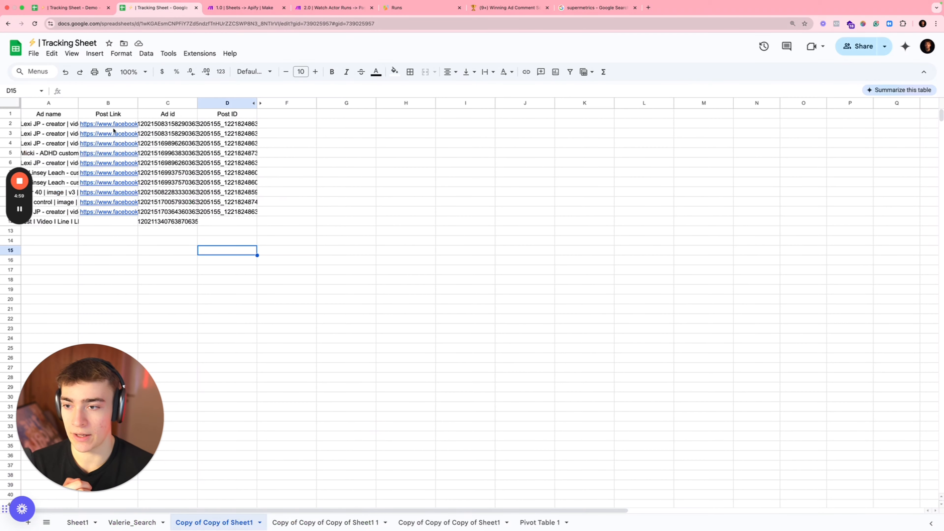
pyautogui.click(238, 9)
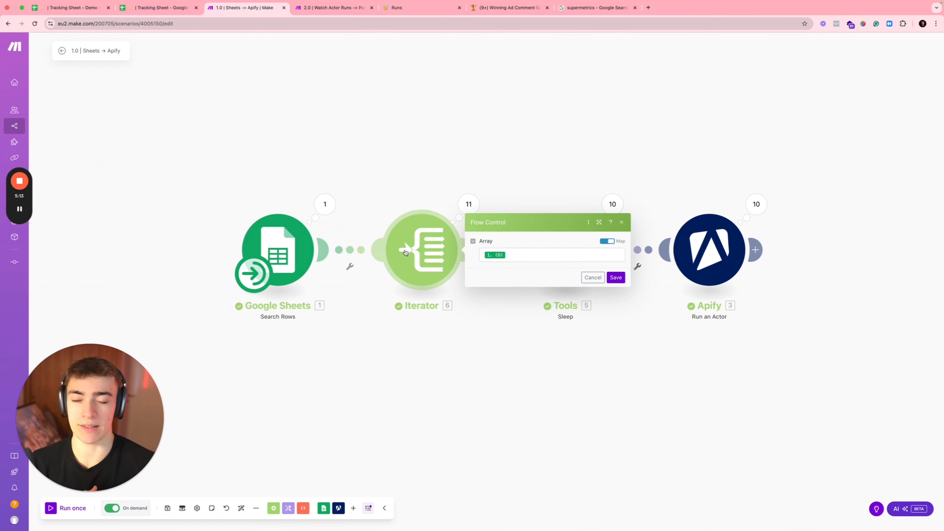
pyautogui.click(519, 177)
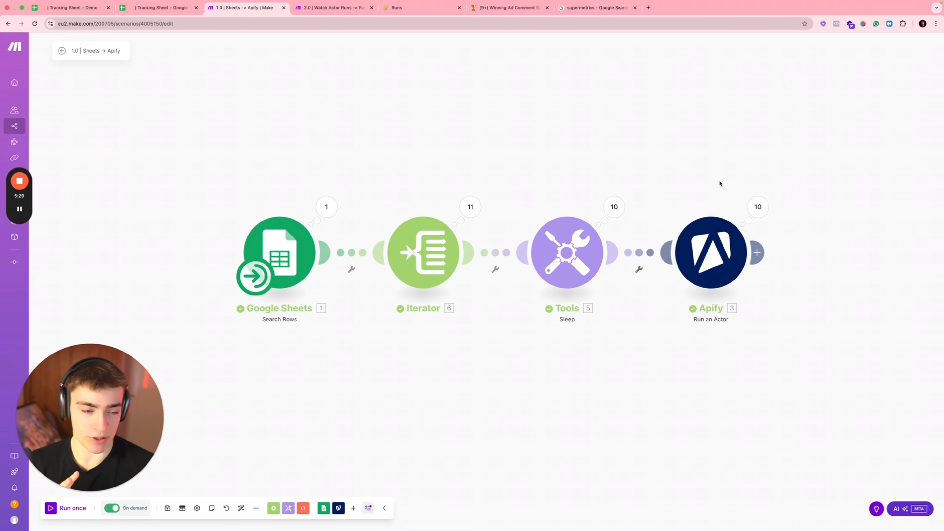
pyautogui.click(343, 9)
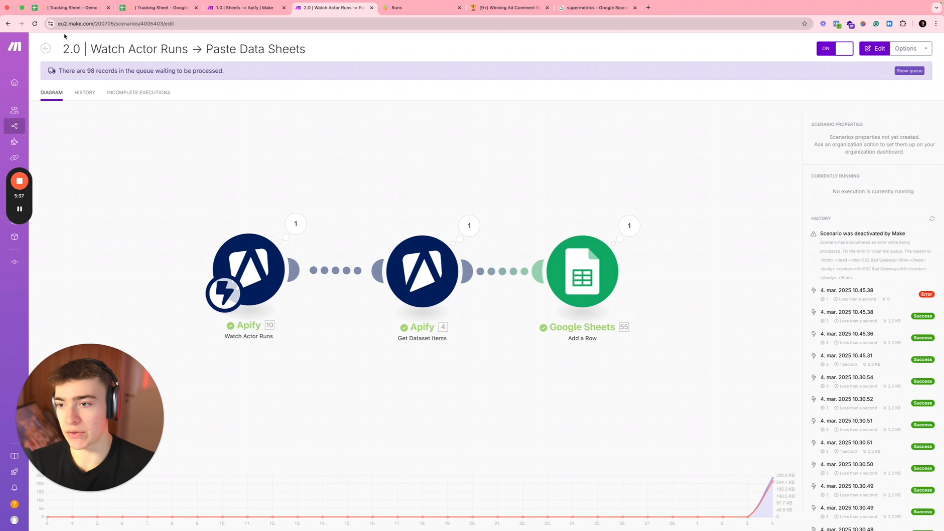
pyautogui.moveTo(88, 72); pyautogui.dragTo(105, 73)
pyautogui.click(107, 76)
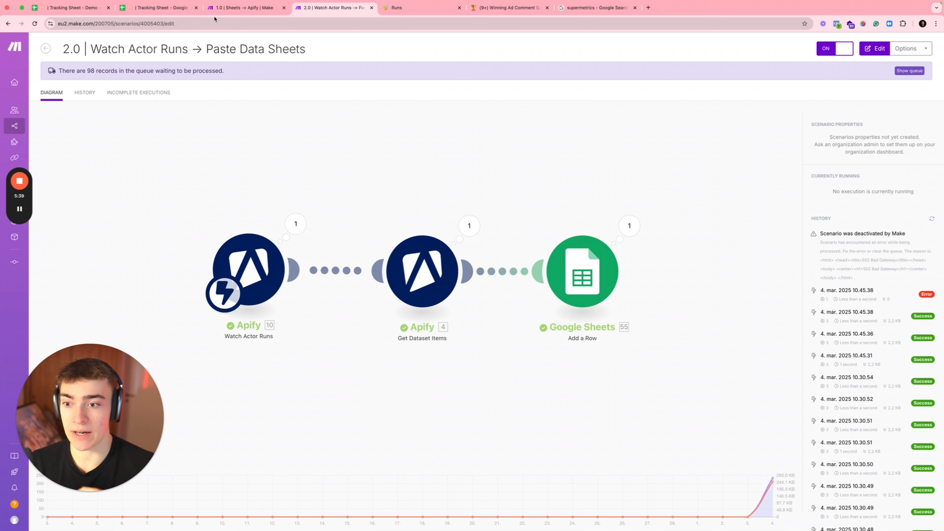
pyautogui.click(240, 8)
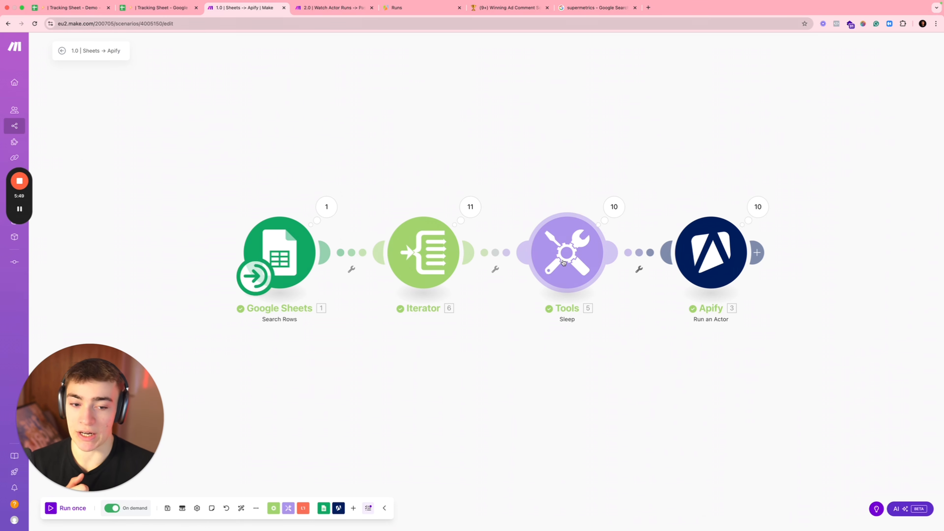
# Step: Review the Sleep module's Delay and the Apify actor module's Input JSON, then leave the scenario
pyautogui.click(585, 245)
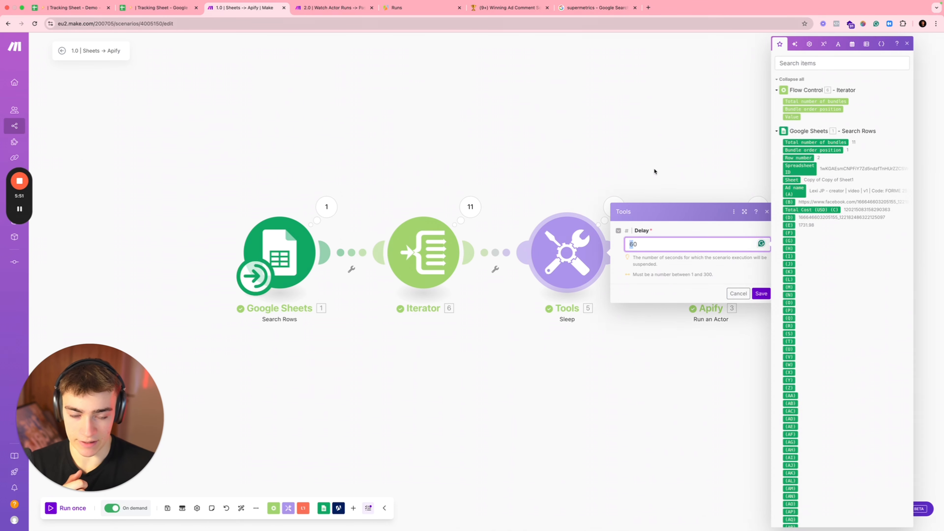
pyautogui.click(652, 182)
pyautogui.click(746, 238)
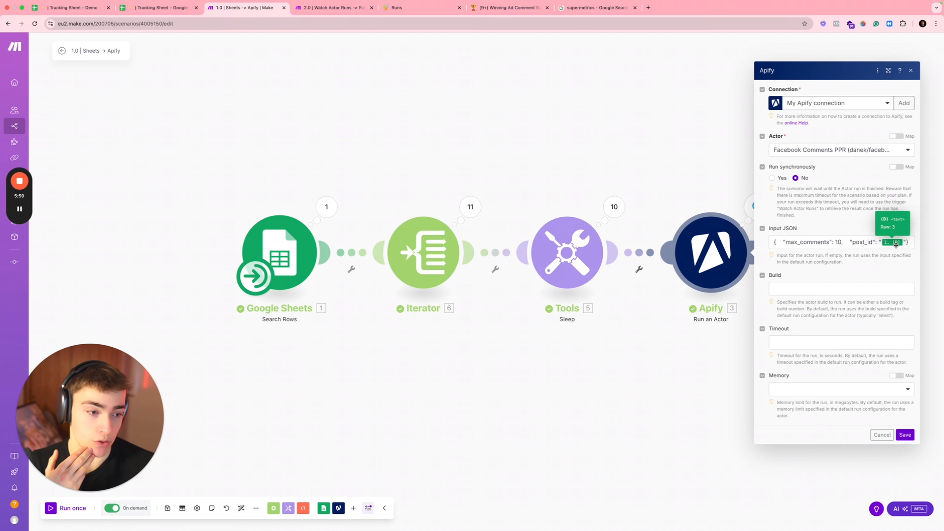
pyautogui.click(587, 145)
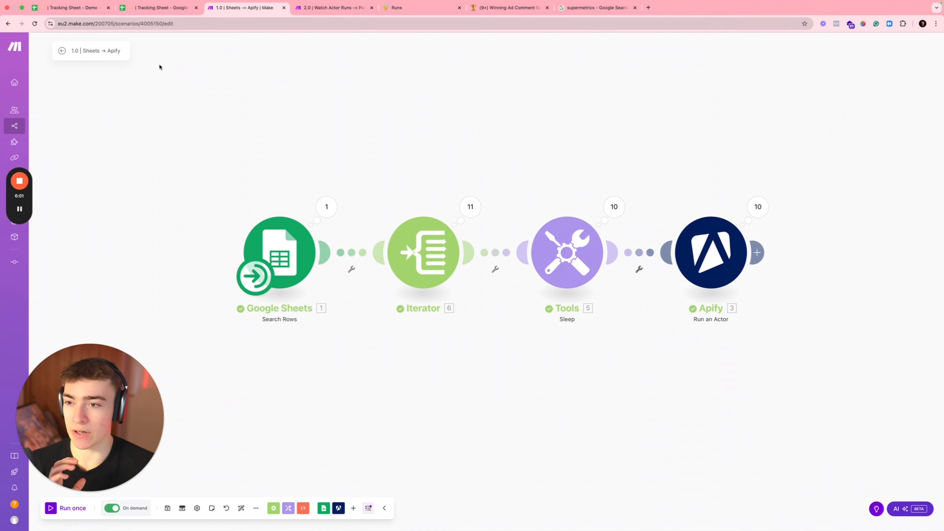
pyautogui.click(76, 8)
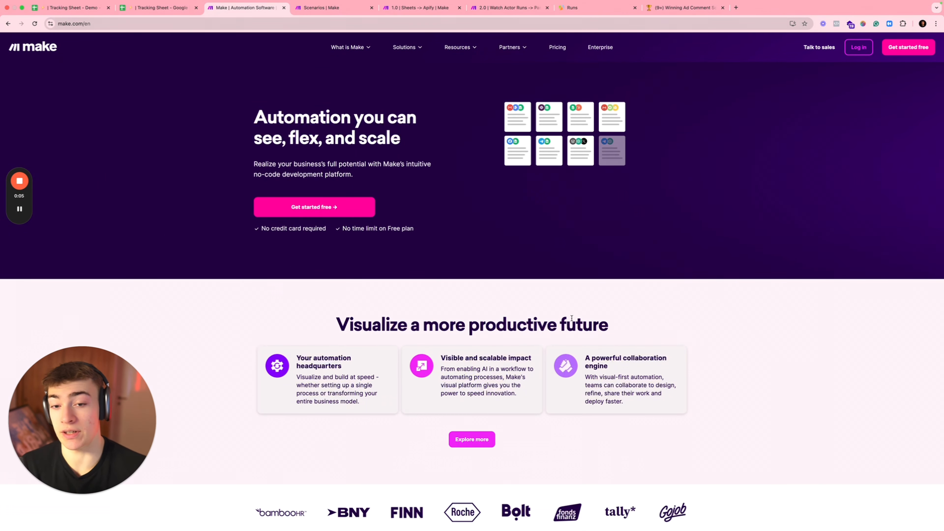
# Step: Scroll the make.com homepage, then bring up the Ad Creative Process folder's seven scenarios
pyautogui.moveTo(254, 174); pyautogui.dragTo(354, 174)
pyautogui.scroll(-15, 365, 233)
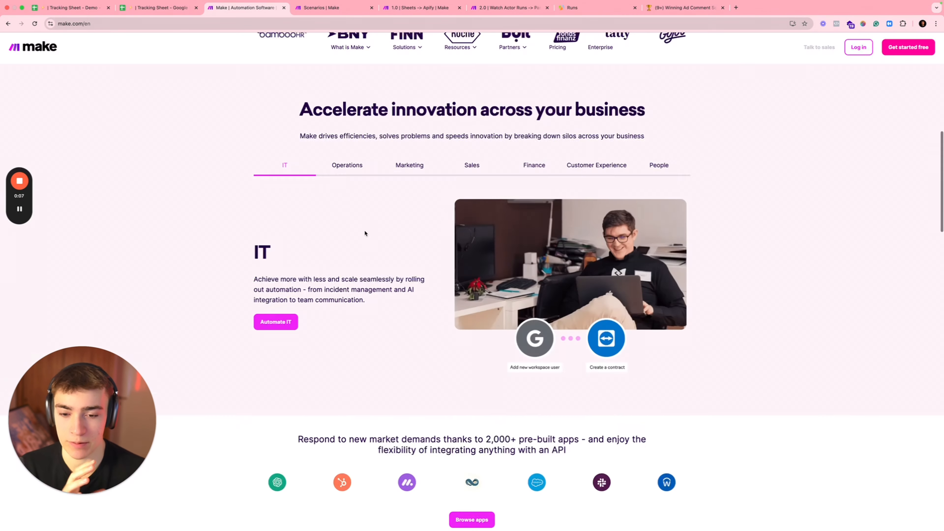
pyautogui.scroll(-7, 365, 233)
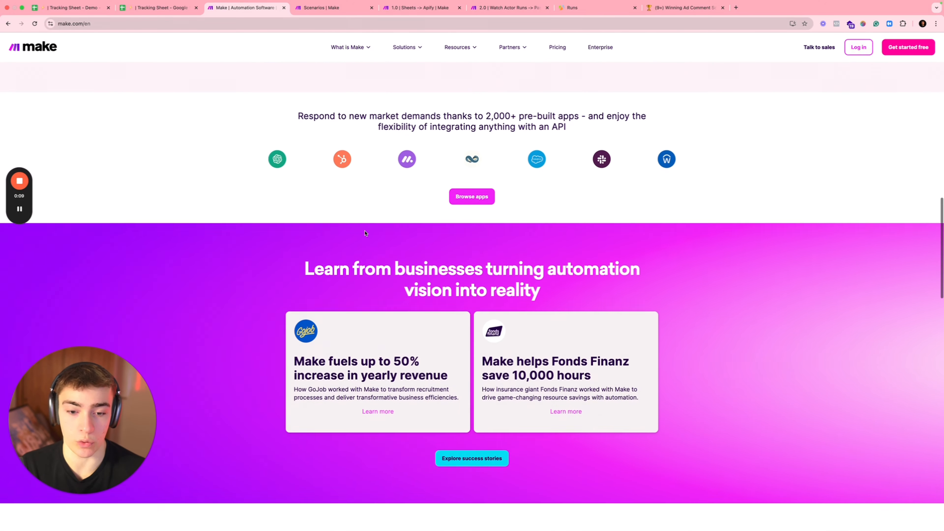
pyautogui.scroll(7, 365, 233)
pyautogui.scroll(15, 364, 233)
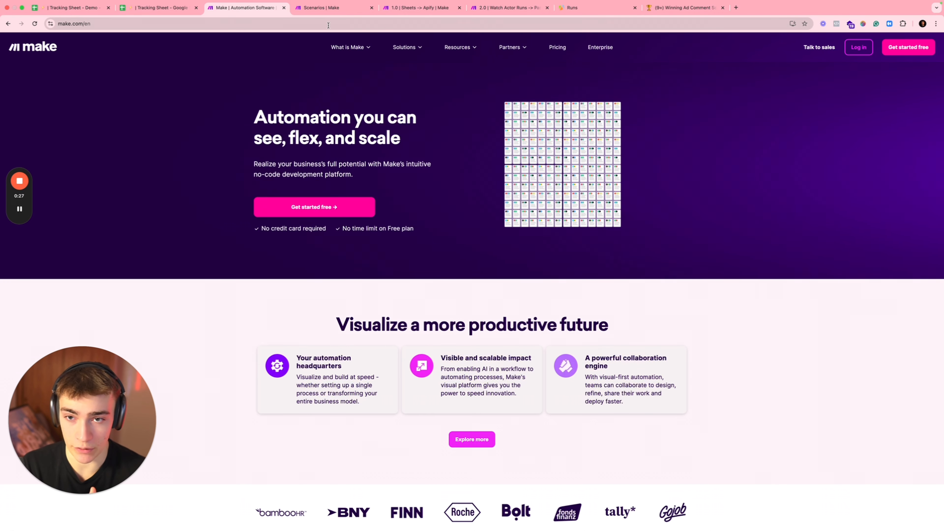
pyautogui.click(318, 14)
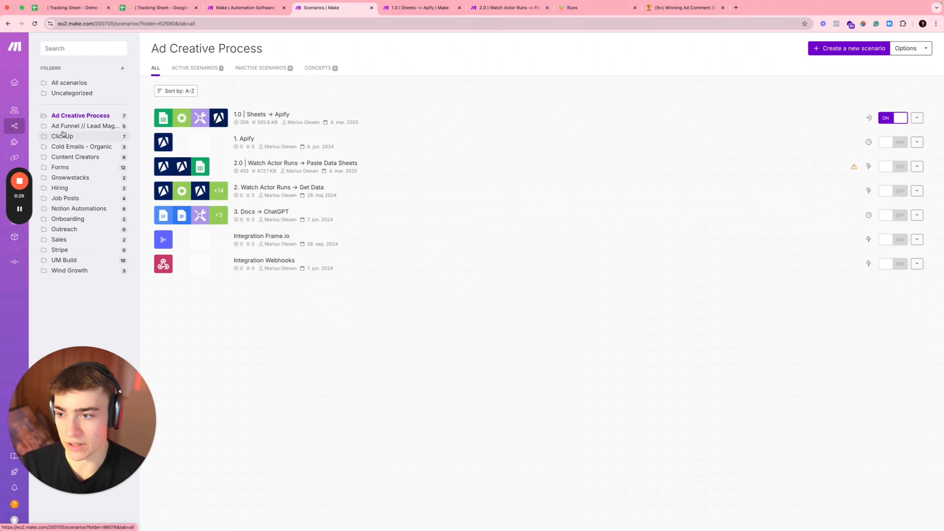
# Step: Create a new blank scenario in the Ad Creative Process folder
pyautogui.moveTo(25, 126)
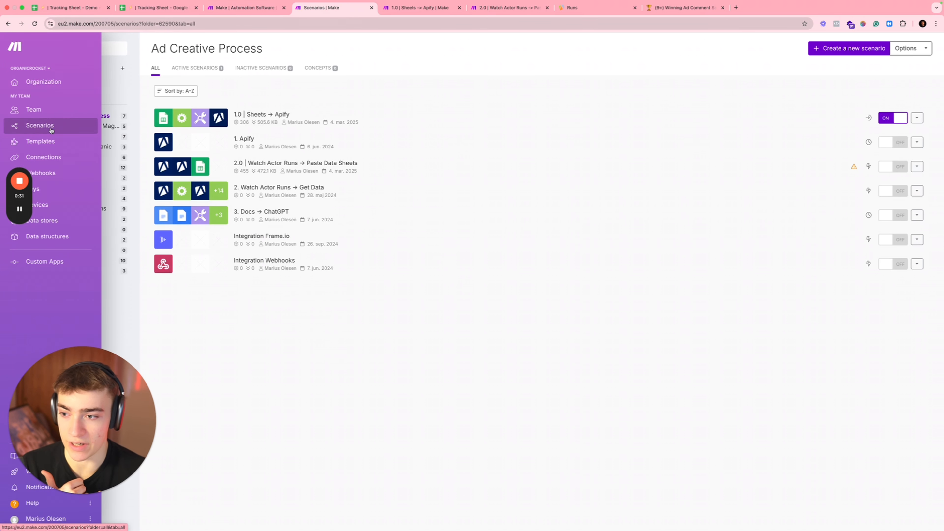
pyautogui.click(846, 48)
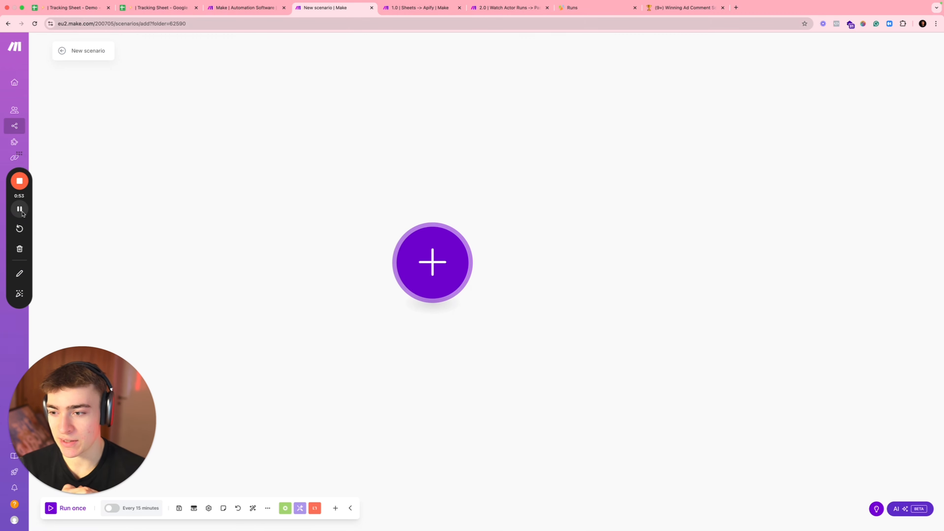
# Step: Add a Google Sheets Search Rows module as the scenario's first module
pyautogui.click(432, 262)
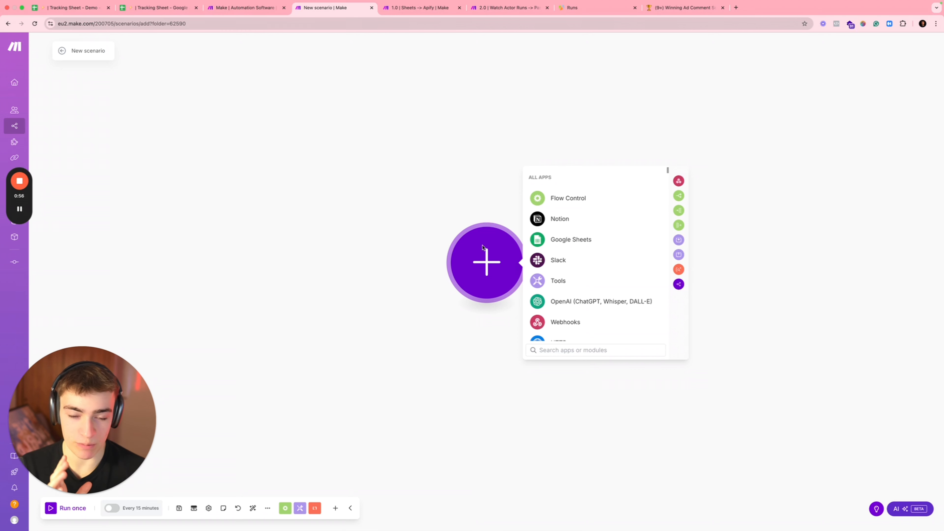
pyautogui.click(560, 241)
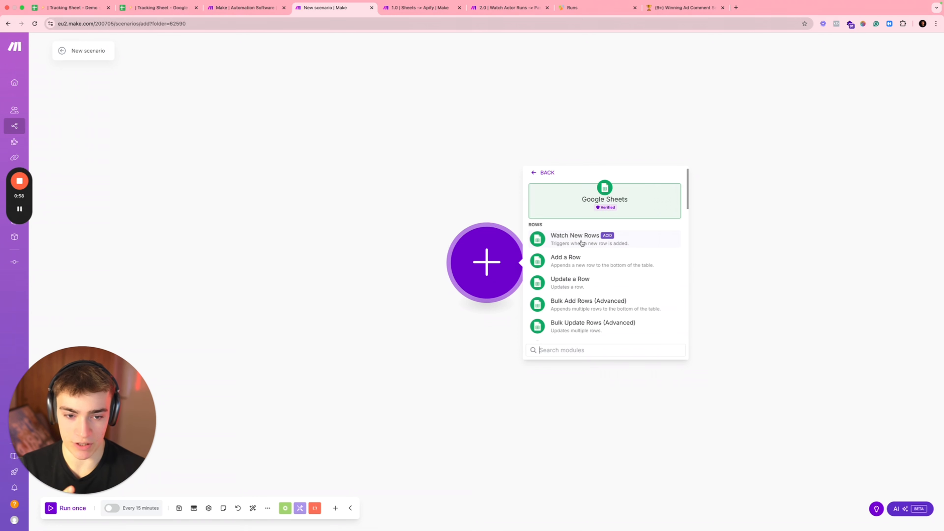
pyautogui.write('searc')
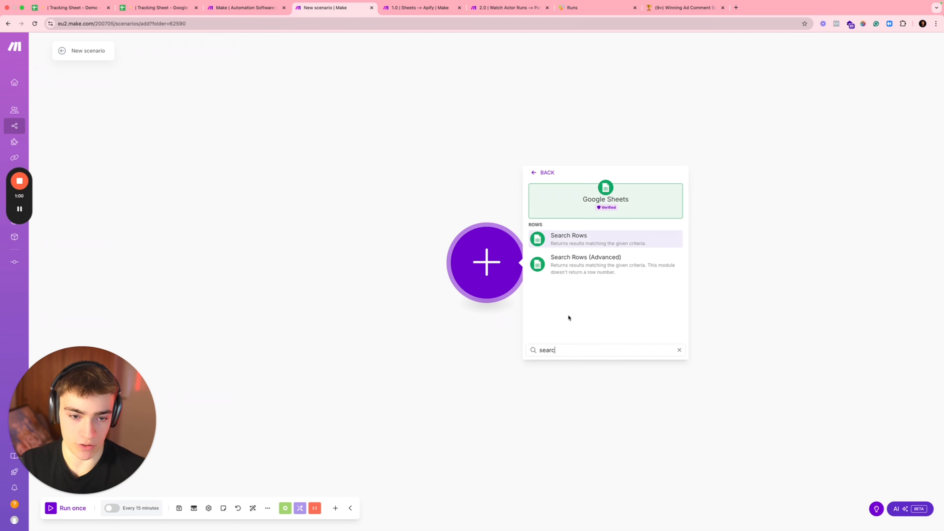
pyautogui.click(585, 236)
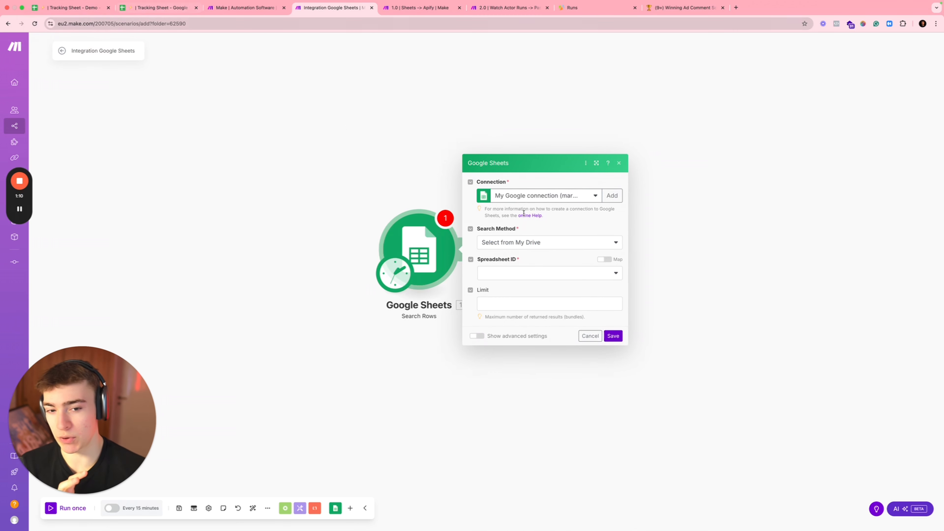
# Step: Point Search Rows at Tracking Sheet's Copy of Copy of Sheet1, then view that spreadsheet
pyautogui.click(519, 276)
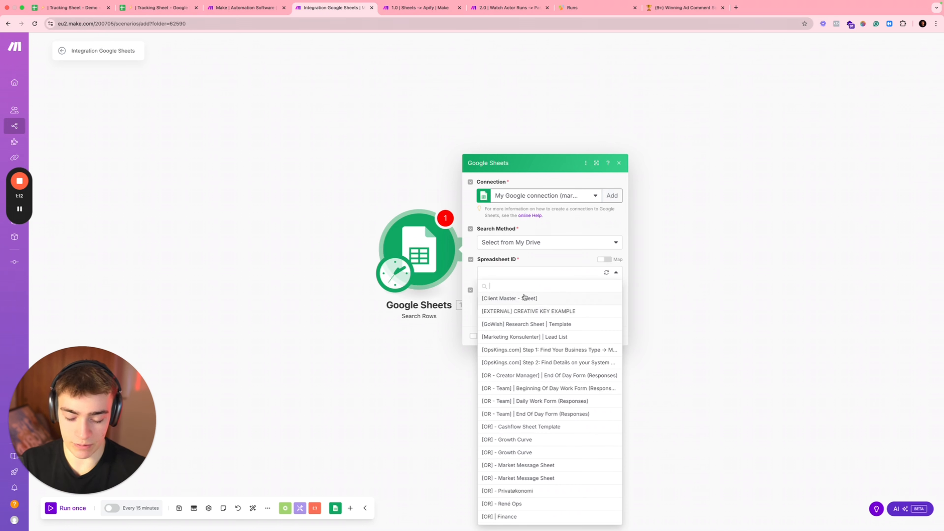
pyautogui.press('ctrl+super+space')
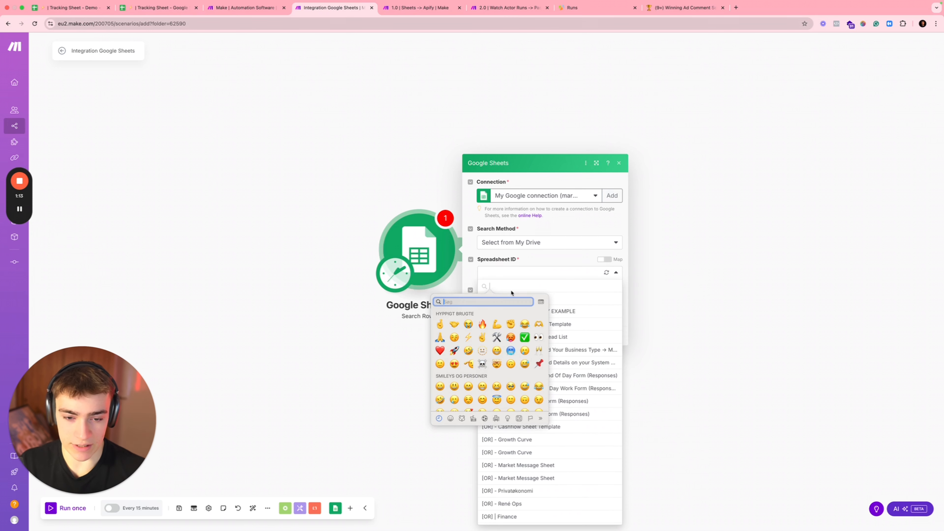
pyautogui.click(468, 337)
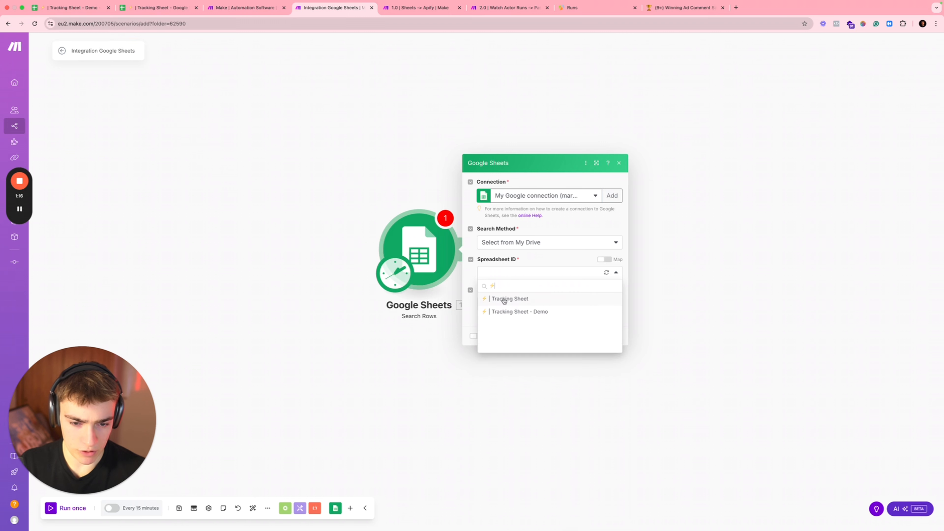
pyautogui.click(504, 299)
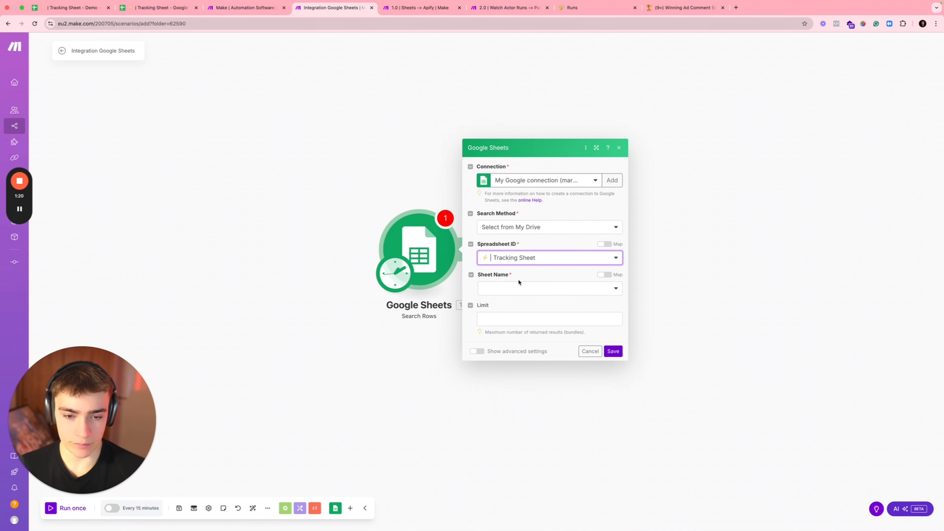
pyautogui.click(502, 293)
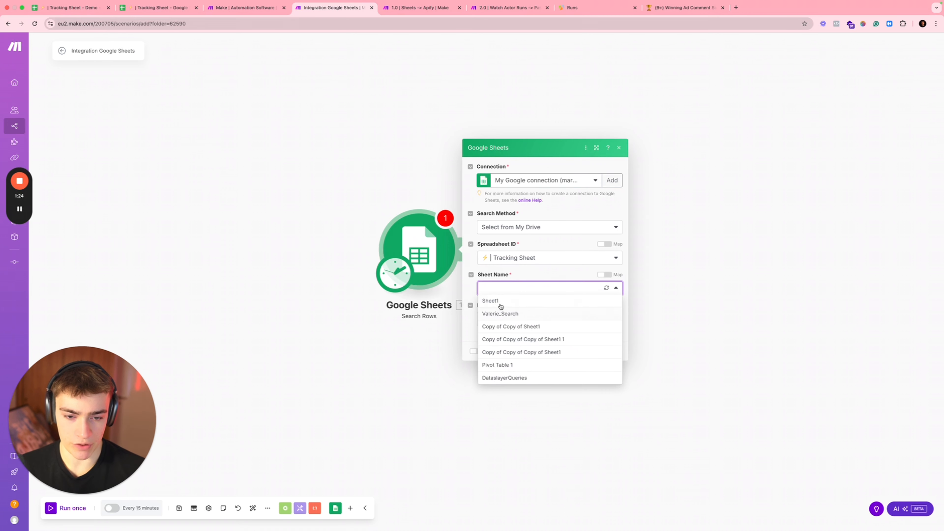
pyautogui.click(512, 326)
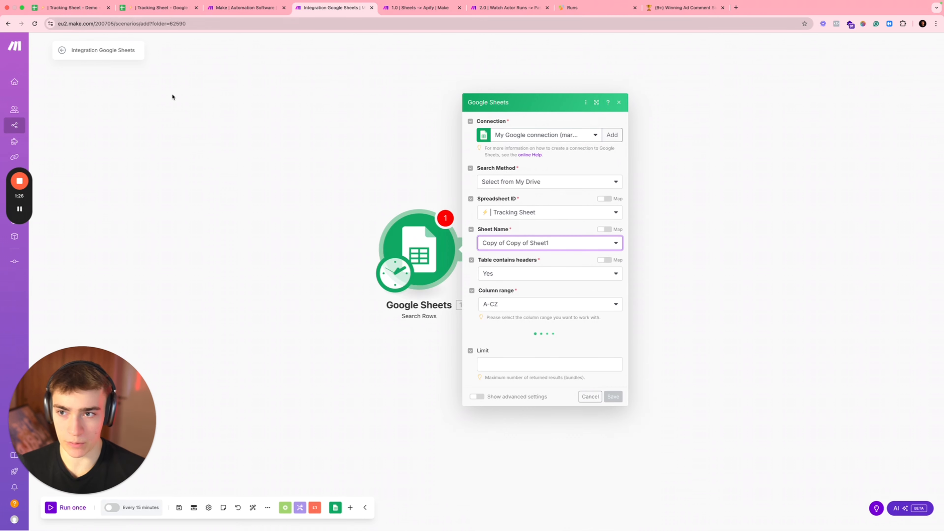
pyautogui.click(141, 7)
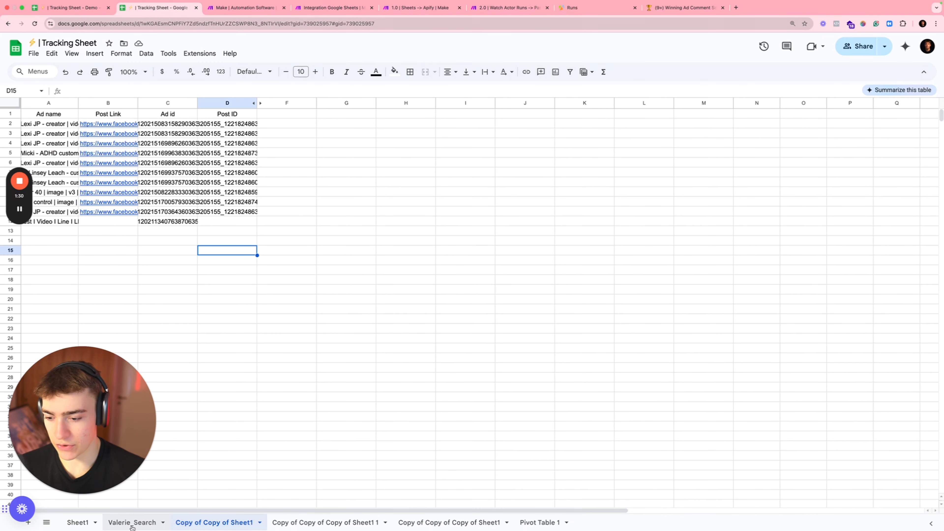
# Step: Inspect cell A1's QUERY formula and the Ad id values in column C
pyautogui.doubleClick(48, 117)
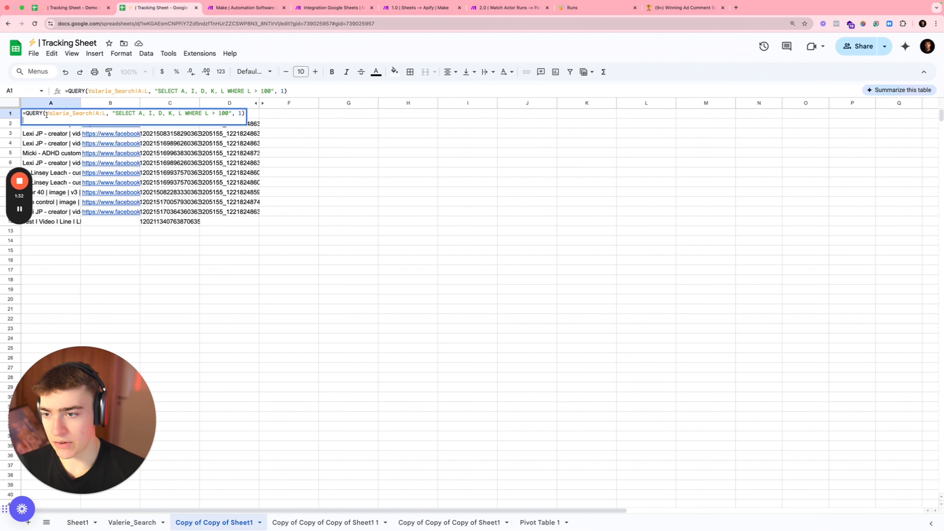
pyautogui.moveTo(70, 91); pyautogui.dragTo(280, 91)
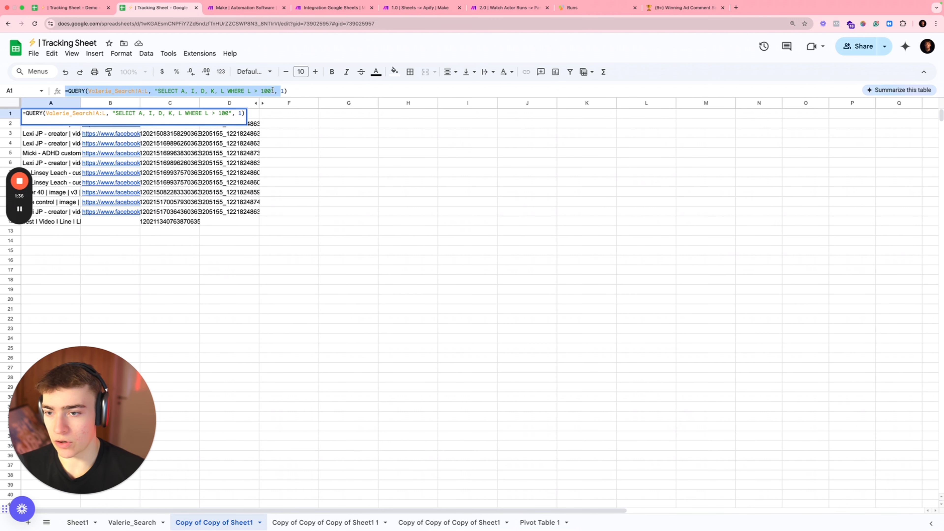
pyautogui.click(79, 270)
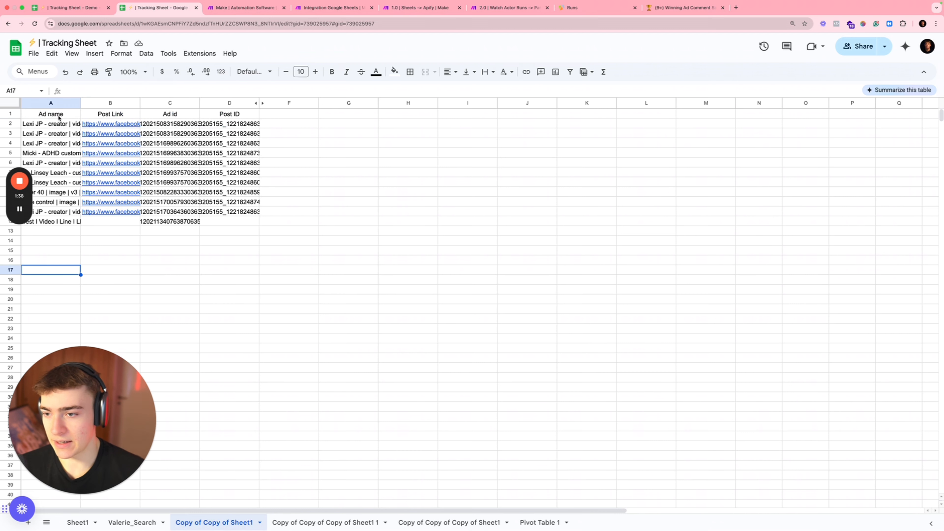
pyautogui.moveTo(166, 115); pyautogui.dragTo(169, 174)
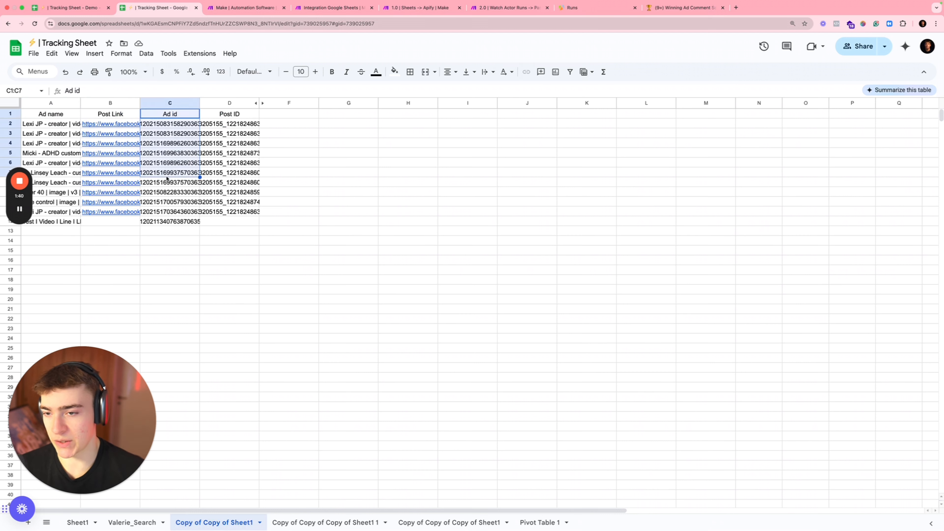
pyautogui.click(179, 260)
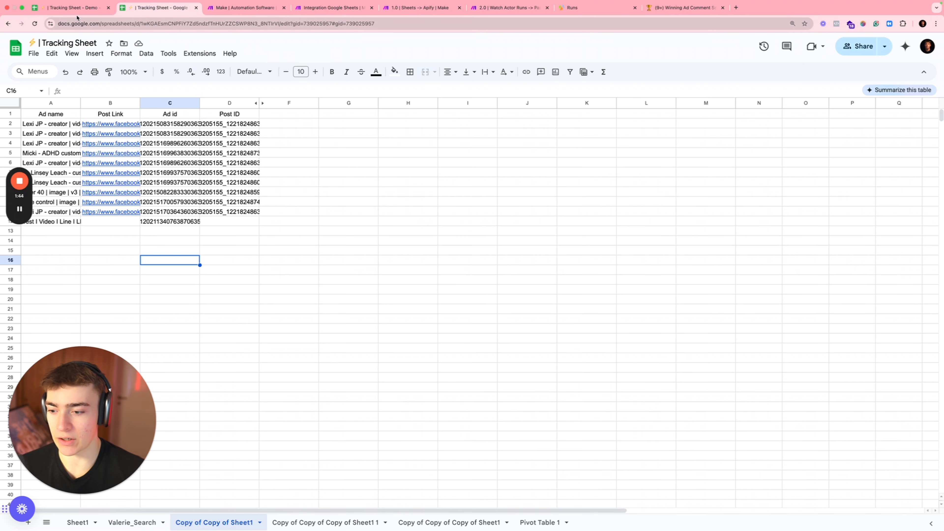
pyautogui.click(54, 112)
pyautogui.click(78, 91)
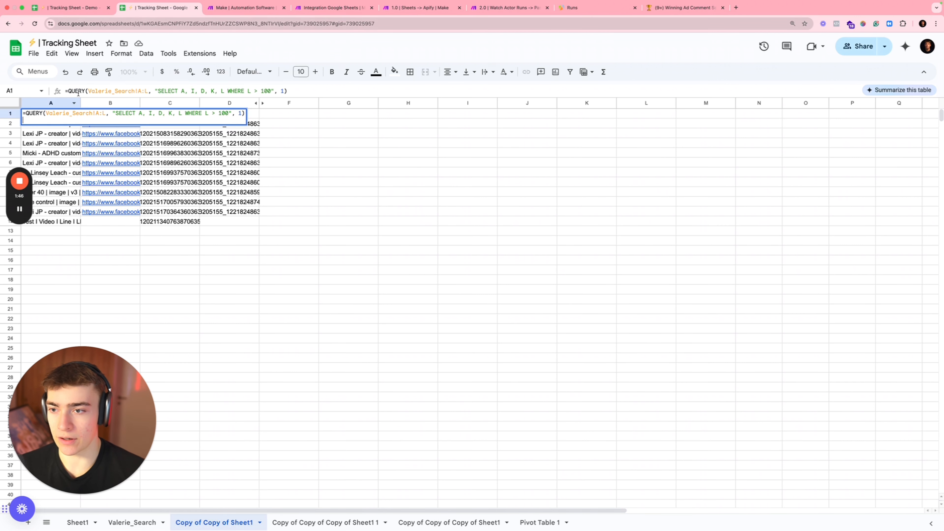
# Step: Glance over the Tracking Sheet - Demo field list, then return to the Make scenario
pyautogui.click(72, 7)
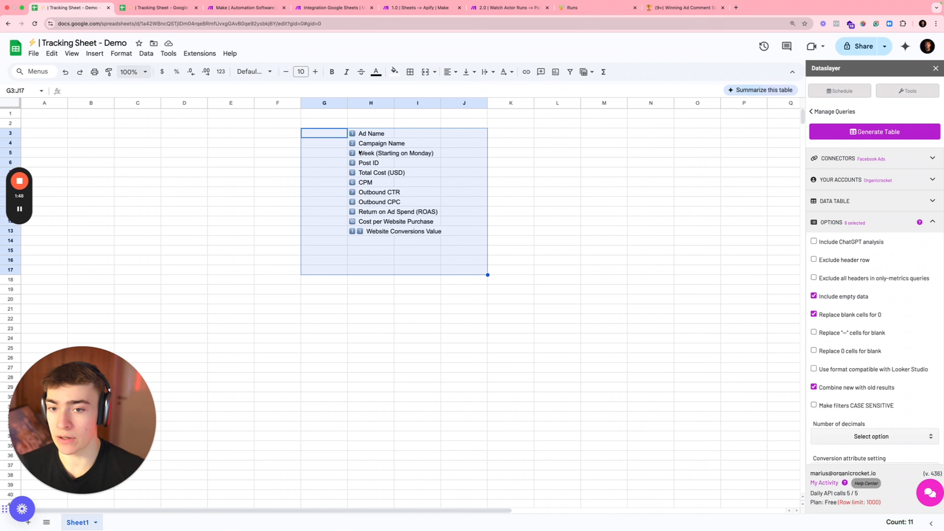
pyautogui.click(355, 127)
pyautogui.moveTo(337, 124); pyautogui.dragTo(437, 253)
pyautogui.click(436, 252)
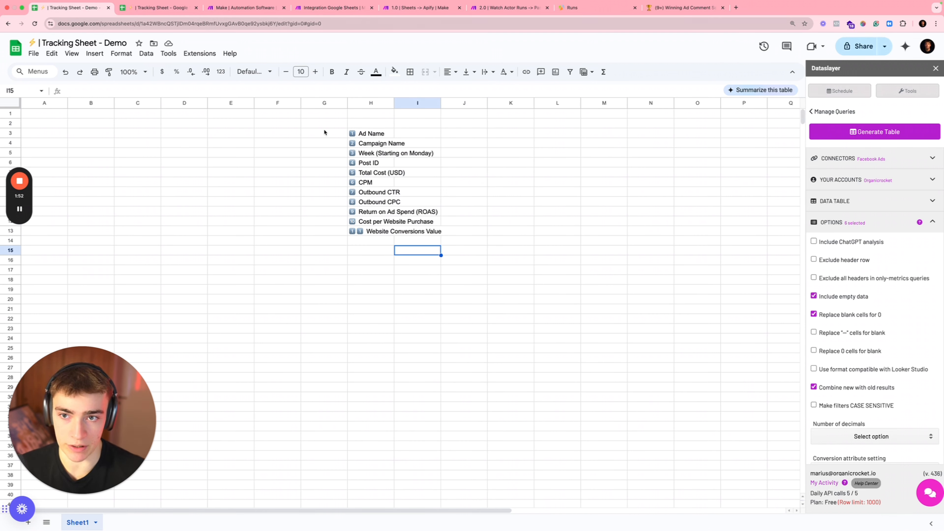
pyautogui.click(331, 7)
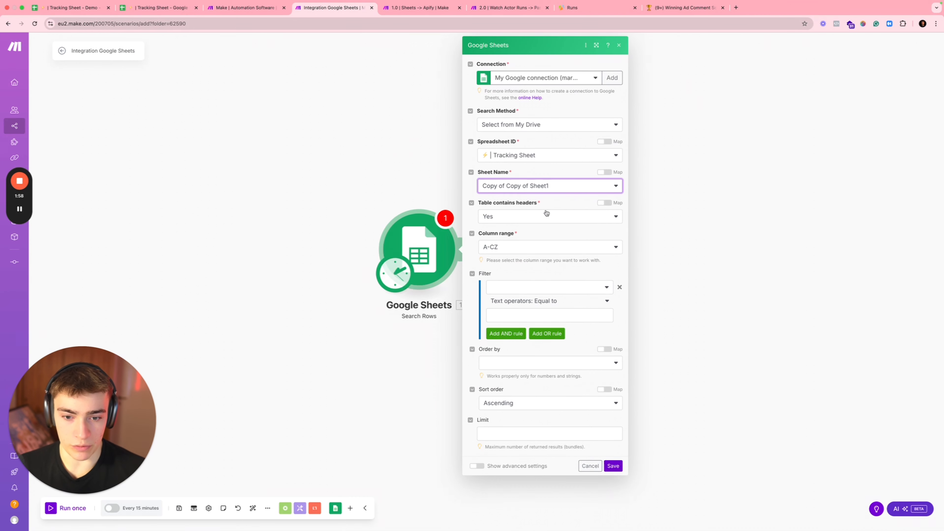
# Step: Save Search Rows and add a Flow Control Iterator module after it
pyautogui.click(614, 466)
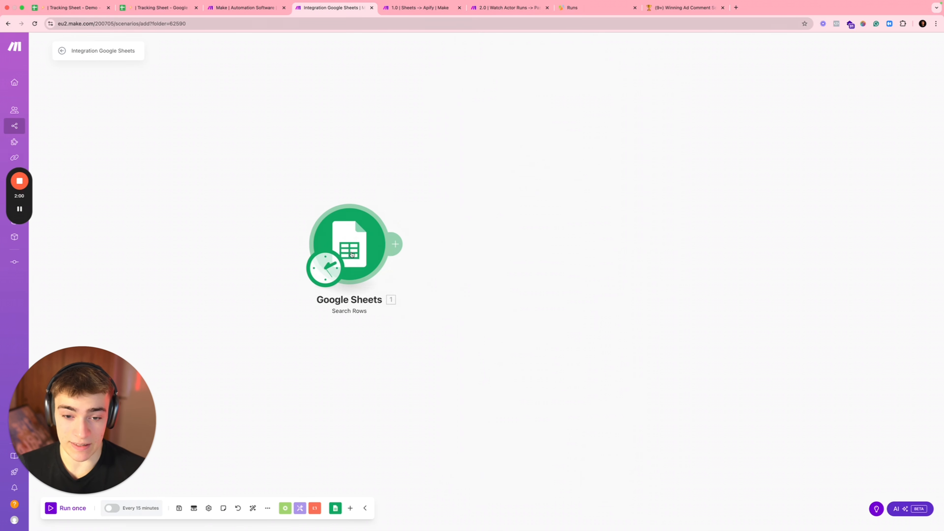
pyautogui.click(357, 249)
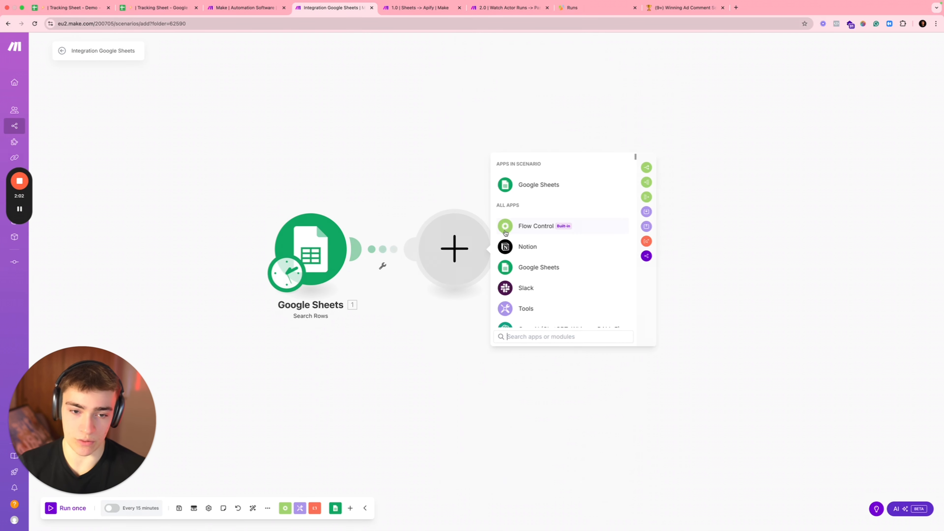
pyautogui.click(521, 225)
pyautogui.click(536, 255)
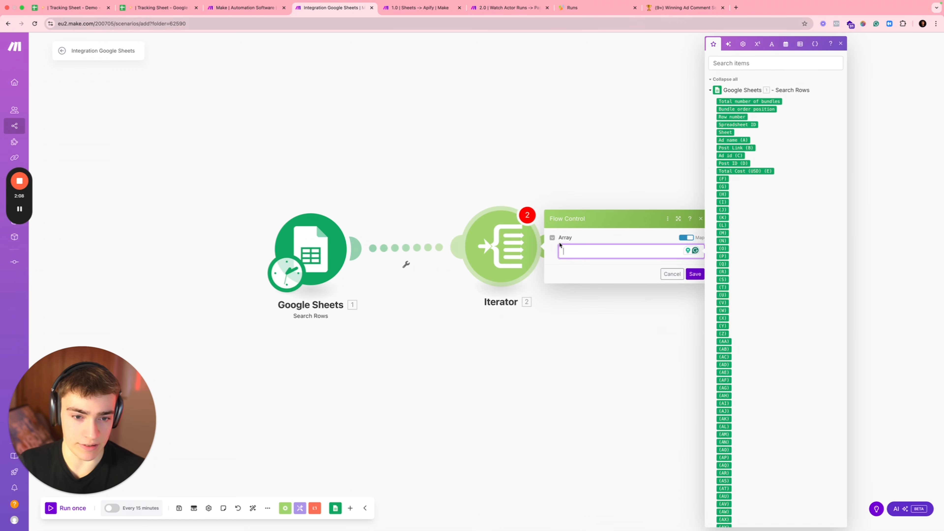
# Step: Map Post ID (D) into the Iterator's array and run the Iterator on its own
pyautogui.click(526, 217)
pyautogui.click(526, 234)
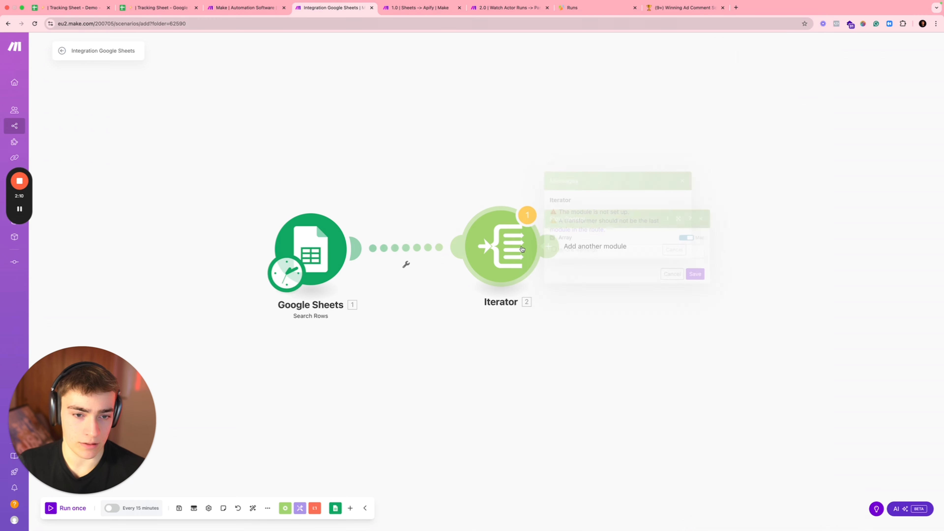
pyautogui.click(616, 255)
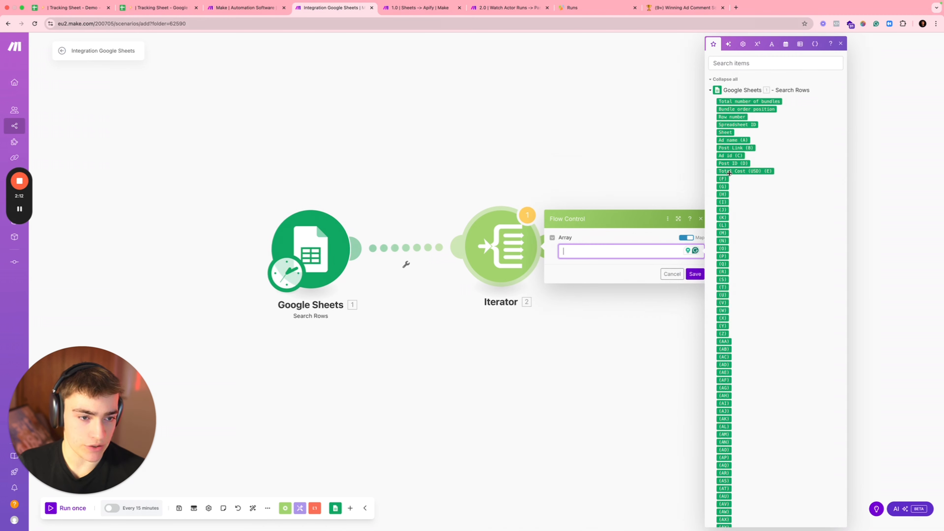
pyautogui.click(730, 165)
pyautogui.click(695, 274)
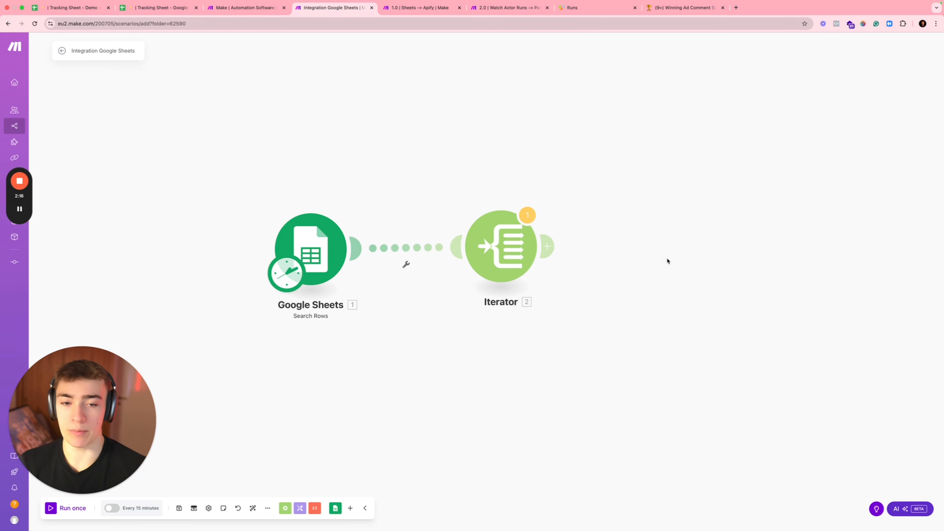
pyautogui.rightClick(487, 255)
pyautogui.click(489, 274)
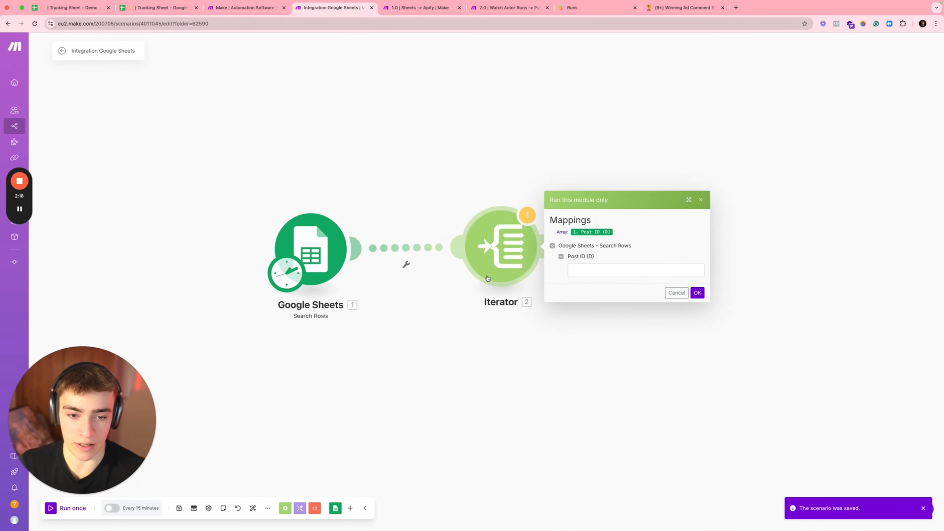
# Step: Copy the Post ID from cell D2 and paste it into the test Post ID field
pyautogui.click(161, 11)
pyautogui.click(237, 155)
pyautogui.click(225, 123)
pyautogui.doubleClick(225, 123)
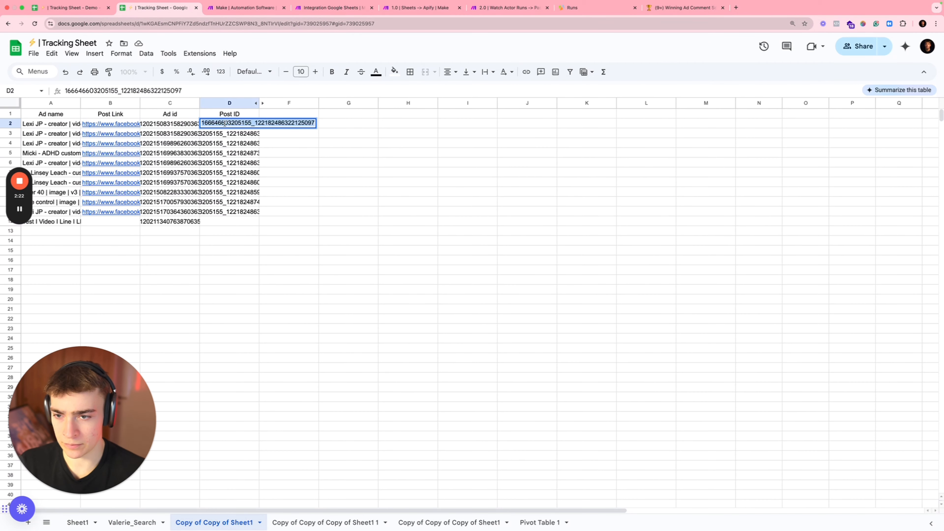
pyautogui.hotkey('ctrl', 'c')
pyautogui.click(327, 7)
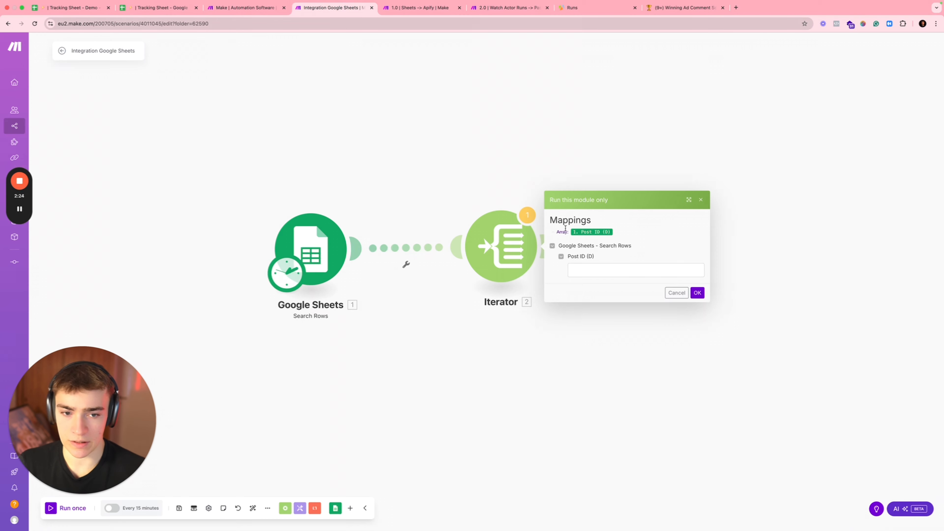
pyautogui.click(632, 270)
pyautogui.hotkey('ctrl', 'v')
# Step: Run the Iterator with the sample Post ID and add a Tools Sleep module after it
pyautogui.click(697, 293)
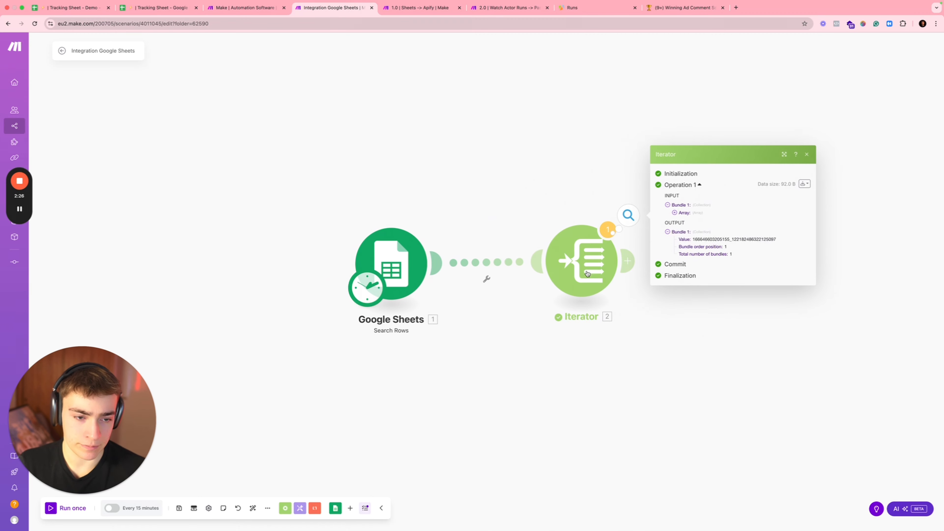
pyautogui.click(739, 315)
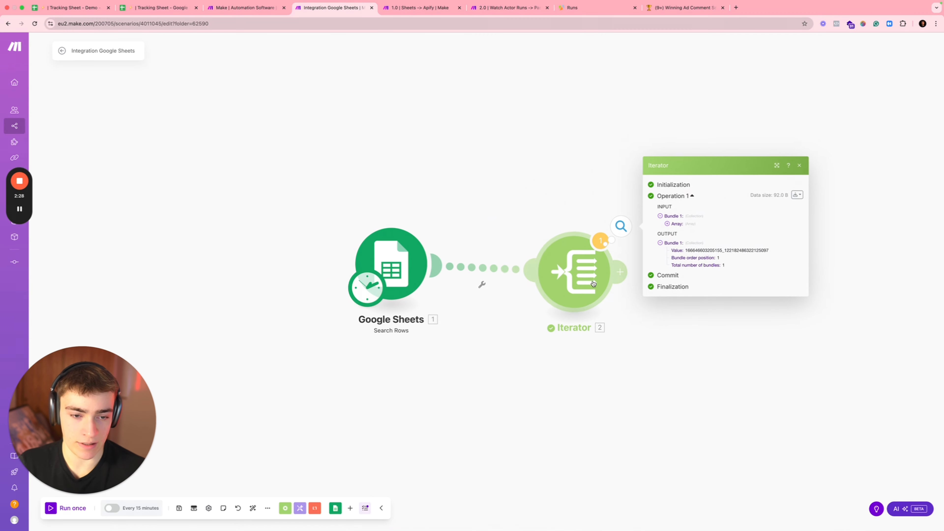
pyautogui.click(619, 263)
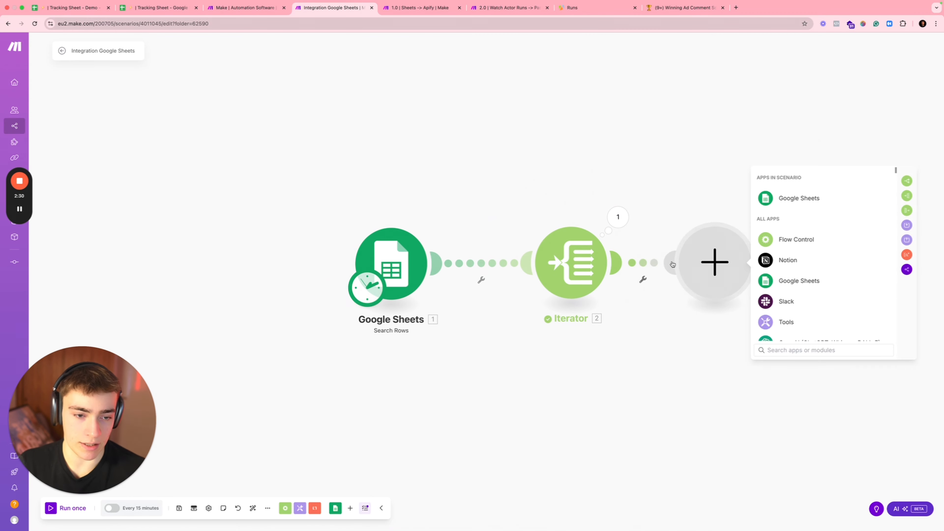
pyautogui.click(791, 328)
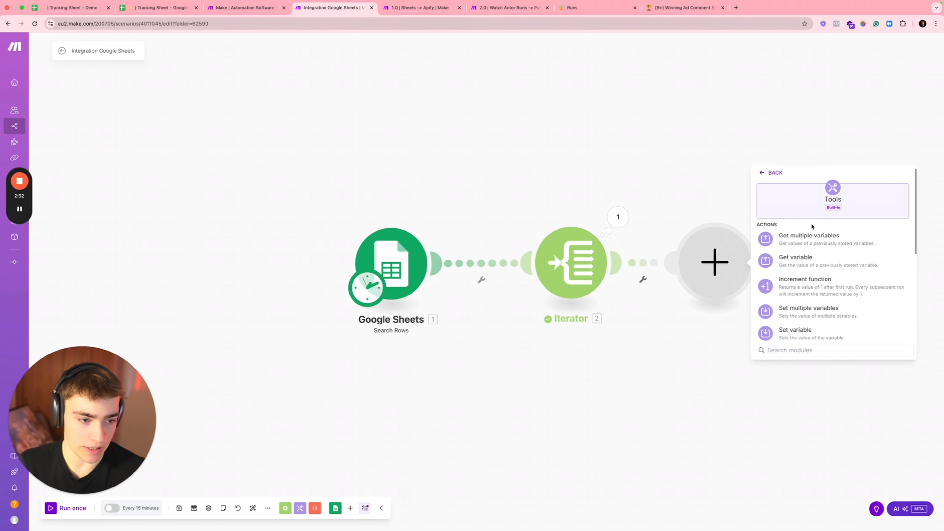
pyautogui.write('sleep')
pyautogui.click(807, 235)
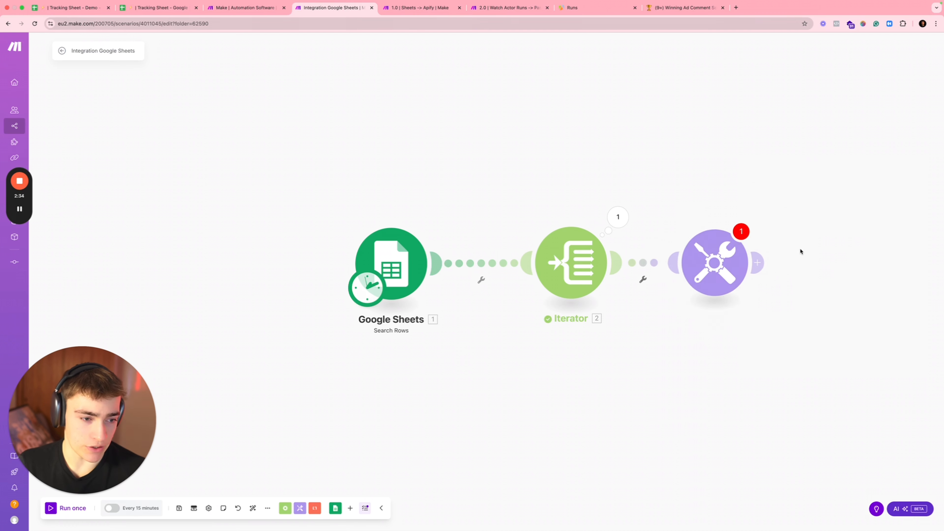
# Step: Set the Sleep delay to 60 seconds, then bring up the 1.0 | Sheets → Apify scenario
pyautogui.click(786, 254)
pyautogui.write('1')
pyautogui.press('BackSpace')
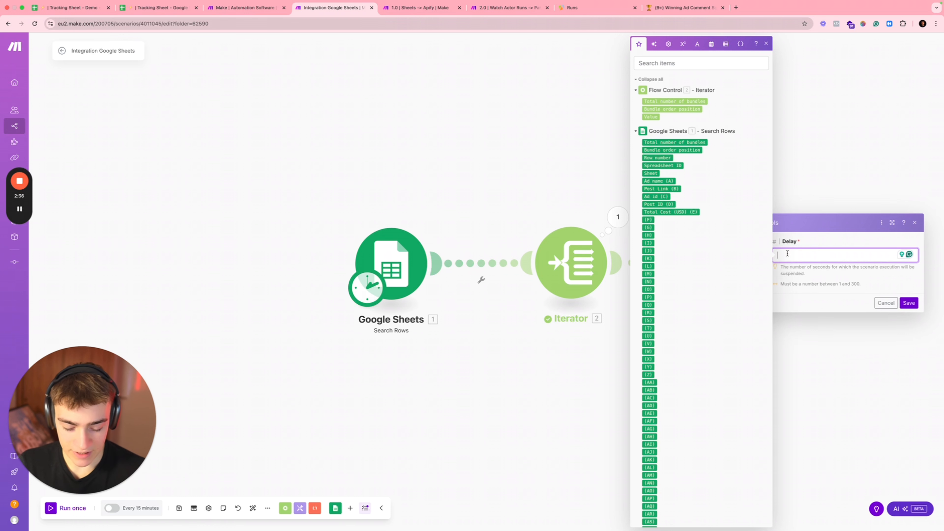
pyautogui.write('60')
pyautogui.click(908, 302)
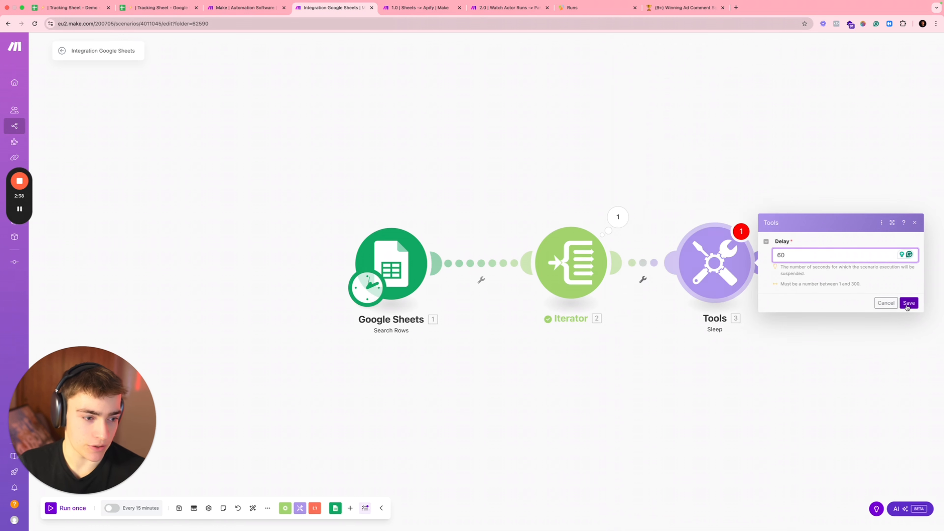
pyautogui.moveTo(729, 377); pyautogui.dragTo(577, 344)
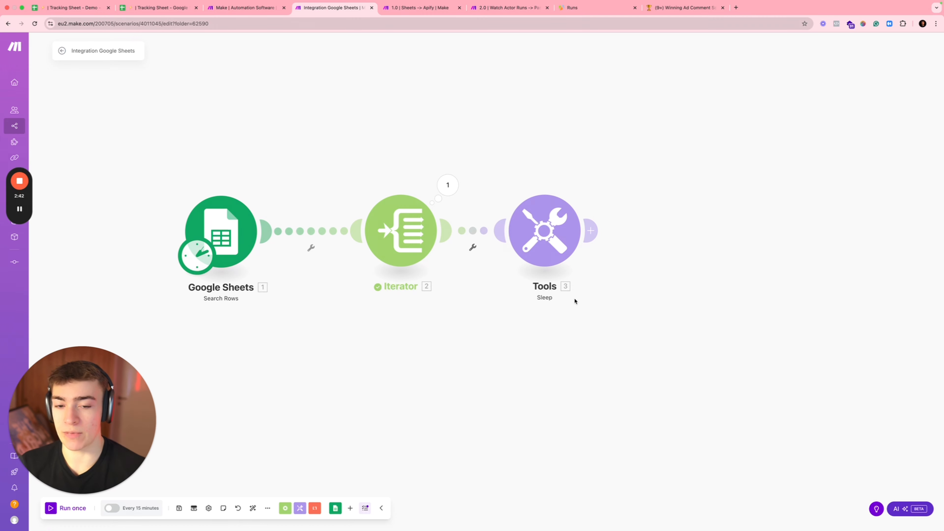
pyautogui.click(430, 10)
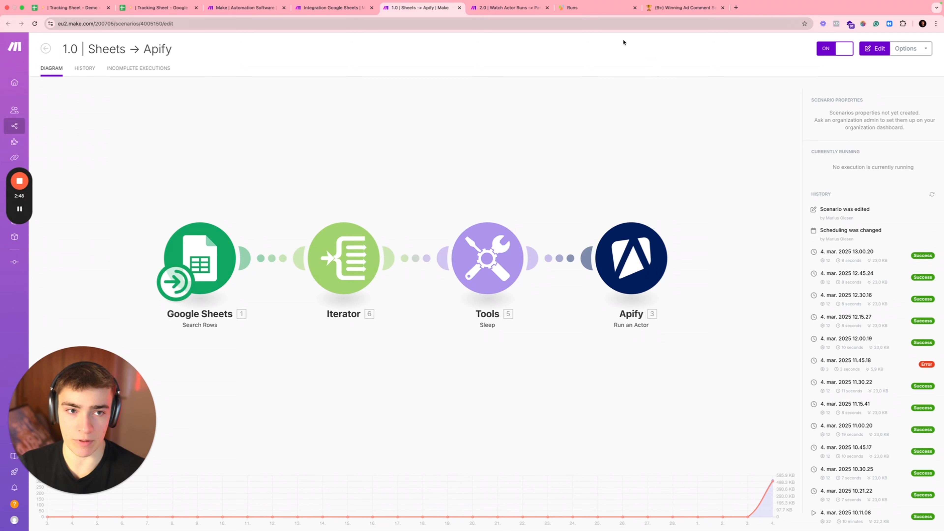
pyautogui.click(736, 8)
pyautogui.write('apify')
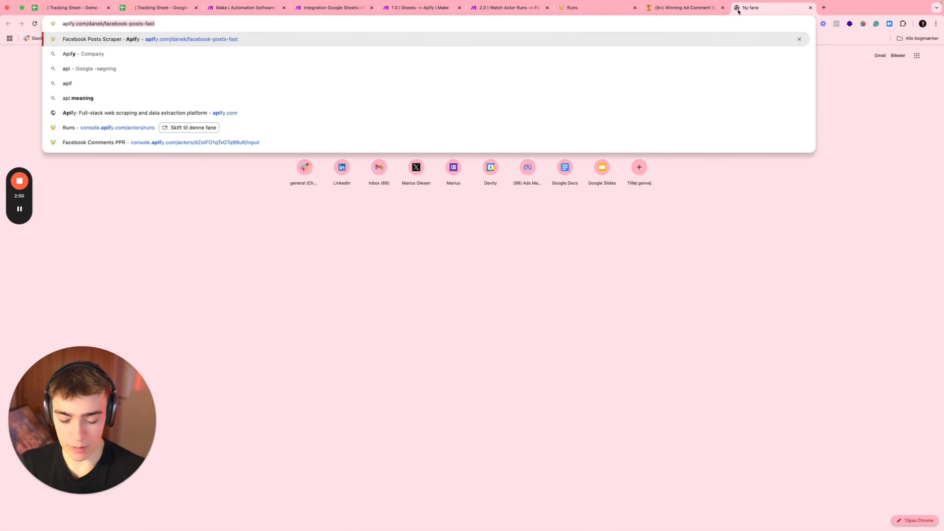
pyautogui.press('BackSpace')
pyautogui.press('Return')
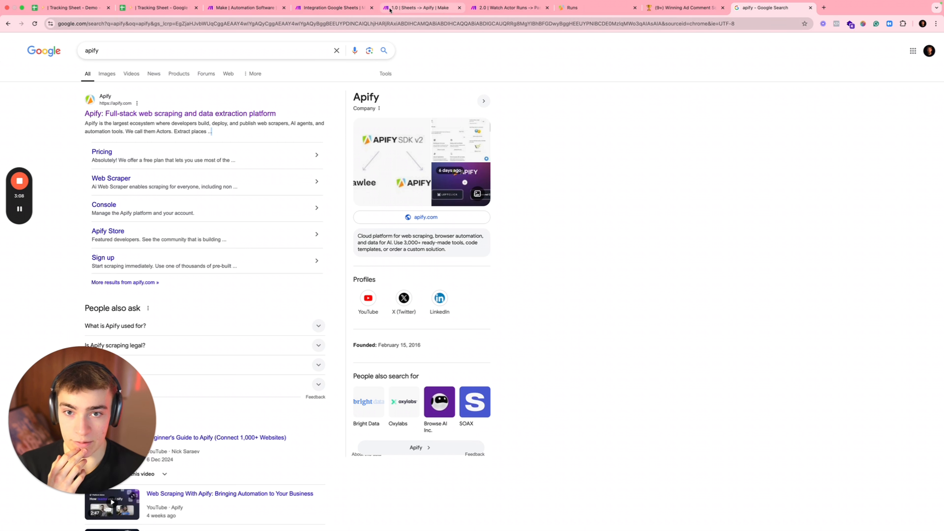
pyautogui.click(400, 10)
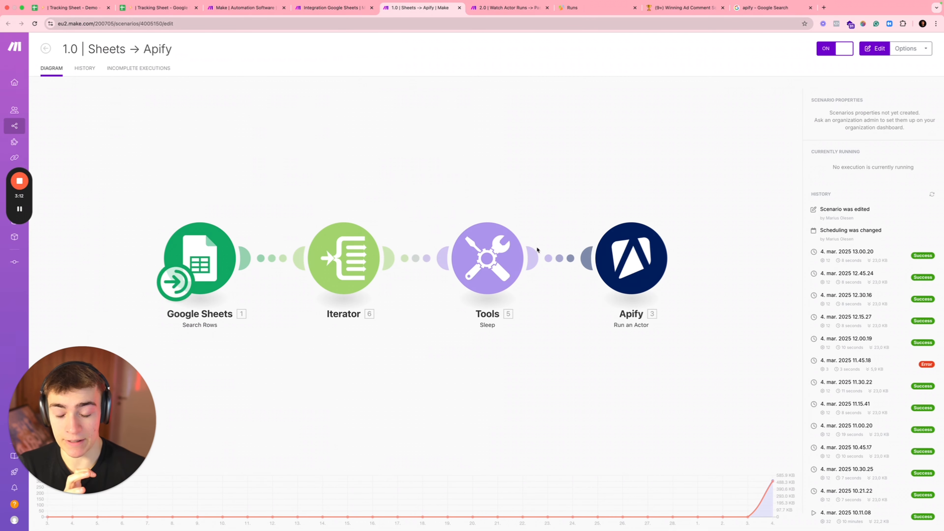
pyautogui.click(345, 11)
# Step: Add an Apify Run an Actor module after the Sleep step
pyautogui.click(557, 242)
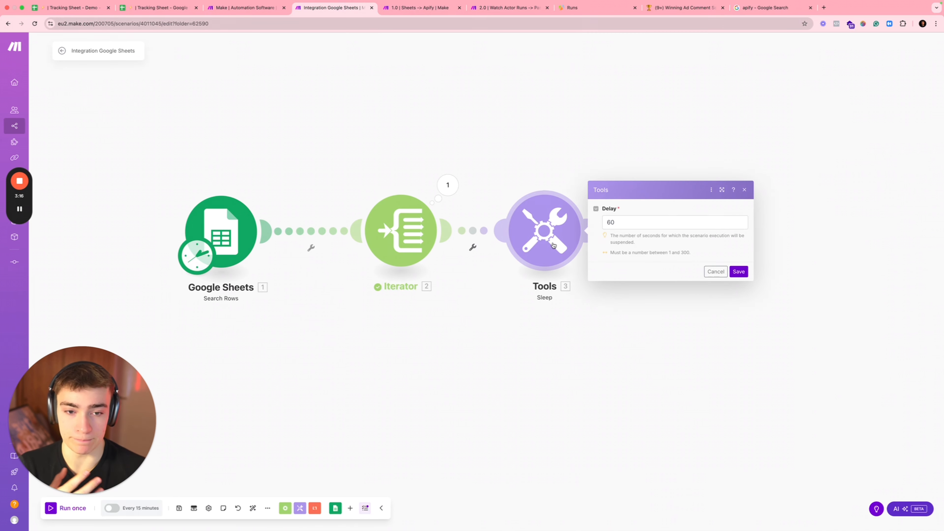
pyautogui.click(664, 353)
pyautogui.click(590, 231)
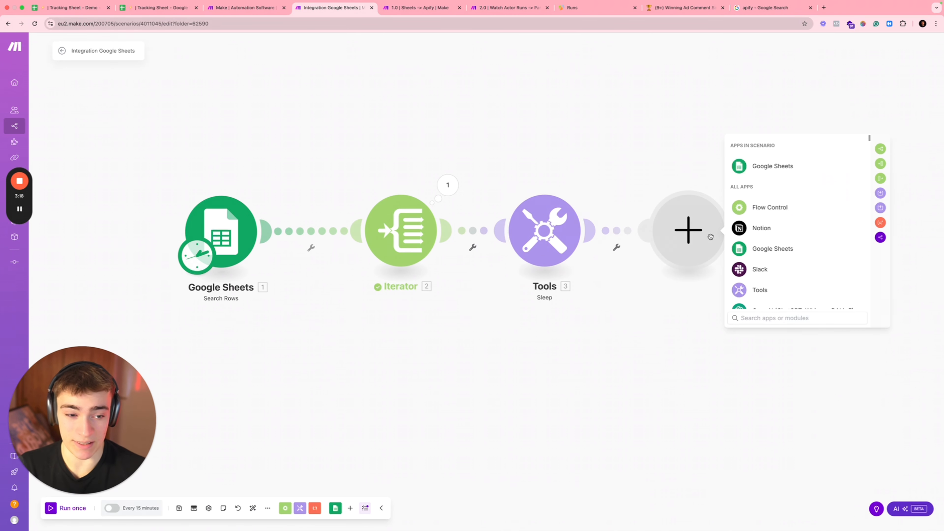
pyautogui.write('apify')
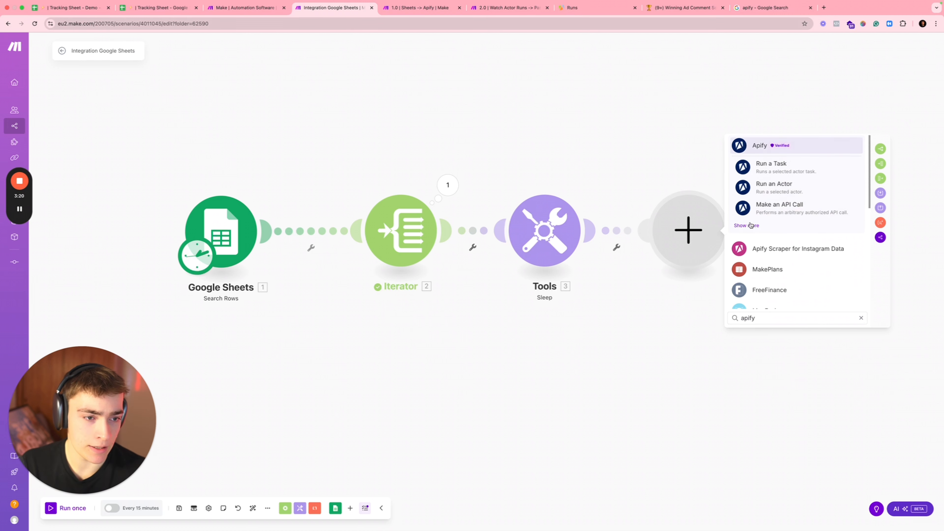
pyautogui.click(754, 226)
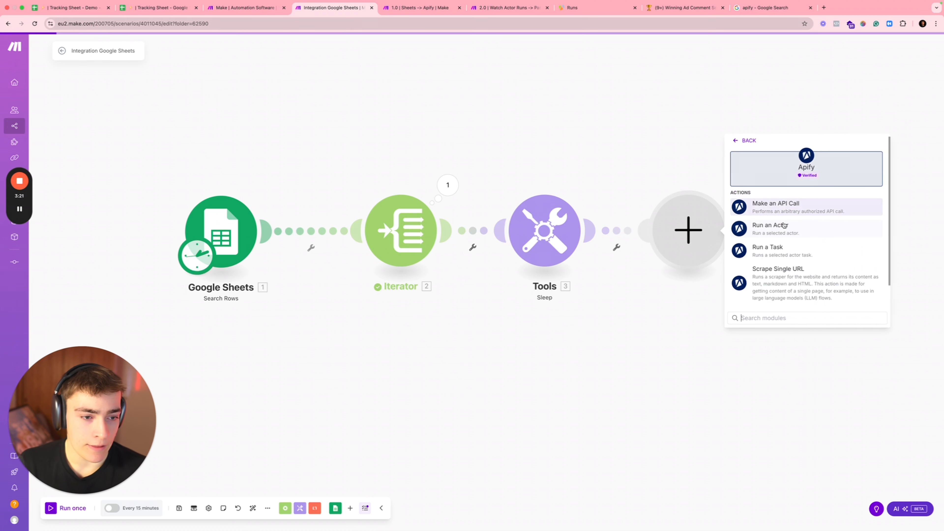
pyautogui.click(778, 236)
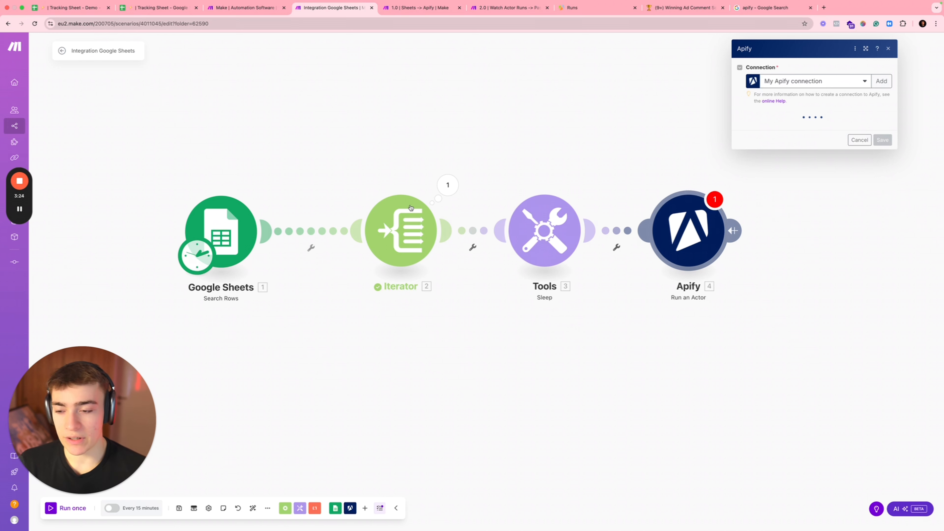
# Step: Start a new Apify connection from the module's Connection field, ready for the API token
pyautogui.press('Escape')
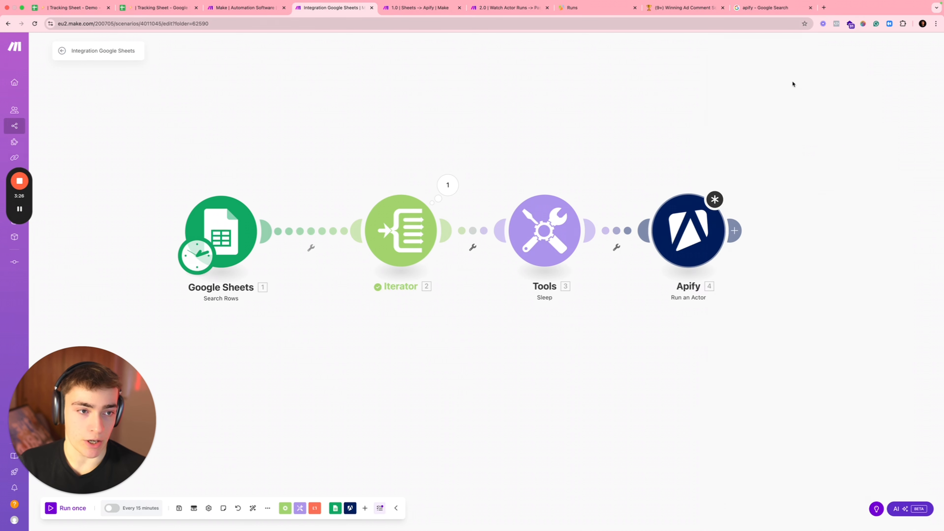
pyautogui.click(691, 227)
pyautogui.click(791, 85)
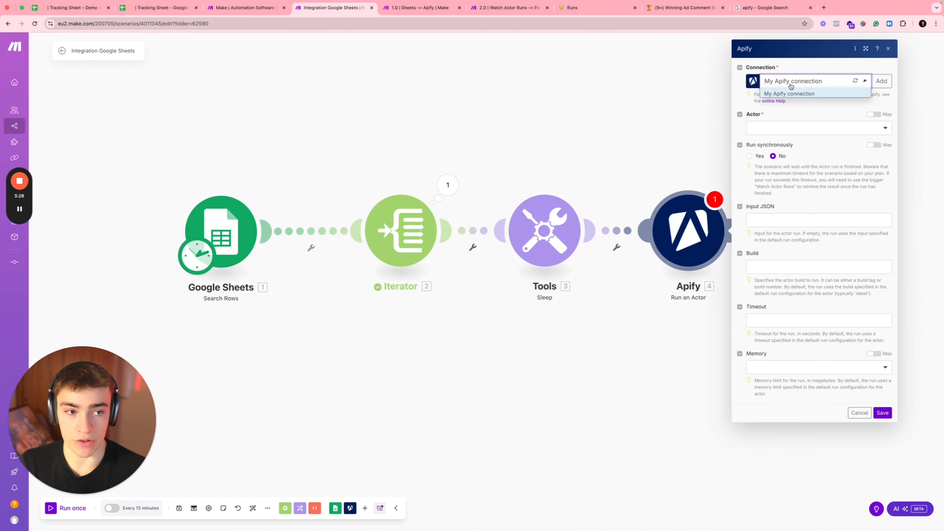
pyautogui.click(882, 80)
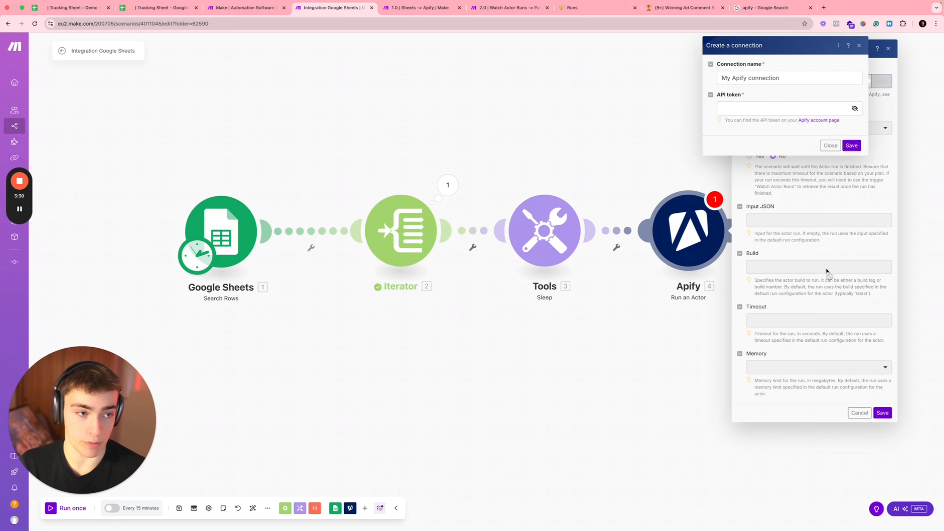
pyautogui.click(756, 108)
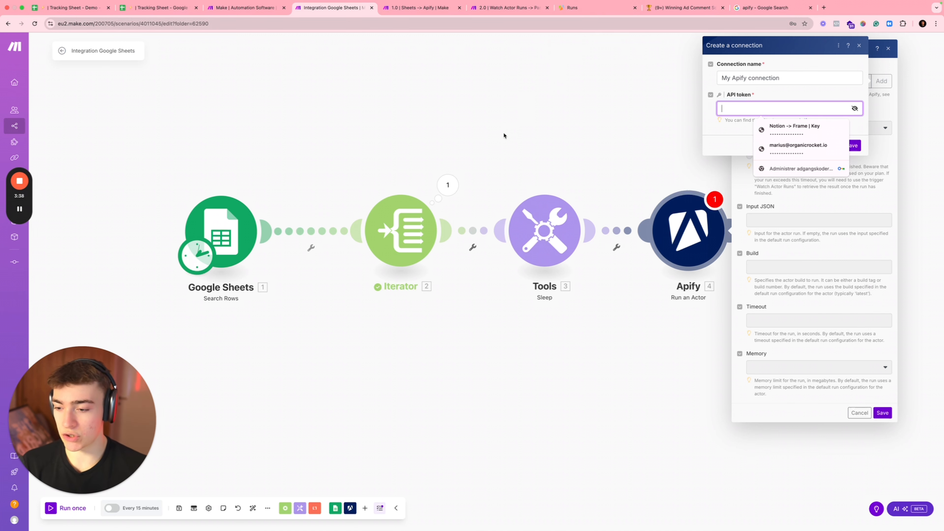
# Step: Find the API token under Apify's API & Integrations settings and close Make's new-connection dialog
pyautogui.click(21, 210)
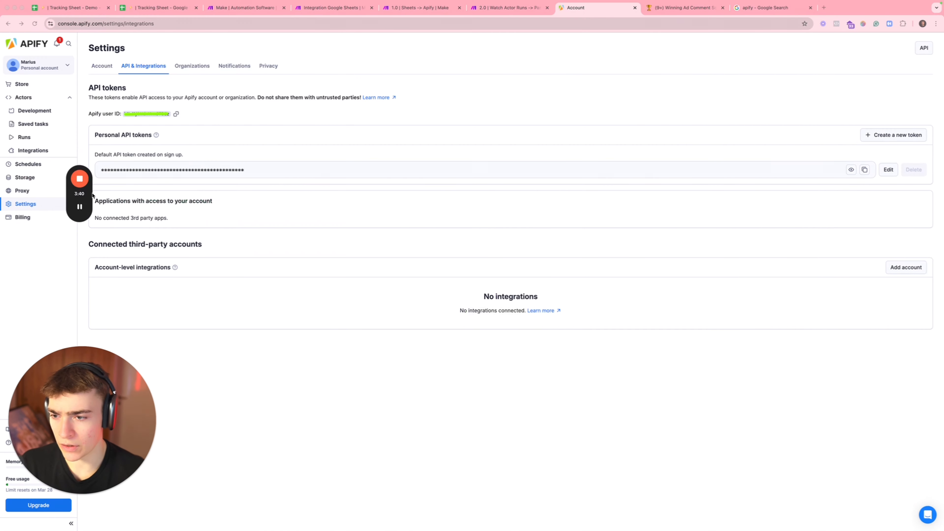
pyautogui.moveTo(92, 193); pyautogui.dragTo(43, 233)
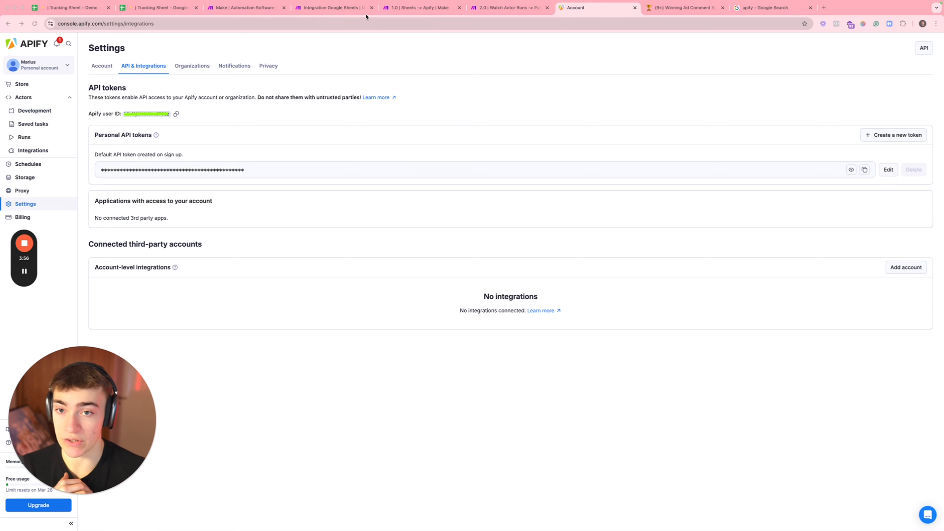
pyautogui.click(345, 8)
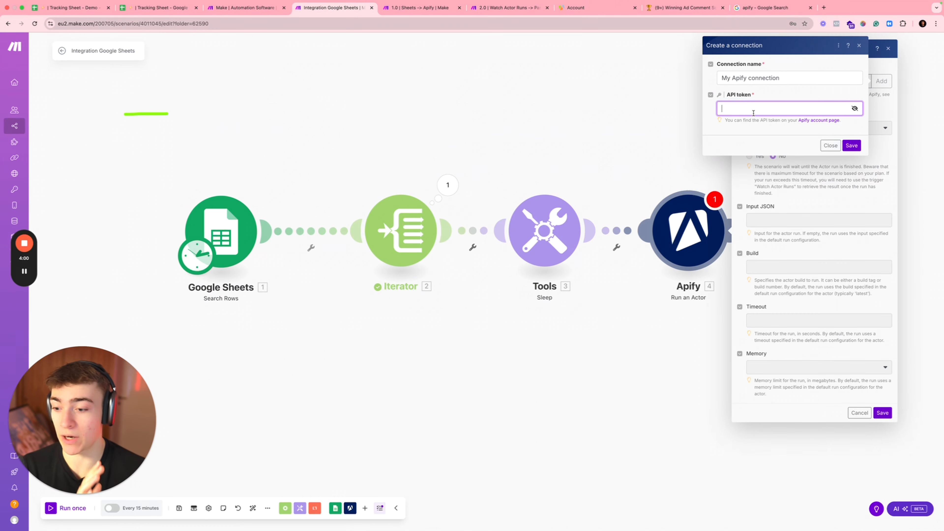
pyautogui.click(859, 46)
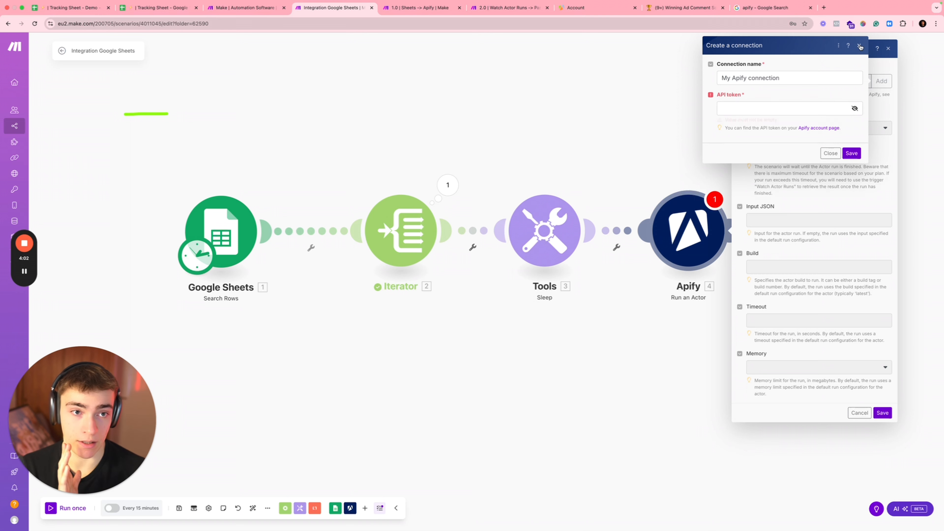
pyautogui.click(859, 46)
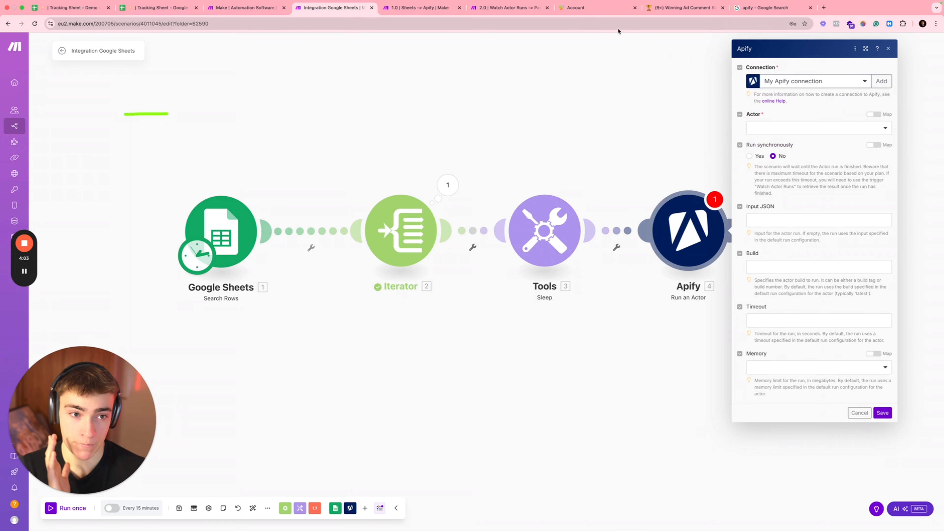
pyautogui.click(594, 8)
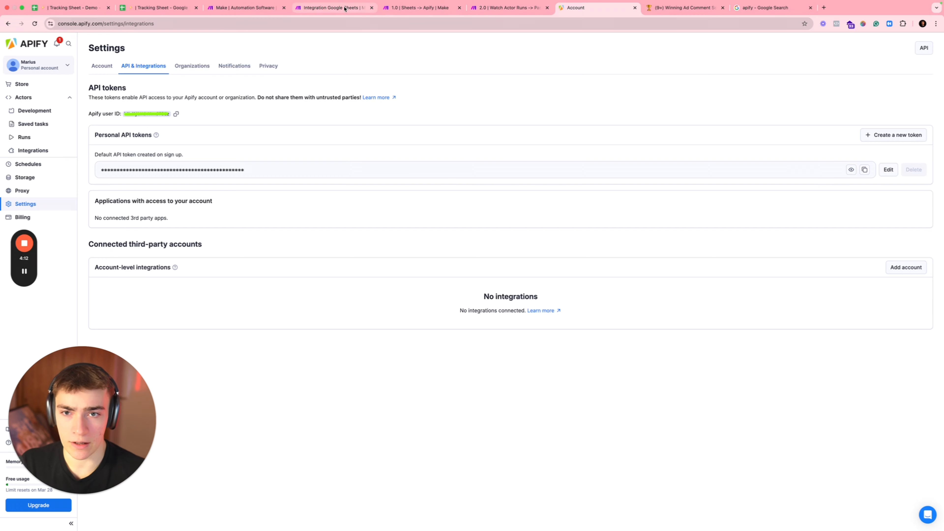
pyautogui.click(333, 8)
# Step: Review the Apify module's connection and actor lists, then view Apify Console's Actors page
pyautogui.click(805, 83)
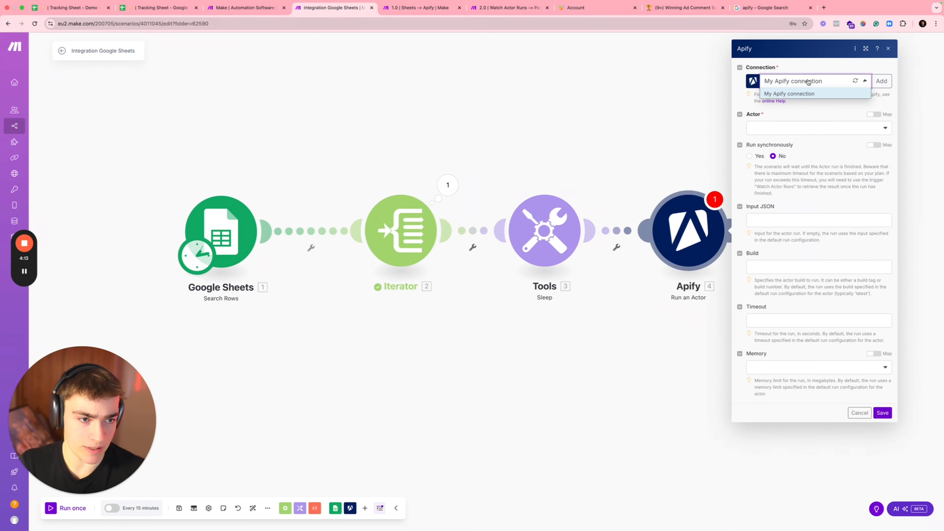
pyautogui.click(771, 131)
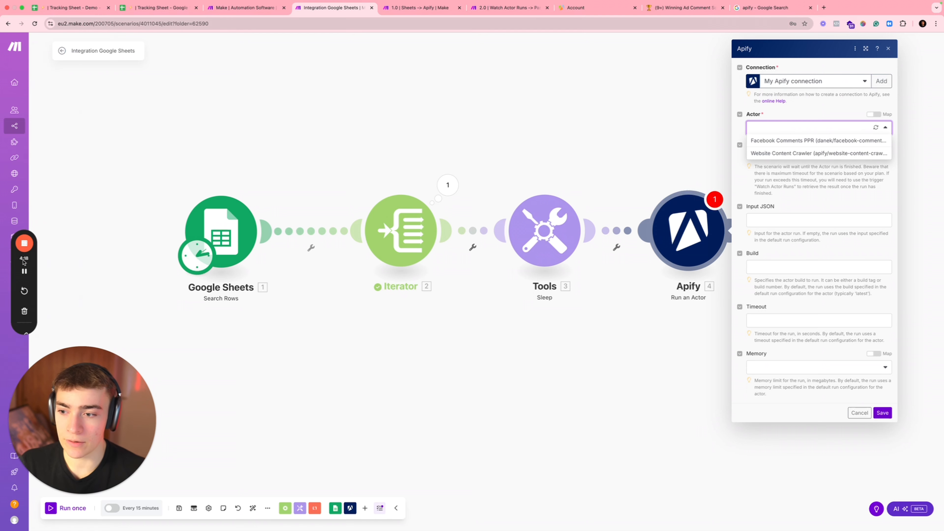
pyautogui.click(24, 271)
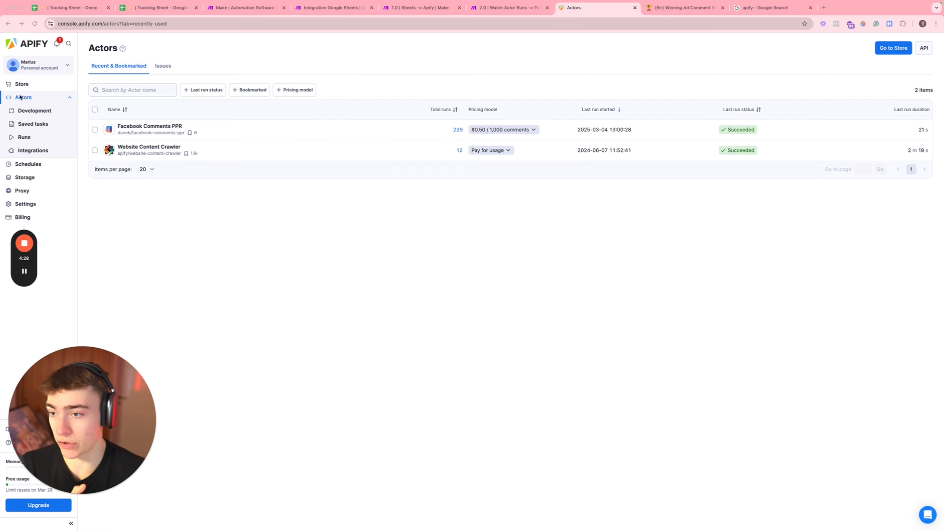
# Step: Search the Apify Store for 'Facebook comment scraper' and check Facebook Comments Scraper's $40/month pricing
pyautogui.click(893, 48)
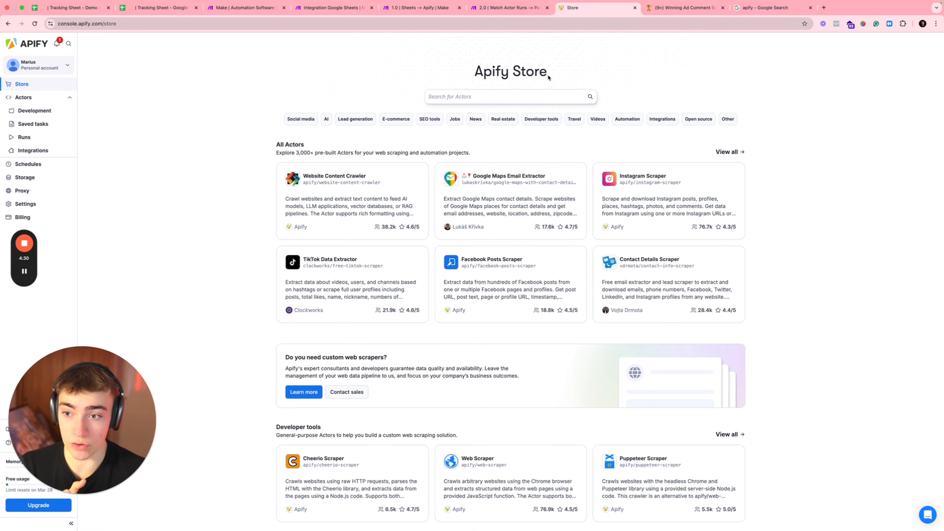
pyautogui.click(464, 97)
pyautogui.write('Faceb')
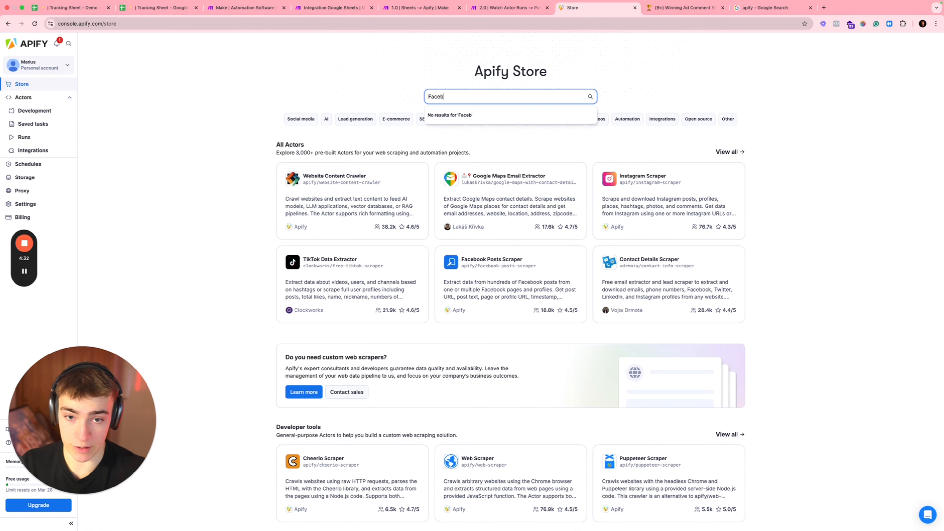
pyautogui.write('ook comment scraper')
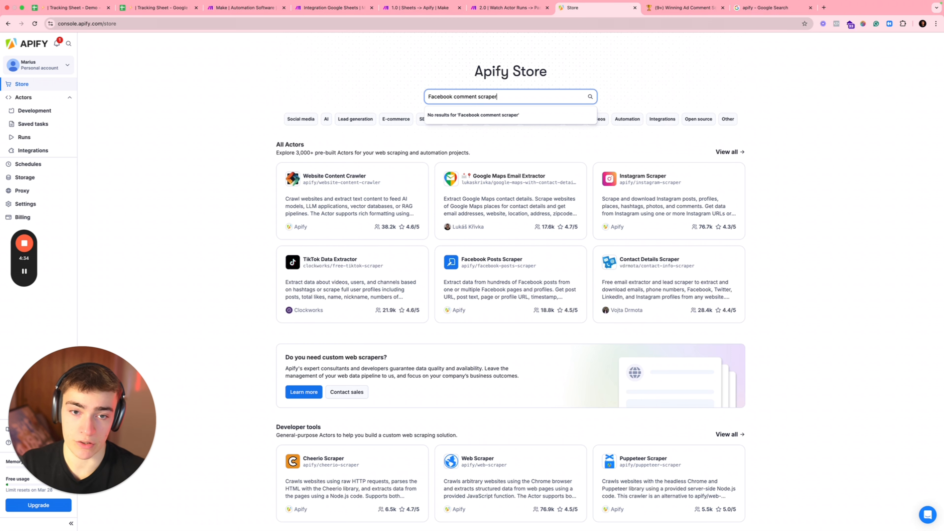
pyautogui.press('Return')
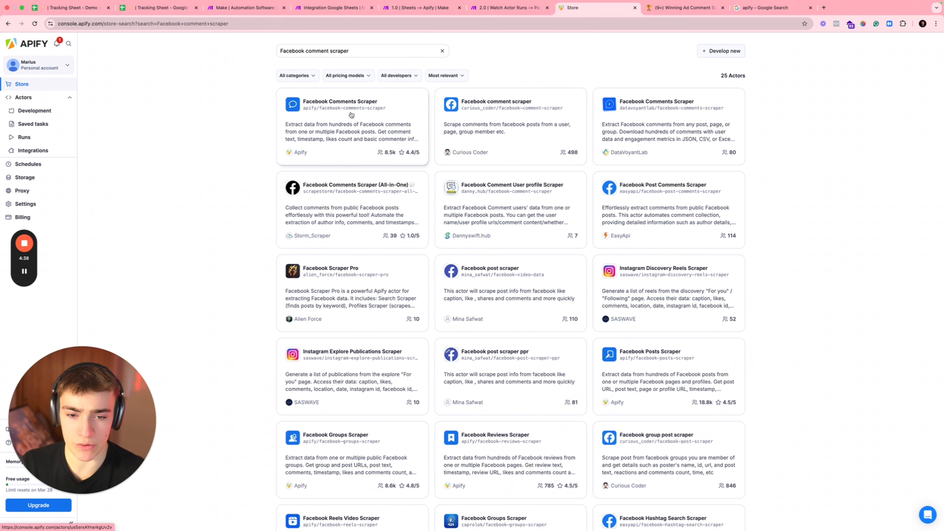
pyautogui.click(373, 134)
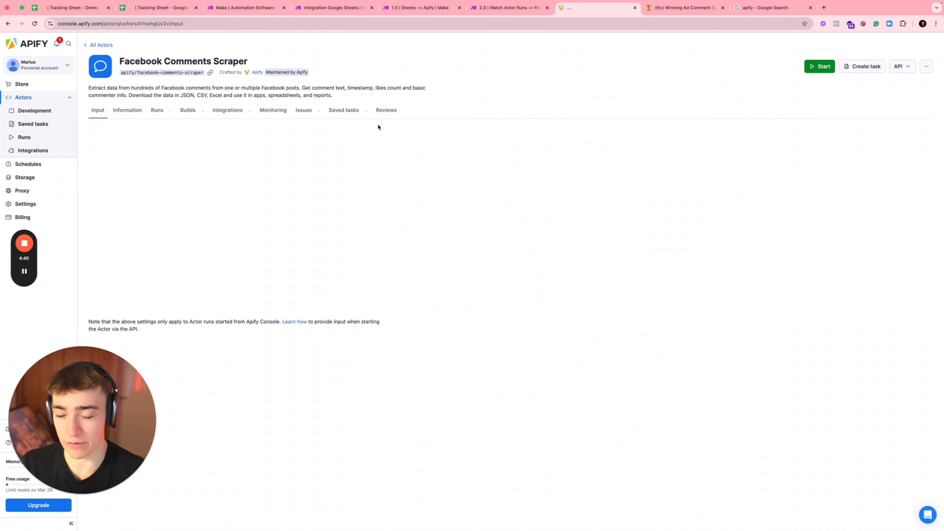
pyautogui.click(304, 62)
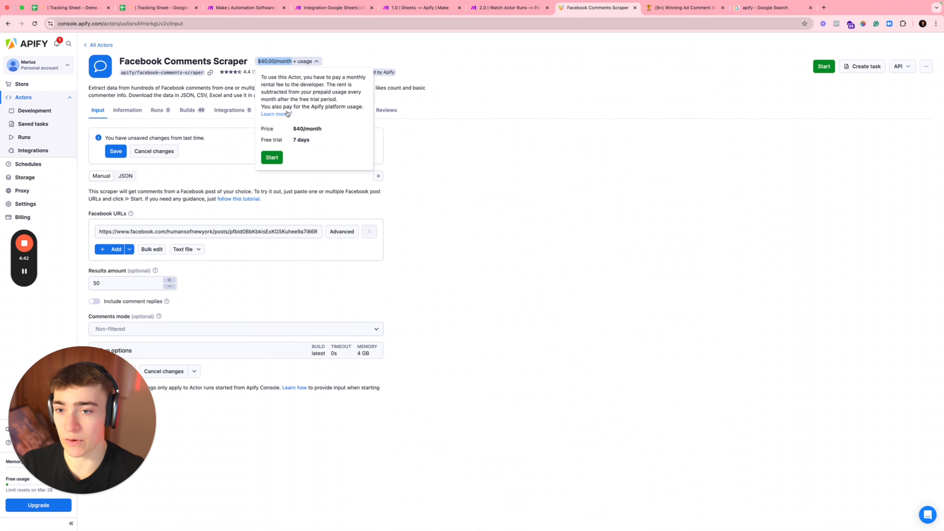
pyautogui.click(8, 24)
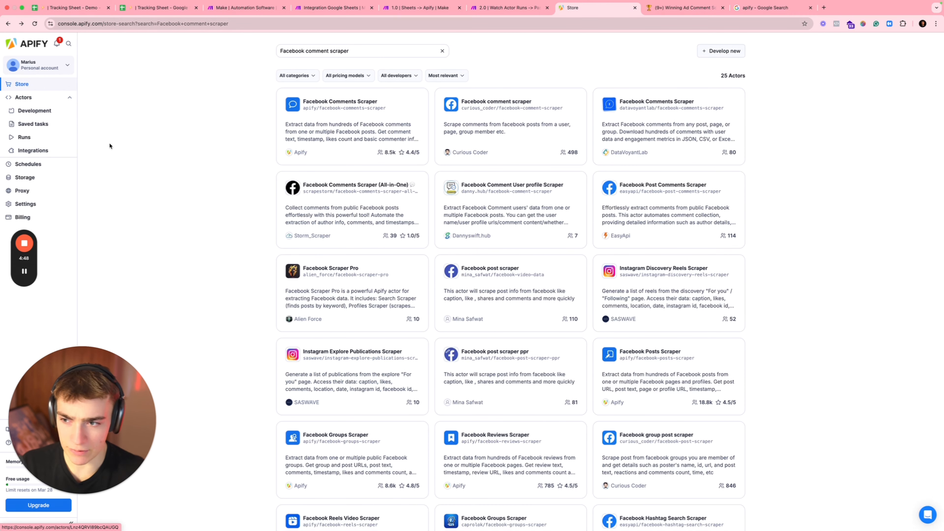
# Step: Open the Facebook Comments PPR actor from your own Actors list
pyautogui.click(30, 98)
pyautogui.click(149, 127)
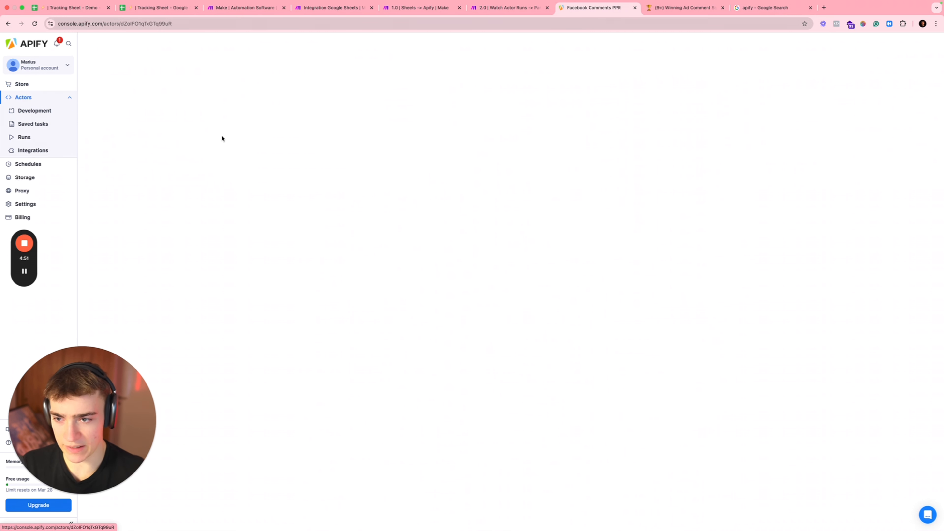
pyautogui.moveTo(114, 70); pyautogui.dragTo(231, 64)
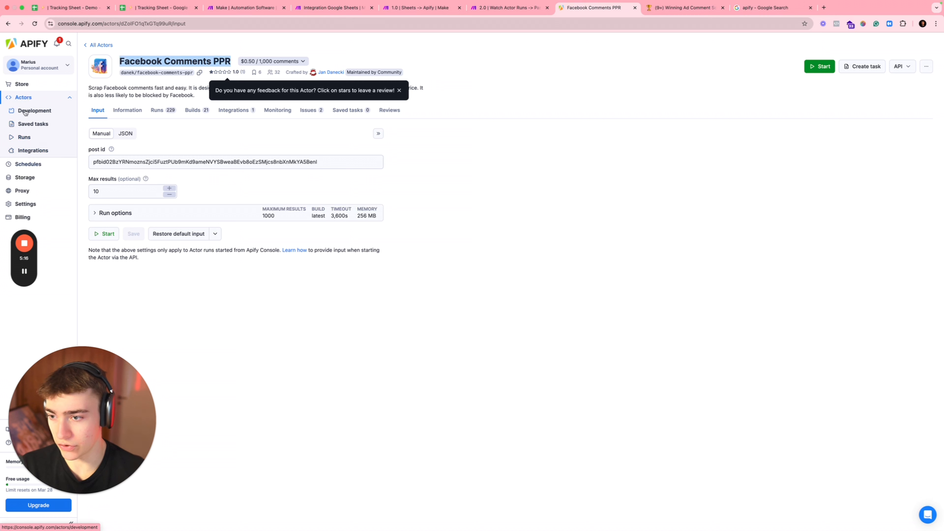
# Step: Reopen the Facebook Comments PPR actor and start a test run
pyautogui.click(23, 98)
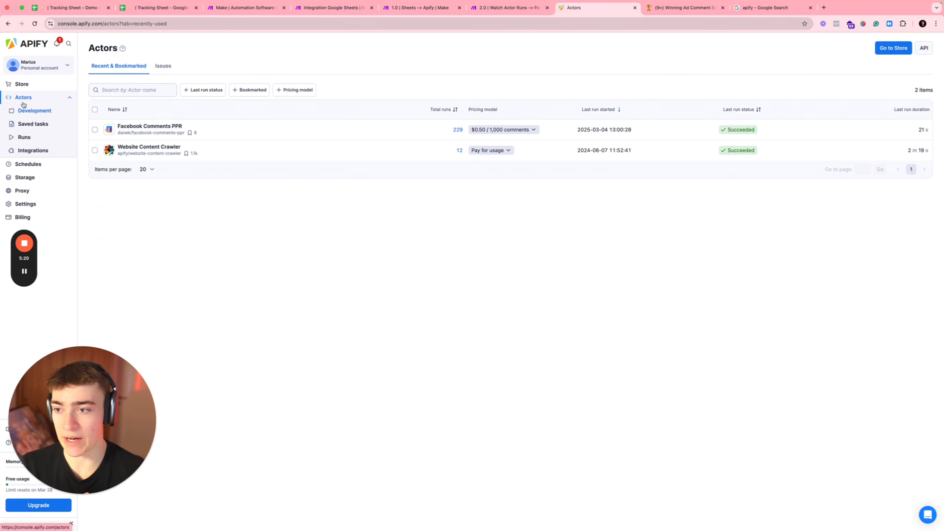
pyautogui.click(159, 130)
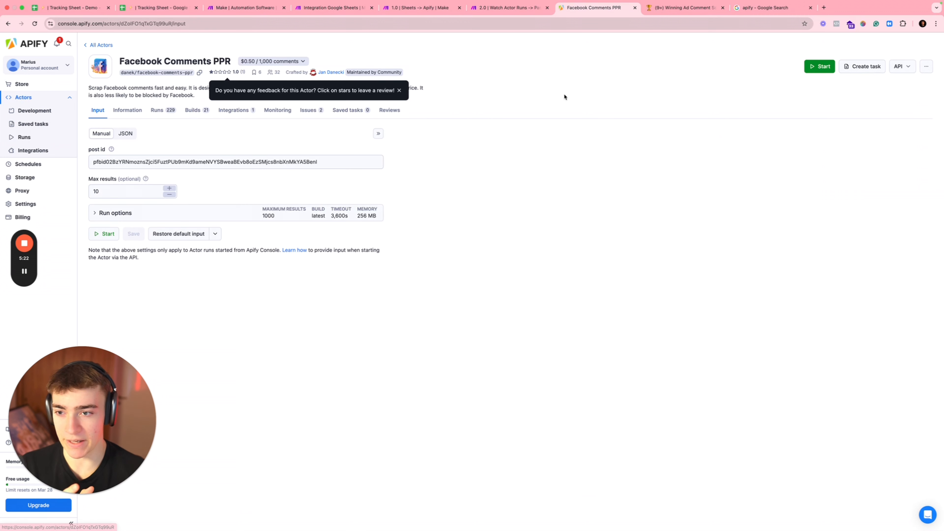
pyautogui.click(819, 69)
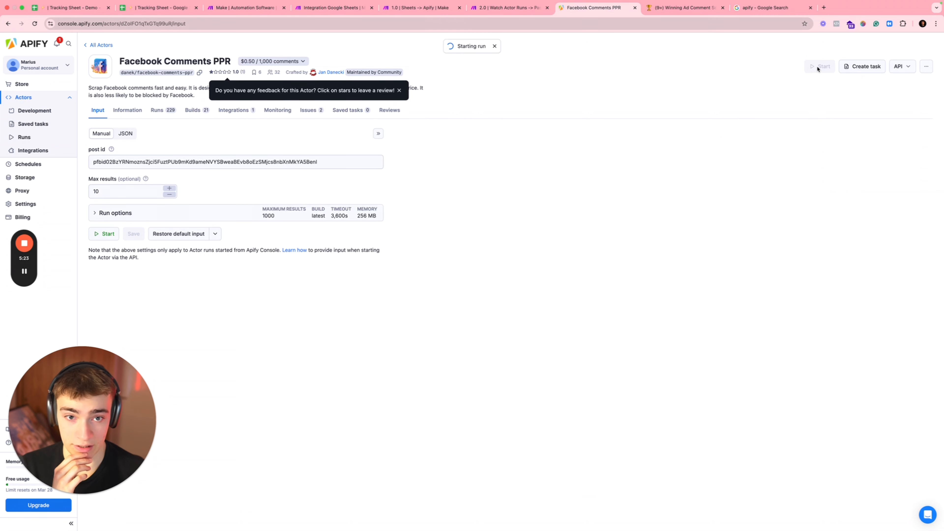
pyautogui.moveTo(445, 53); pyautogui.dragTo(522, 136)
pyautogui.click(523, 138)
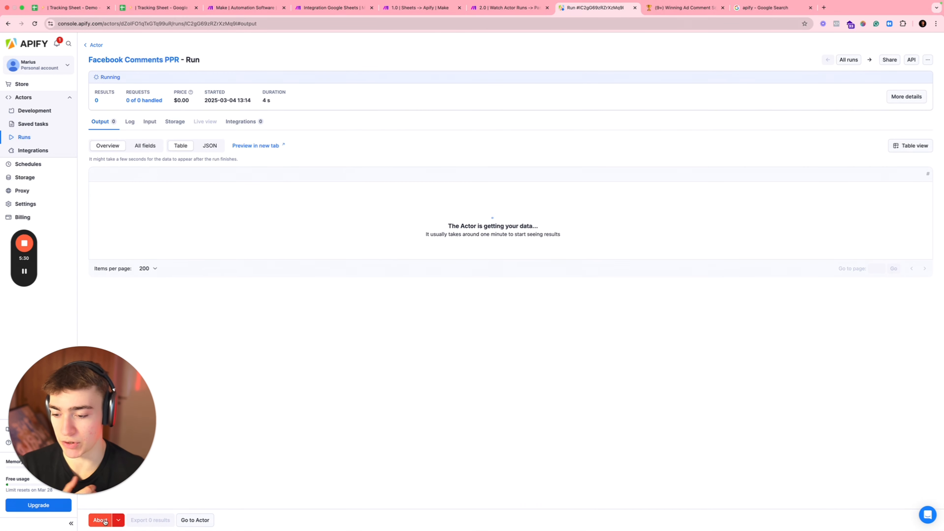
pyautogui.moveTo(97, 410); pyautogui.dragTo(101, 323)
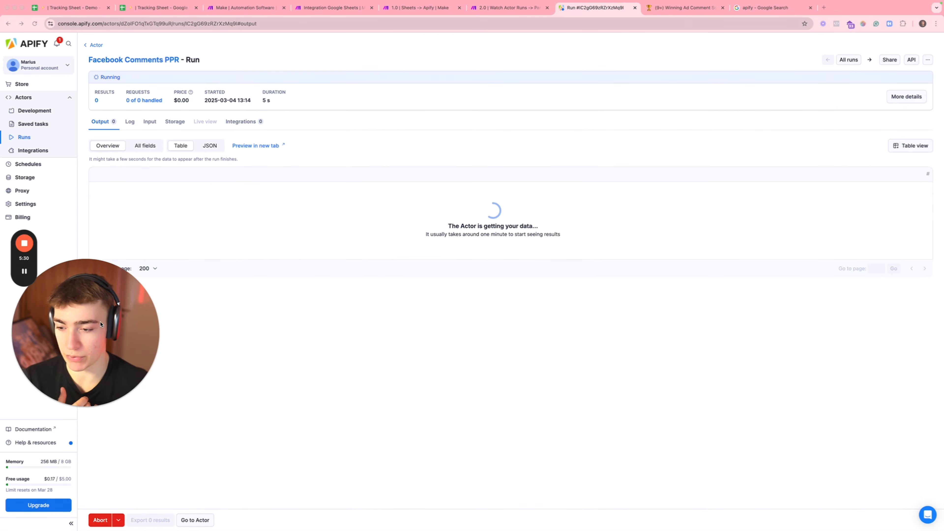
# Step: Abort the running actor and return to Facebook Comments PPR's input page
pyautogui.click(103, 522)
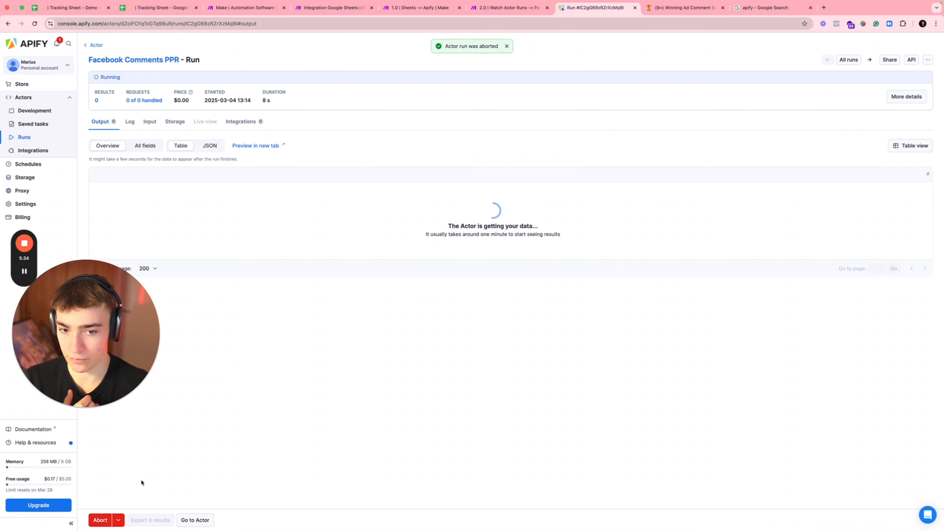
pyautogui.tripleClick(447, 44)
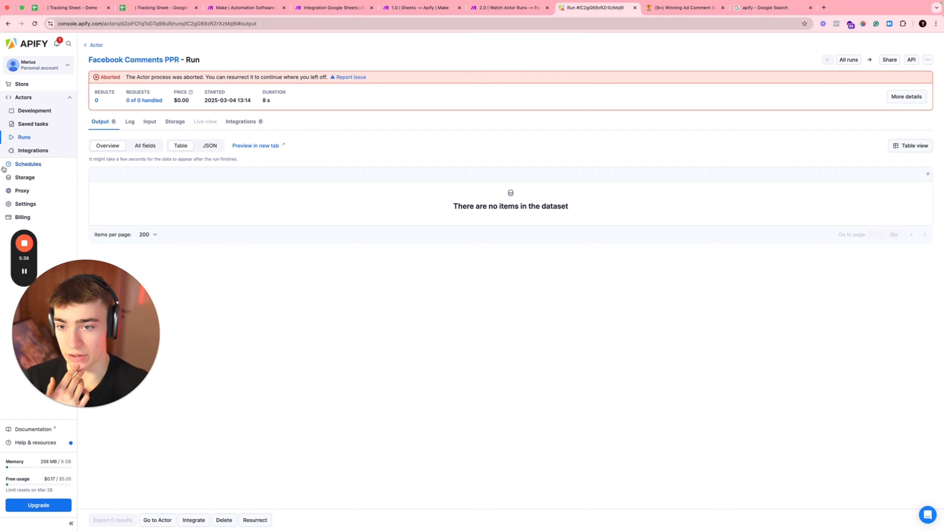
pyautogui.click(32, 103)
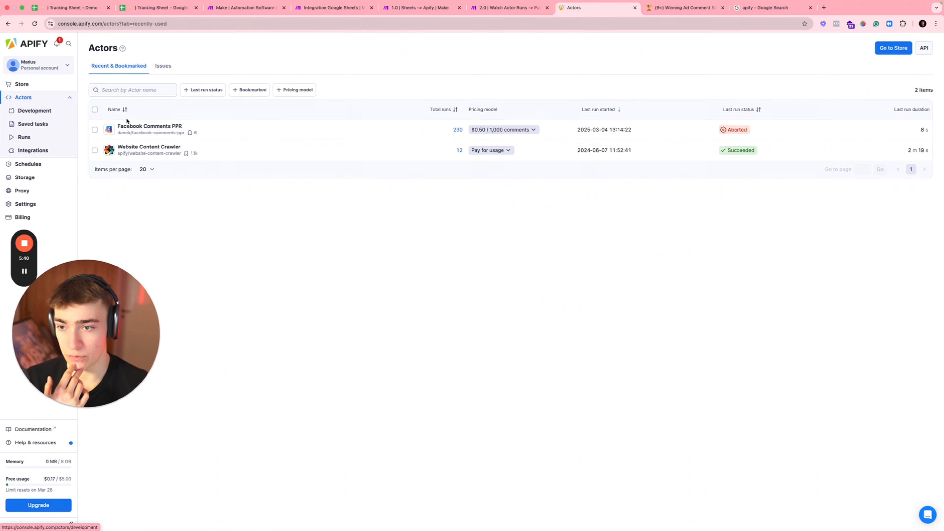
pyautogui.click(145, 135)
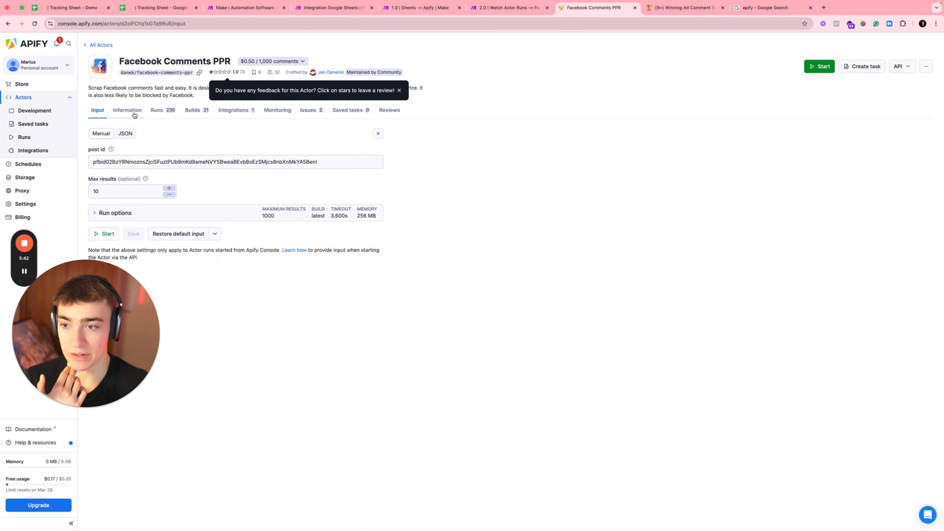
# Step: Look over the Facebook Comments PPR actor page and preview its input as JSON
pyautogui.moveTo(91, 318); pyautogui.dragTo(88, 372)
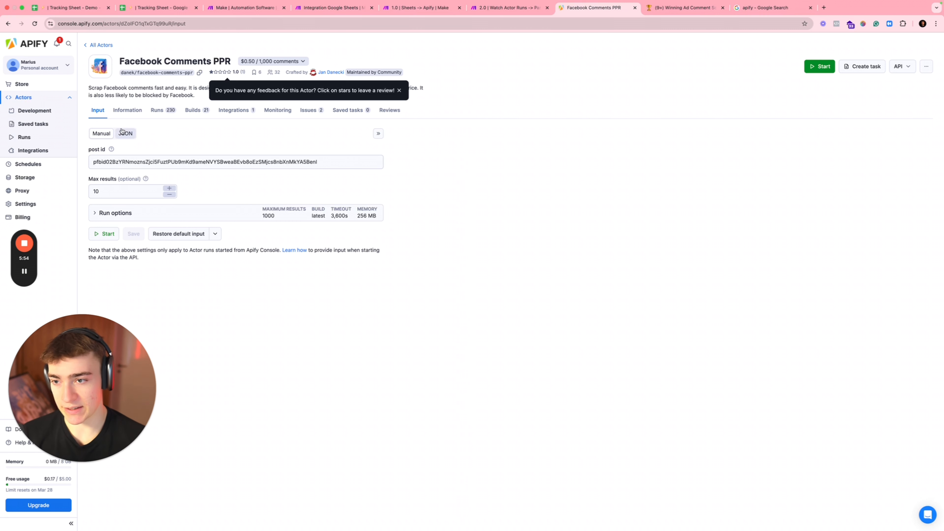
pyautogui.moveTo(126, 56); pyautogui.dragTo(207, 56)
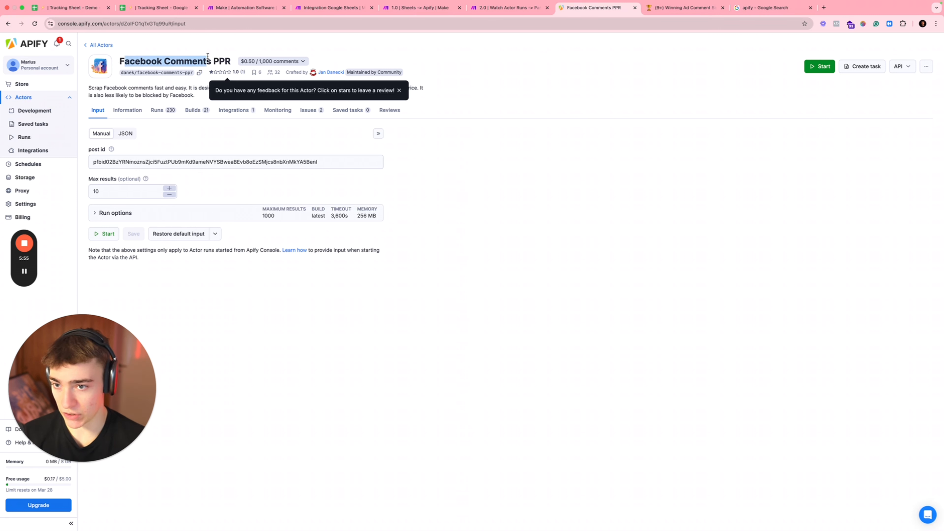
pyautogui.click(170, 144)
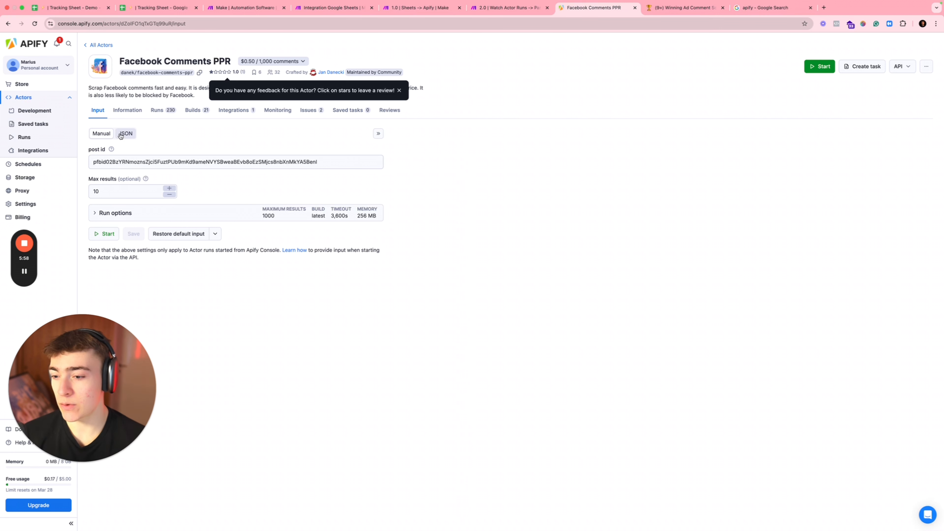
pyautogui.click(126, 135)
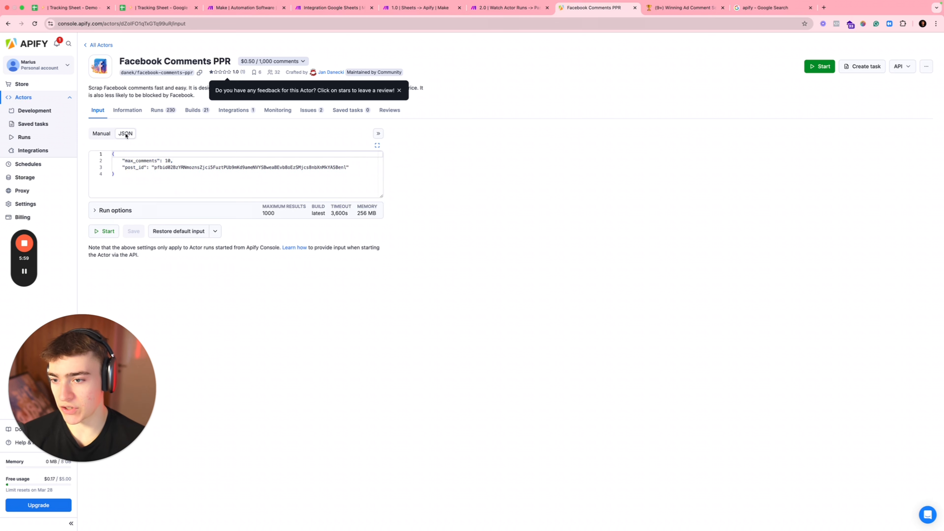
pyautogui.click(103, 136)
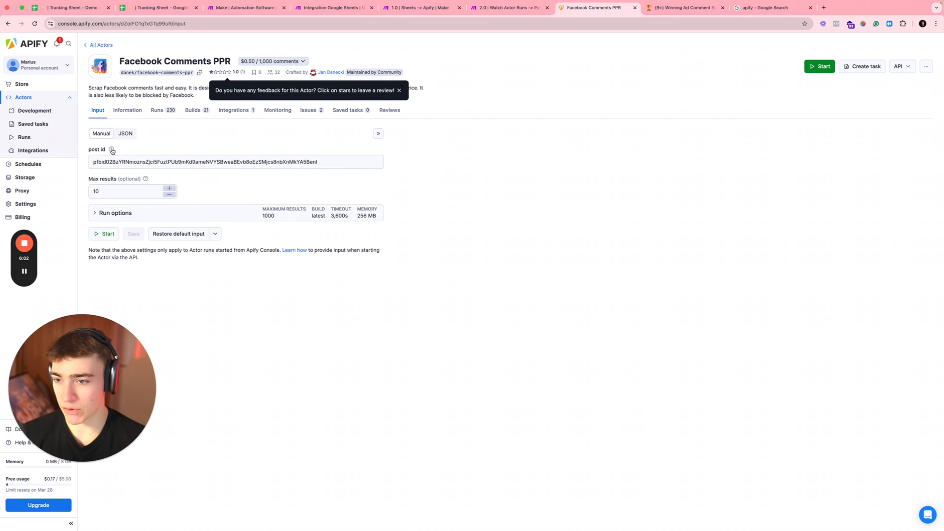
# Step: Copy the PPR actor's full JSON input, with max_comments 10 and the post_id
pyautogui.moveTo(111, 149)
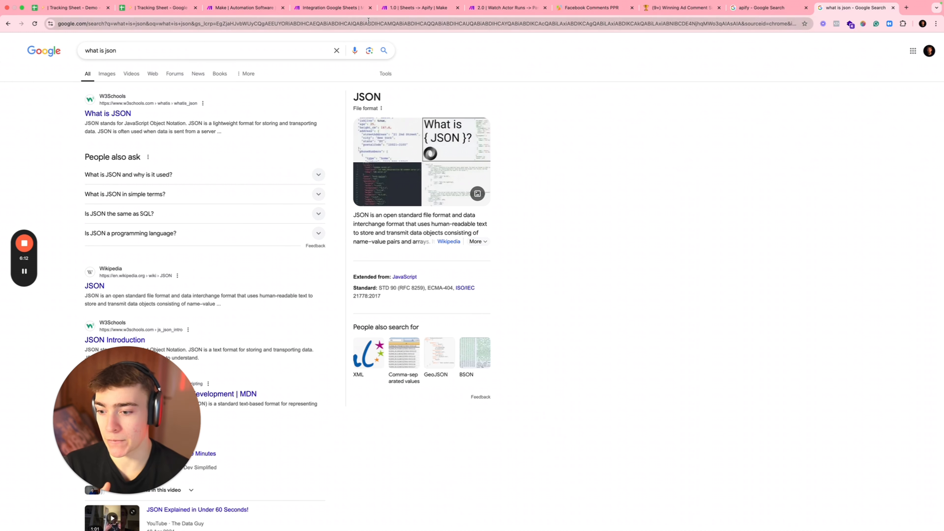
pyautogui.click(574, 11)
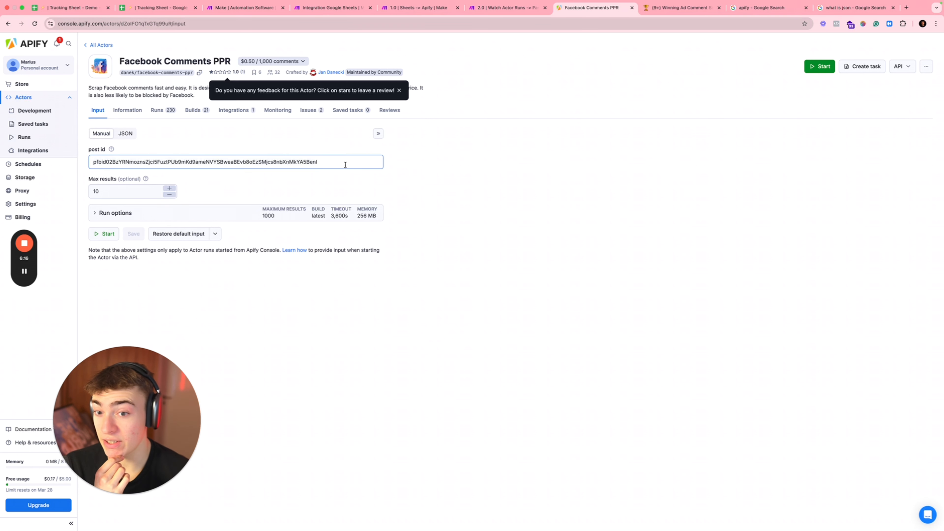
pyautogui.tripleClick(112, 163)
pyautogui.click(123, 134)
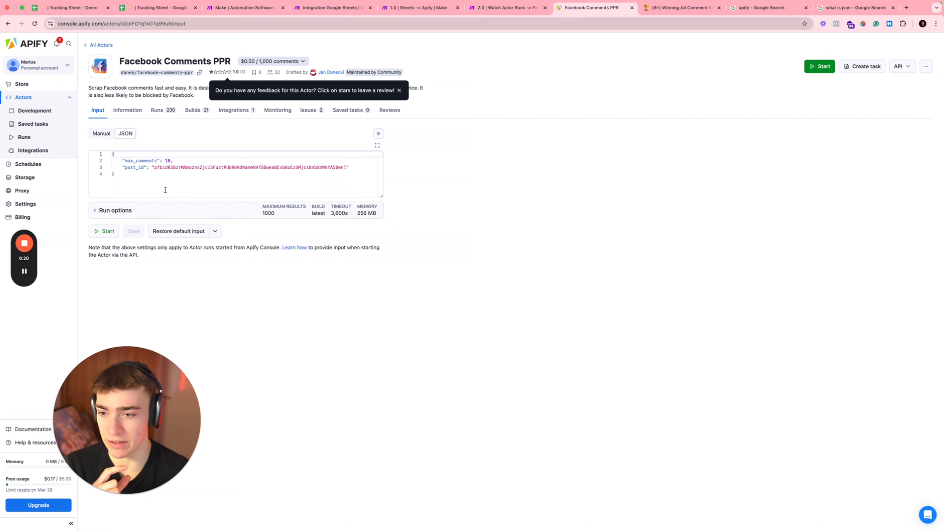
pyautogui.click(165, 190)
pyautogui.press('super+a')
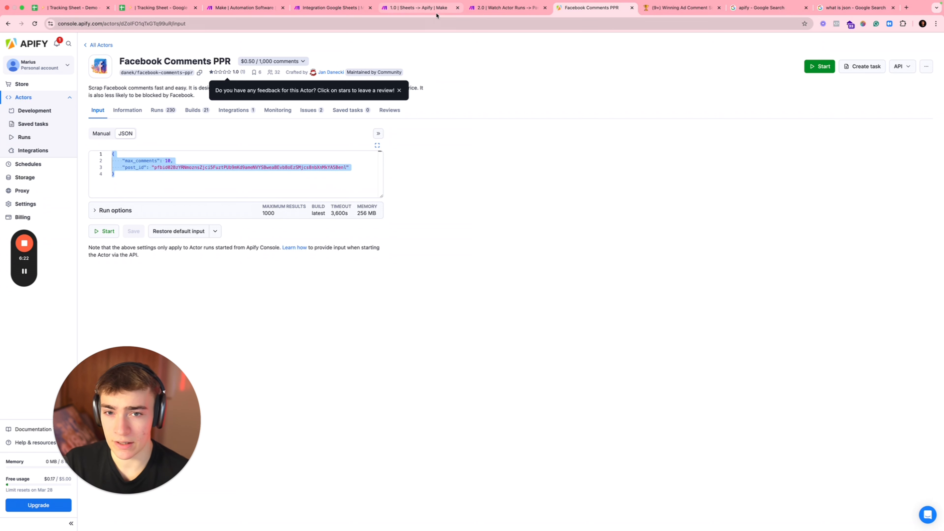
pyautogui.click(324, 11)
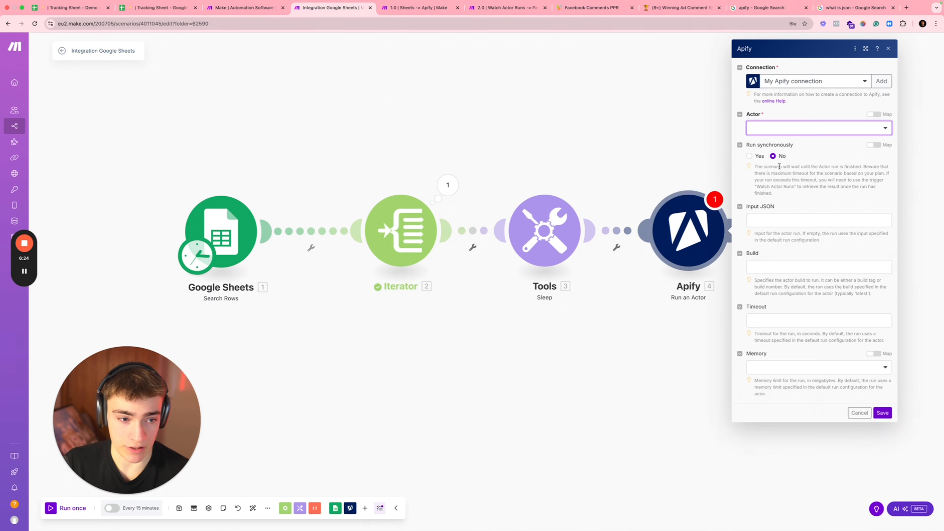
# Step: Set the Apify module's actor to Facebook Comments PPR and paste the copied Input JSON
pyautogui.click(781, 128)
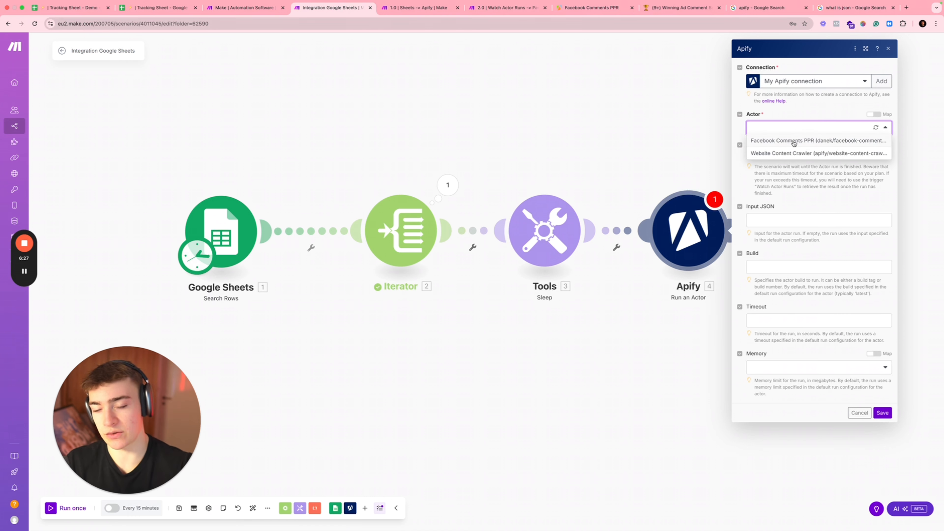
pyautogui.click(793, 143)
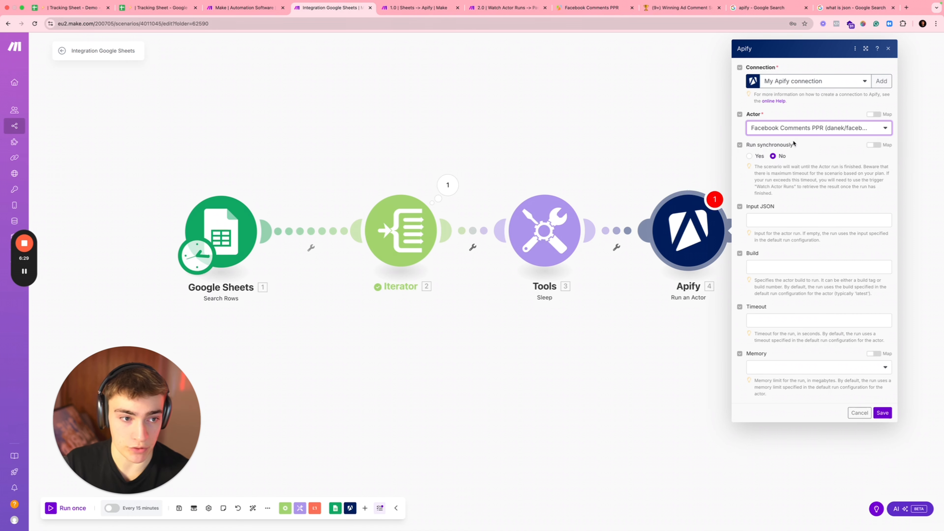
pyautogui.click(773, 221)
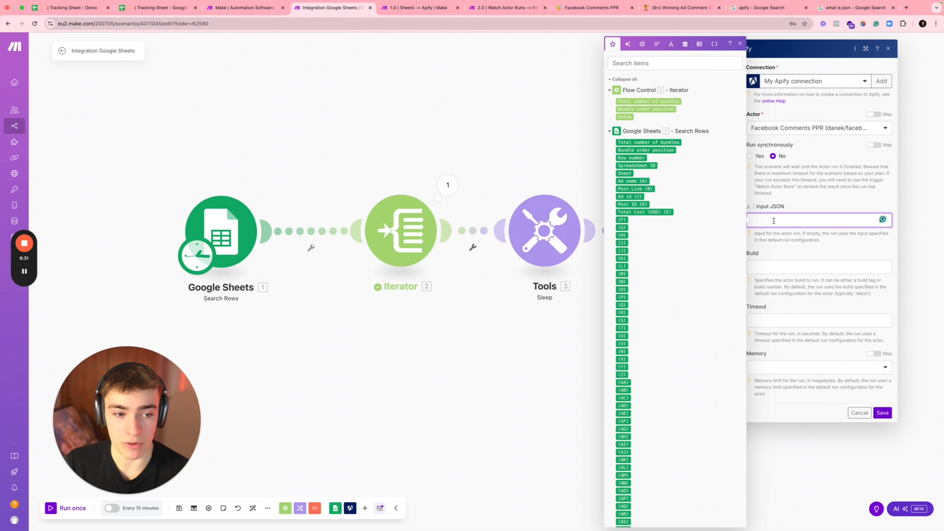
pyautogui.write('{ "max_comments": 10, "post_id": "pfbid02BzYRNmoznsZjci5FuztPUb9mKd9ameNVYSBweaBEvb8oEzSMjcs8nbXnMkYA5BenI"}')
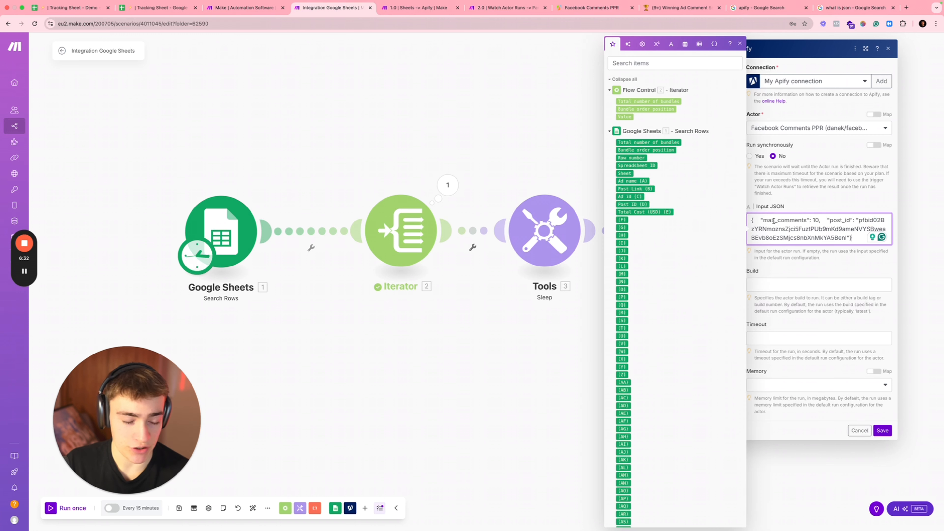
# Step: Inspect the hard-coded post_id in the Input JSON and compare it with the Tracking Sheet's Post IDs
pyautogui.click(830, 219)
pyautogui.moveTo(828, 216); pyautogui.dragTo(858, 216)
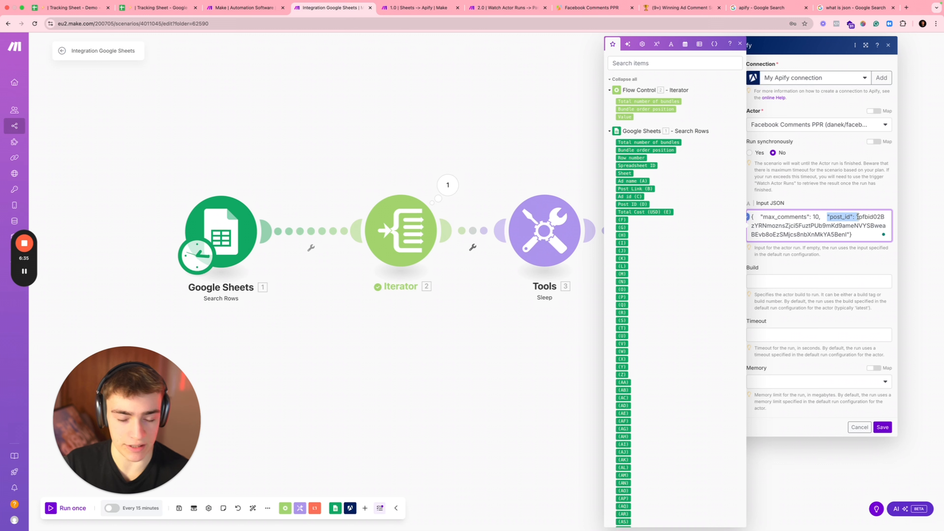
pyautogui.click(858, 217)
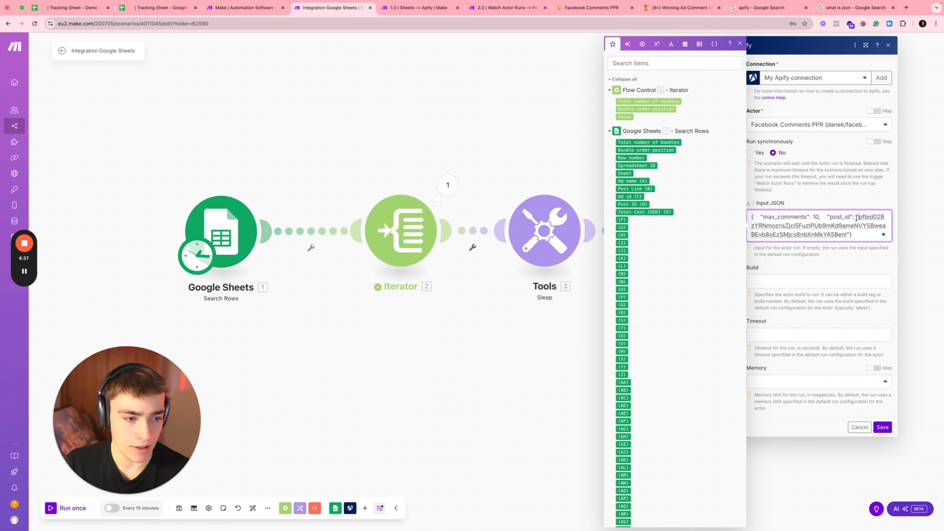
pyautogui.moveTo(857, 216); pyautogui.dragTo(848, 235)
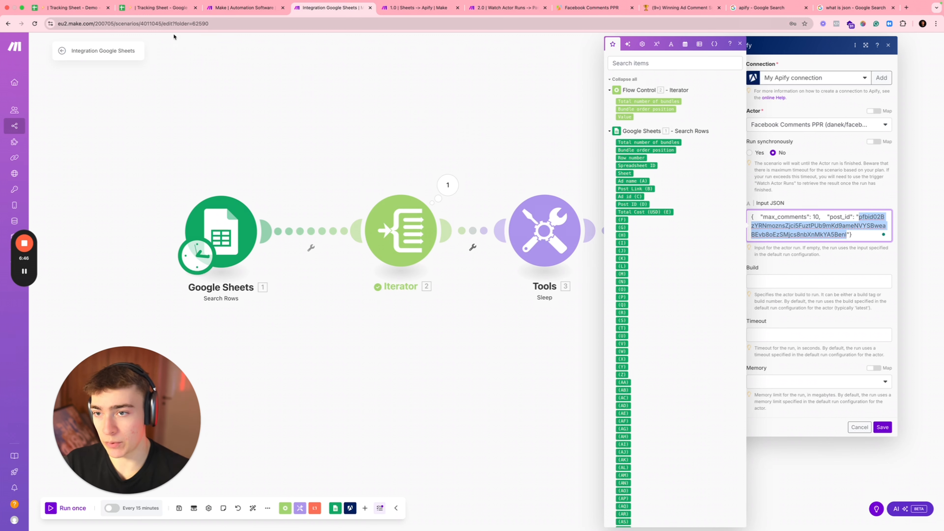
pyautogui.click(156, 8)
pyautogui.click(228, 135)
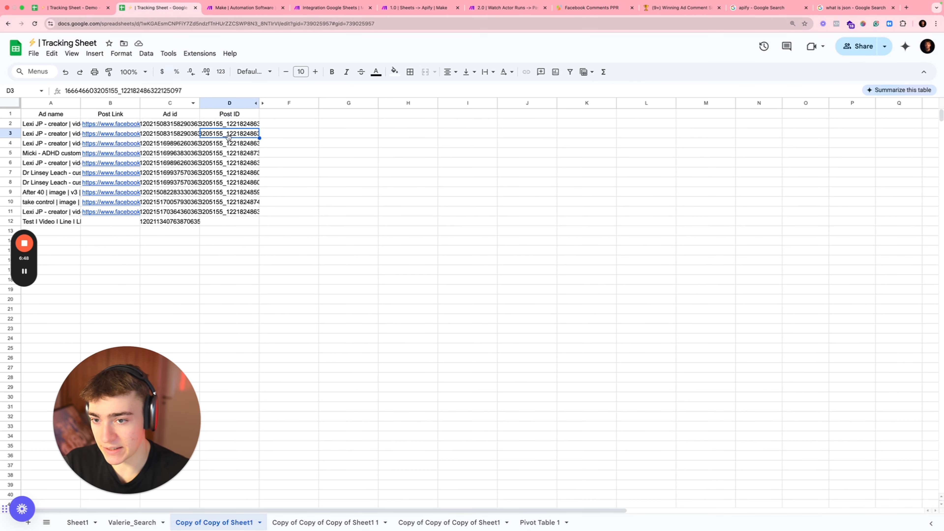
# Step: Select the ten post IDs in D2:D11, then go back to the Make scenario
pyautogui.moveTo(229, 124); pyautogui.dragTo(228, 210)
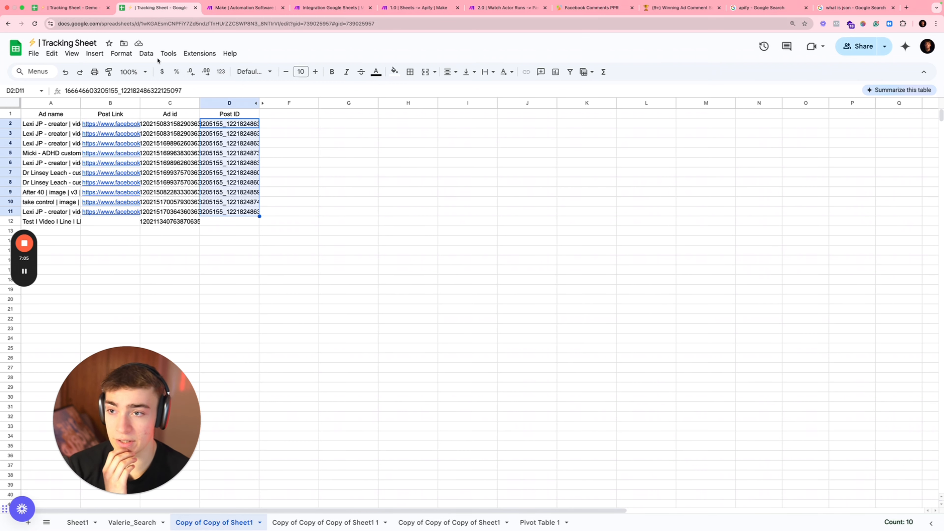
pyautogui.click(327, 7)
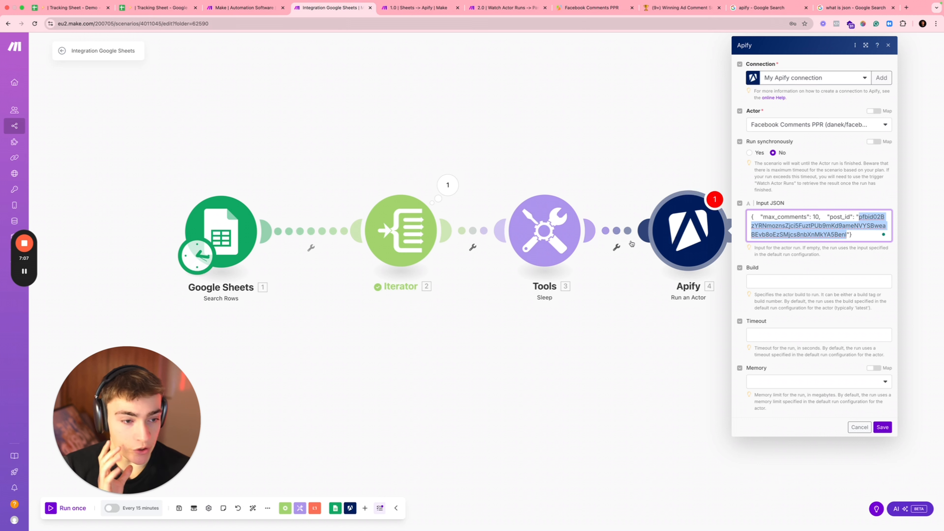
# Step: Replace the hard-coded post_id with the Iterator's Value and save the Apify module
pyautogui.click(447, 185)
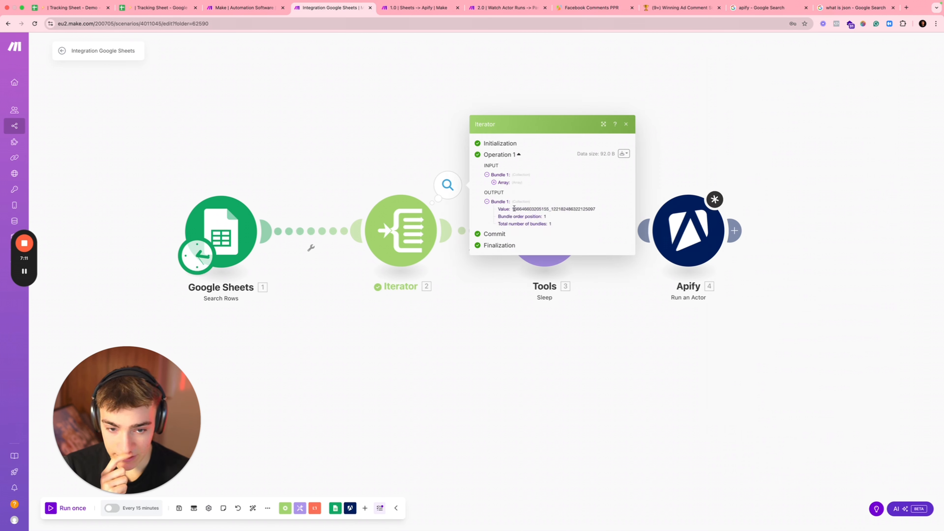
pyautogui.moveTo(515, 209); pyautogui.dragTo(579, 210)
pyautogui.click(698, 219)
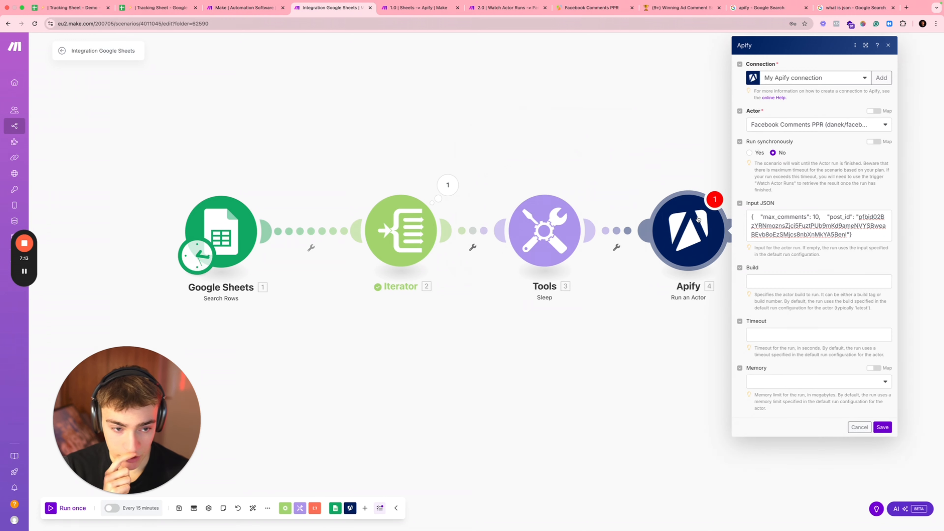
pyautogui.moveTo(859, 216); pyautogui.dragTo(855, 244)
pyautogui.press('BackSpace')
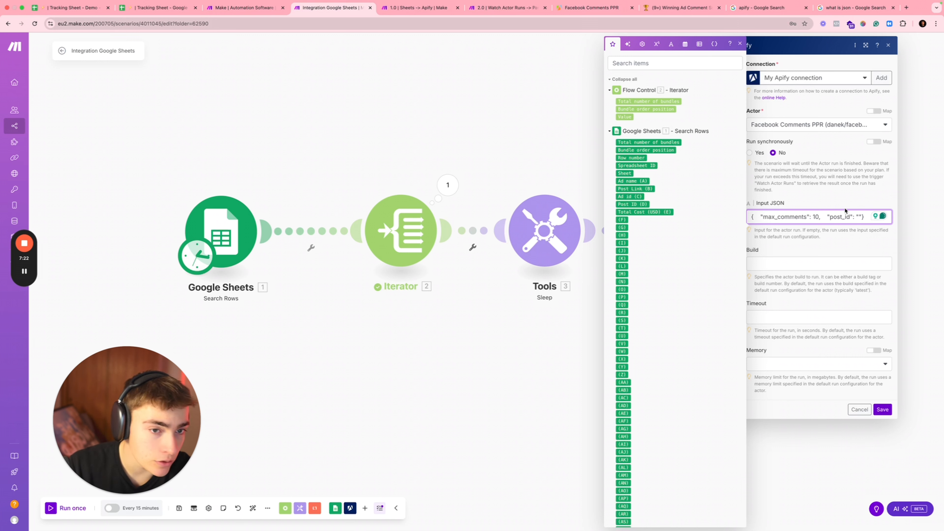
pyautogui.click(624, 117)
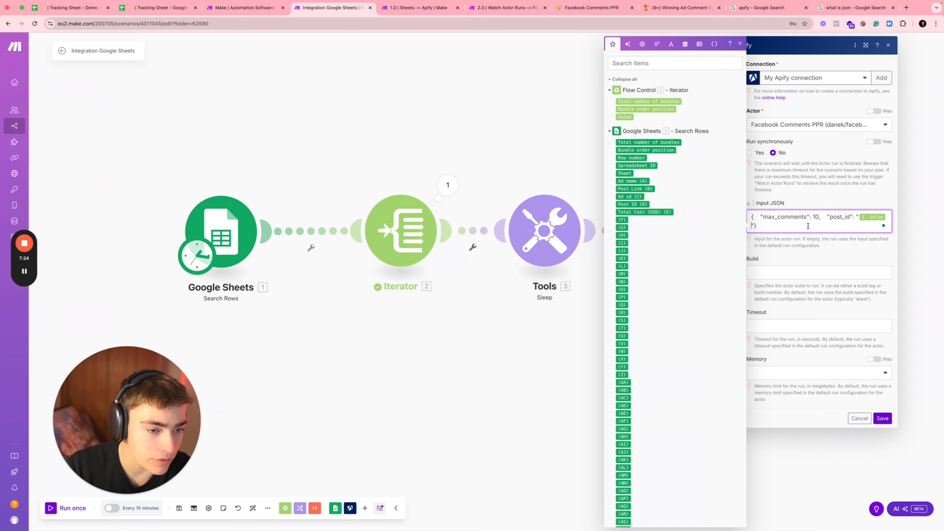
pyautogui.click(811, 257)
pyautogui.click(882, 418)
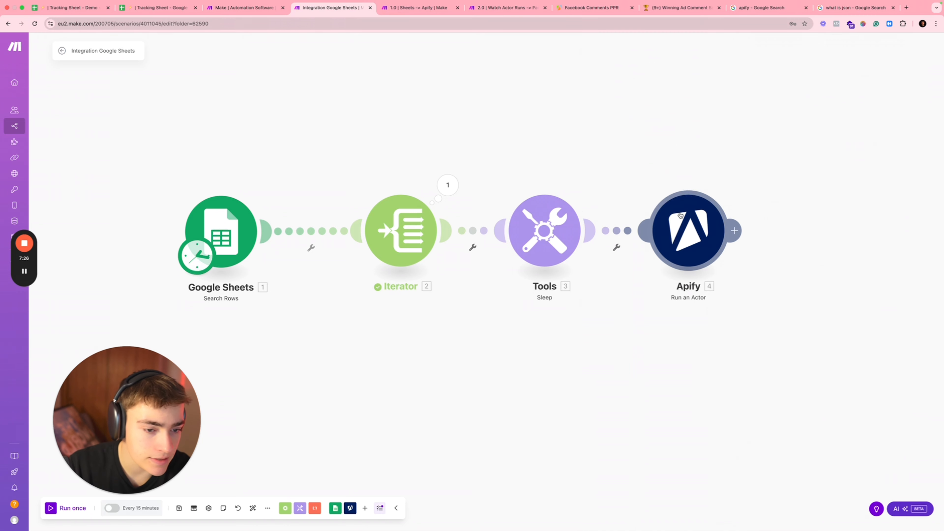
# Step: Test-run the Apify module alone using the post ID from cell D2
pyautogui.rightClick(680, 213)
pyautogui.click(706, 232)
pyautogui.press('super+v')
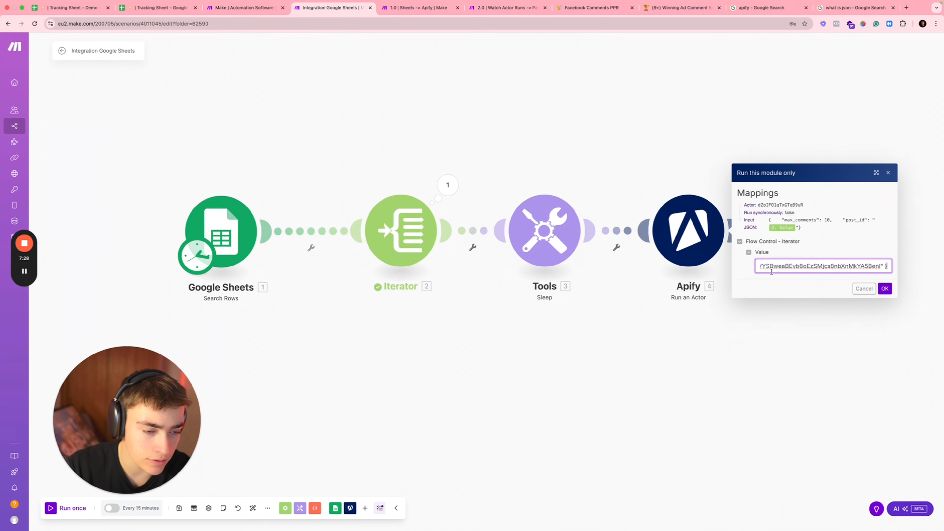
pyautogui.press('super+a')
pyautogui.press('BackSpace')
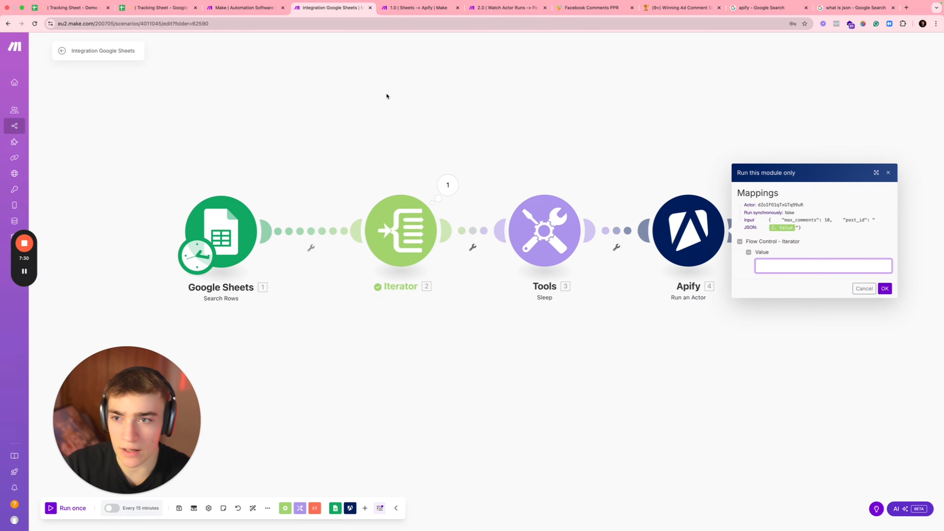
pyautogui.click(158, 7)
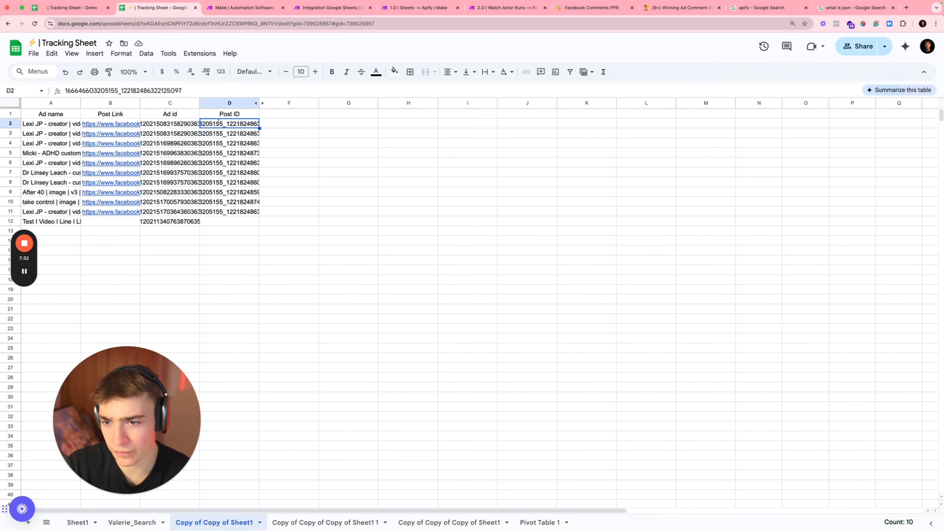
pyautogui.doubleClick(218, 122)
pyautogui.press('super+c')
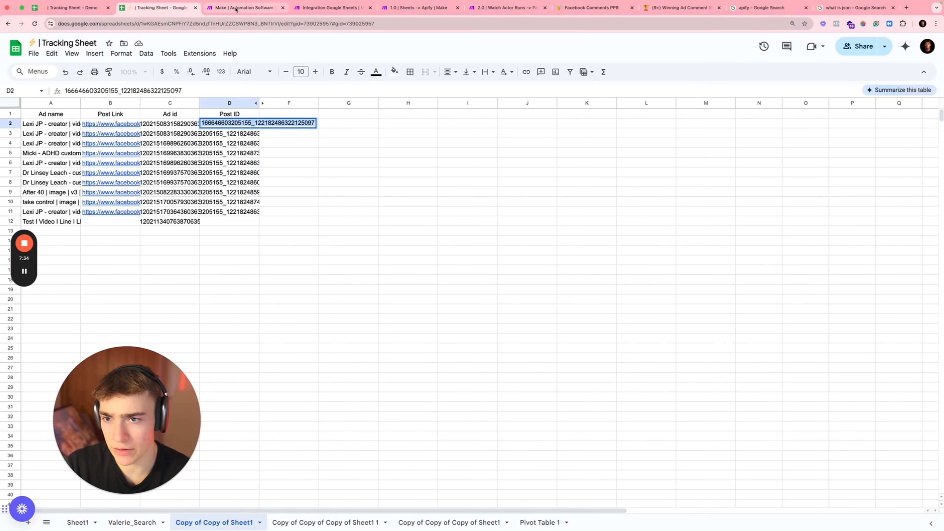
pyautogui.click(353, 8)
pyautogui.press('super+v')
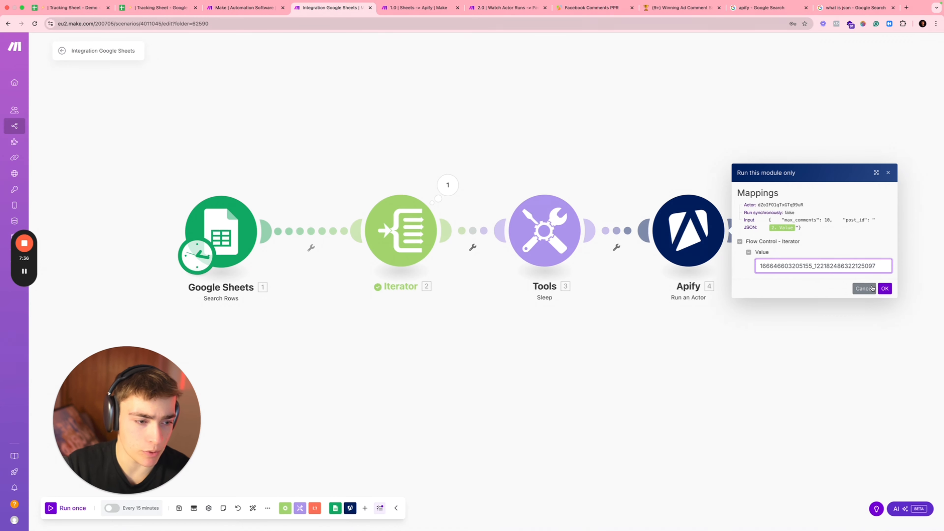
pyautogui.click(885, 288)
pyautogui.click(766, 215)
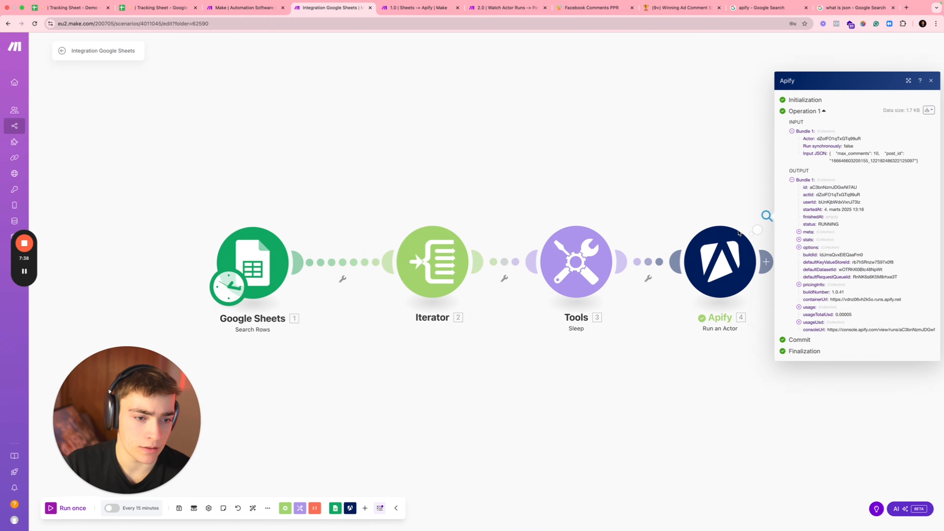
# Step: Open Apify Console's actor Runs list to find the new Facebook Comments PPR run
pyautogui.click(593, 8)
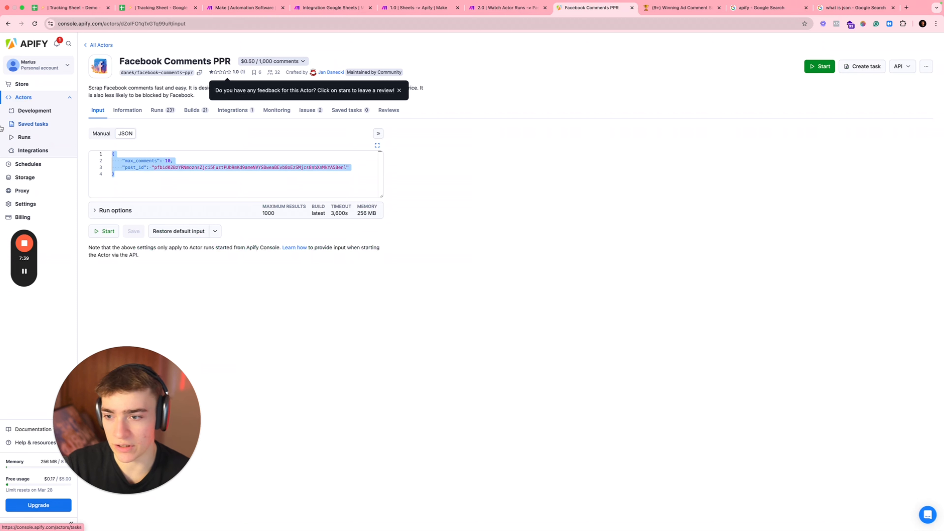
pyautogui.click(31, 97)
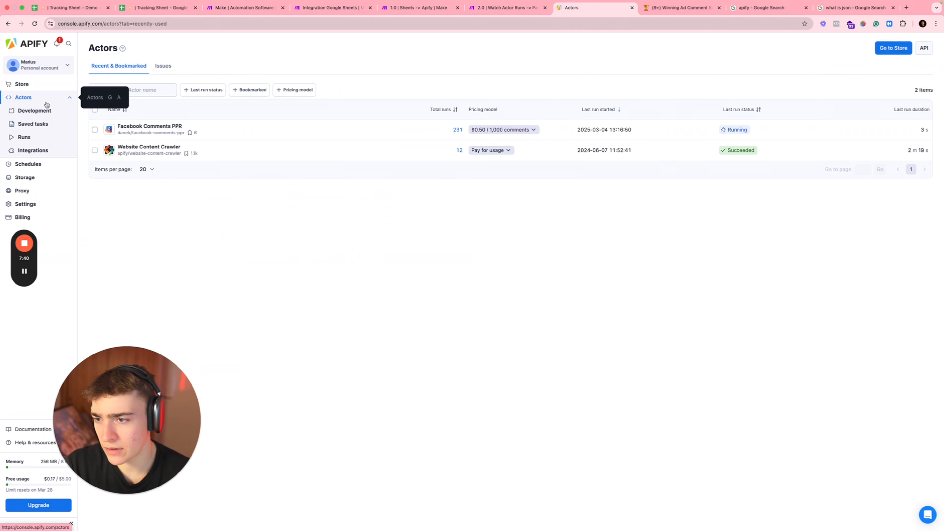
pyautogui.click(26, 137)
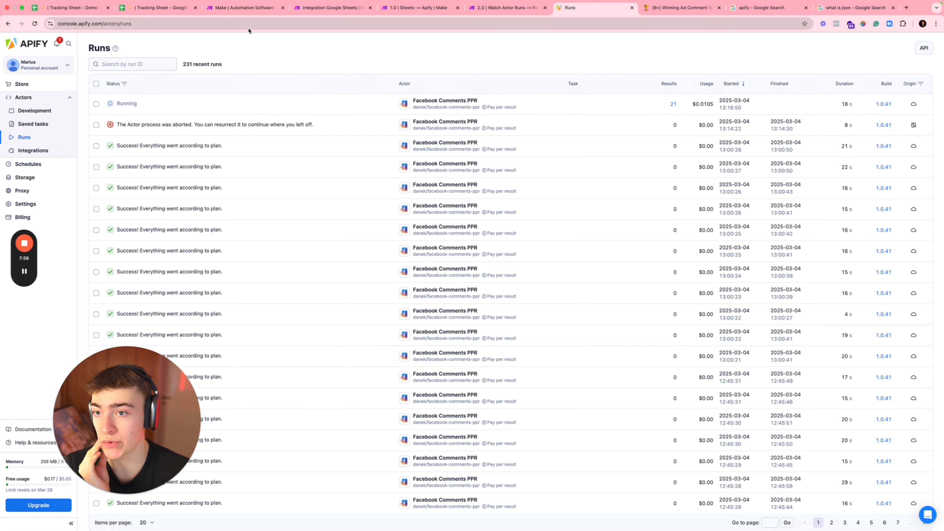
# Step: Check the post link in the Tracking Sheet's B2, then return to the Apify Runs list
pyautogui.click(187, 8)
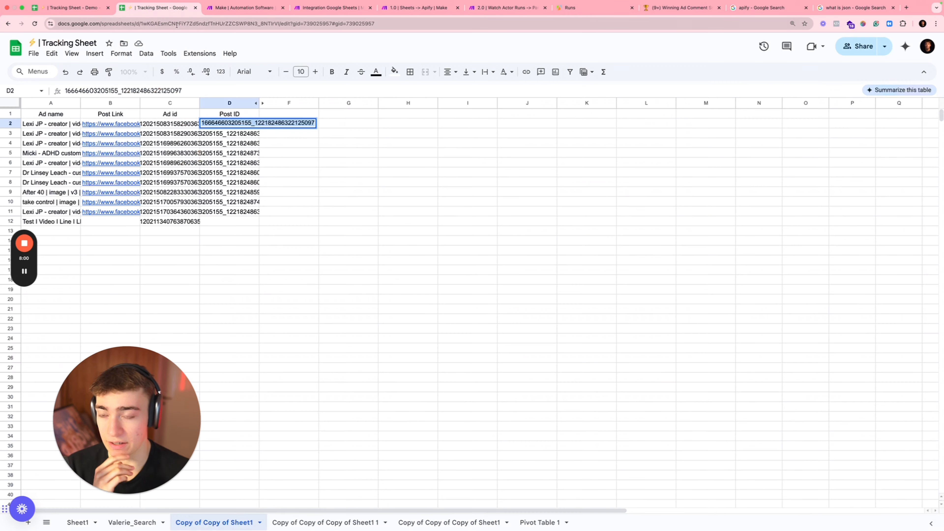
pyautogui.click(169, 125)
pyautogui.click(125, 127)
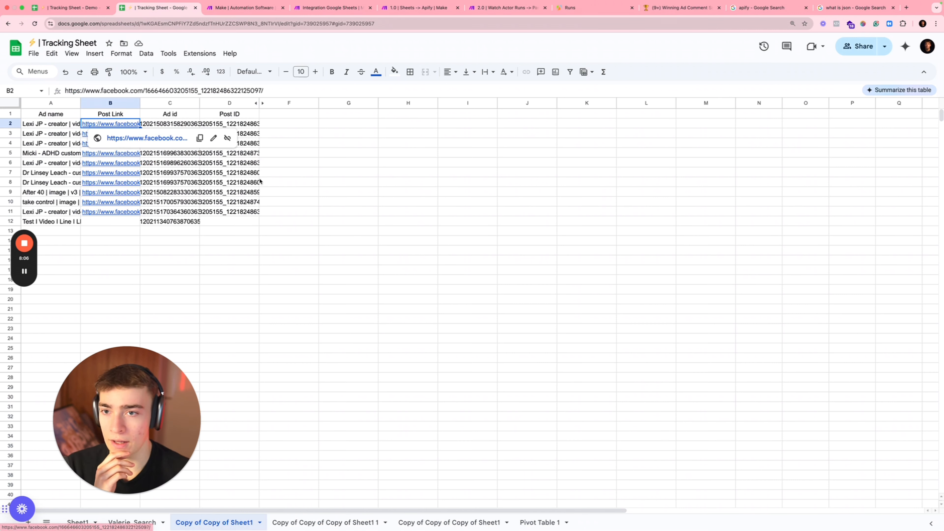
pyautogui.click(290, 181)
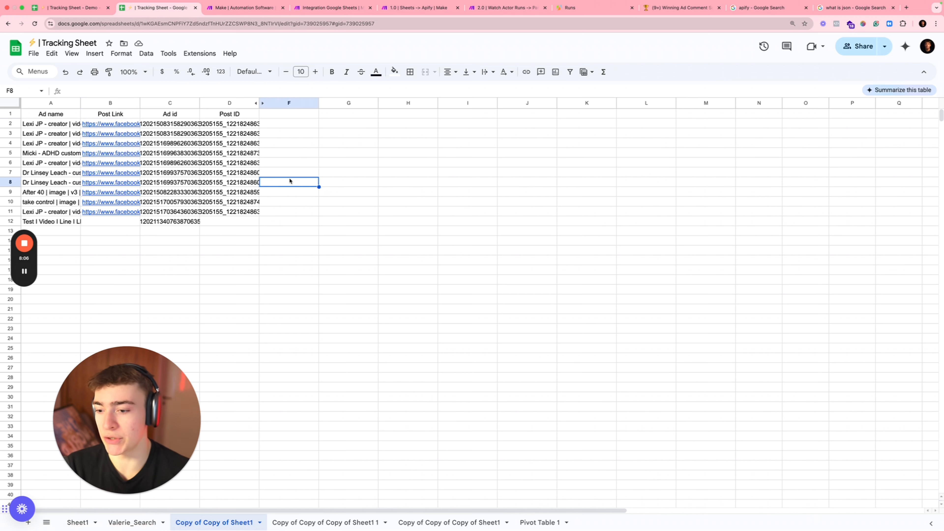
pyautogui.click(574, 10)
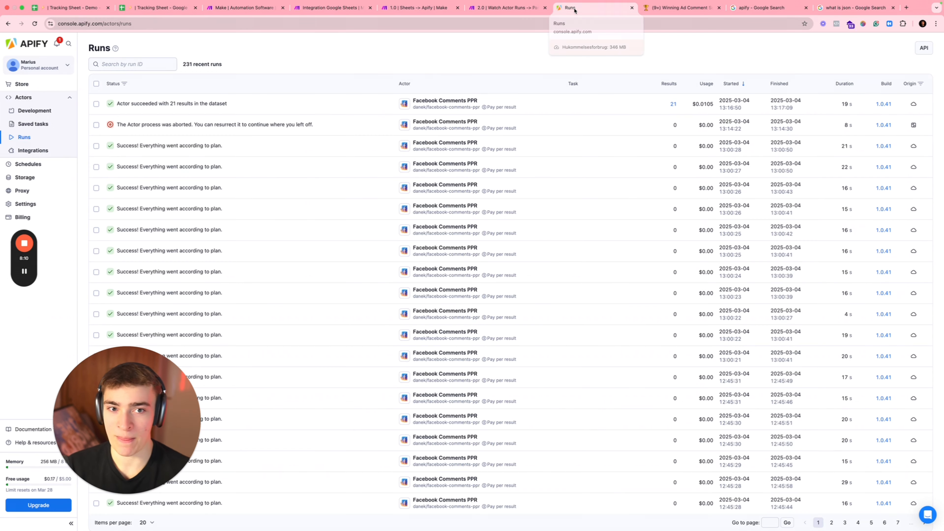
# Step: Open the newest run and review its 21 scraped comments with created_time and message
pyautogui.click(155, 108)
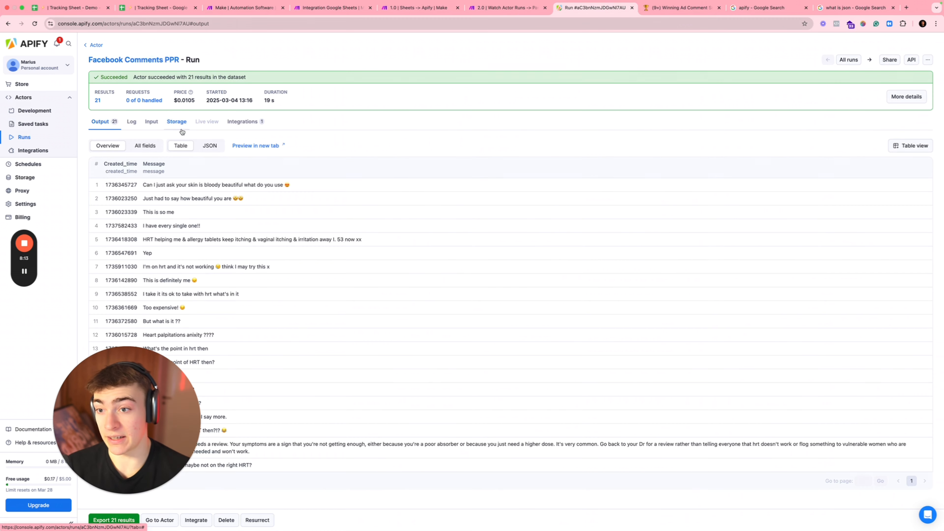
pyautogui.moveTo(104, 182); pyautogui.dragTo(185, 372)
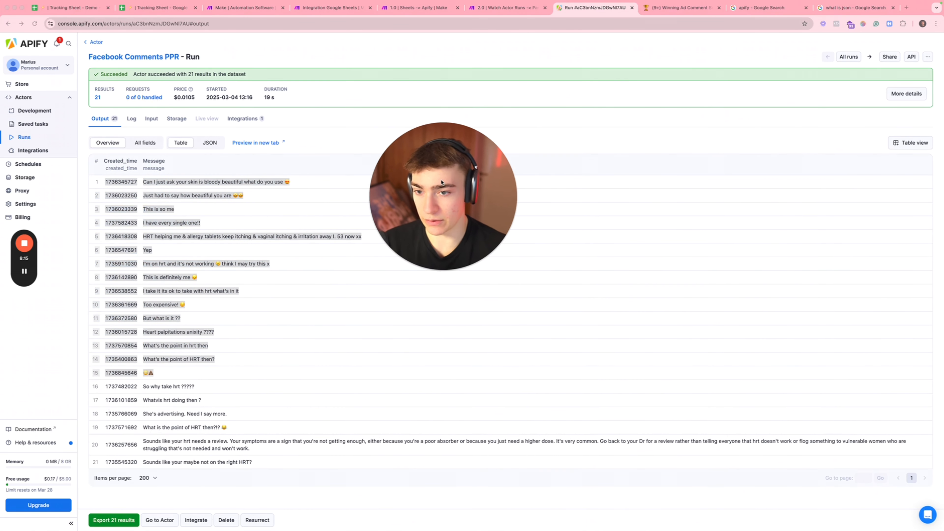
pyautogui.click(201, 278)
pyautogui.moveTo(264, 471); pyautogui.dragTo(131, 210)
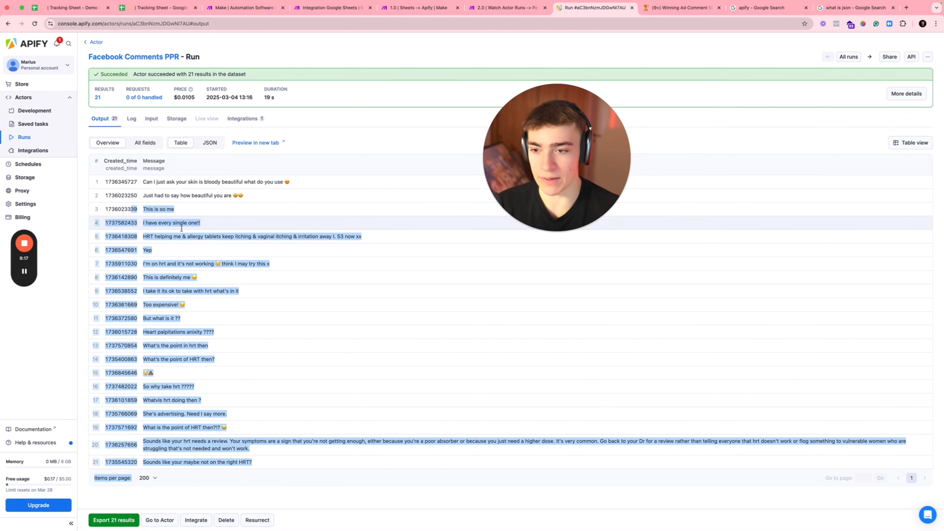
pyautogui.click(211, 245)
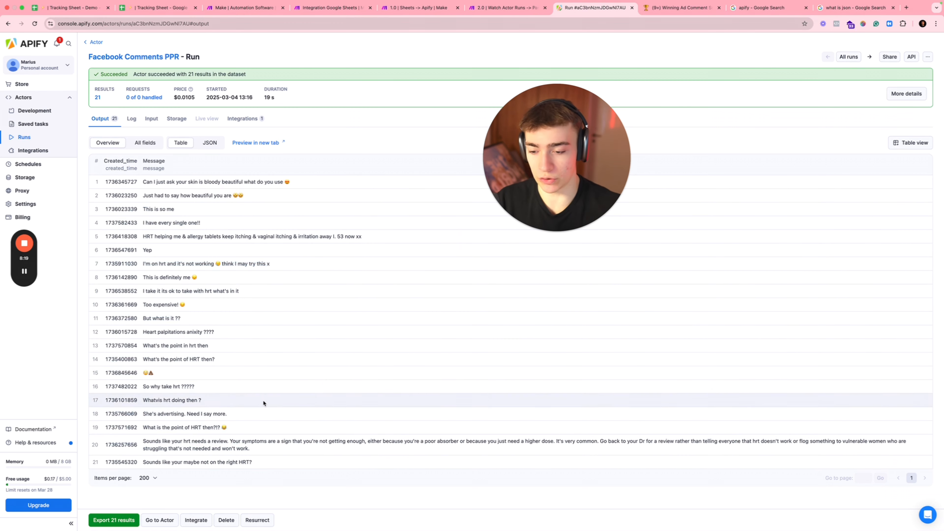
pyautogui.moveTo(256, 464); pyautogui.dragTo(124, 180)
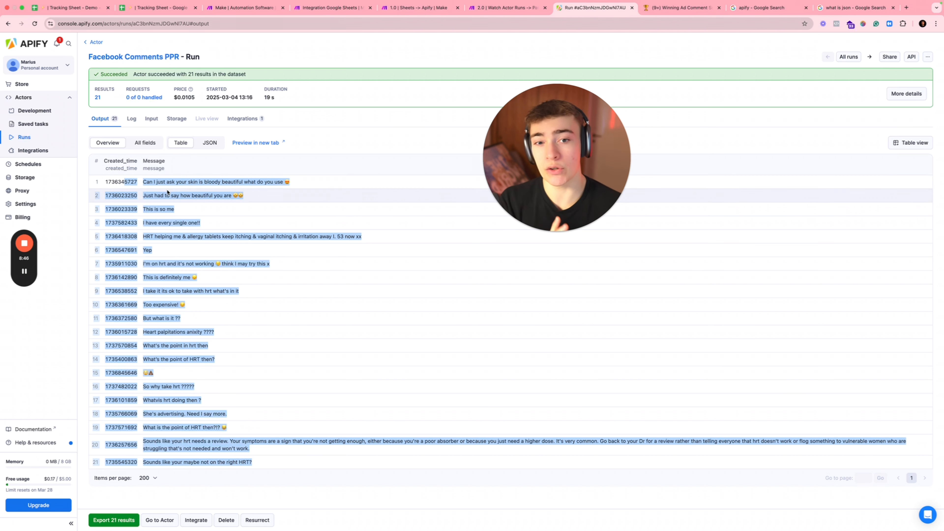
# Step: Open the My Finished Actor Run webhook's queue showing 100 of 1334 records
pyautogui.click(479, 8)
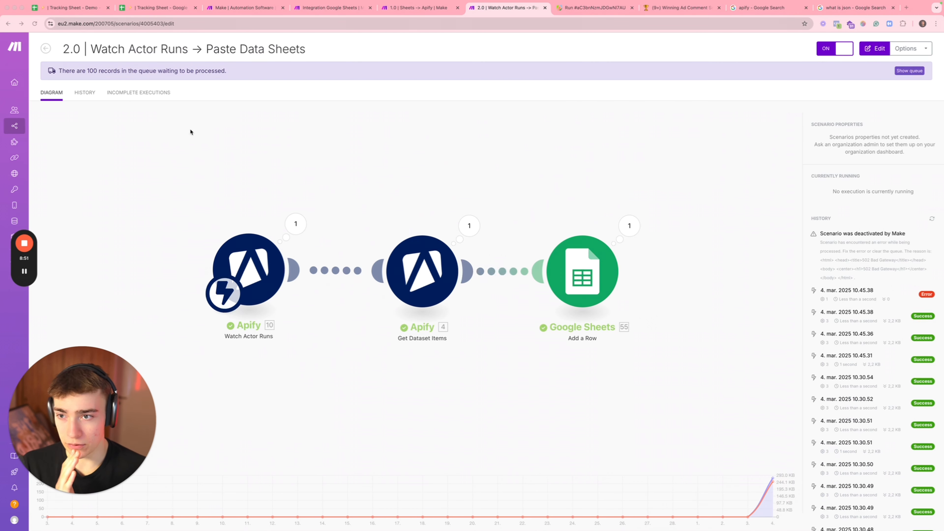
pyautogui.tripleClick(197, 71)
pyautogui.click(296, 48)
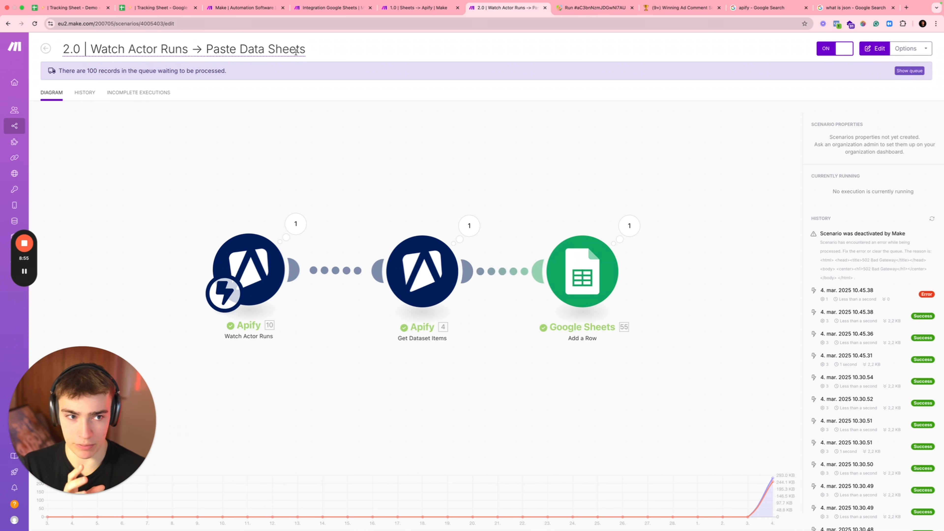
pyautogui.click(909, 70)
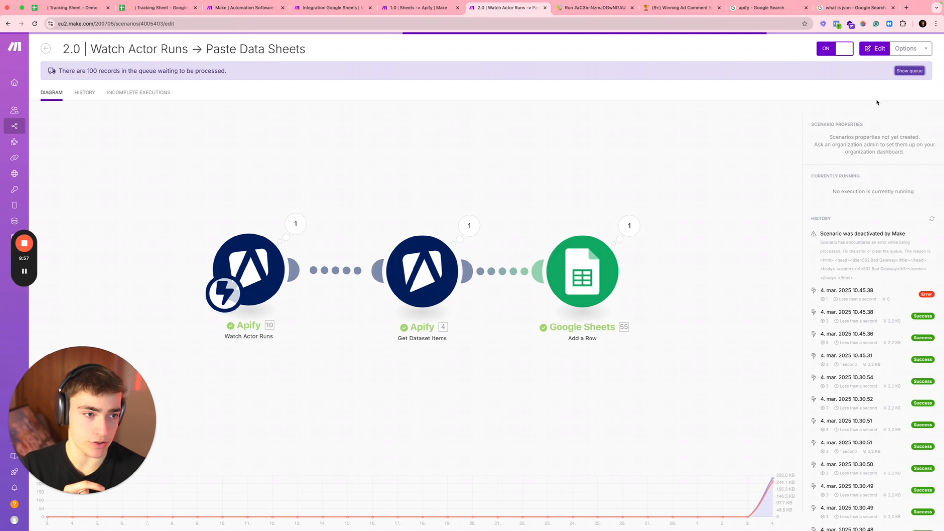
pyautogui.click(45, 49)
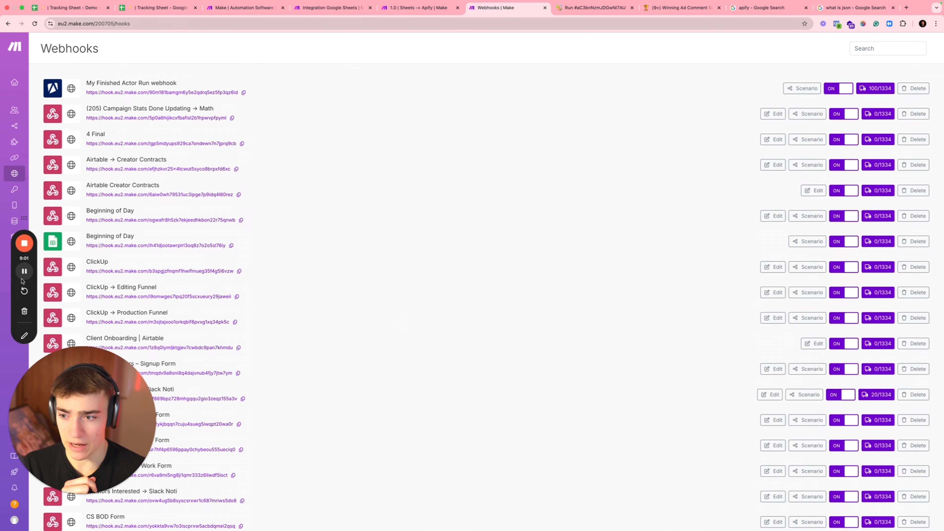
# Step: Rename the Integration Google Sheets scenario to 'Demo | 1.0 | Sheets -> Apify' and save it
pyautogui.click(15, 85)
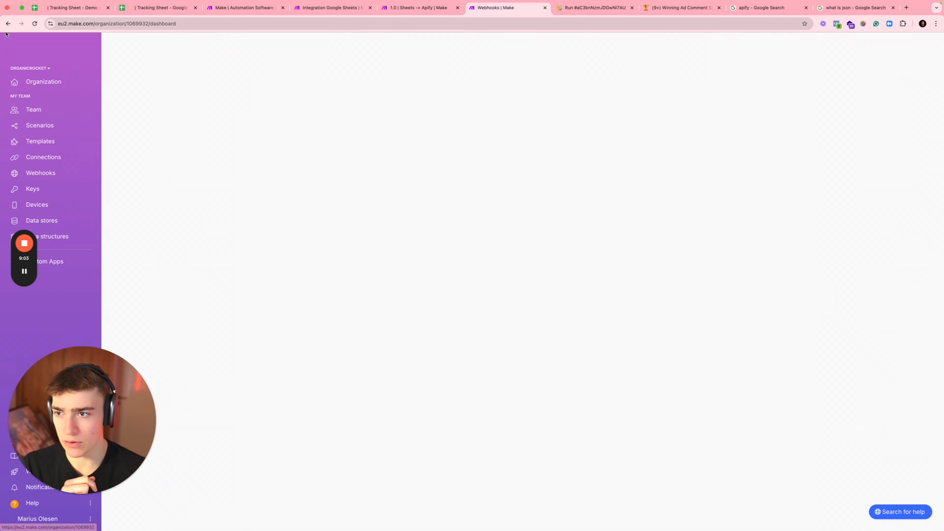
pyautogui.click(8, 24)
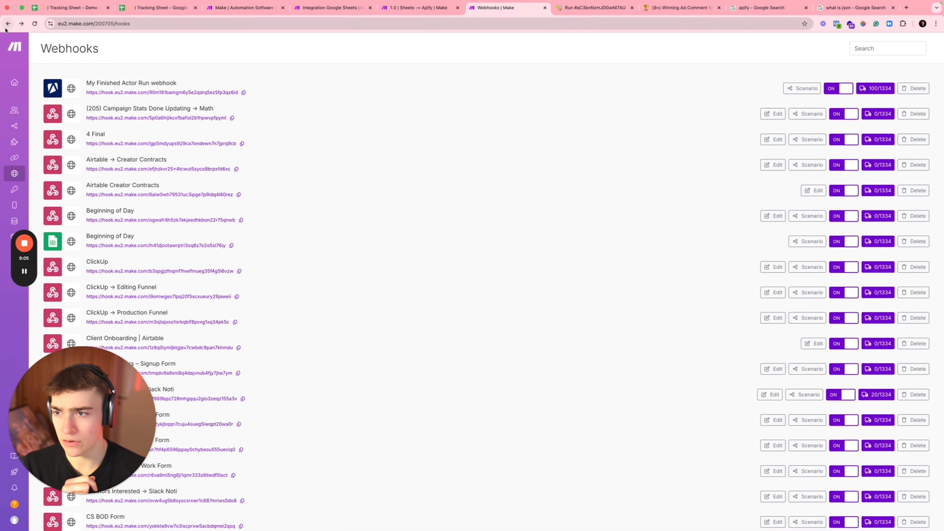
pyautogui.click(128, 83)
pyautogui.click(327, 7)
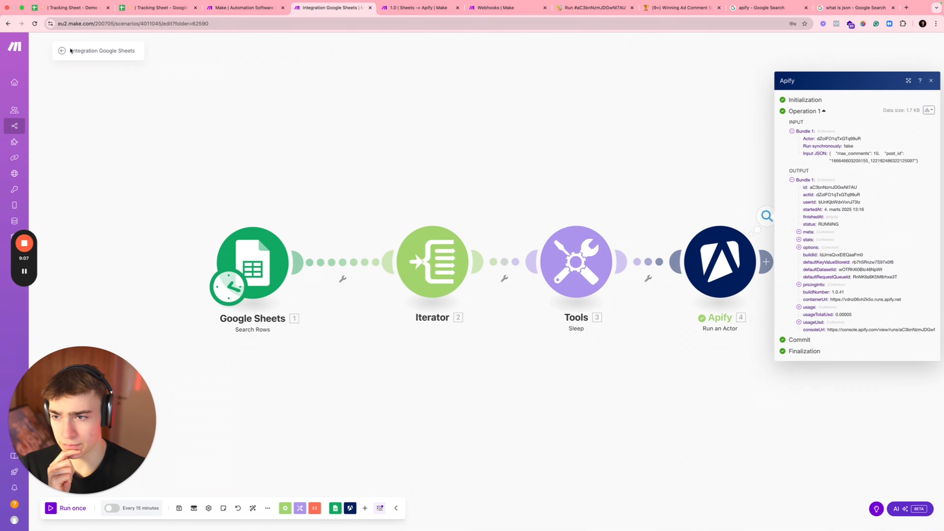
pyautogui.click(92, 51)
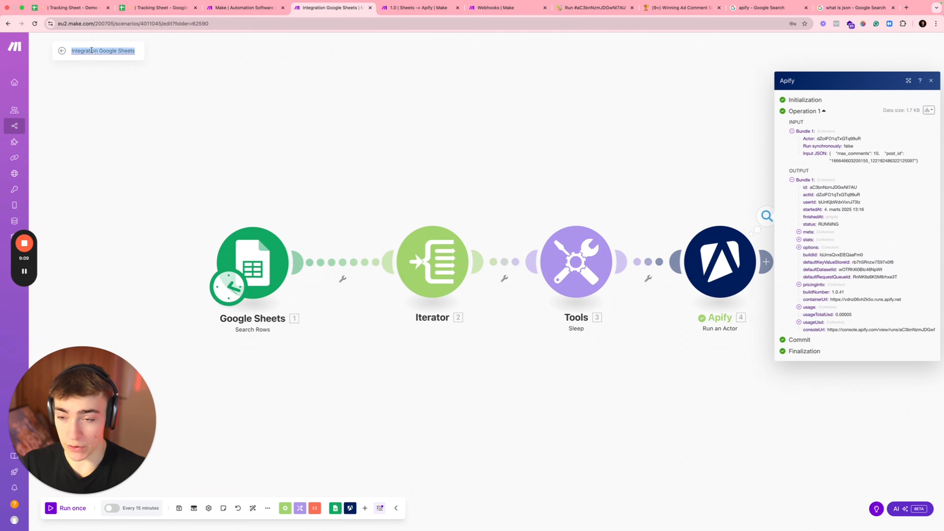
pyautogui.write('DE')
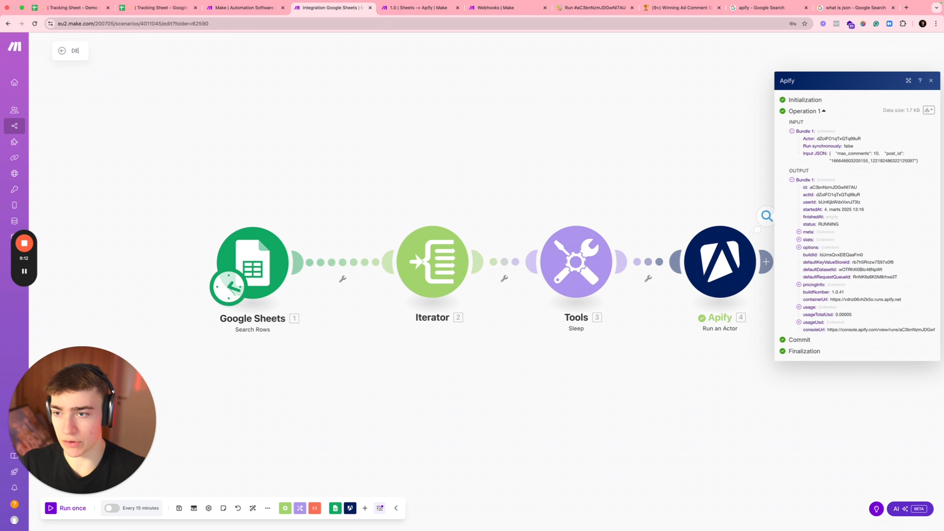
pyautogui.write('momo')
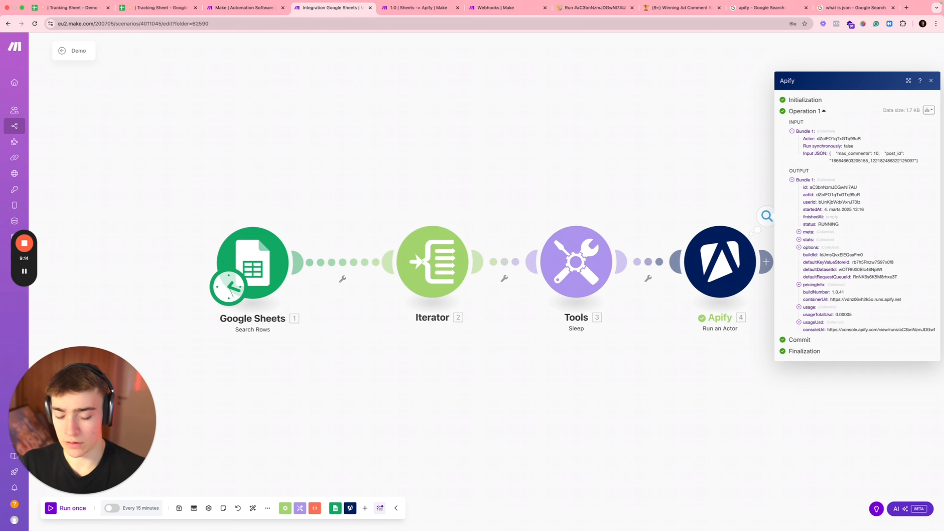
pyautogui.write(' | 1.0')
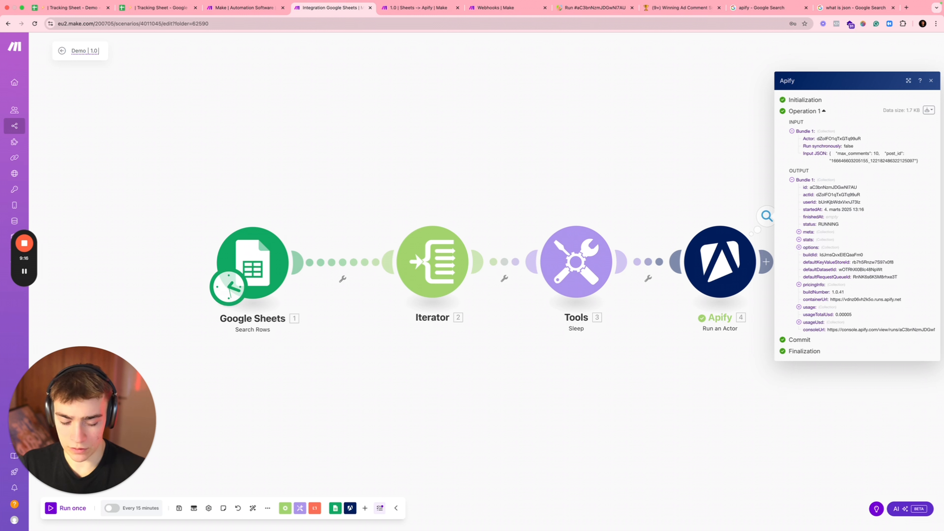
pyautogui.write(' | Sheet')
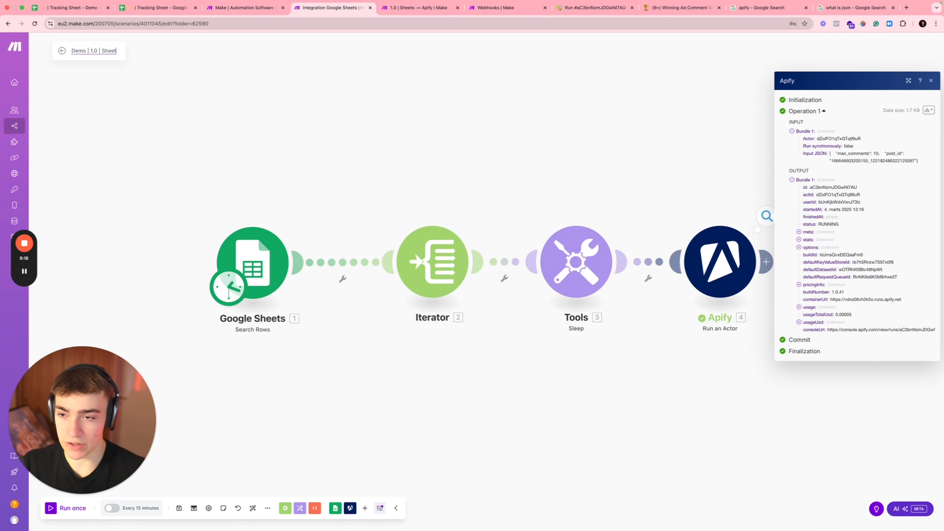
pyautogui.write('s -> Apify')
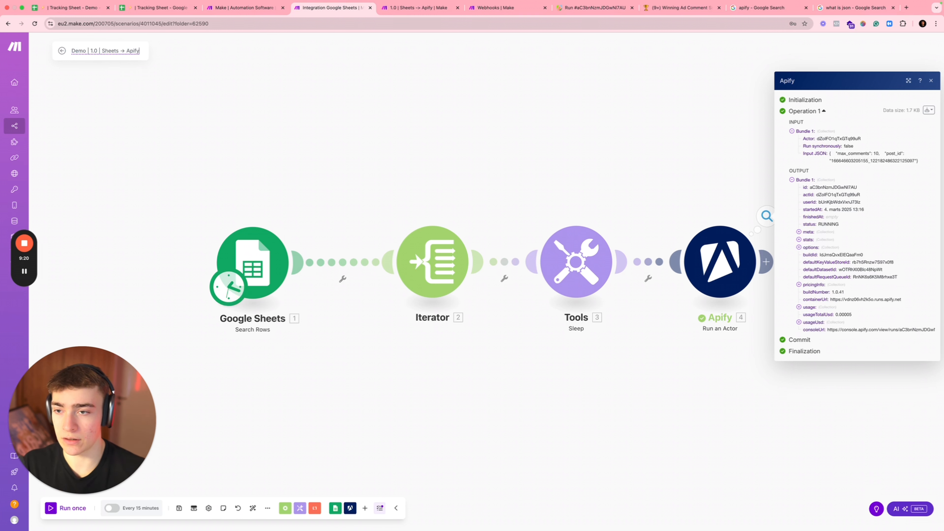
pyautogui.click(101, 86)
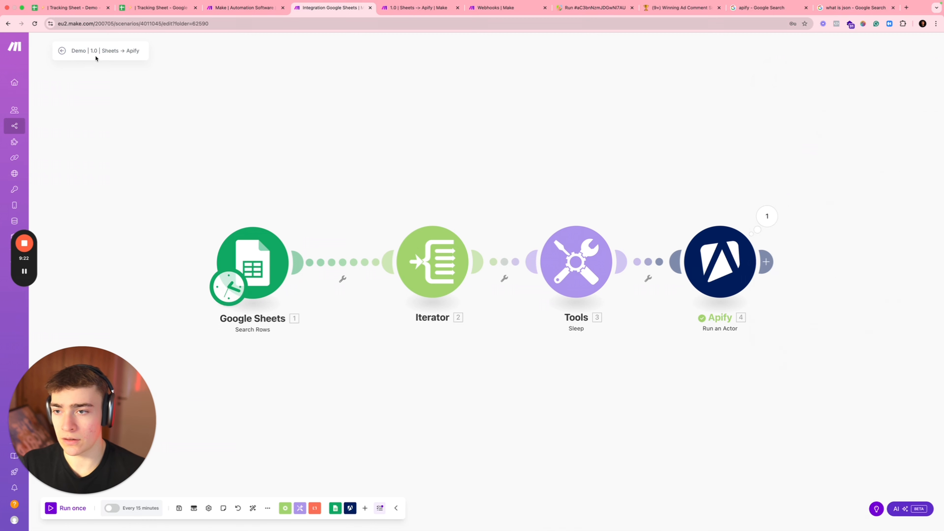
pyautogui.click(60, 51)
pyautogui.click(537, 101)
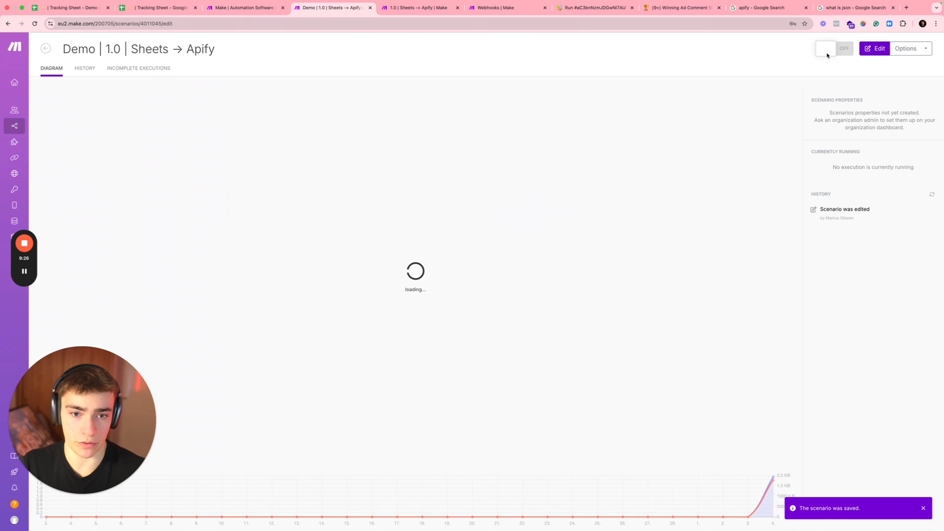
# Step: Switch the Demo scenario off from the Ad Creative Process folder's scenario list
pyautogui.click(834, 50)
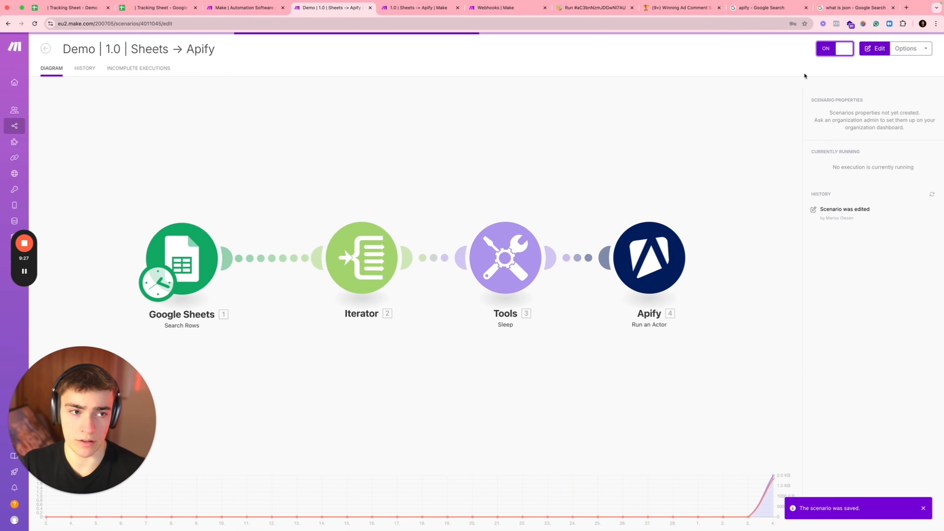
pyautogui.click(46, 49)
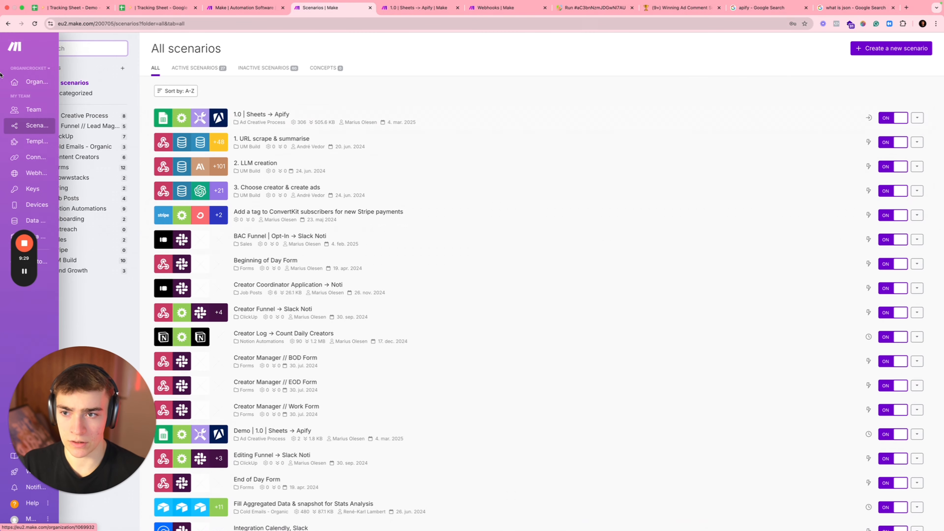
pyautogui.click(80, 115)
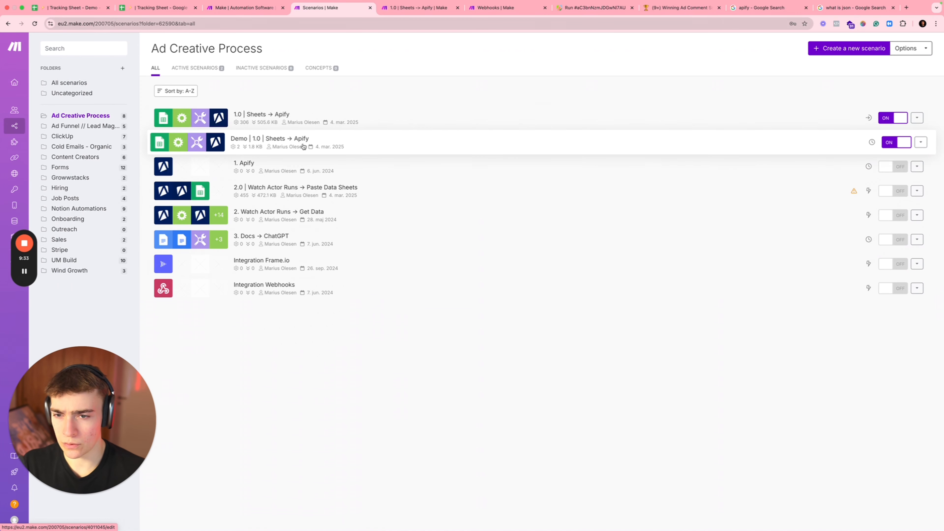
pyautogui.click(896, 142)
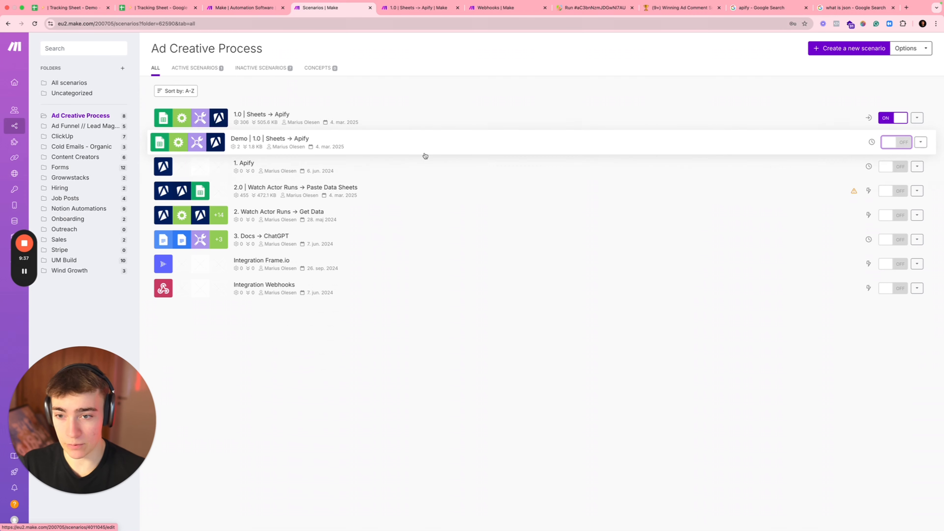
pyautogui.click(849, 48)
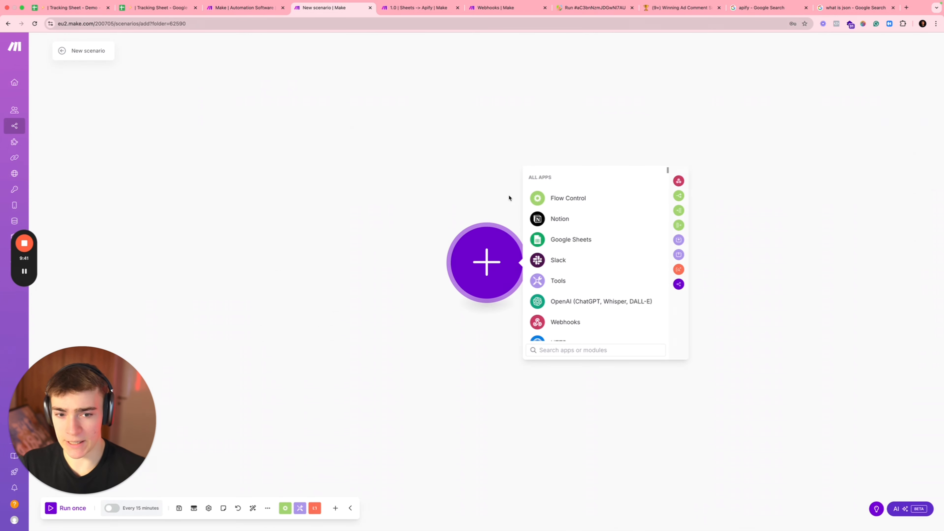
# Step: Search 'apify' to list Apify's modules, then glance at the webhook queue and 1.0 scenario
pyautogui.write('apify')
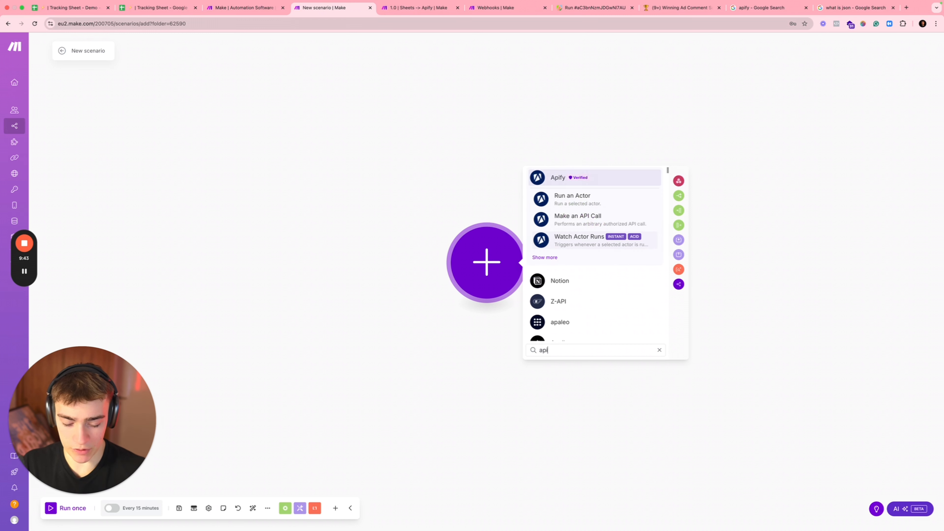
pyautogui.click(550, 256)
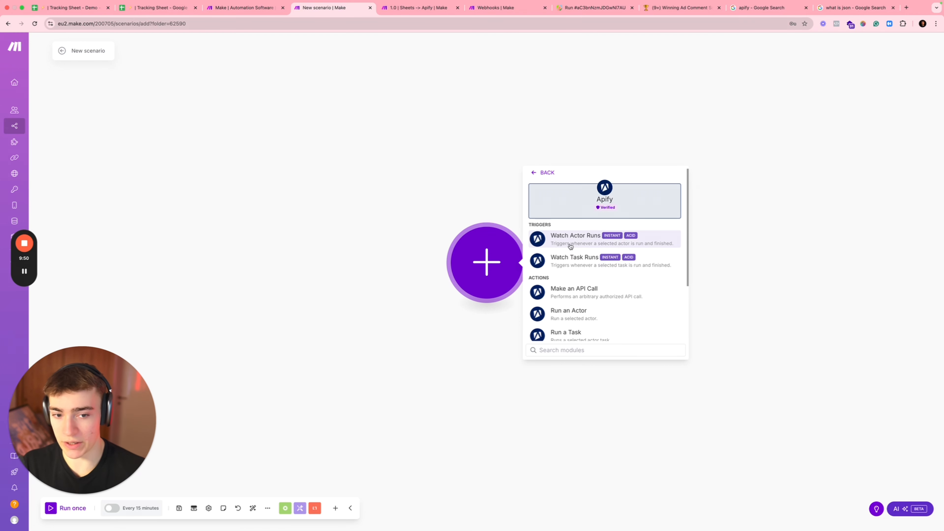
pyautogui.click(489, 13)
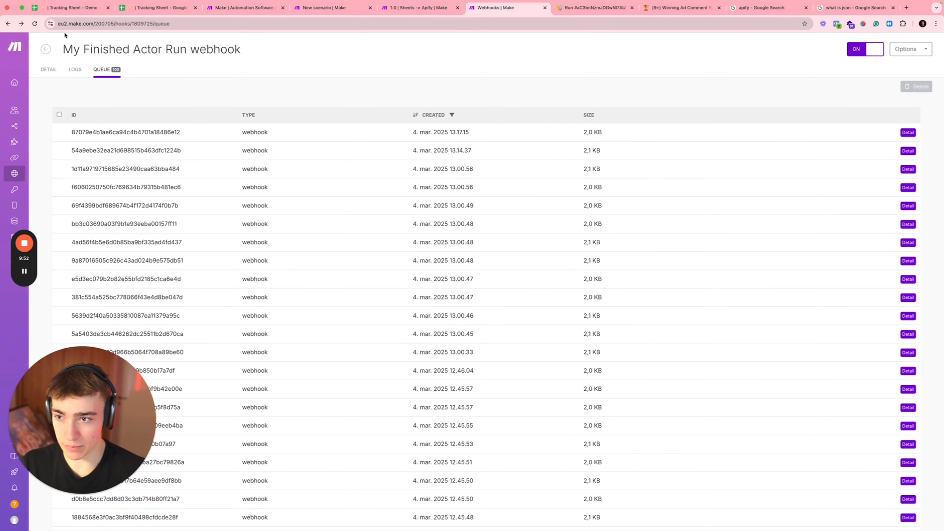
pyautogui.click(46, 49)
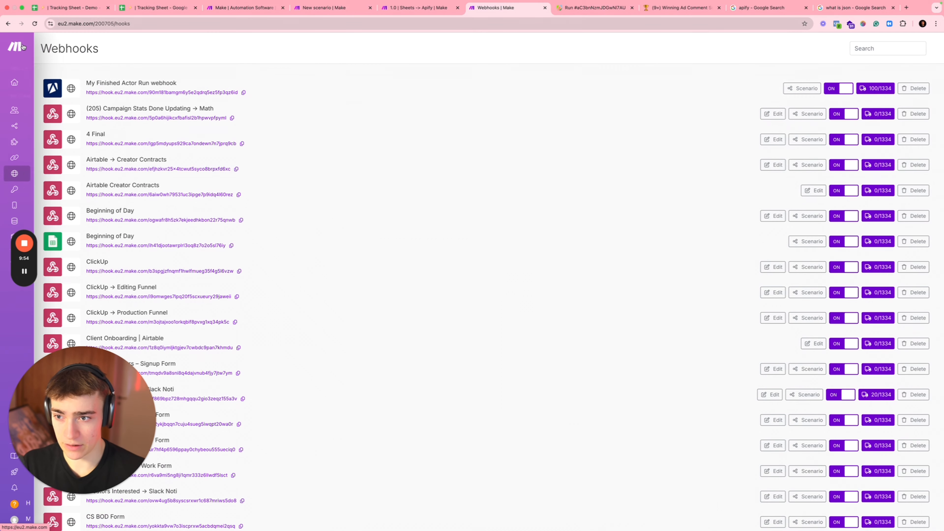
pyautogui.click(7, 24)
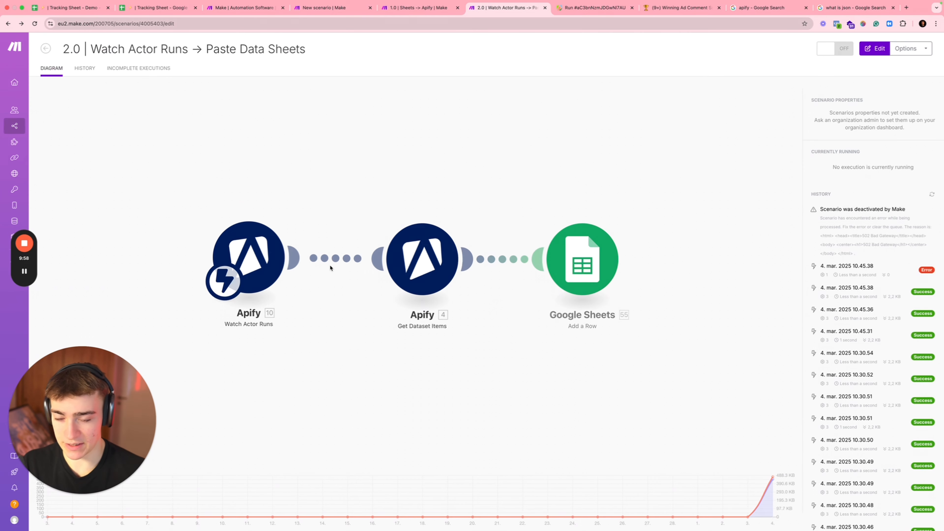
pyautogui.click(428, 13)
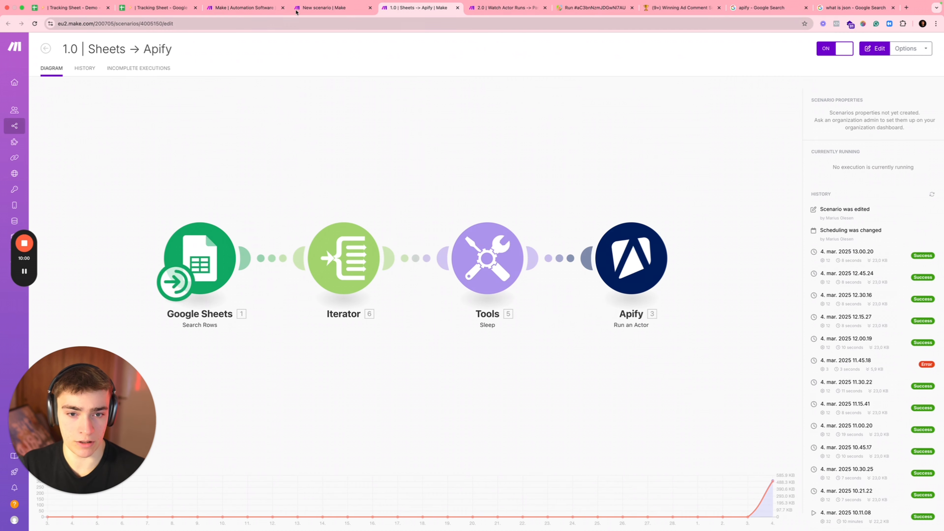
pyautogui.click(323, 7)
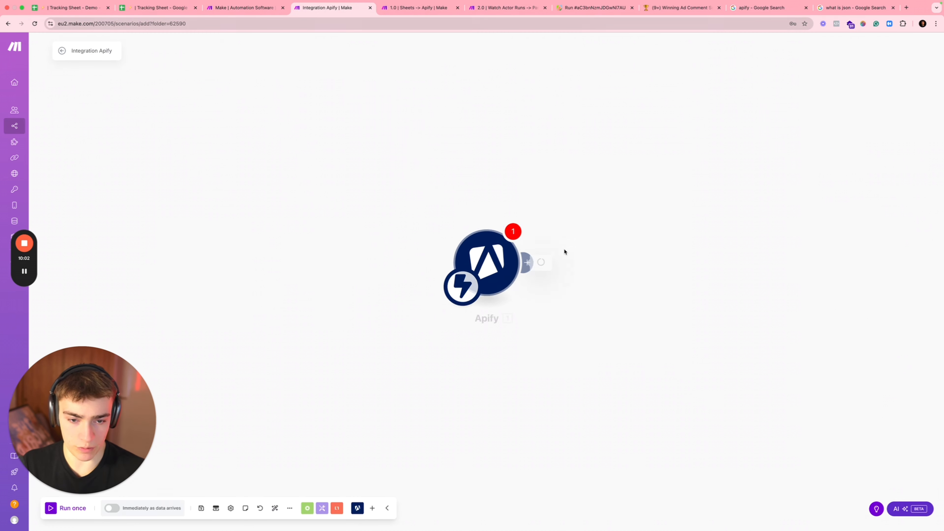
# Step: Set the Watch Actor Runs trigger's webhook to UM Build and add a Get Dataset Items module after it
pyautogui.click(554, 266)
pyautogui.click(532, 278)
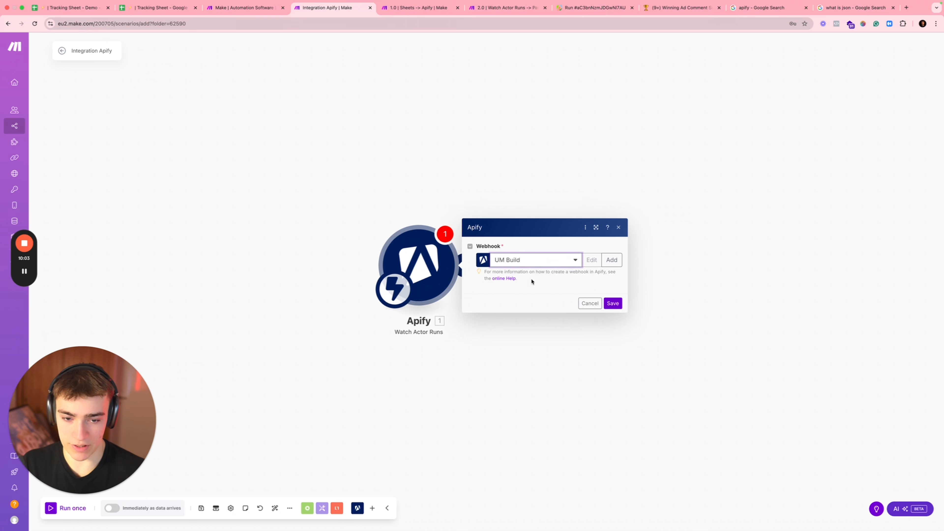
pyautogui.click(612, 312)
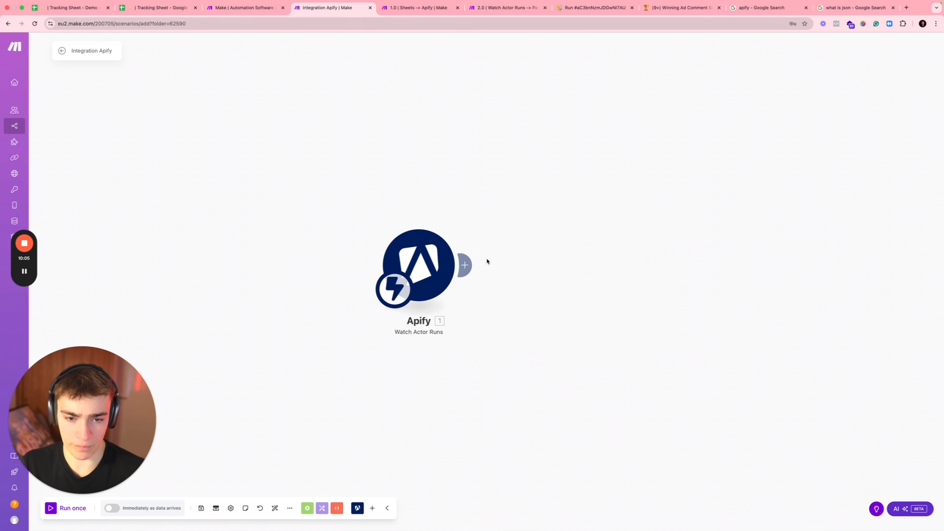
pyautogui.click(462, 265)
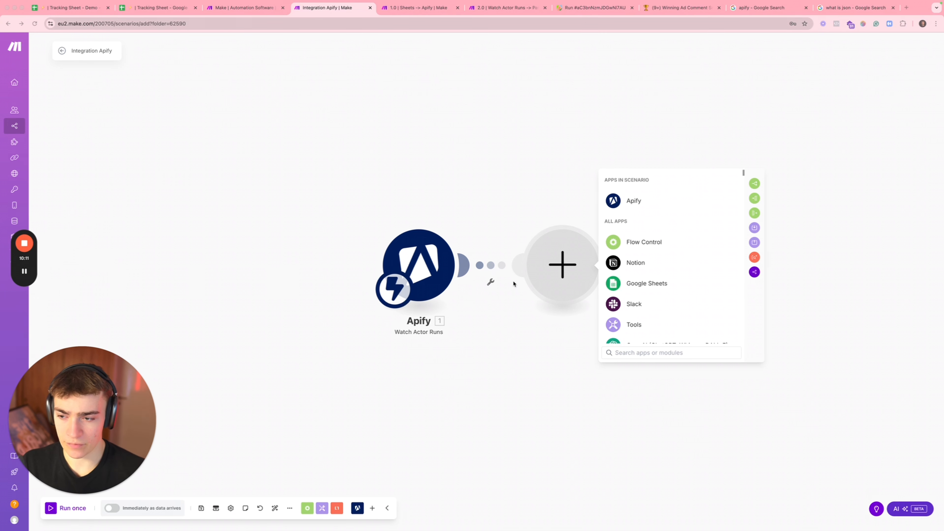
pyautogui.click(634, 201)
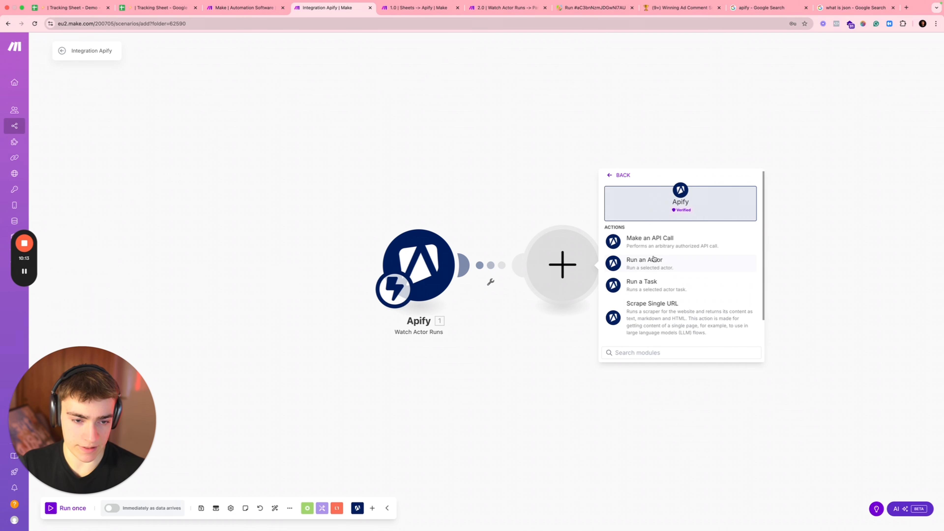
pyautogui.click(695, 352)
pyautogui.write('get')
pyautogui.click(665, 243)
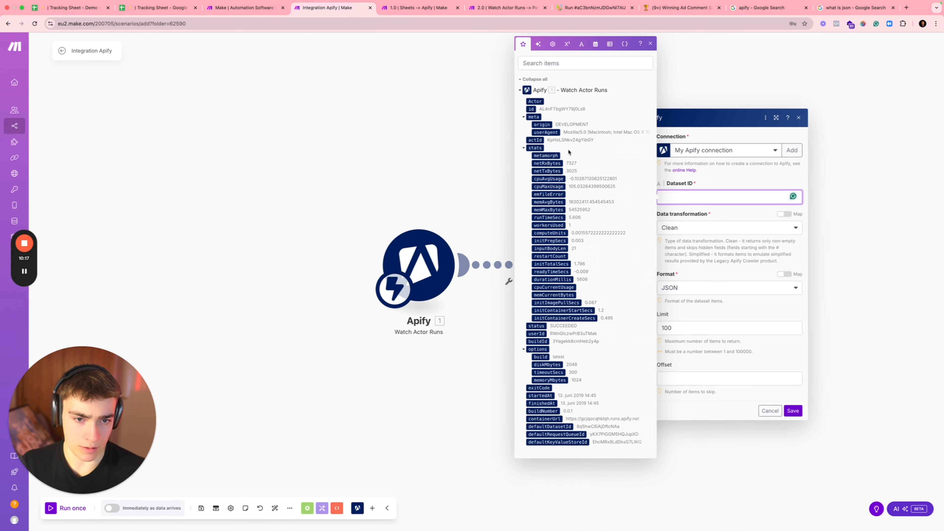
pyautogui.click(505, 274)
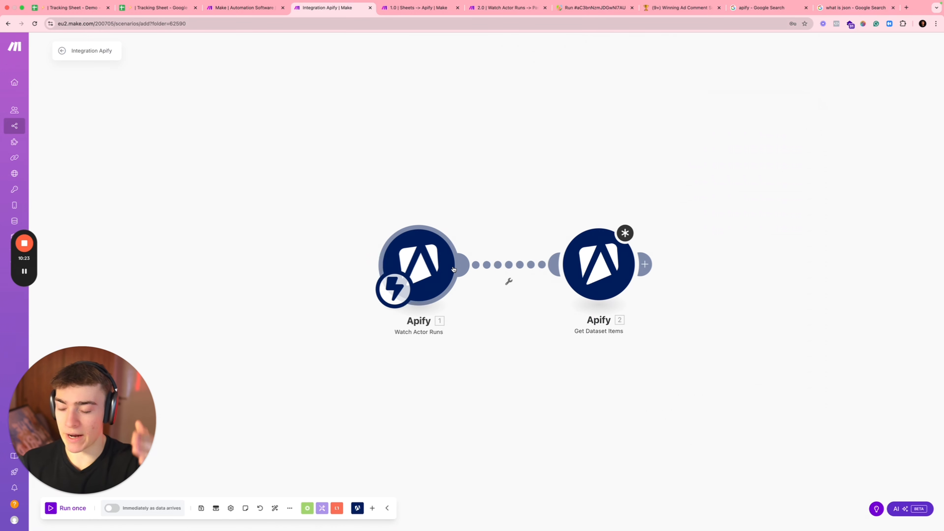
# Step: Confirm Get Dataset Items maps Dataset ID to 1. id, then run the Watch Actor Runs trigger alone
pyautogui.click(598, 265)
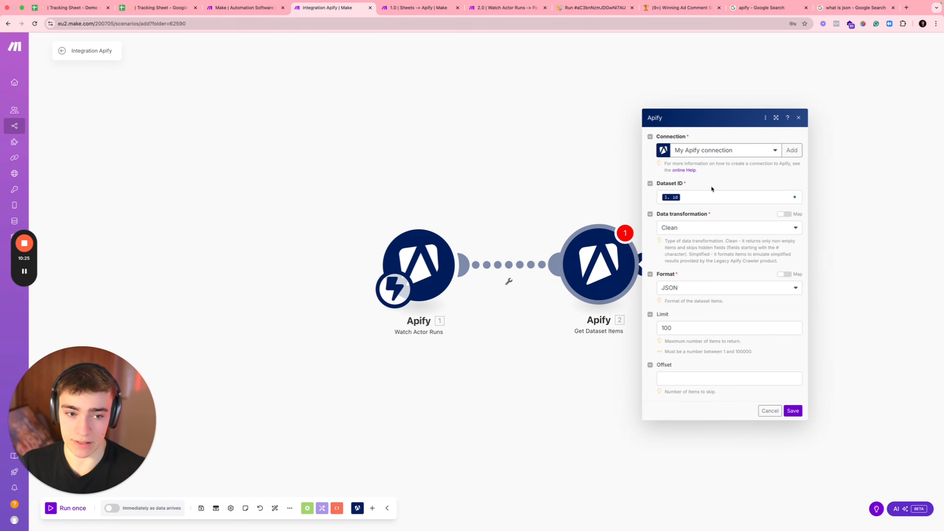
pyautogui.click(711, 196)
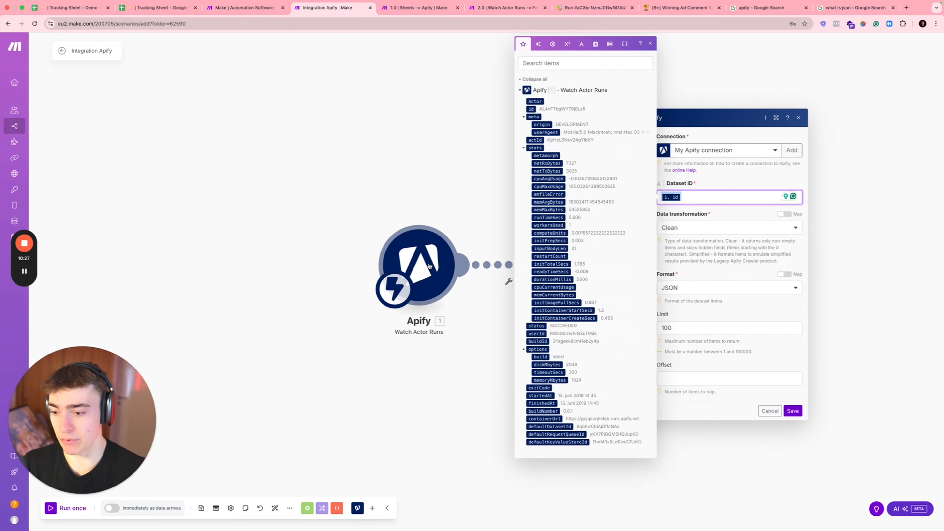
pyautogui.click(419, 156)
pyautogui.rightClick(600, 279)
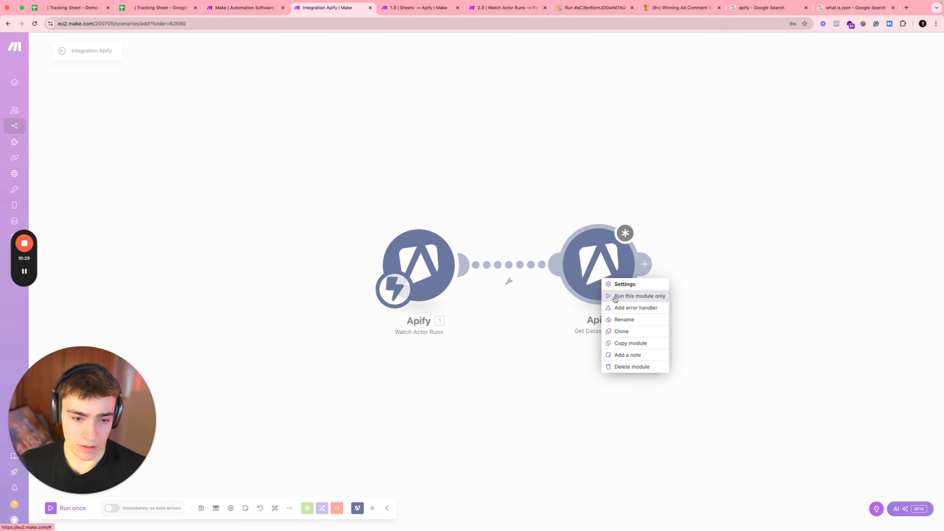
pyautogui.click(440, 270)
pyautogui.rightClick(422, 263)
pyautogui.click(434, 283)
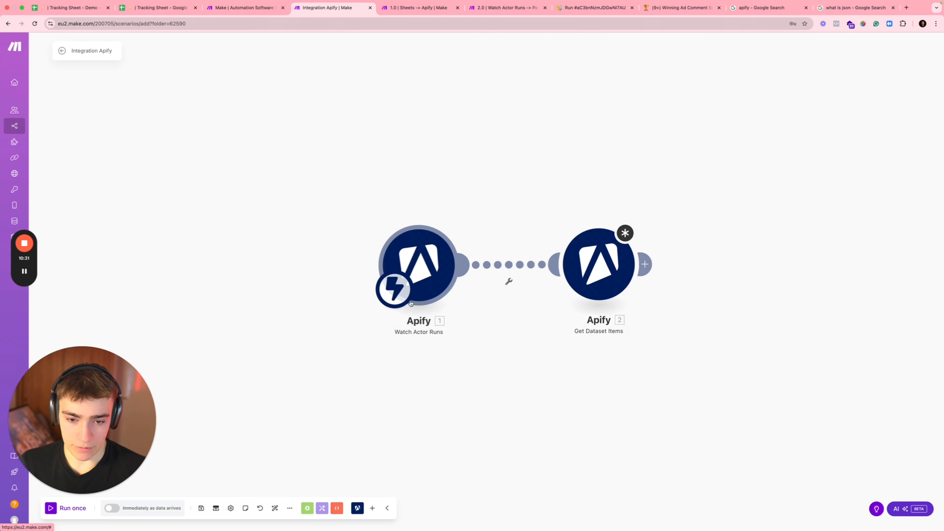
# Step: Run the Sheets -> Apify Run an Actor module alone with the post ID from cell D2
pyautogui.click(243, 8)
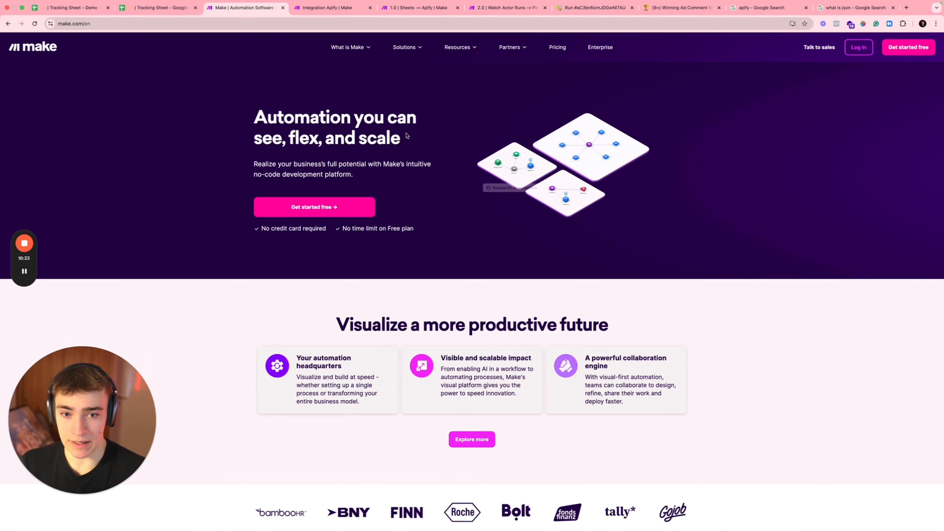
pyautogui.click(410, 7)
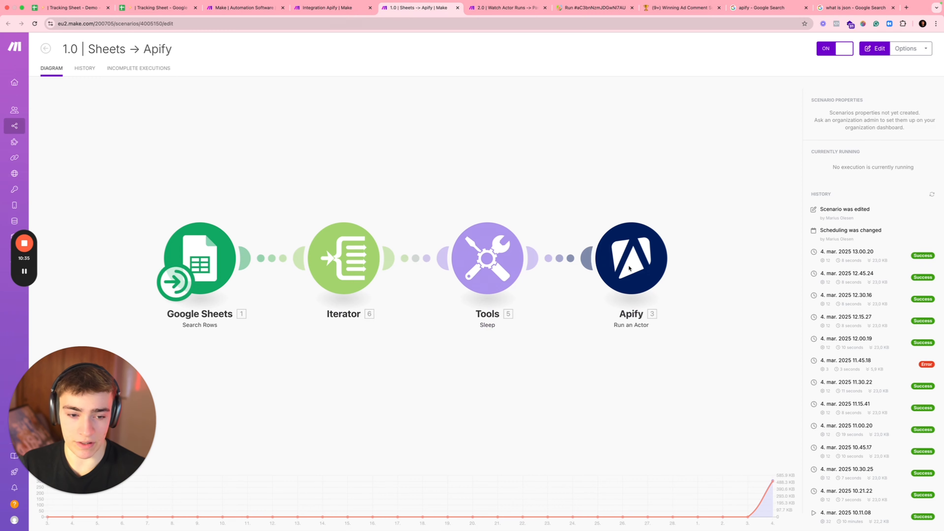
pyautogui.rightClick(701, 268)
pyautogui.click(715, 284)
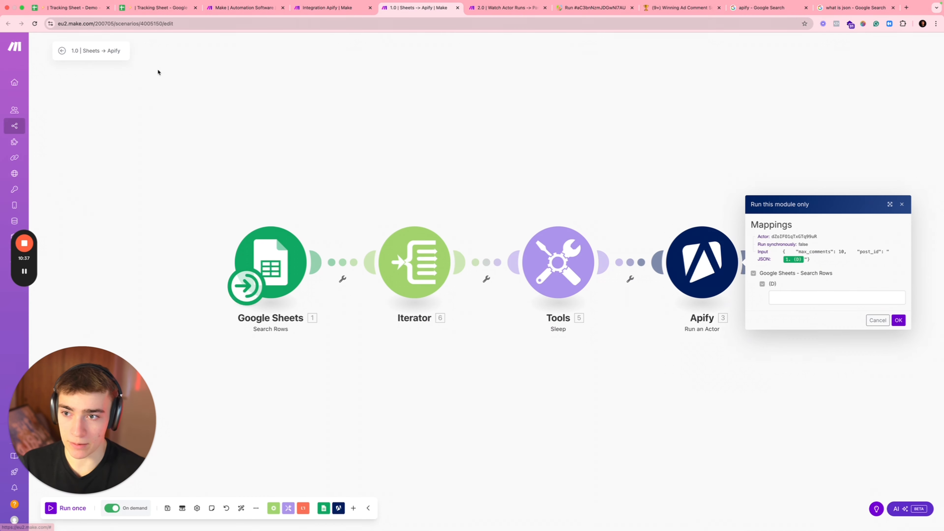
pyautogui.click(150, 8)
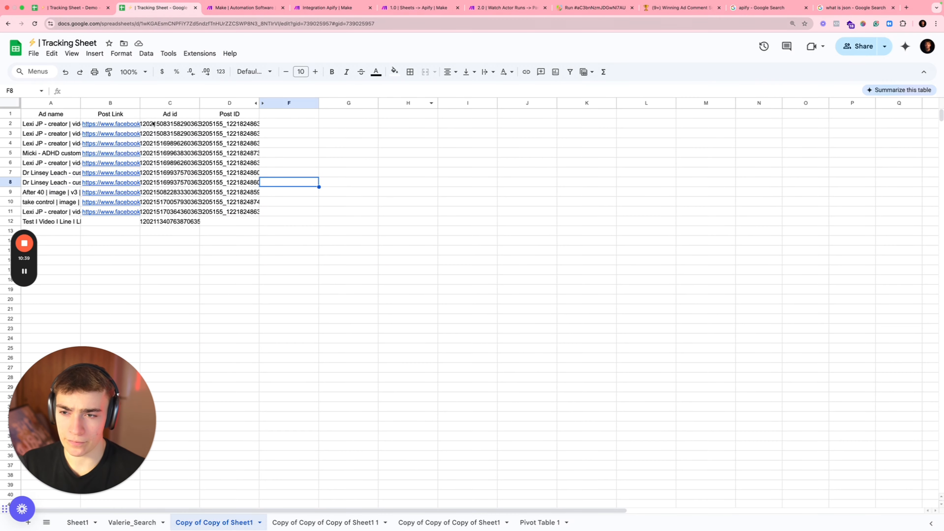
pyautogui.doubleClick(241, 124)
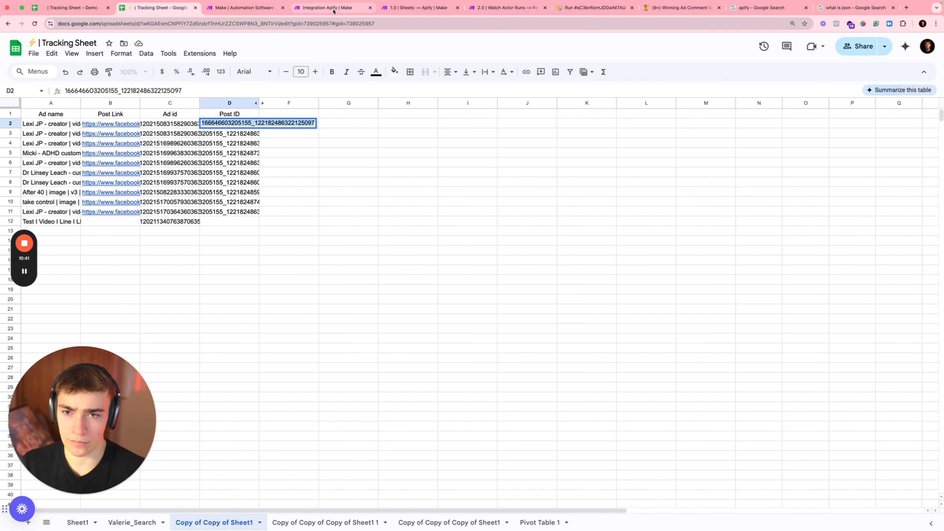
pyautogui.click(418, 8)
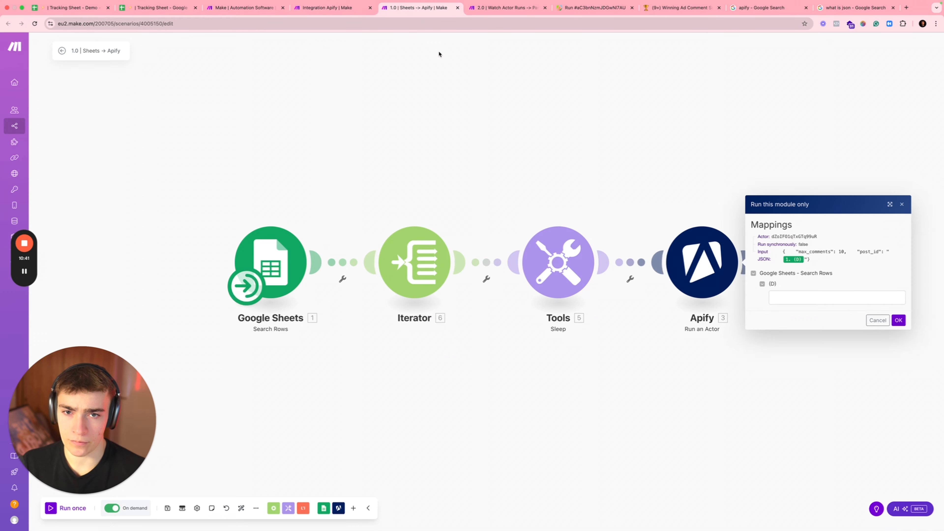
pyautogui.click(898, 319)
pyautogui.click(321, 11)
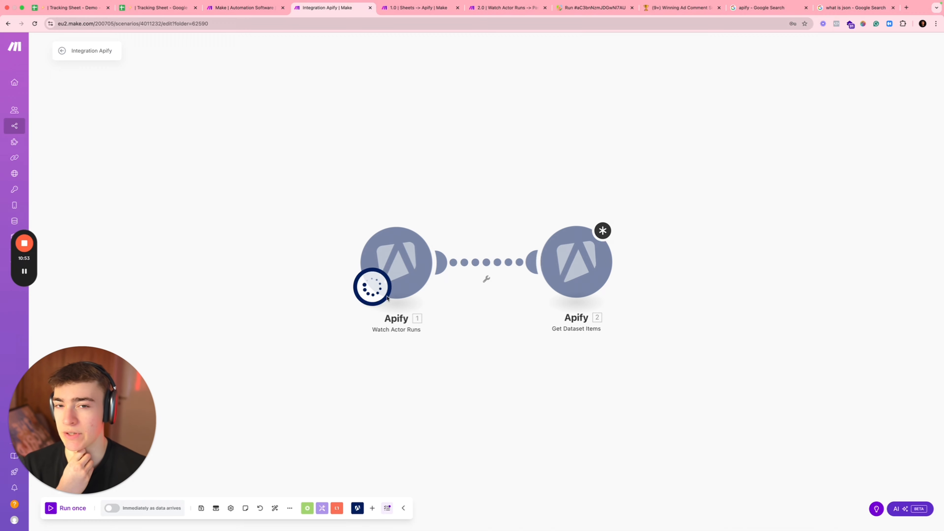
# Step: Check the Apify Console list of all actor runs
pyautogui.click(595, 7)
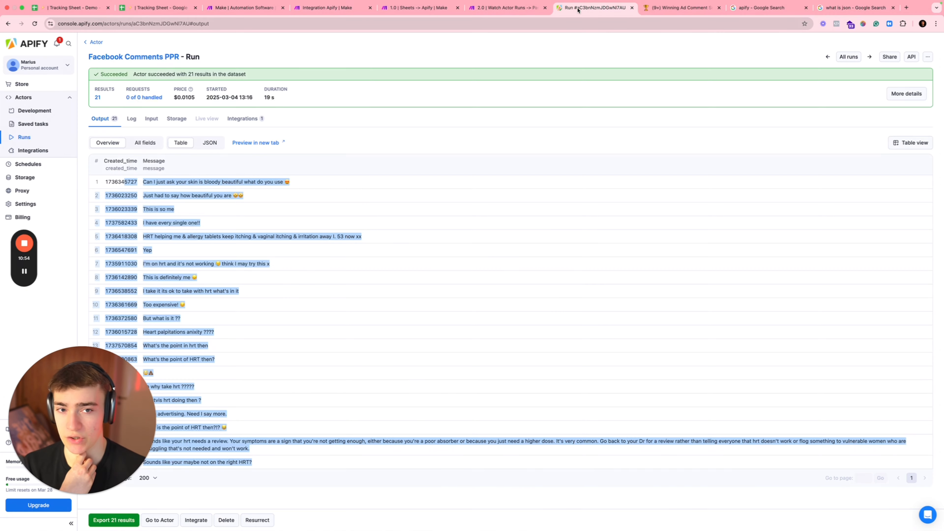
pyautogui.click(34, 140)
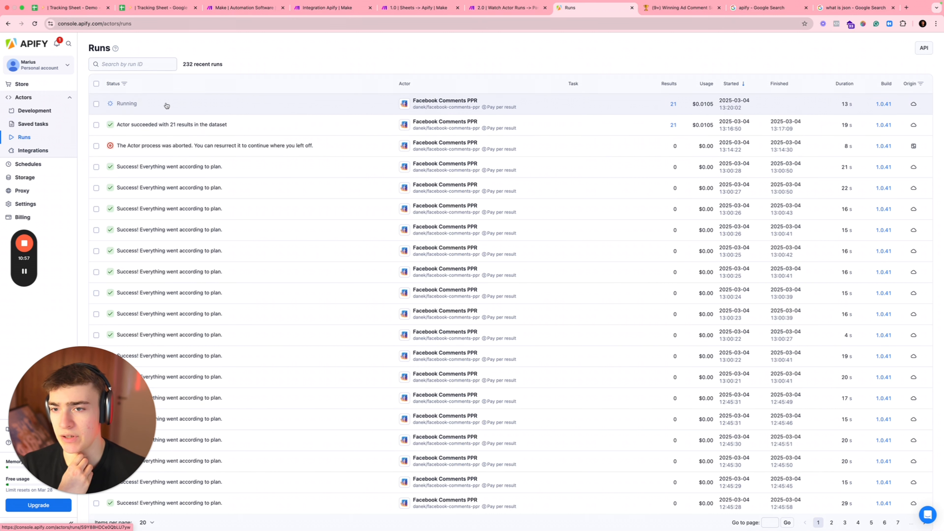
pyautogui.click(353, 8)
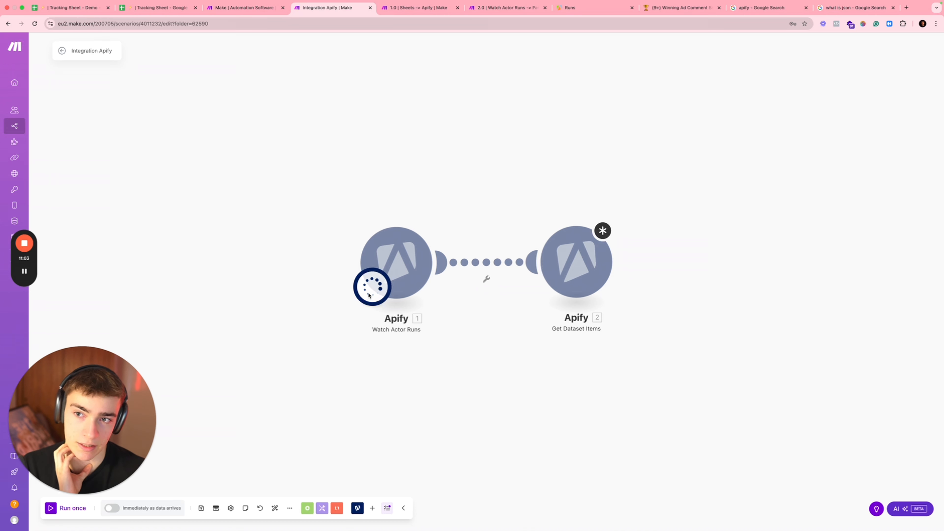
# Step: Stop the waiting scenario run and begin adding a new webhook in Watch Actor Runs
pyautogui.click(24, 271)
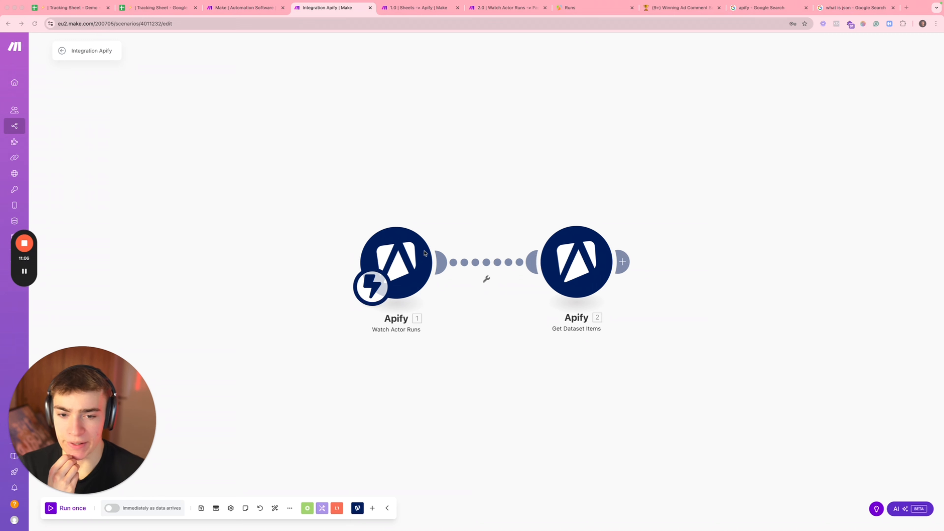
pyautogui.click(431, 273)
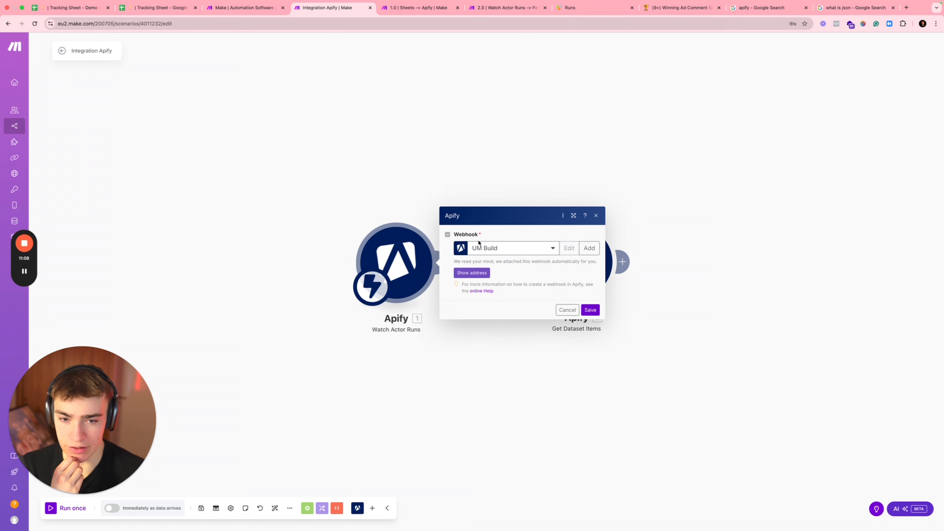
pyautogui.click(589, 248)
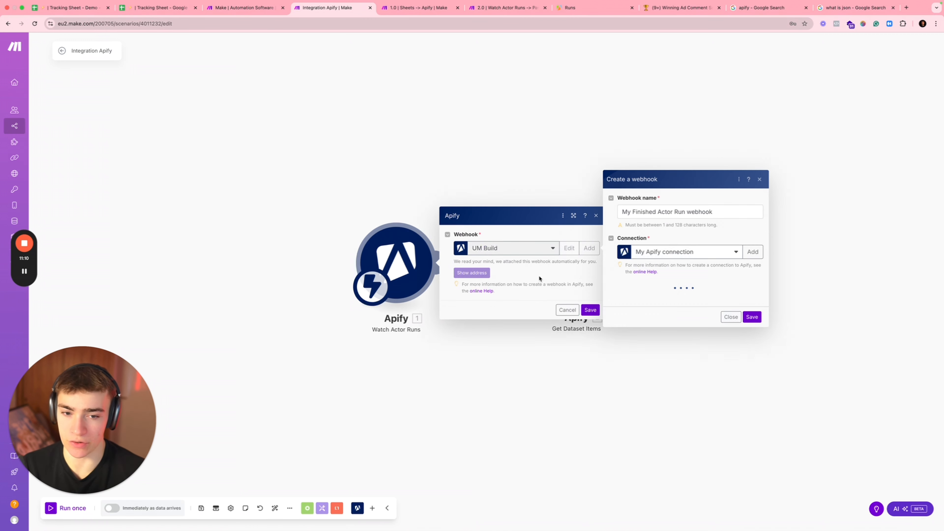
# Step: Create webhook 'Facebook Comment Scraper' on My Apify connection for Facebook Comments PPR, and save the module
pyautogui.click(725, 212)
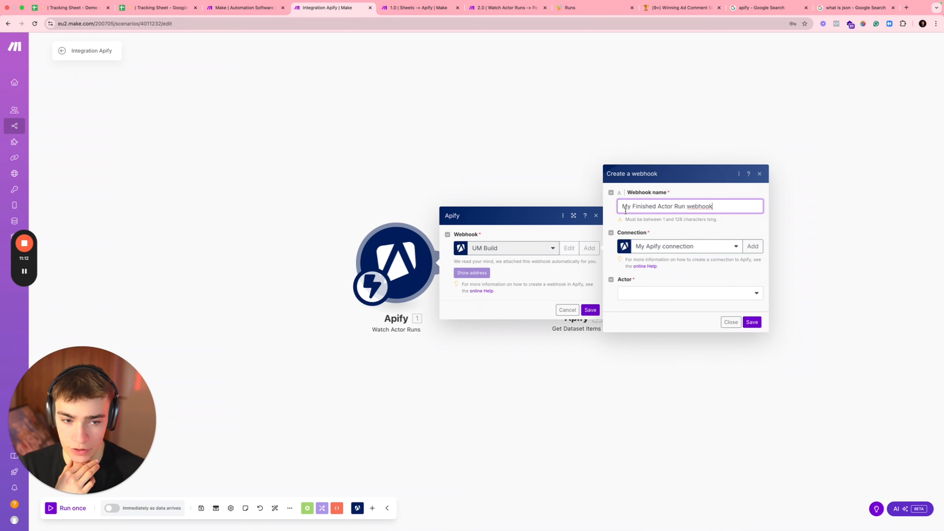
pyautogui.hotkey('alt', 'shift', 'Left')
pyautogui.press('super+shift+Left')
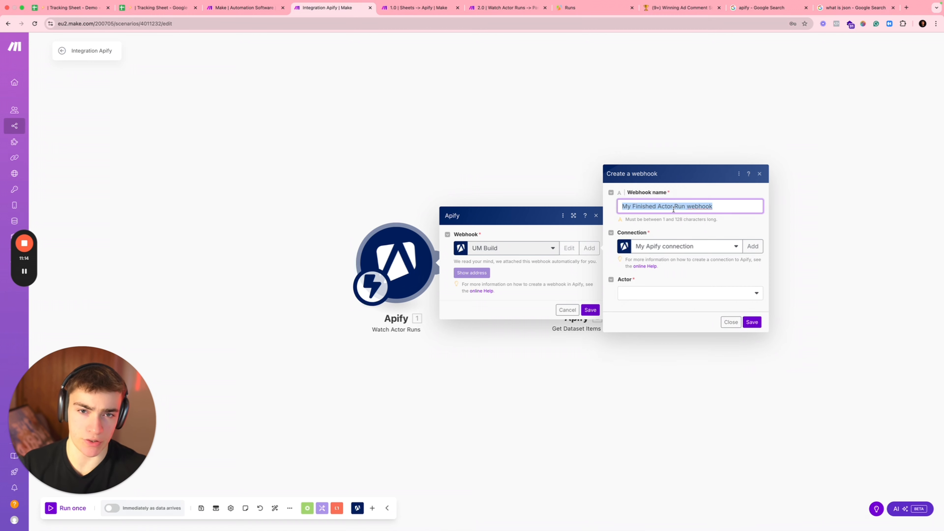
pyautogui.write('F')
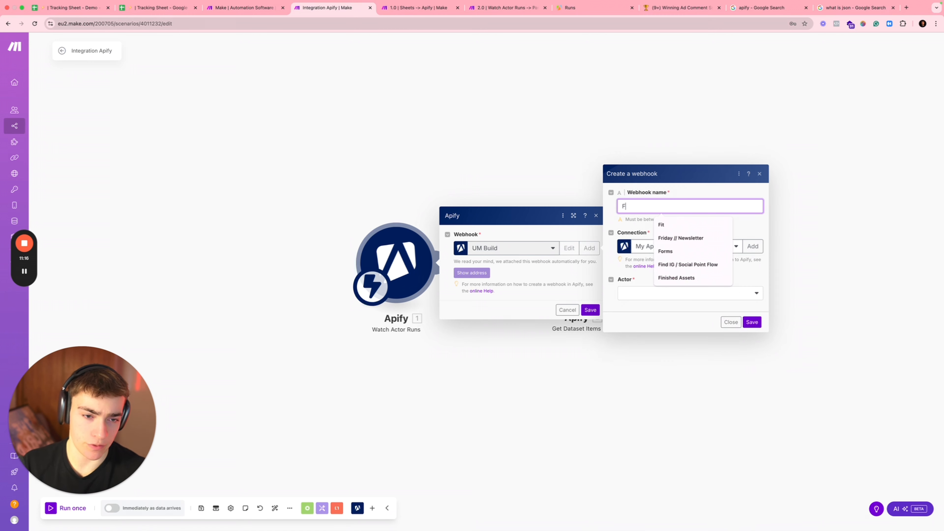
pyautogui.write('acebook Comment')
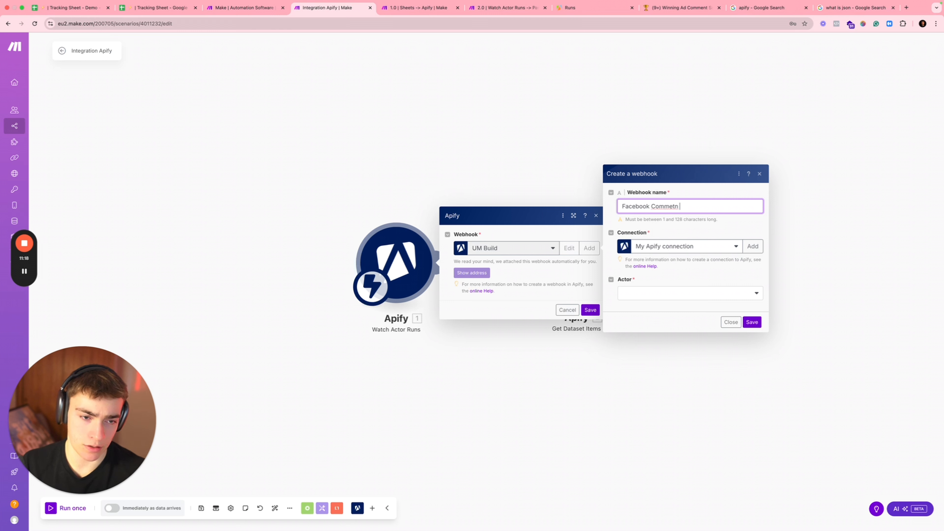
pyautogui.write(' Scraper')
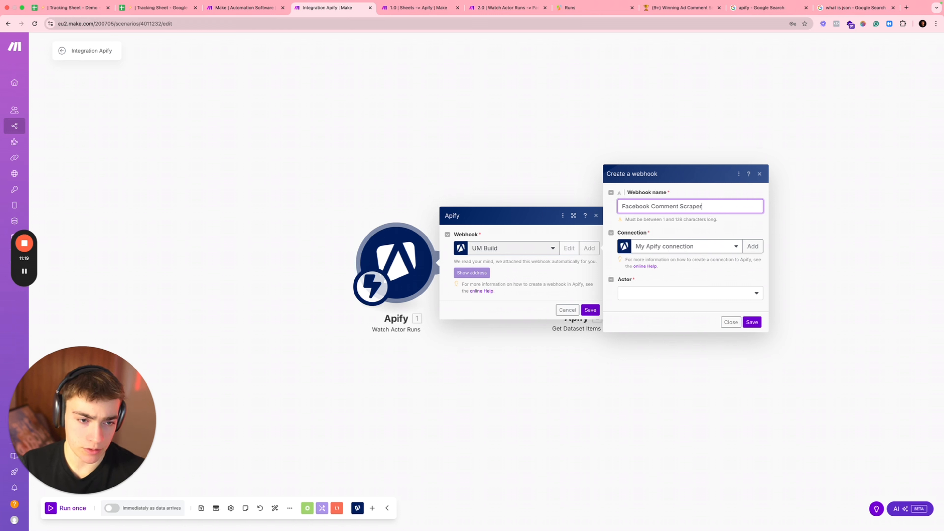
pyautogui.click(684, 248)
pyautogui.click(672, 260)
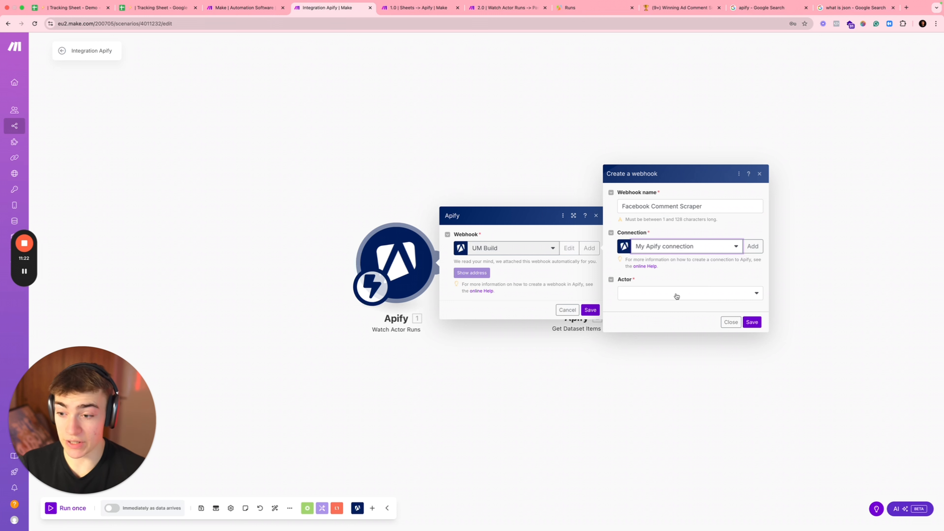
pyautogui.click(674, 298)
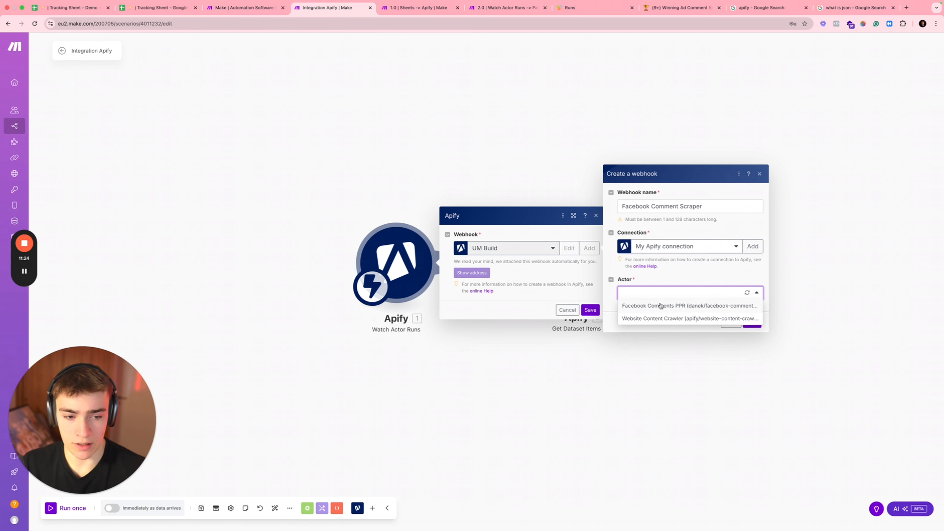
pyautogui.click(660, 306)
pyautogui.click(751, 321)
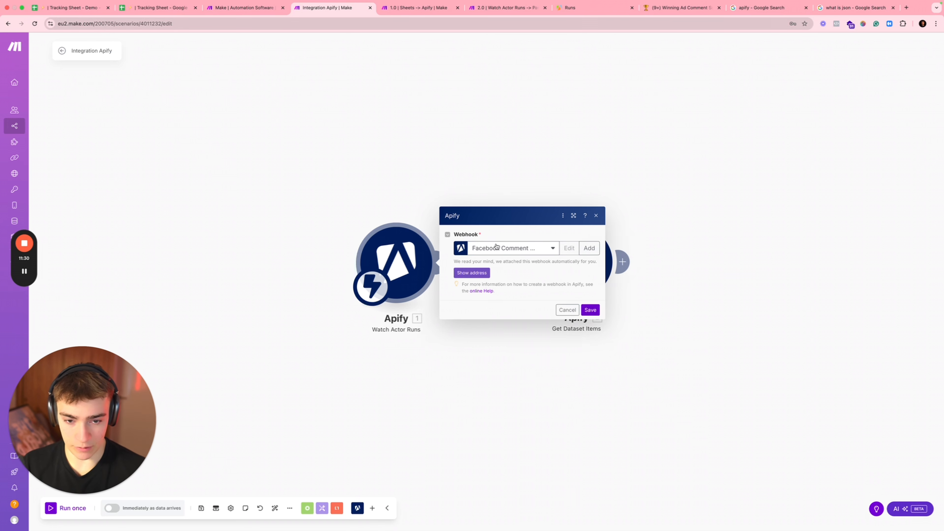
pyautogui.click(594, 312)
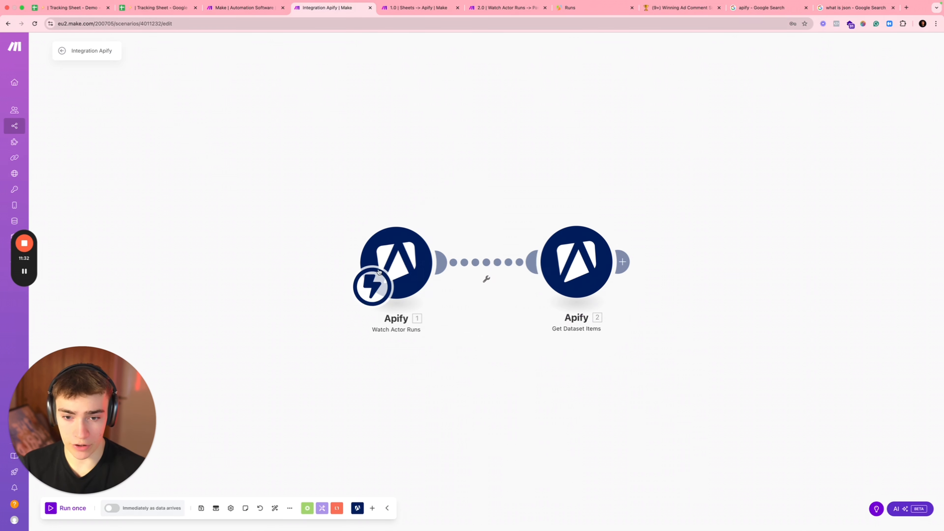
# Step: Set Watch Actor Runs waiting alone and run the Sheets -> Apify Run an Actor module alone
pyautogui.rightClick(385, 264)
pyautogui.click(407, 282)
pyautogui.hotkey('ctrl', 'Tab')
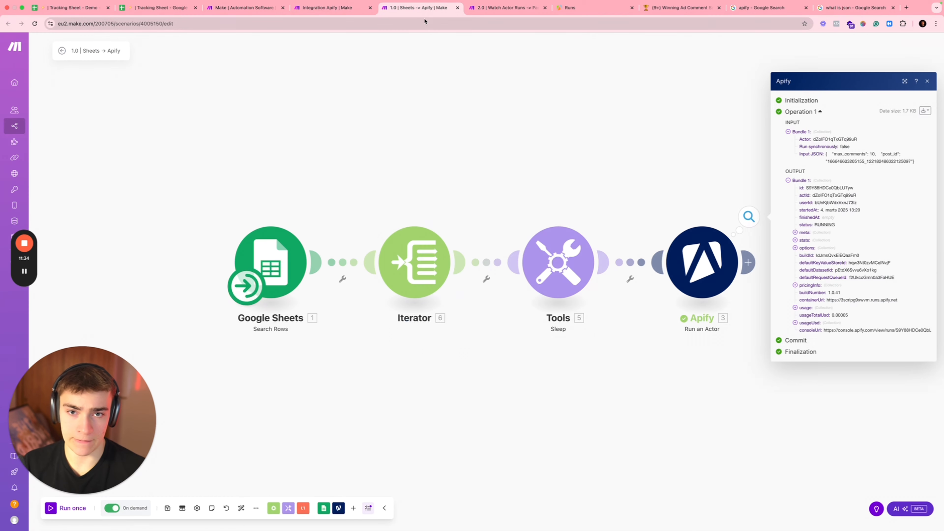
pyautogui.rightClick(688, 250)
pyautogui.click(721, 326)
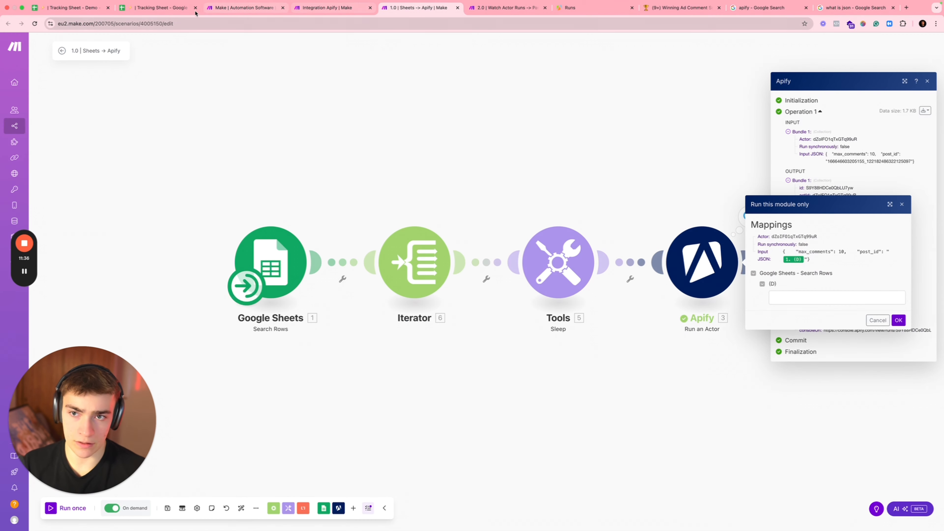
# Step: Launch the actor with the pasted tracking-sheet post ID, then open the Apify runs list
pyautogui.click(156, 7)
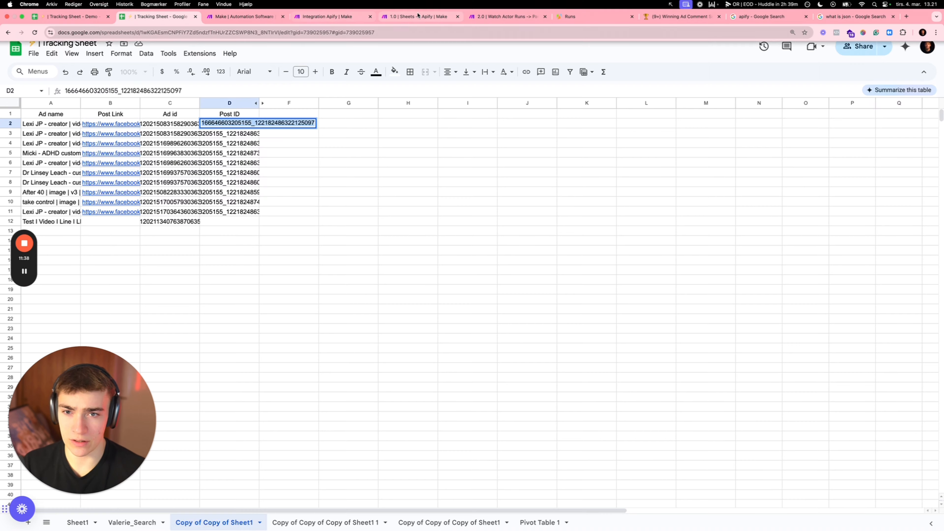
pyautogui.click(416, 8)
pyautogui.click(826, 297)
pyautogui.press('super+v')
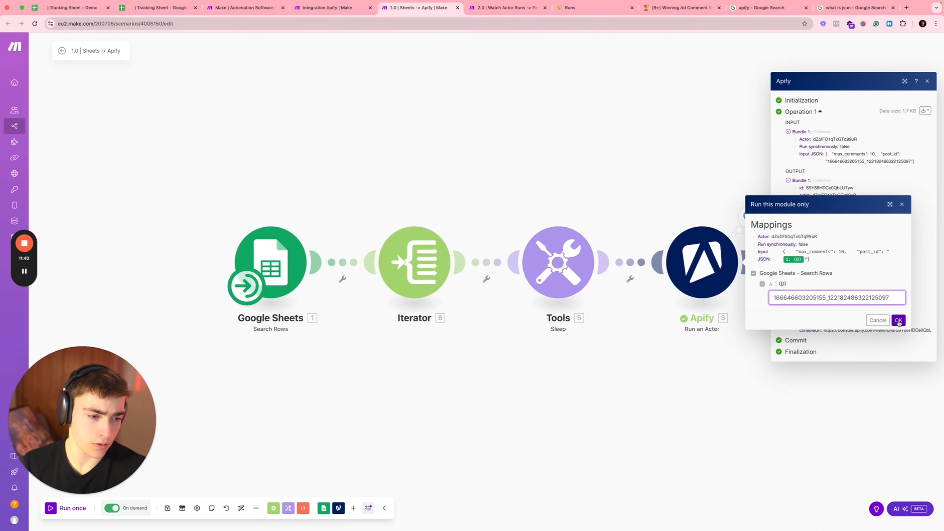
pyautogui.click(898, 320)
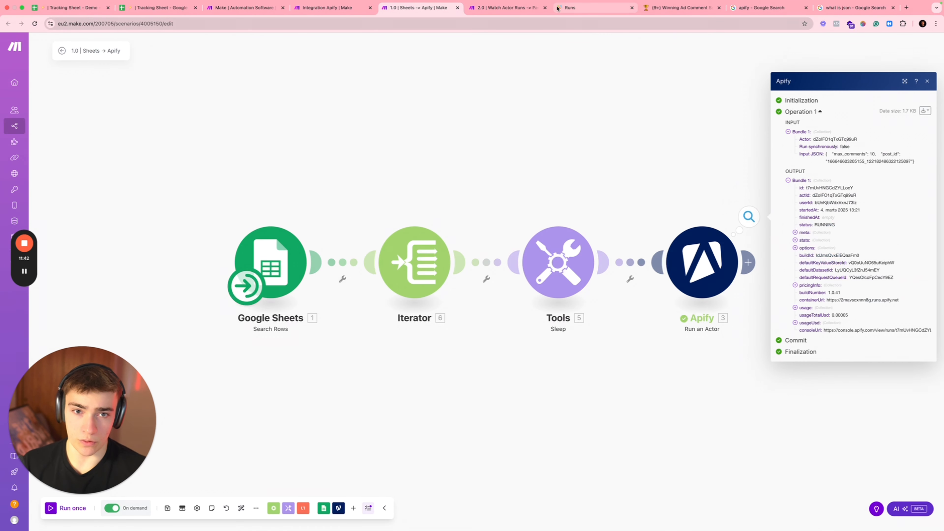
pyautogui.click(580, 8)
pyautogui.click(24, 137)
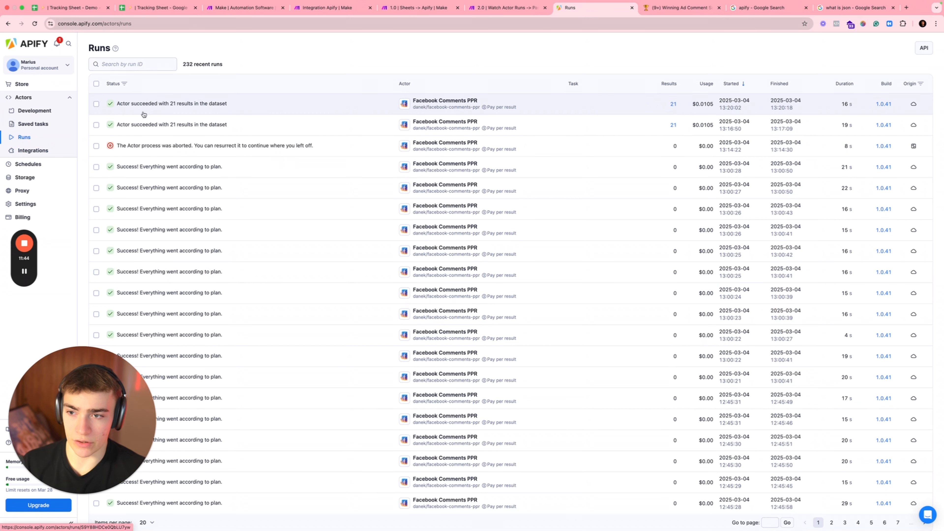
# Step: Reload the Apify runs list to see the new Facebook Comments PPR run, then return to Make
pyautogui.press('super+r')
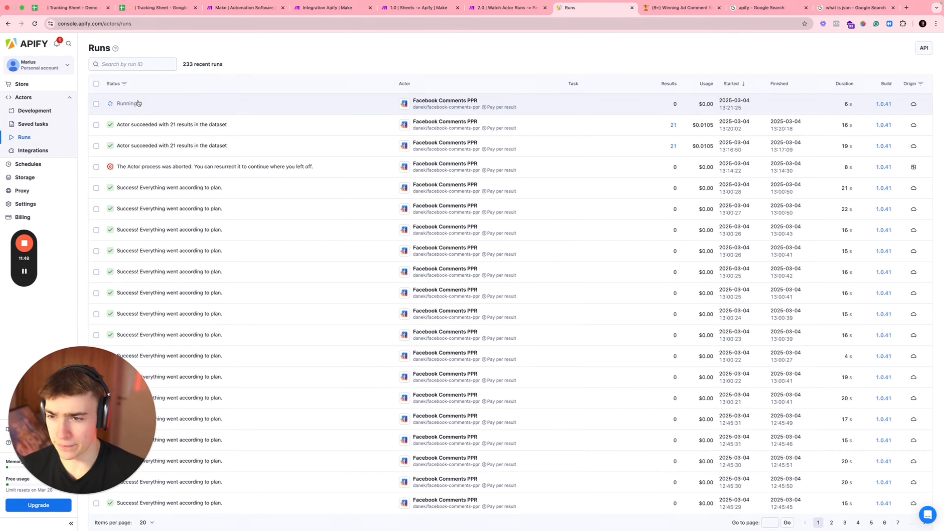
pyautogui.click(327, 8)
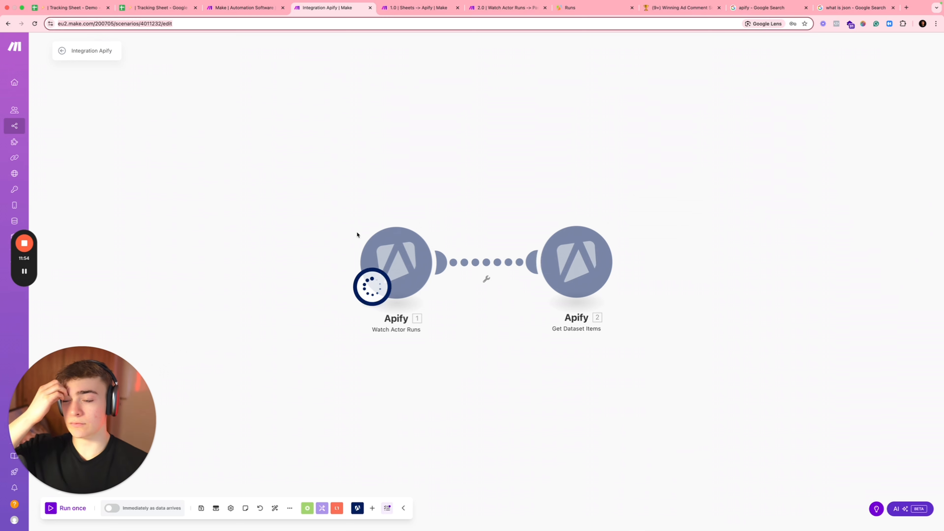
# Step: Review the caught SUCCEEDED run's output with meta and stats expanded, then close it
pyautogui.moveTo(21, 267)
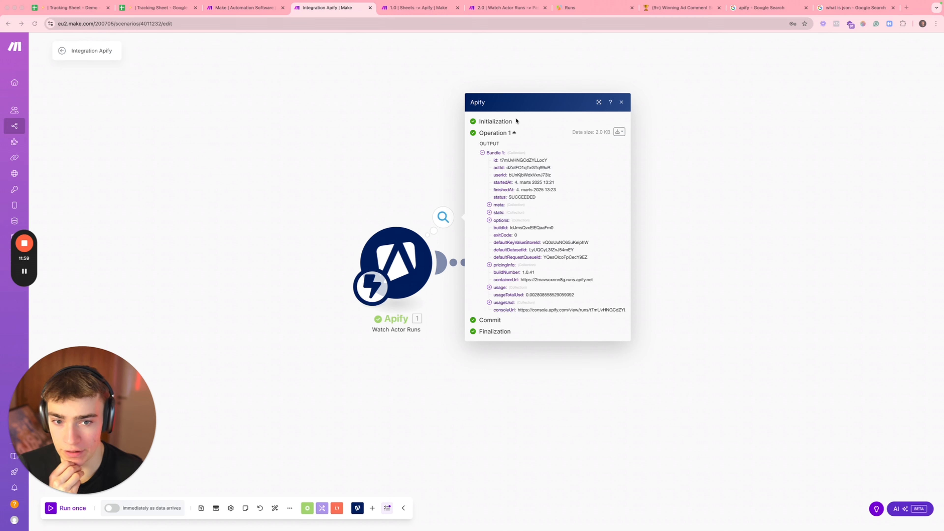
pyautogui.click(489, 205)
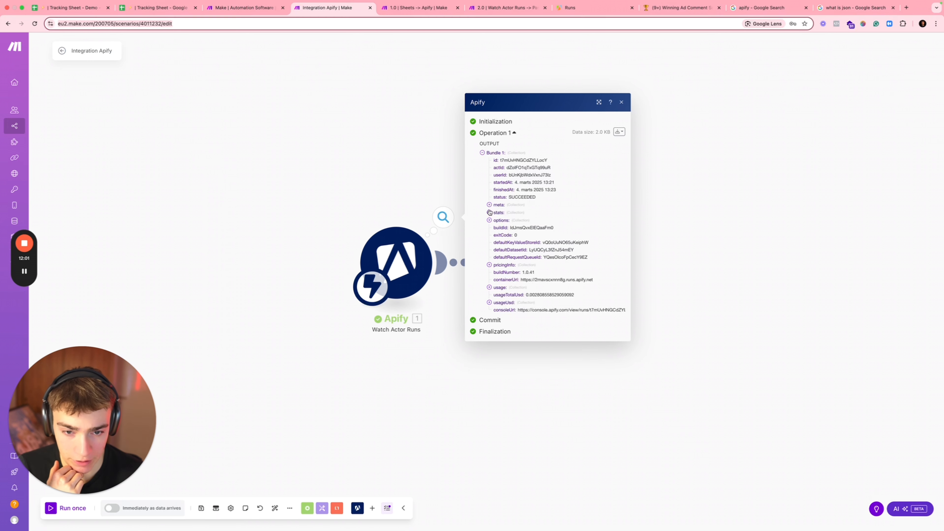
pyautogui.click(490, 227)
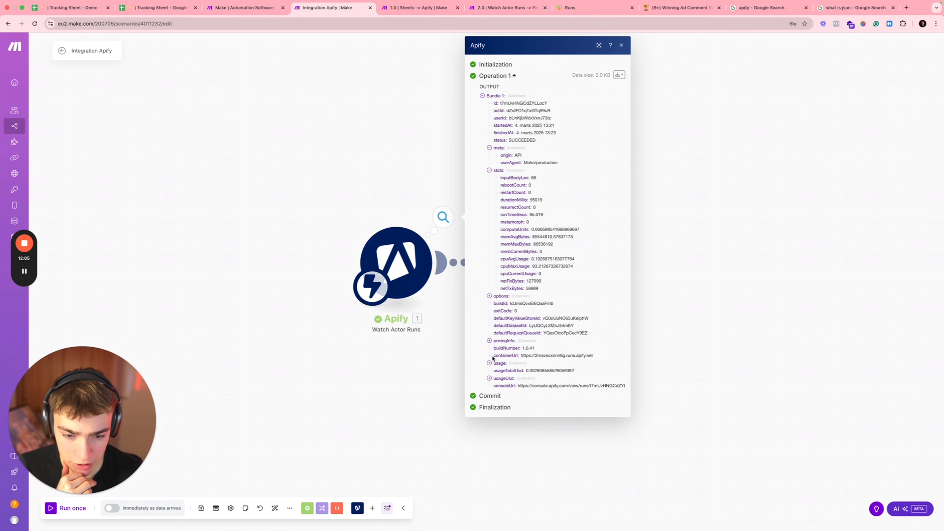
pyautogui.click(712, 187)
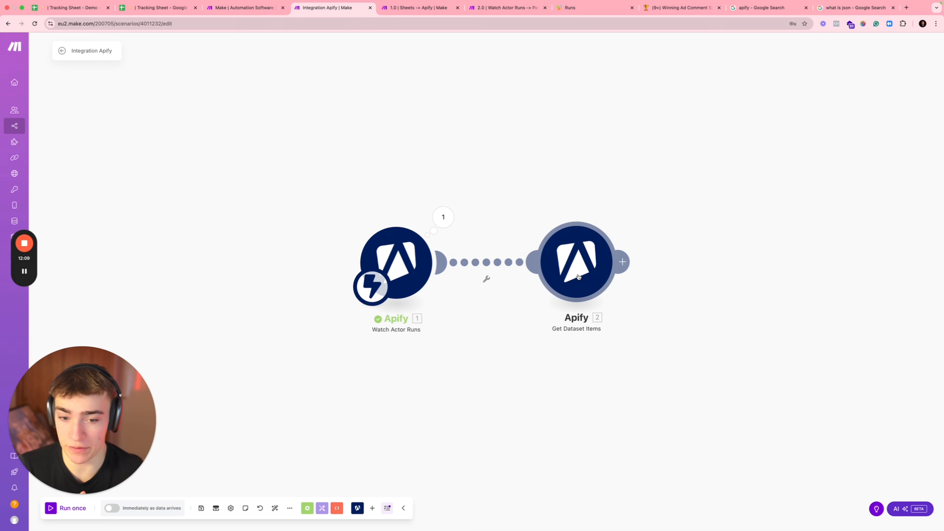
pyautogui.click(576, 262)
# Step: Map the run's 1. id into Get Dataset Items' Dataset ID and copy the id value
pyautogui.click(669, 201)
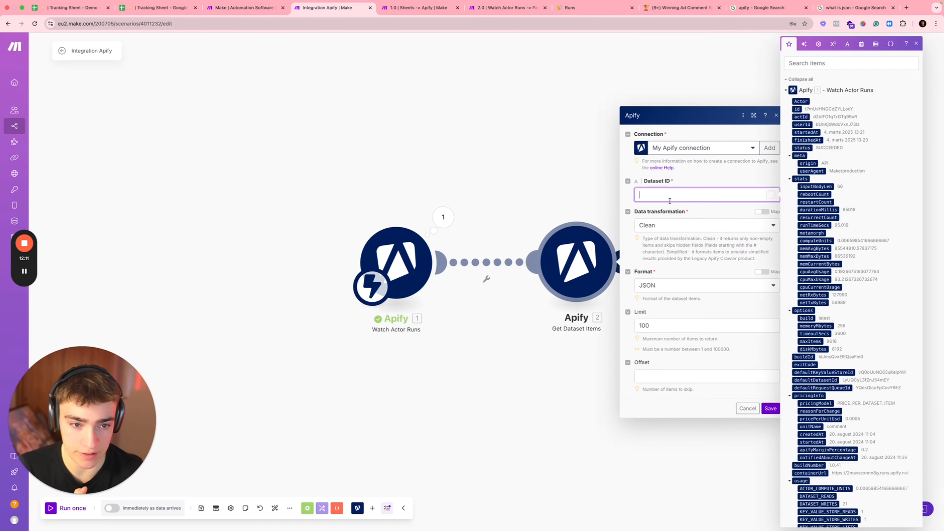
pyautogui.click(797, 109)
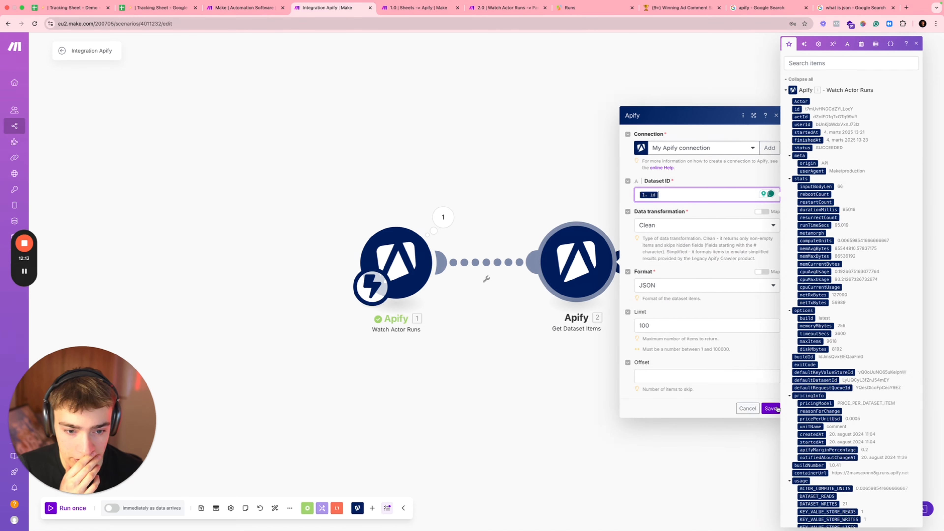
pyautogui.rightClick(835, 108)
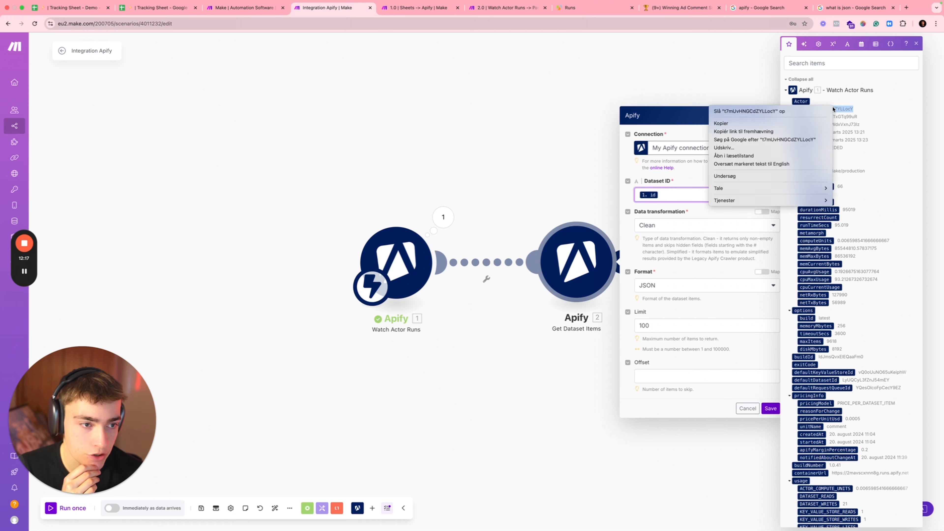
pyautogui.click(750, 124)
pyautogui.click(573, 96)
# Step: Attempt a single-module test, dismiss the scenario errors message, and save the Dataset ID mapping
pyautogui.rightClick(587, 247)
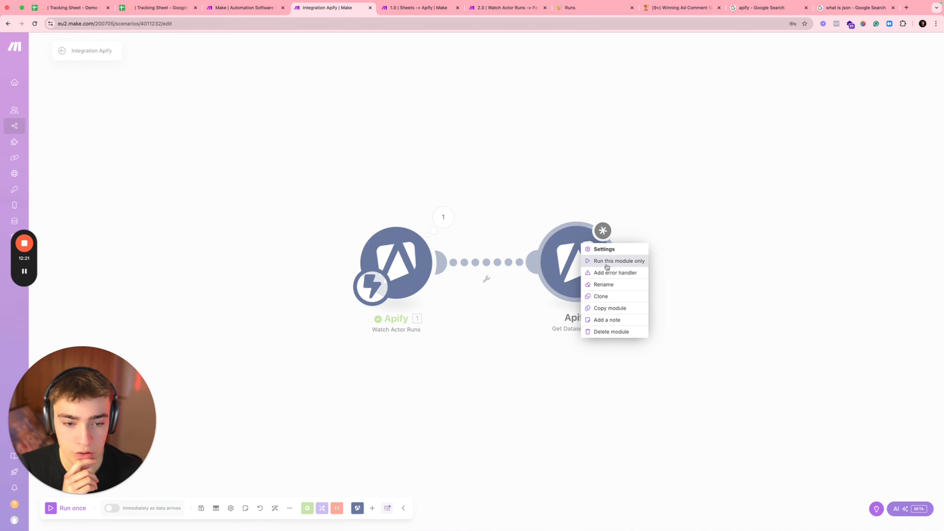
pyautogui.click(610, 259)
pyautogui.click(548, 111)
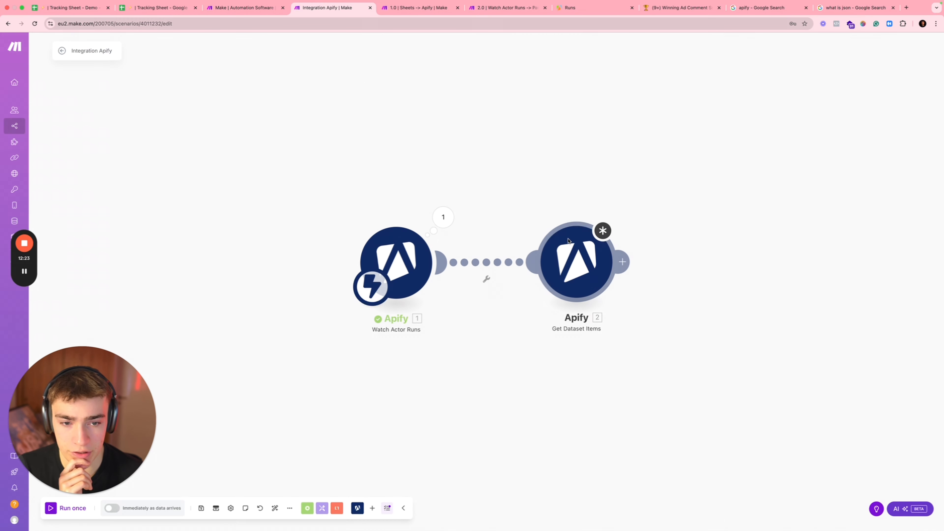
pyautogui.click(576, 260)
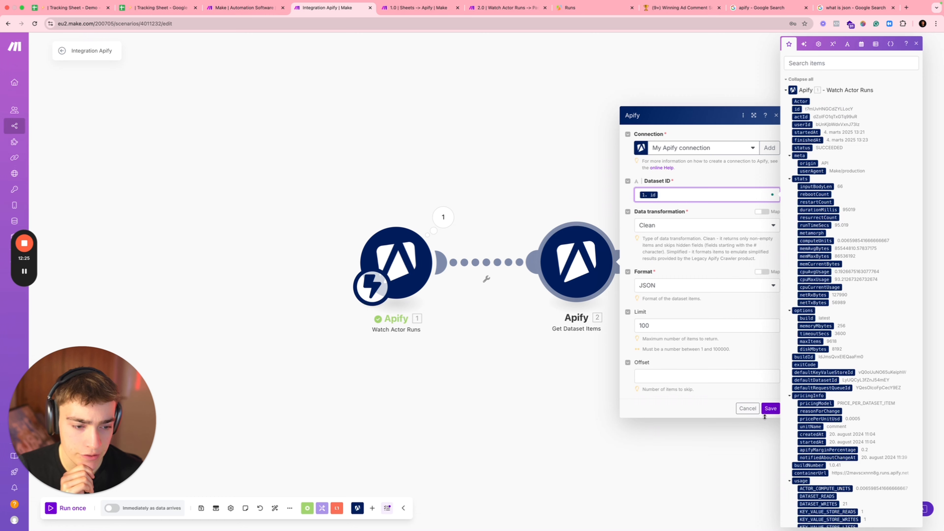
pyautogui.click(769, 409)
# Step: Test Get Dataset Items alone with the pasted run id, which fails with 'Dataset was not found'
pyautogui.rightClick(575, 278)
pyautogui.click(610, 296)
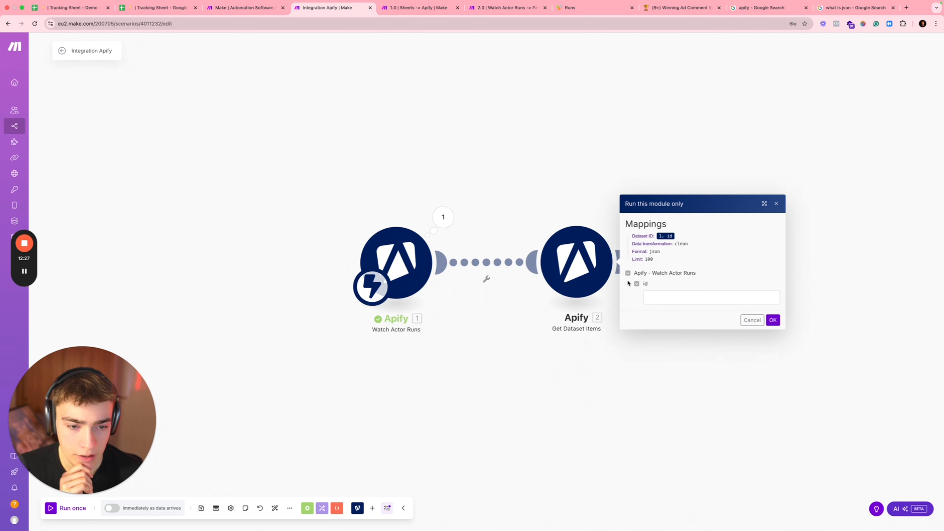
pyautogui.click(663, 297)
pyautogui.write('t7mUjHNGCdZYLLocY')
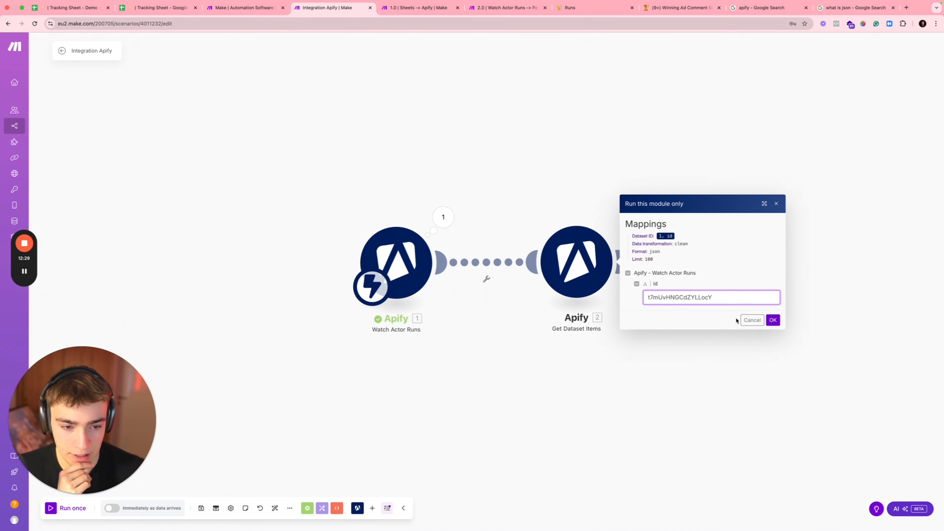
pyautogui.click(772, 320)
pyautogui.click(623, 217)
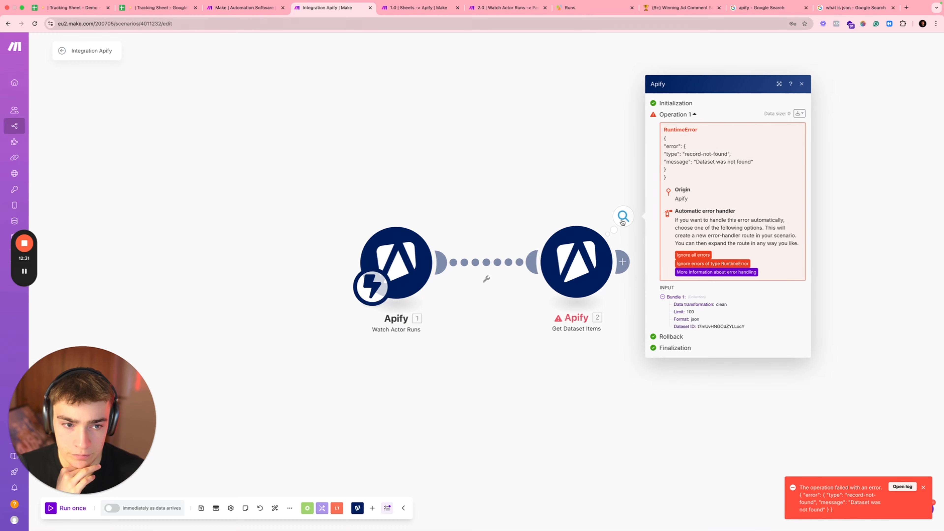
pyautogui.click(573, 272)
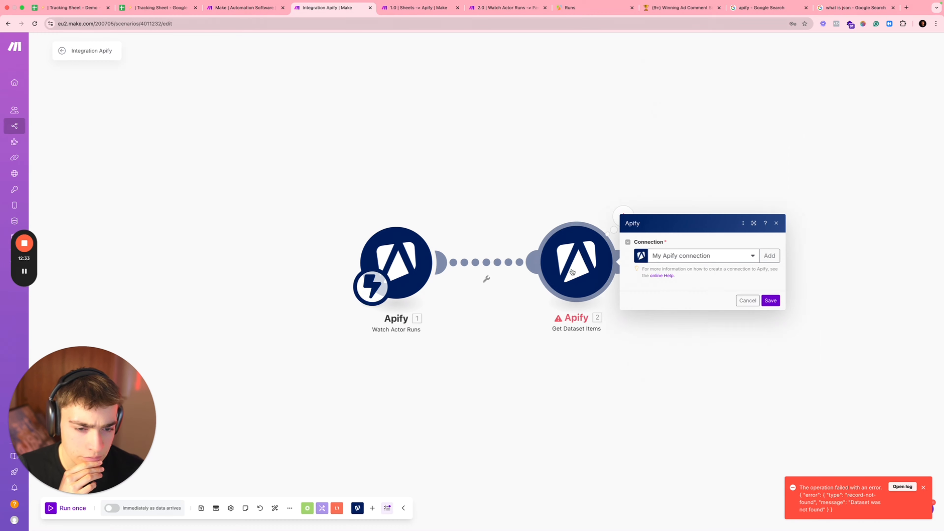
# Step: Search the mapping panel for 'data' and copy the run's defaultDatasetId value
pyautogui.click(665, 195)
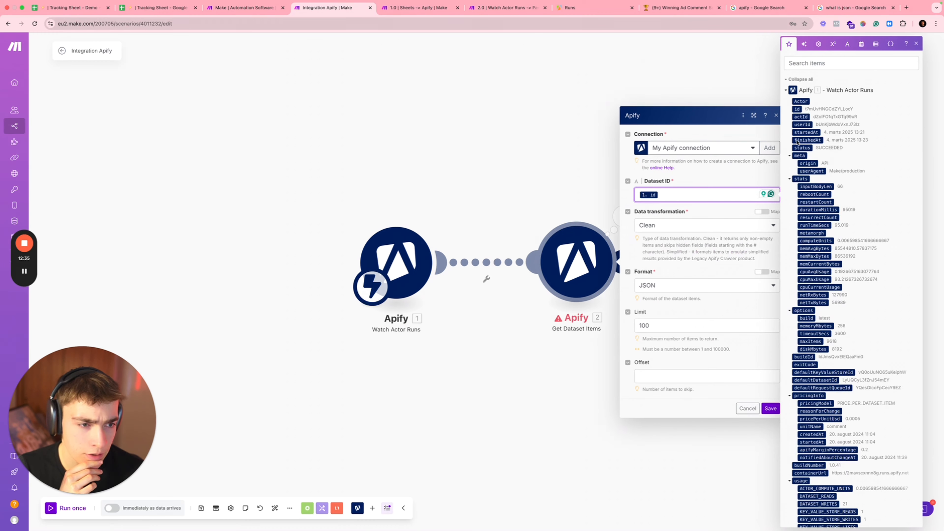
pyautogui.click(826, 63)
pyautogui.write('date')
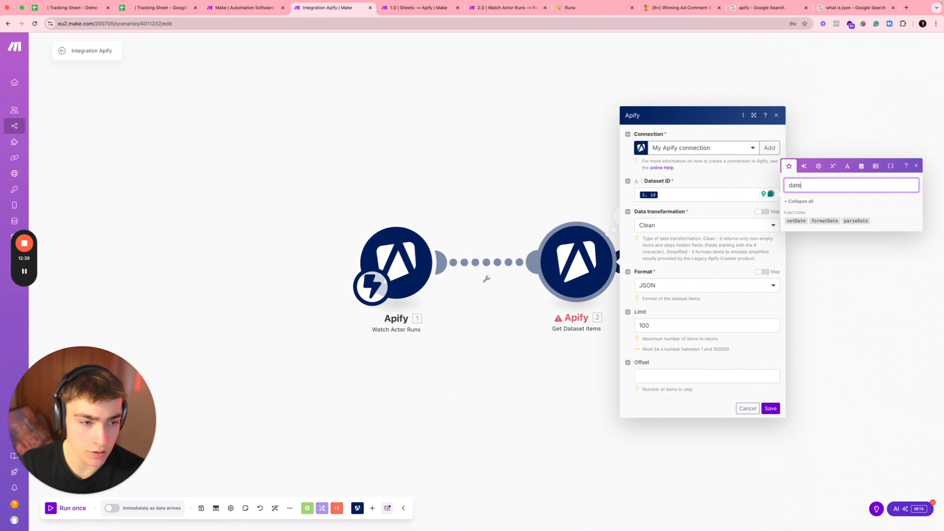
pyautogui.press('BackSpace')
pyautogui.write('a')
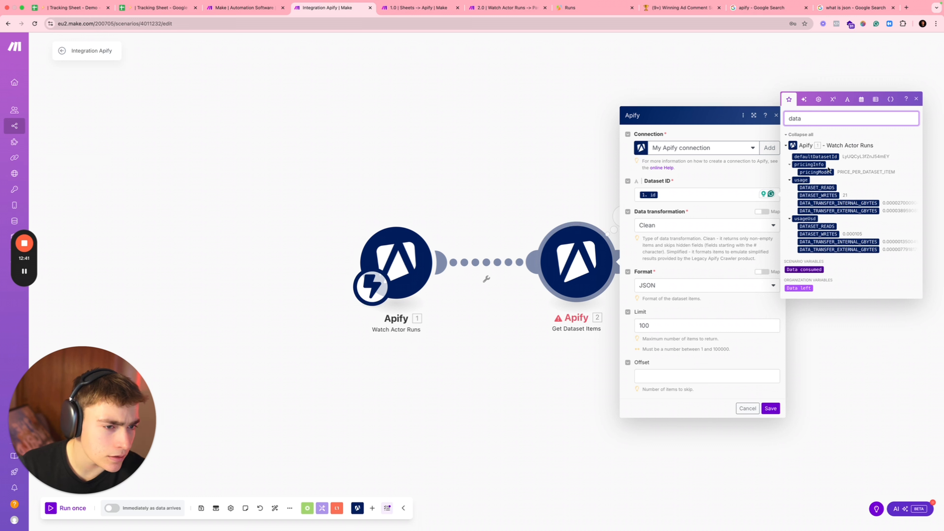
pyautogui.doubleClick(855, 156)
pyautogui.hotkey('ctrl', 'c')
pyautogui.rightClick(856, 156)
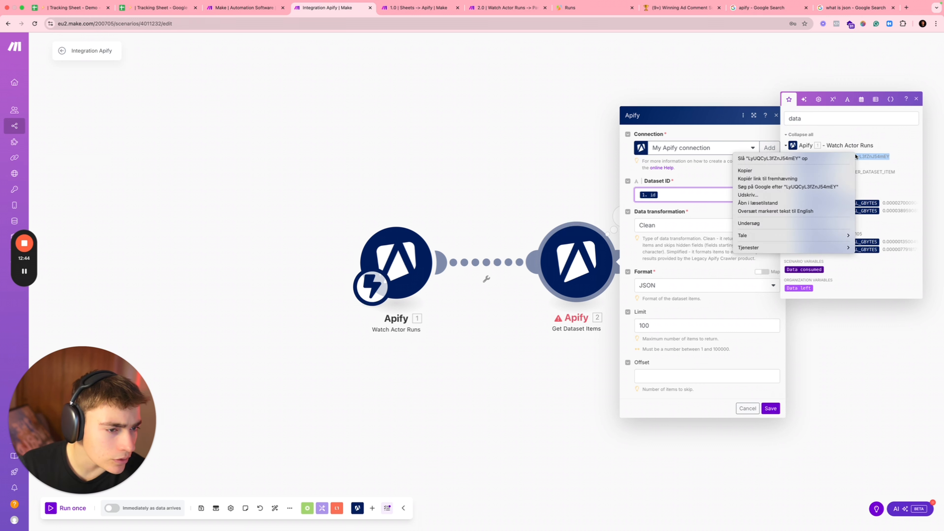
pyautogui.click(780, 171)
# Step: Test Get Dataset Items alone with the pasted defaultDatasetId, returning 21 Facebook comment bundles
pyautogui.click(775, 408)
pyautogui.click(579, 267)
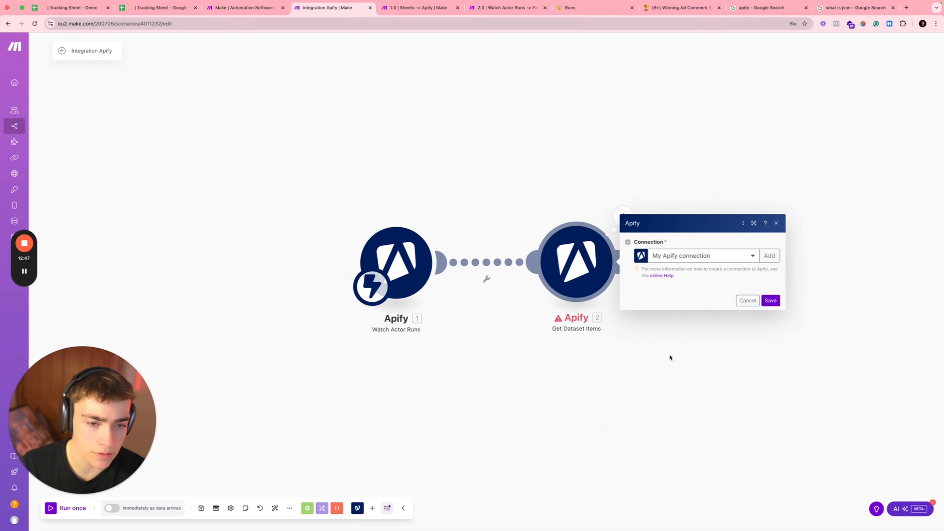
pyautogui.click(772, 408)
pyautogui.rightClick(588, 253)
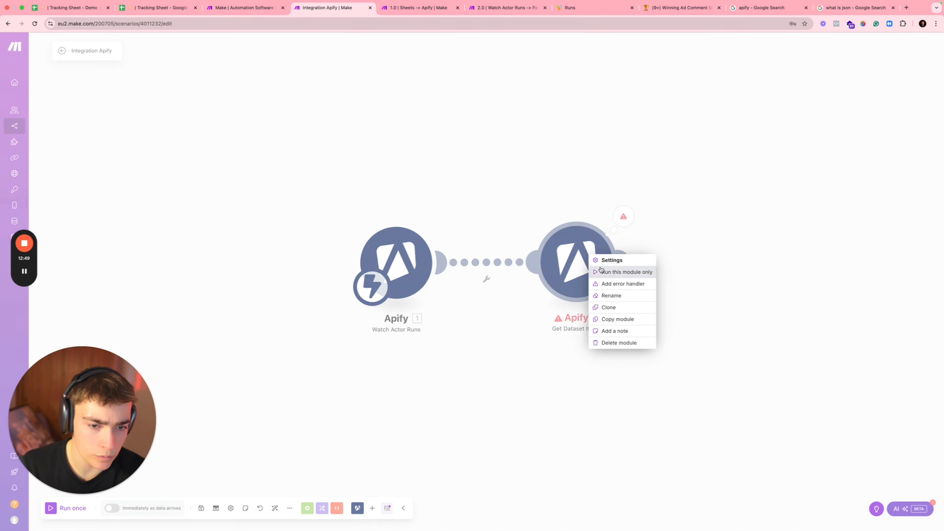
pyautogui.click(618, 272)
pyautogui.click(680, 298)
pyautogui.hotkey('ctrl', 'v')
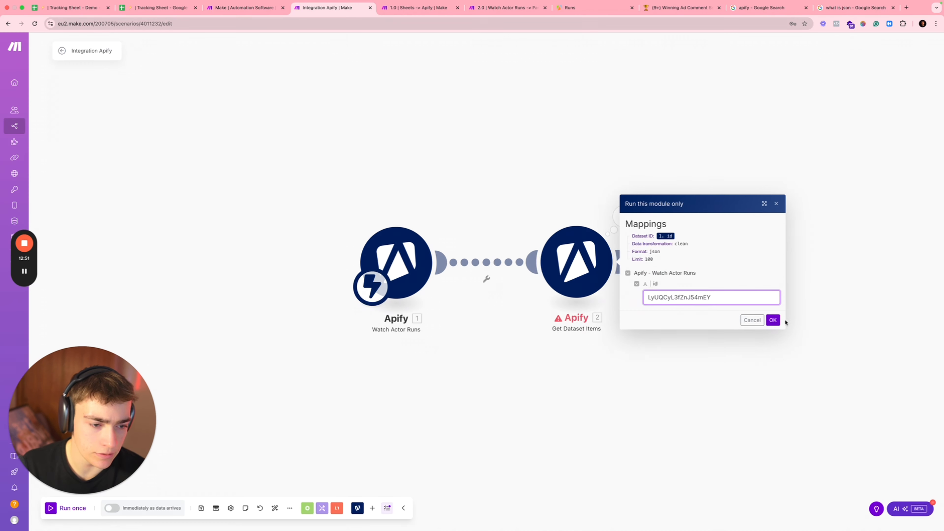
pyautogui.click(773, 320)
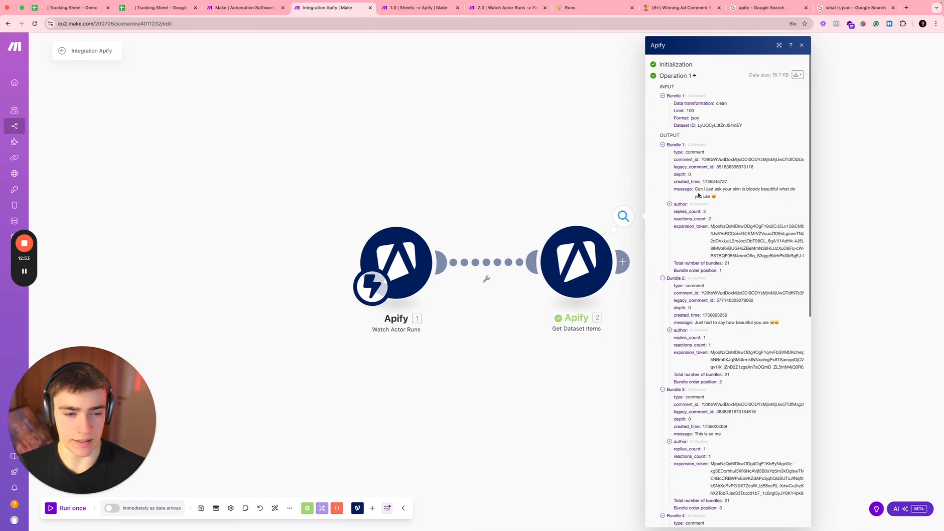
# Step: Scroll through the returned comment bundles, selecting comment messages, then close the output
pyautogui.tripleClick(698, 195)
pyautogui.scroll(-2, 712, 210)
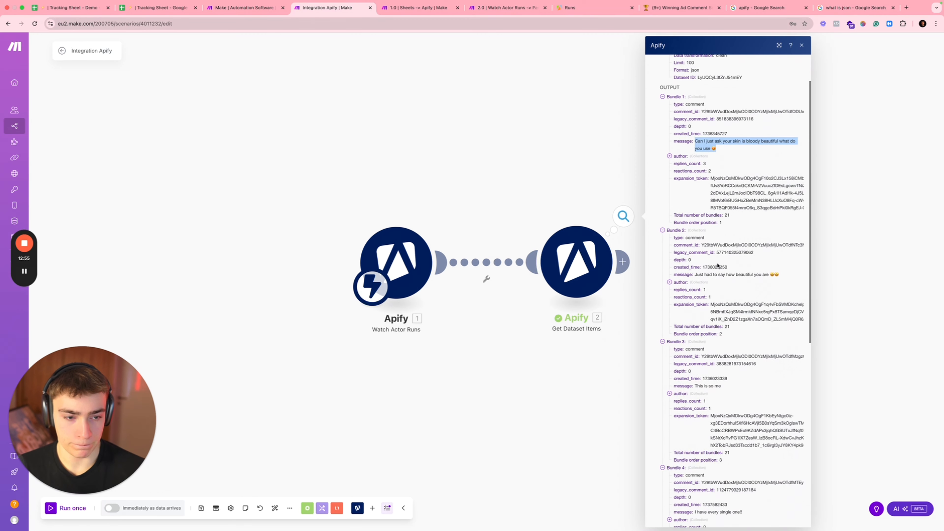
pyautogui.moveTo(699, 260); pyautogui.dragTo(782, 260)
pyautogui.scroll(-3, 730, 311)
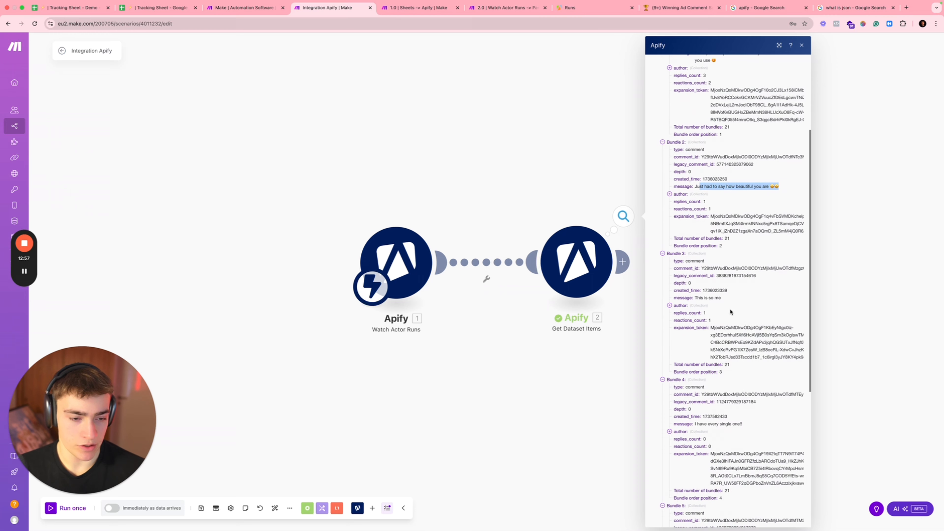
pyautogui.scroll(-4, 708, 265)
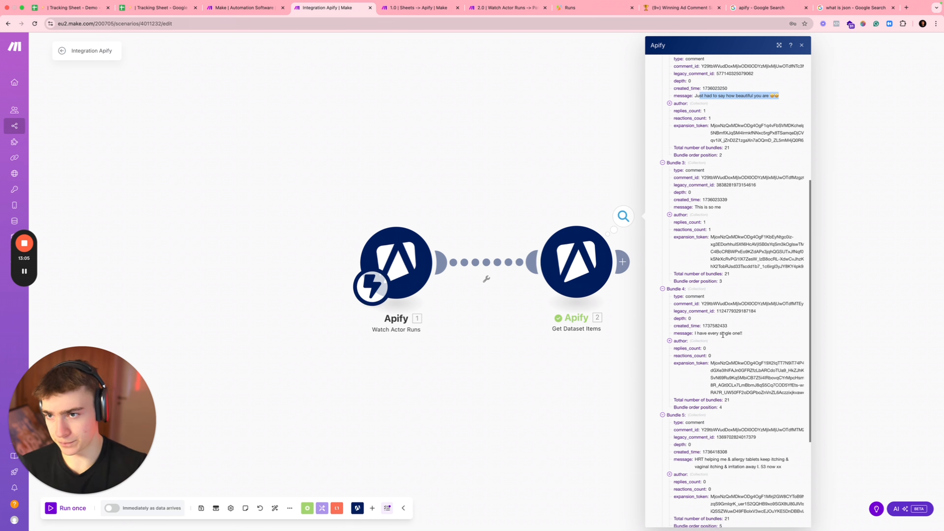
pyautogui.click(511, 165)
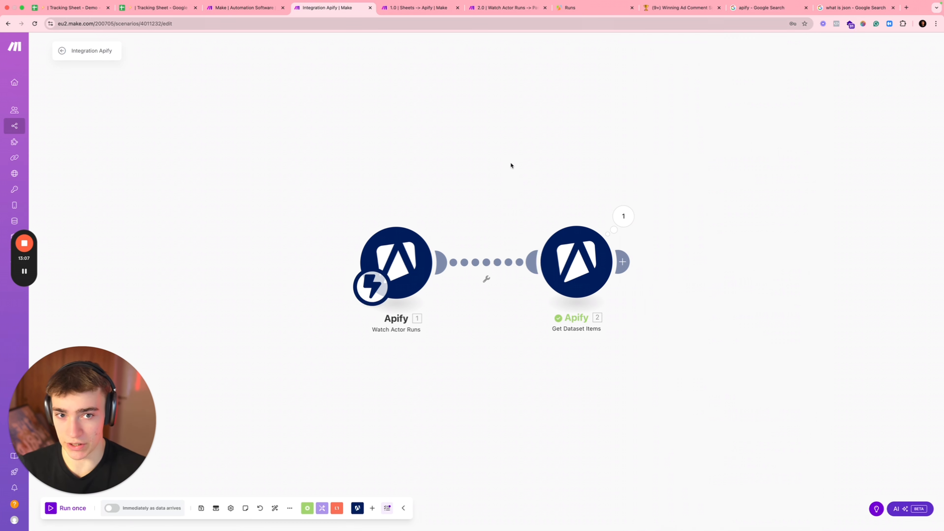
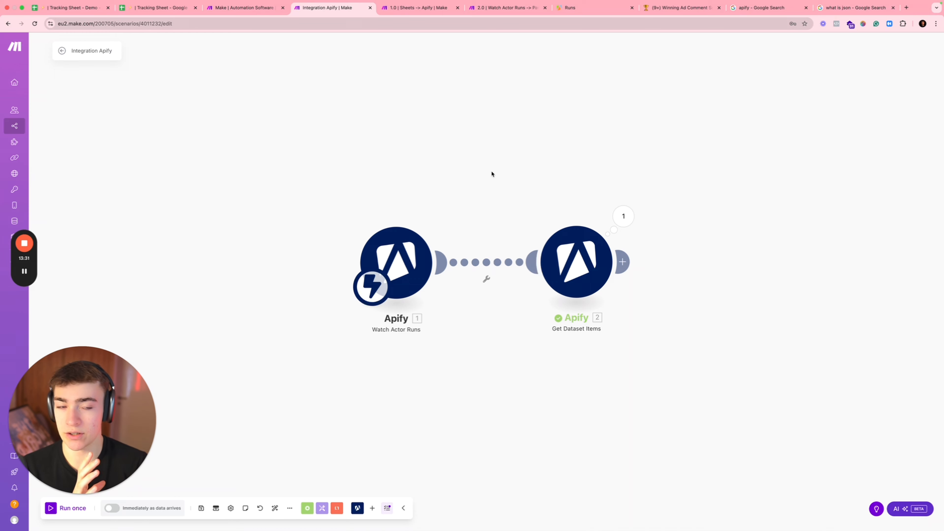
# Step: Visit the Wispr Flow website, try its voice dictation in the address bar, then close the tab
pyautogui.click(907, 7)
pyautogui.write('wisprflow')
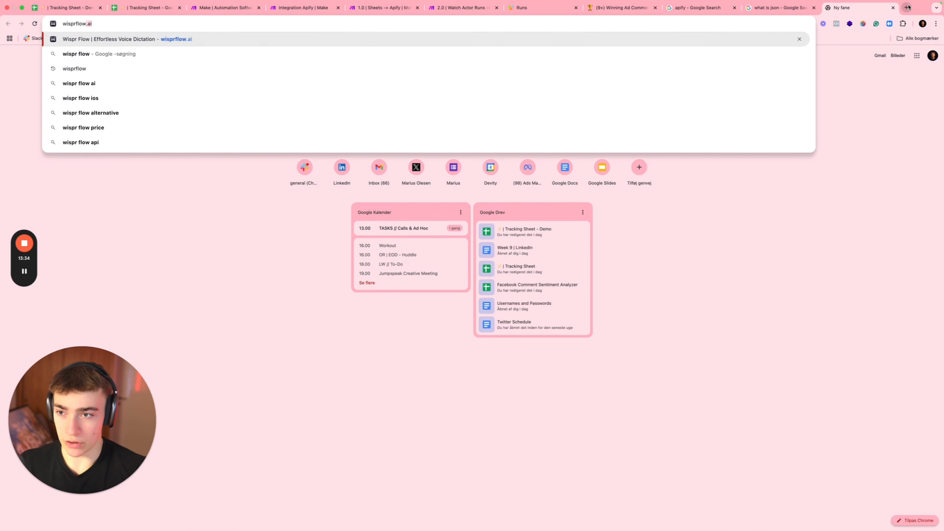
pyautogui.press('Return')
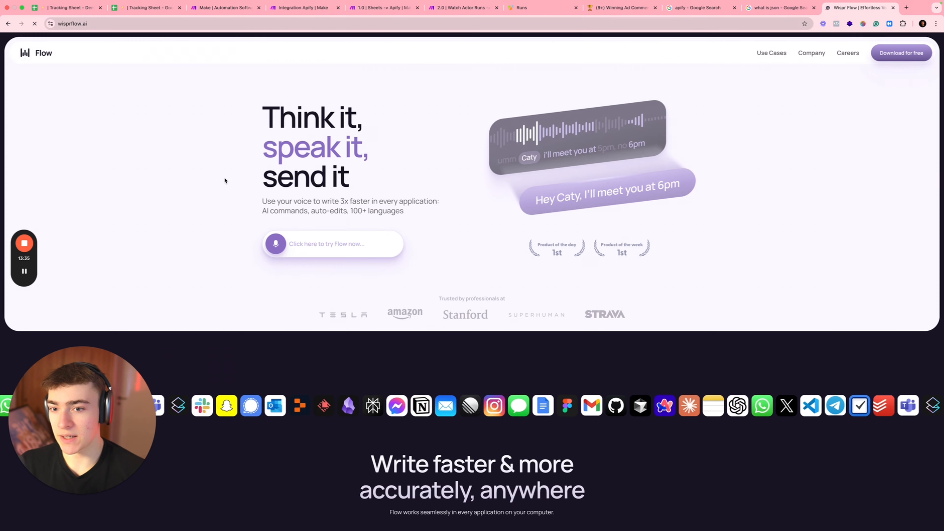
pyautogui.moveTo(263, 99); pyautogui.dragTo(335, 166)
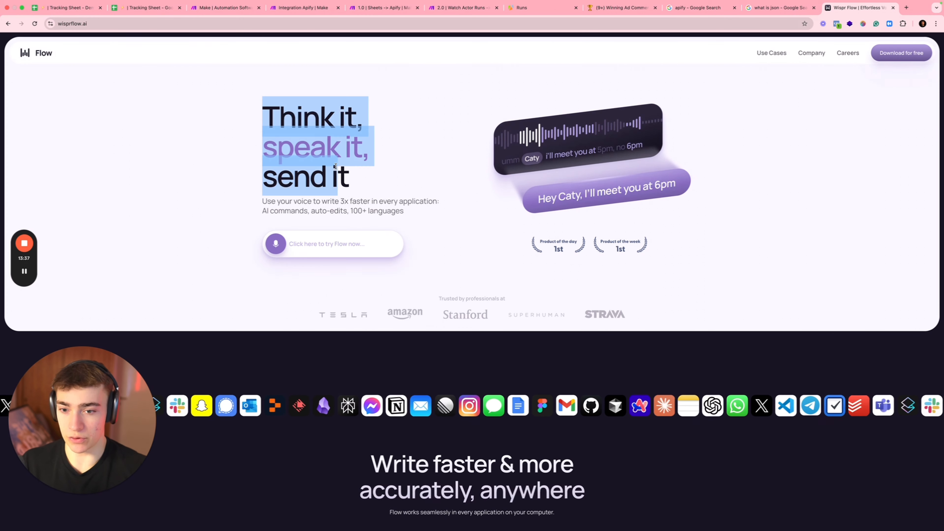
pyautogui.click(704, 21)
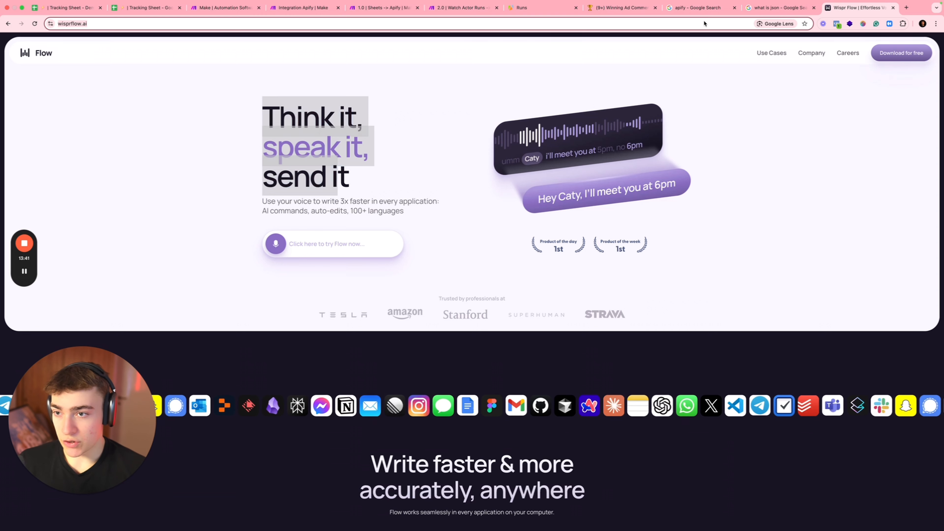
pyautogui.press('fn')
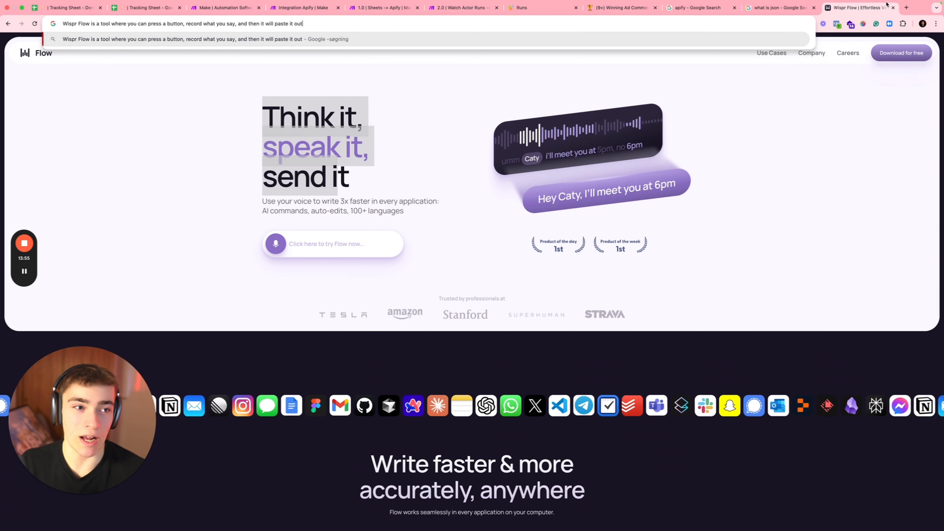
pyautogui.click(892, 8)
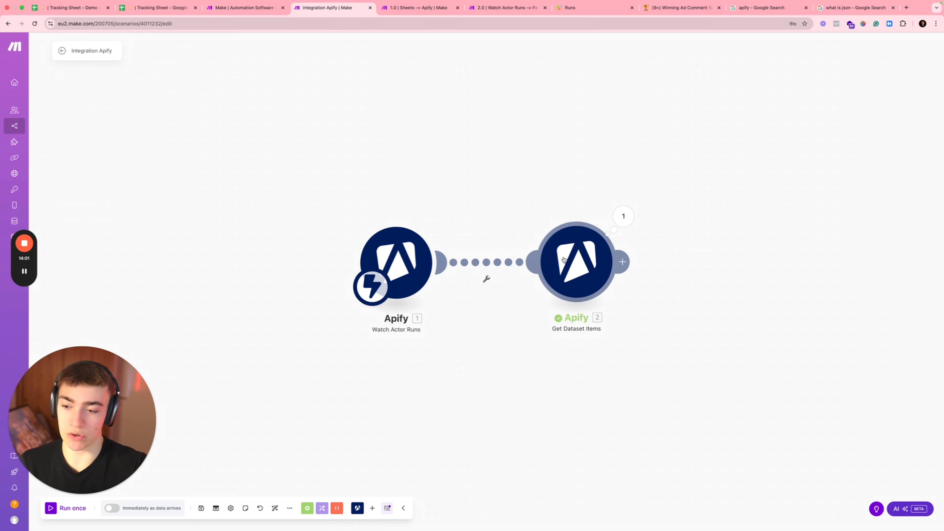
# Step: Add a Google Sheets 'Add a Row' module after Get Dataset Items
pyautogui.click(24, 271)
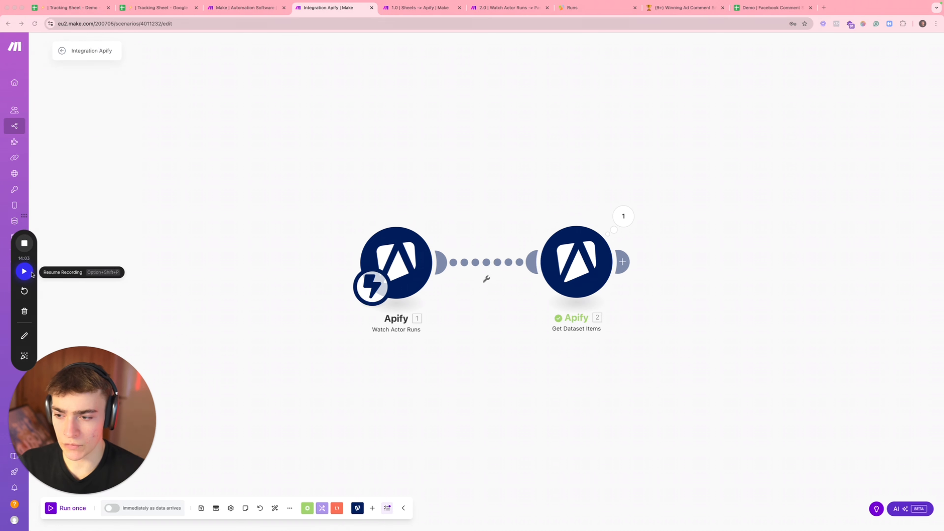
pyautogui.click(24, 271)
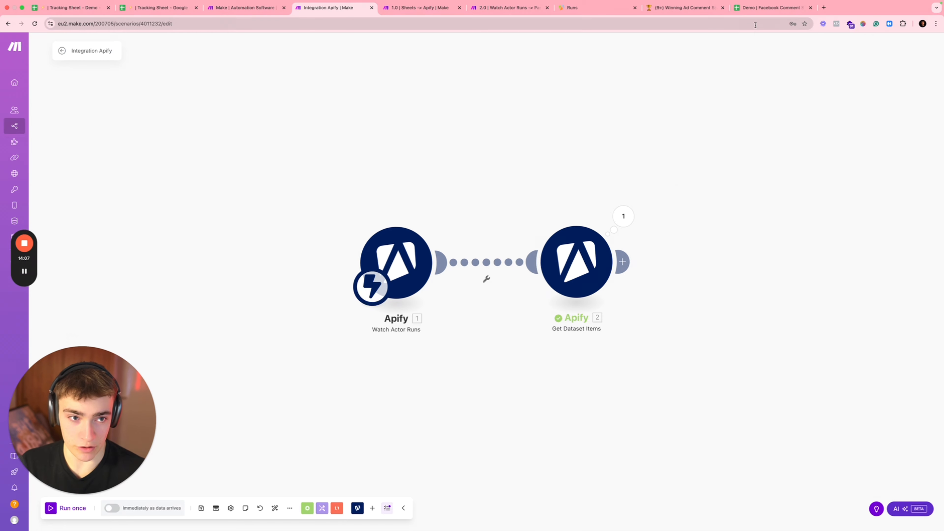
pyautogui.click(761, 8)
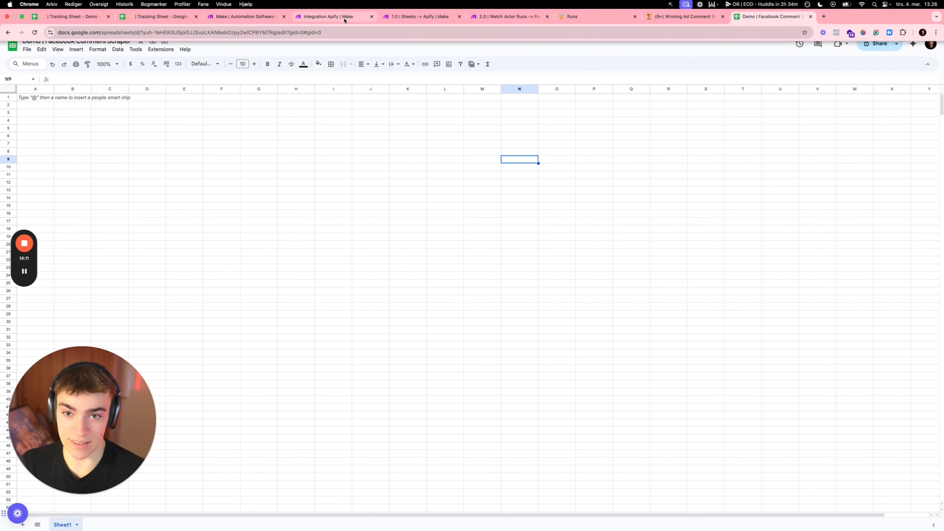
pyautogui.click(344, 19)
pyautogui.click(620, 264)
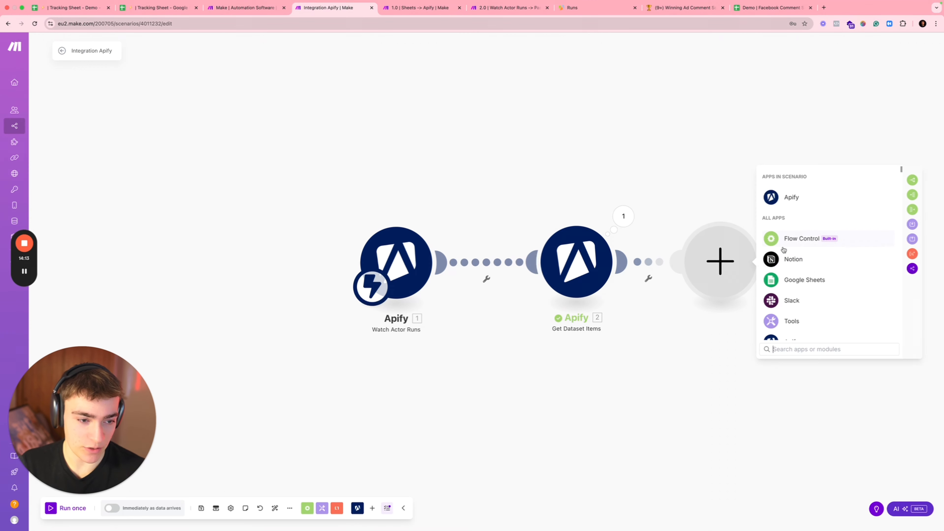
pyautogui.click(799, 279)
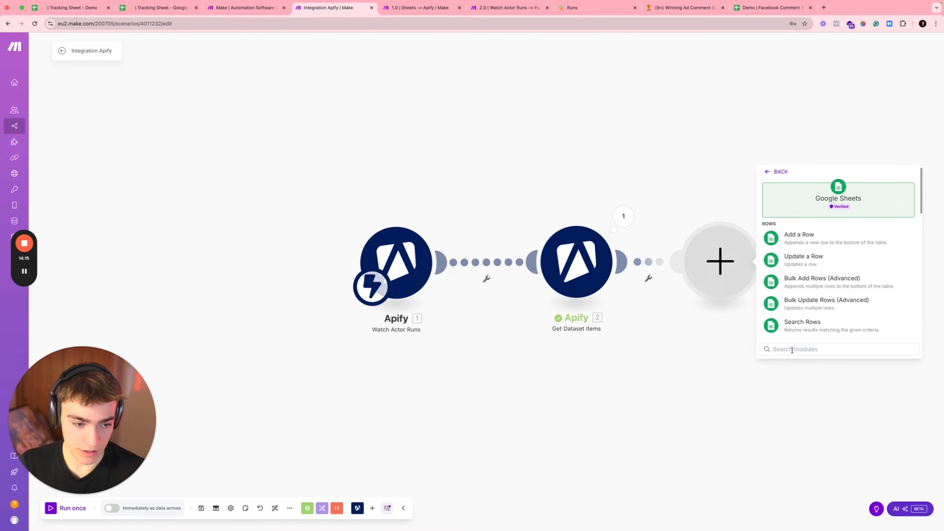
pyautogui.write('add')
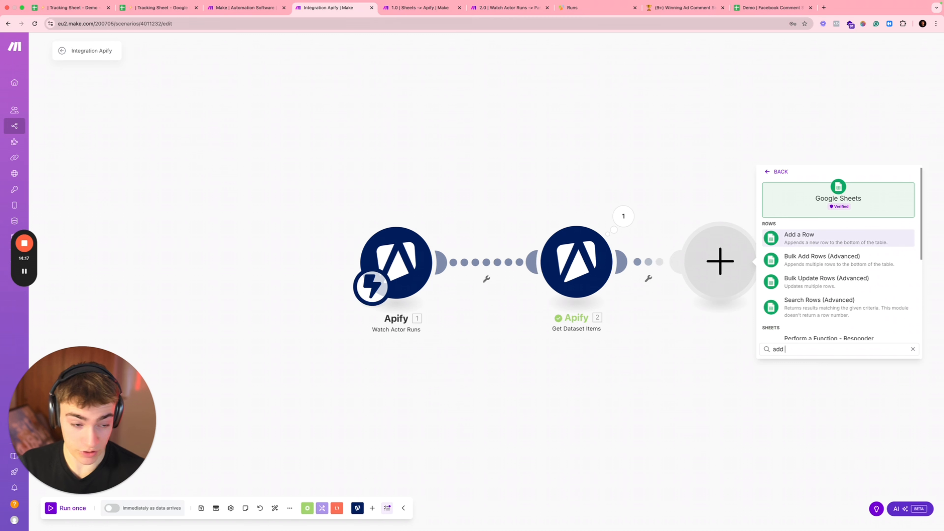
pyautogui.click(799, 234)
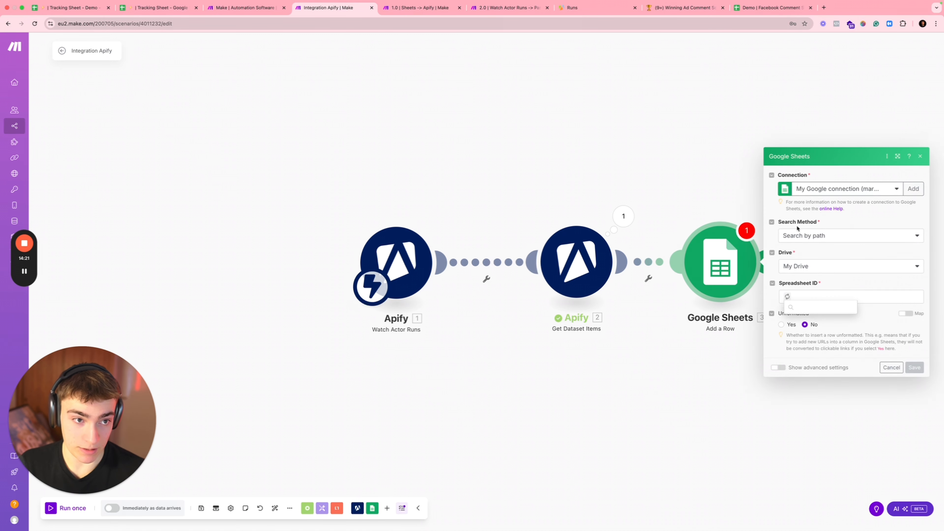
# Step: Target the 'Demo | Facebook Comment Scraper' spreadsheet's Sheet1 and glance at that sheet
pyautogui.write('demo')
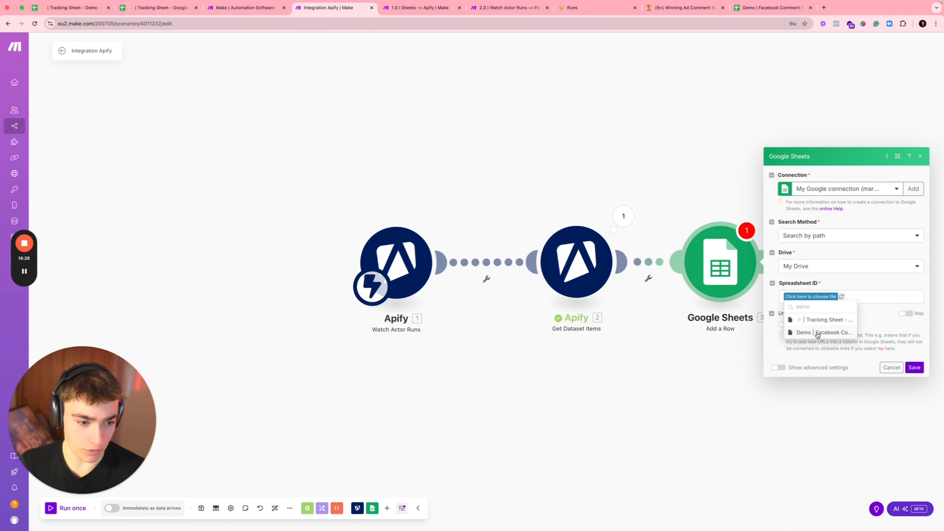
pyautogui.click(815, 332)
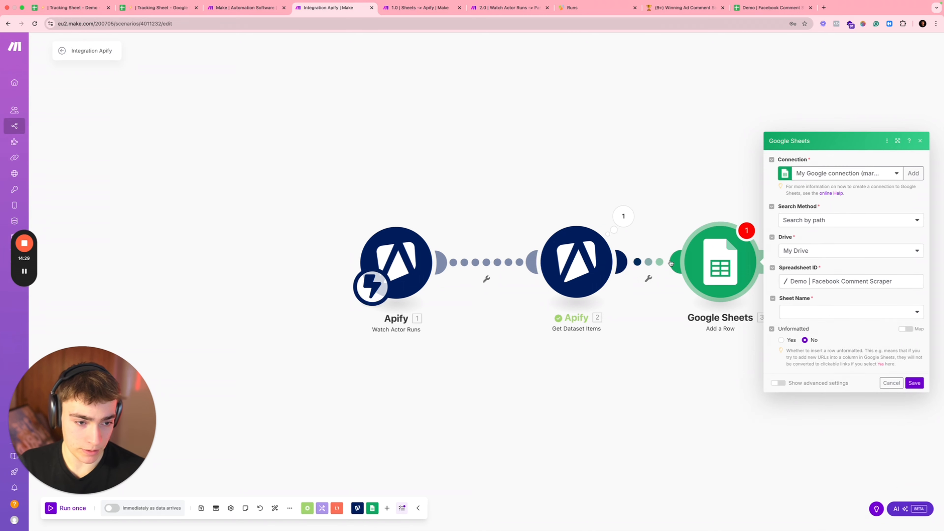
pyautogui.click(806, 315)
pyautogui.click(812, 332)
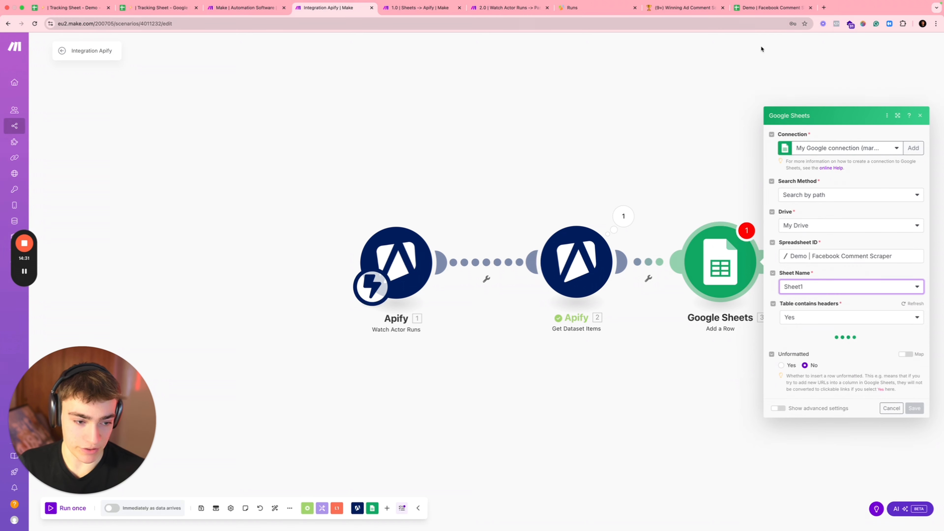
pyautogui.click(771, 7)
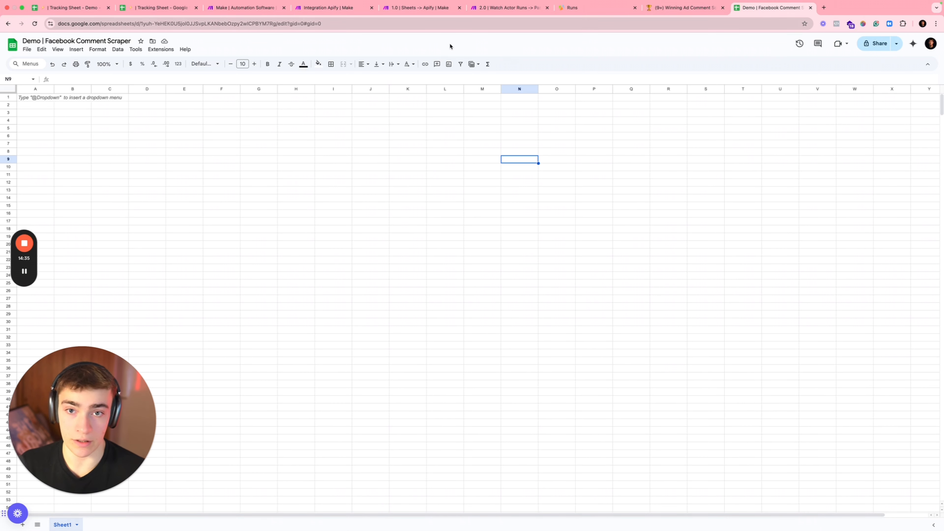
pyautogui.click(327, 8)
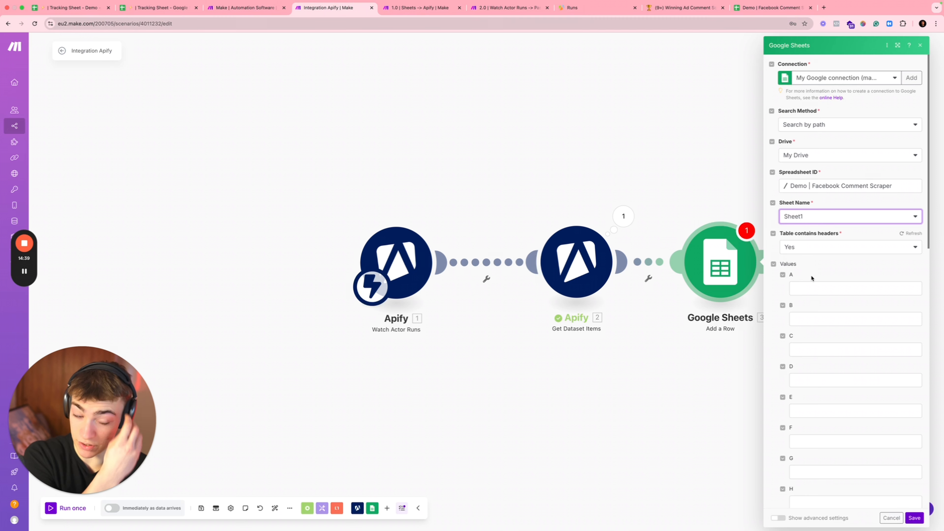
# Step: Map the commenter's author name into column A and the comment message into column B
pyautogui.click(810, 288)
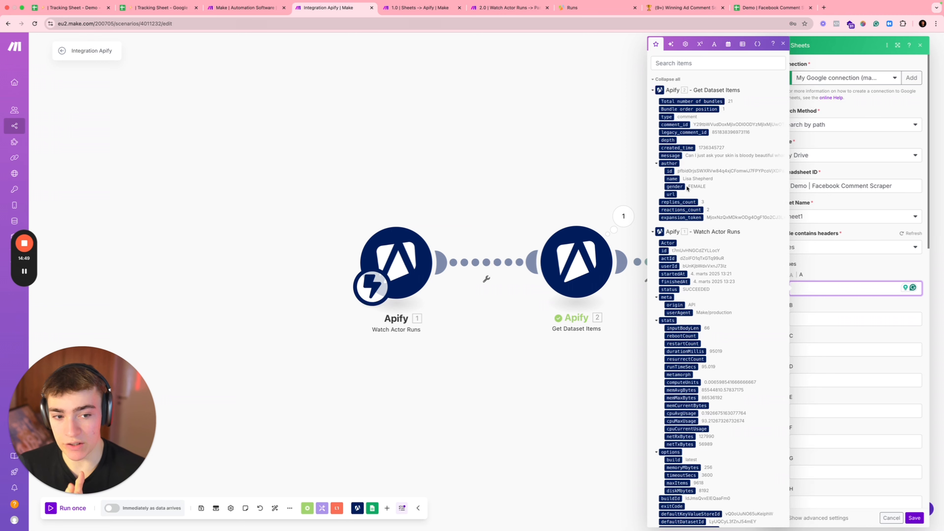
pyautogui.scroll(-9, 707, 220)
pyautogui.scroll(9, 706, 225)
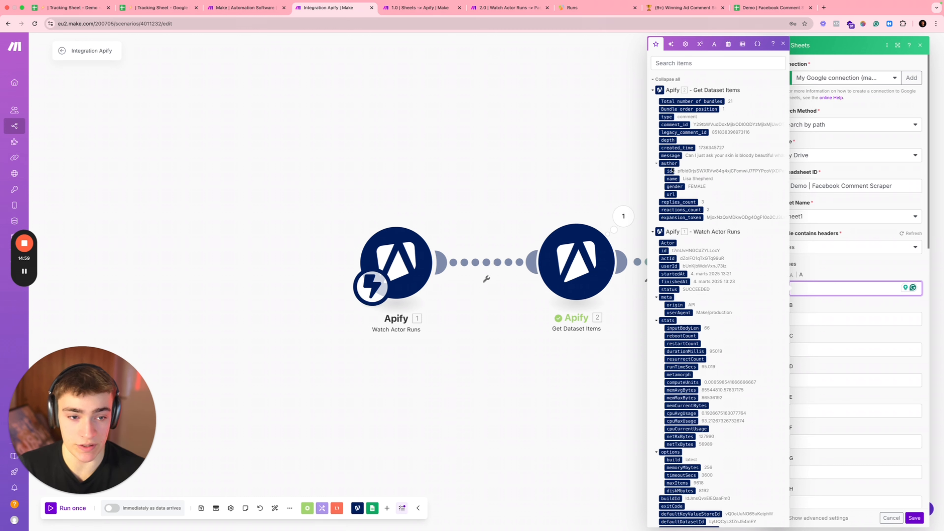
pyautogui.click(672, 179)
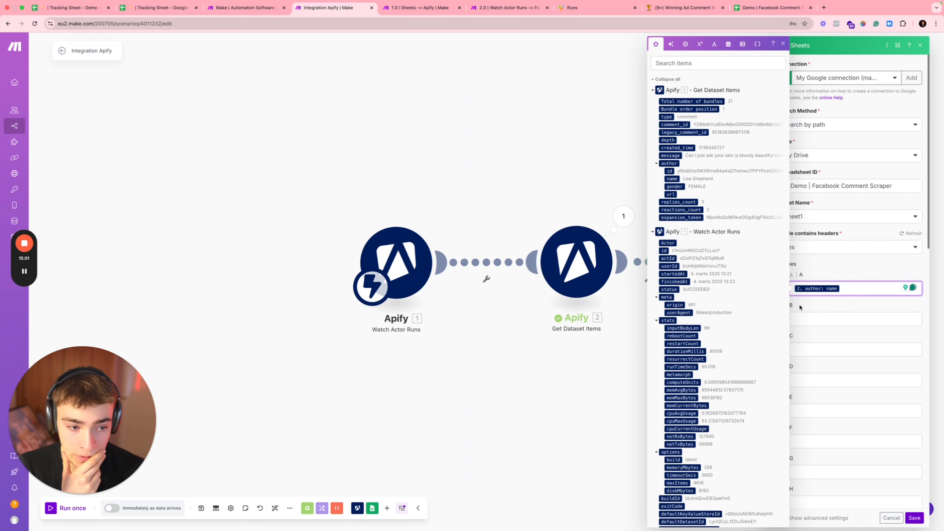
pyautogui.press('Tab')
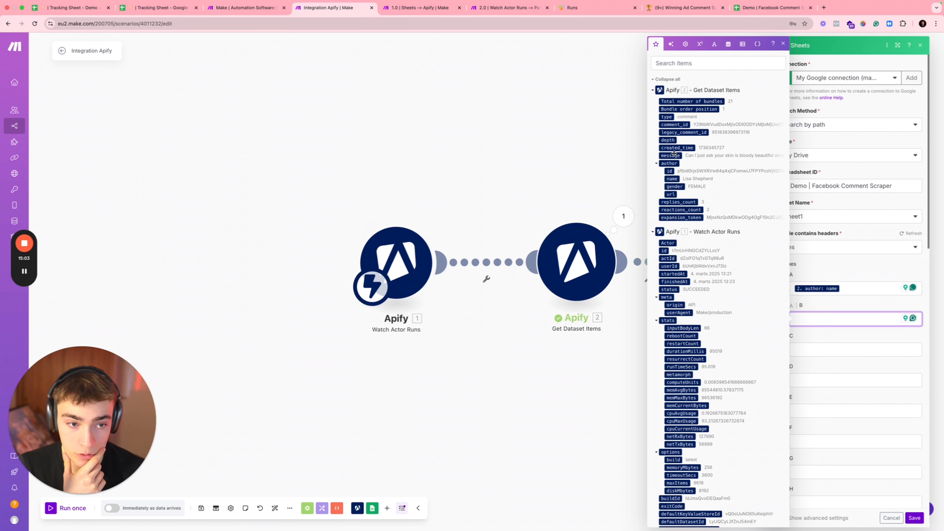
pyautogui.click(673, 155)
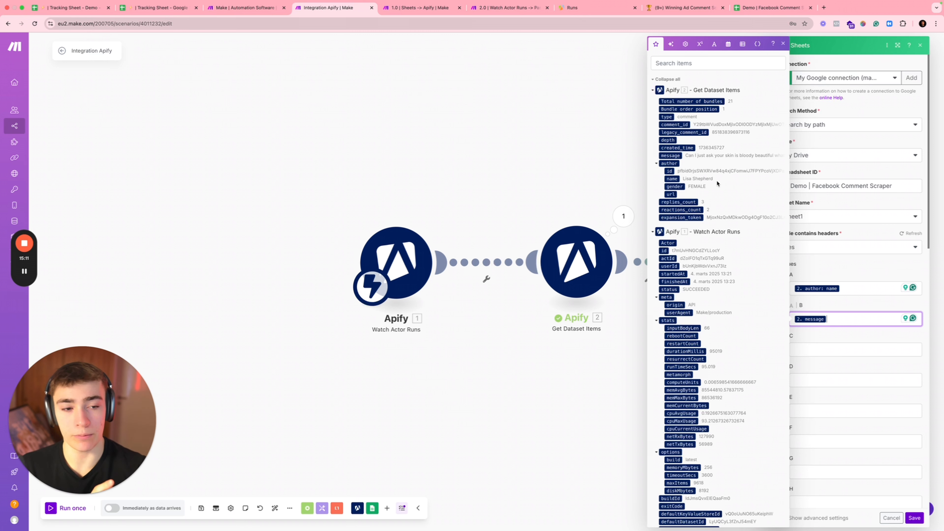
pyautogui.click(857, 267)
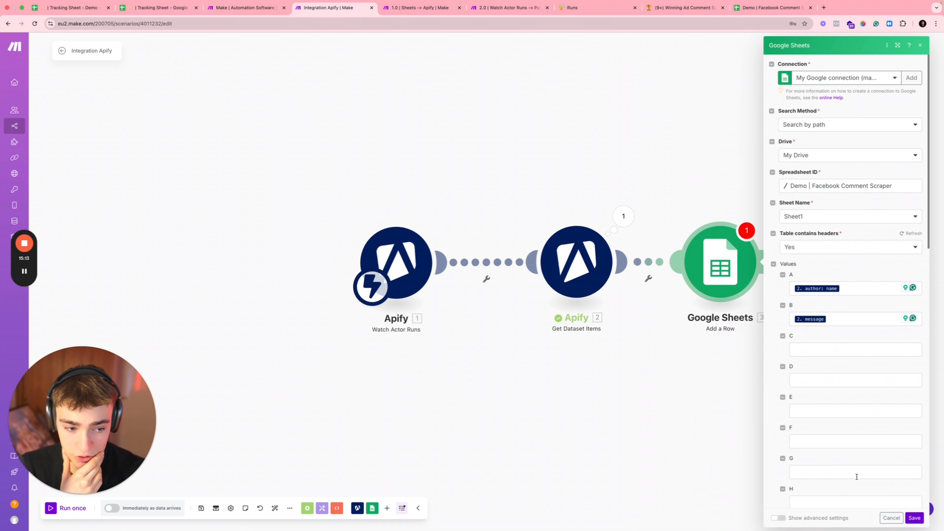
# Step: Save the Sheets module and test it alone with a sample name and the message 'I love you'
pyautogui.click(914, 518)
pyautogui.rightClick(720, 280)
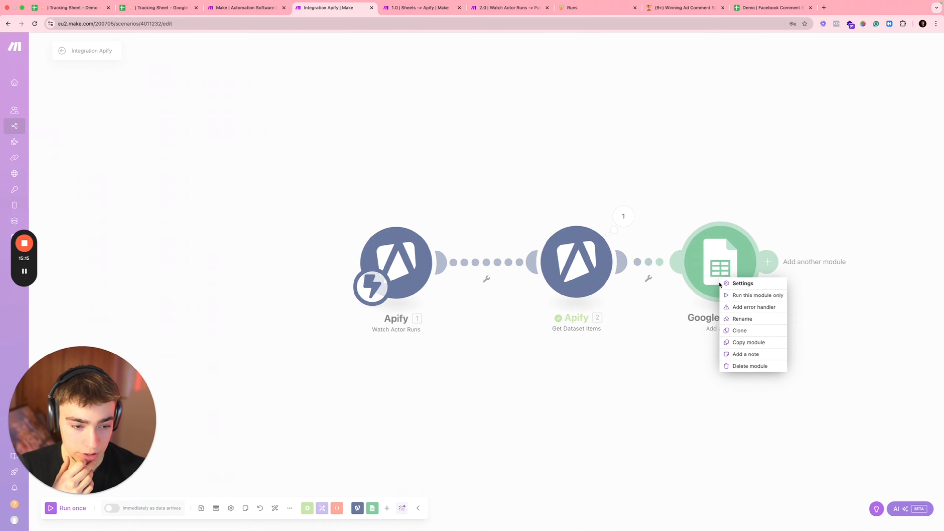
pyautogui.click(734, 299)
pyautogui.click(828, 310)
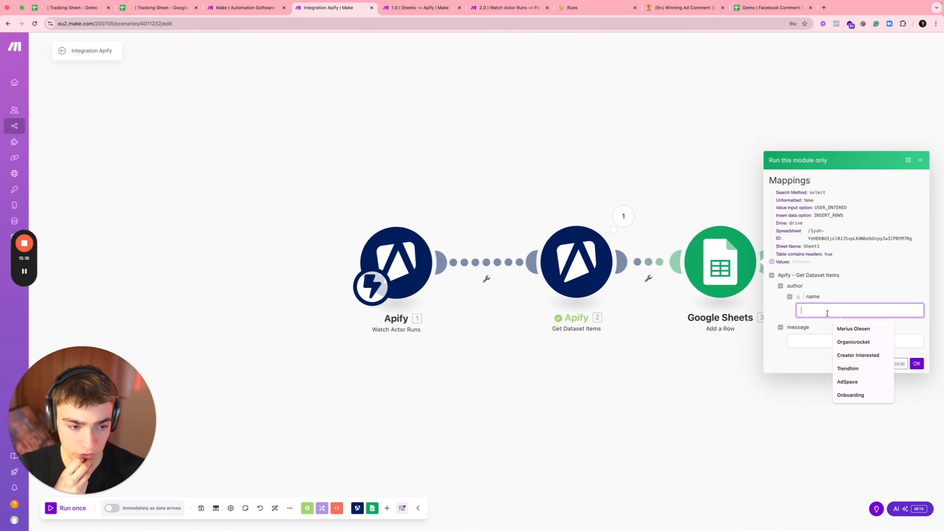
pyautogui.click(853, 329)
pyautogui.click(809, 343)
pyautogui.click(838, 359)
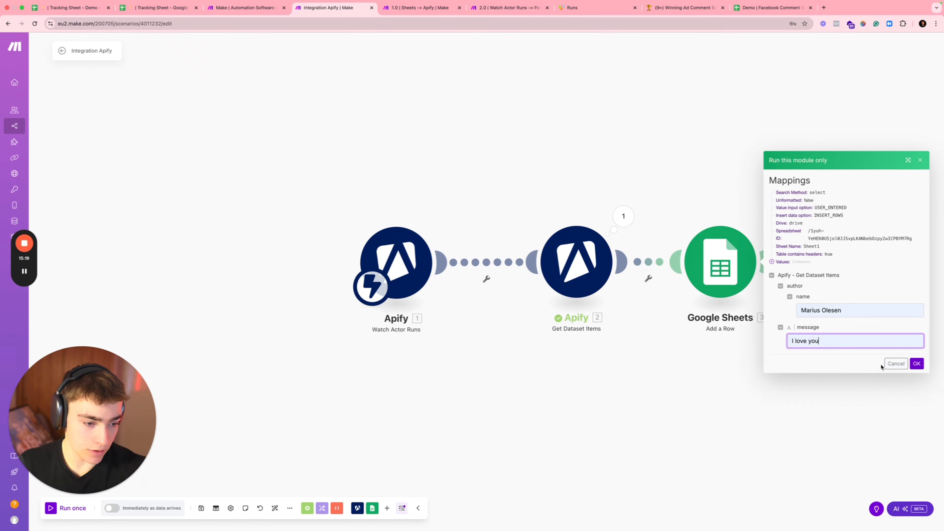
pyautogui.click(917, 363)
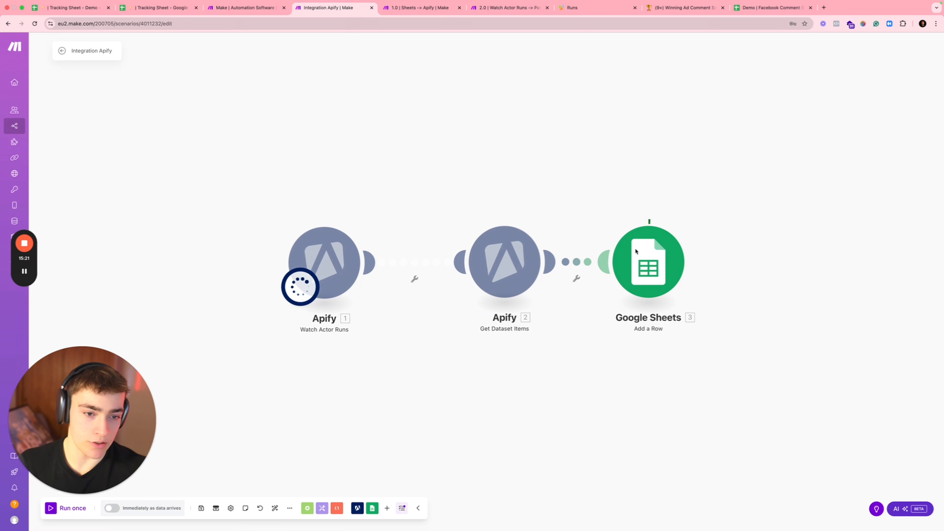
pyautogui.click(771, 7)
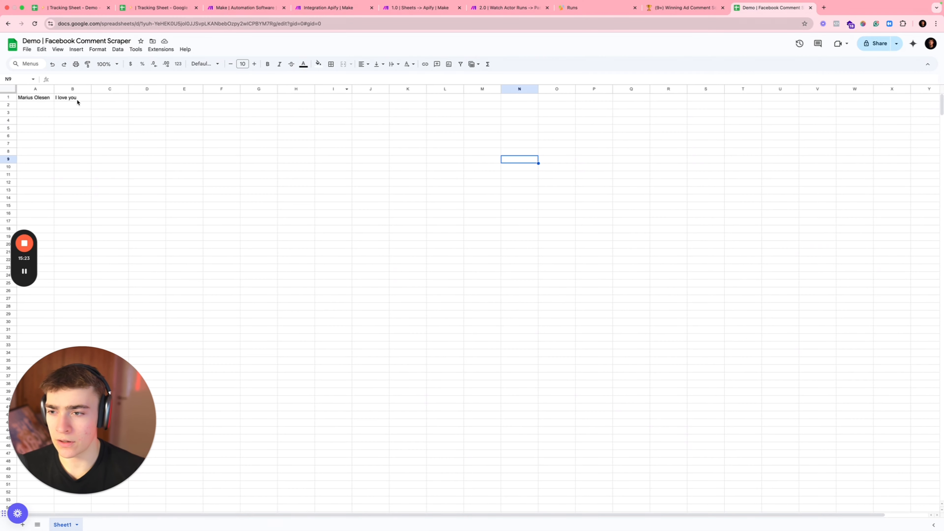
# Step: Replace the test row in columns A:B with 'Name' and 'Comment' headers, then go back to Make
pyautogui.click(41, 99)
pyautogui.moveTo(36, 89); pyautogui.dragTo(60, 89)
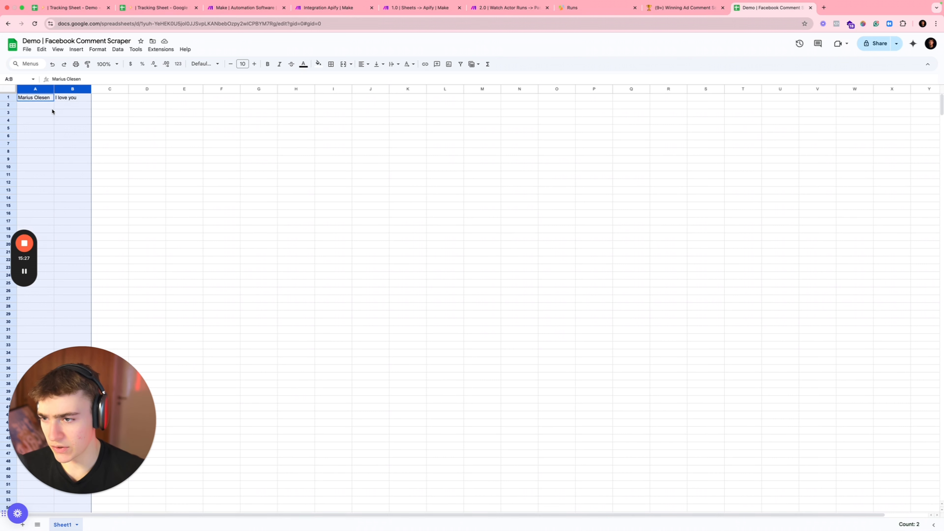
pyautogui.click(24, 271)
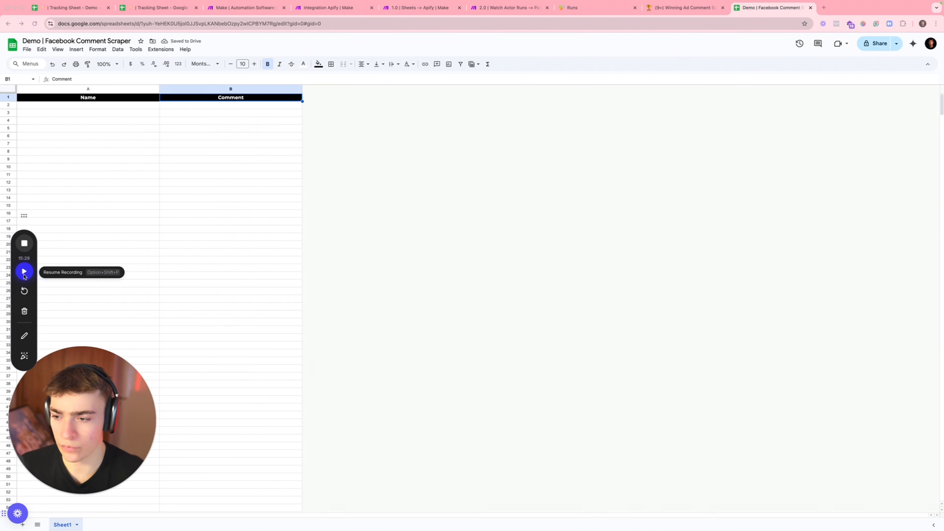
pyautogui.click(24, 272)
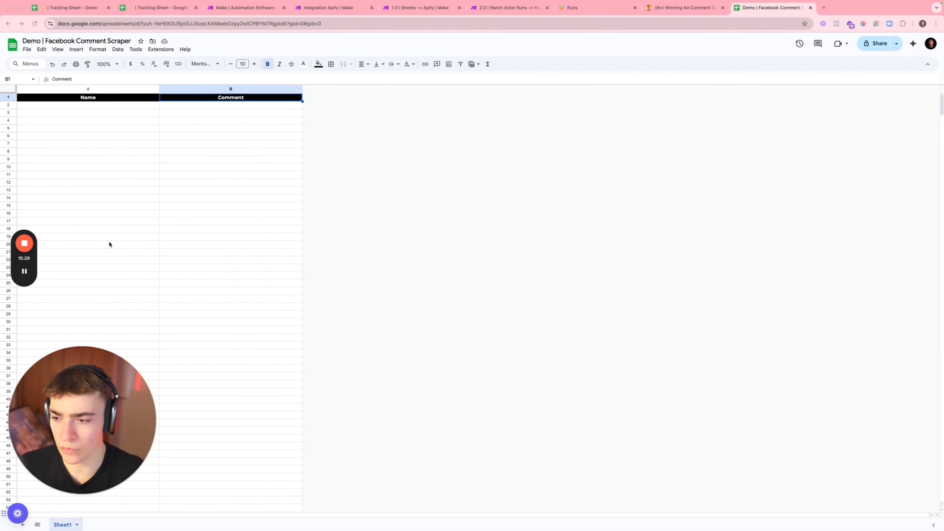
pyautogui.click(211, 105)
pyautogui.click(234, 143)
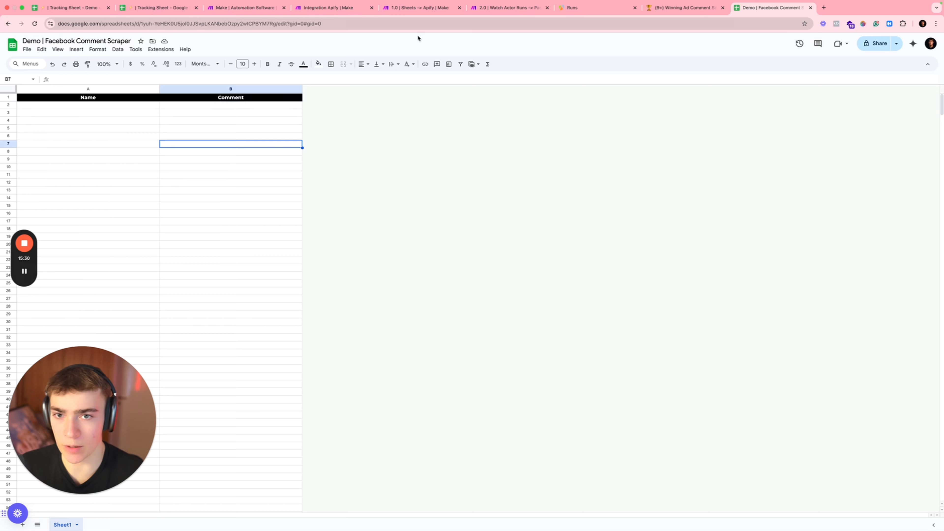
pyautogui.click(422, 8)
pyautogui.click(327, 8)
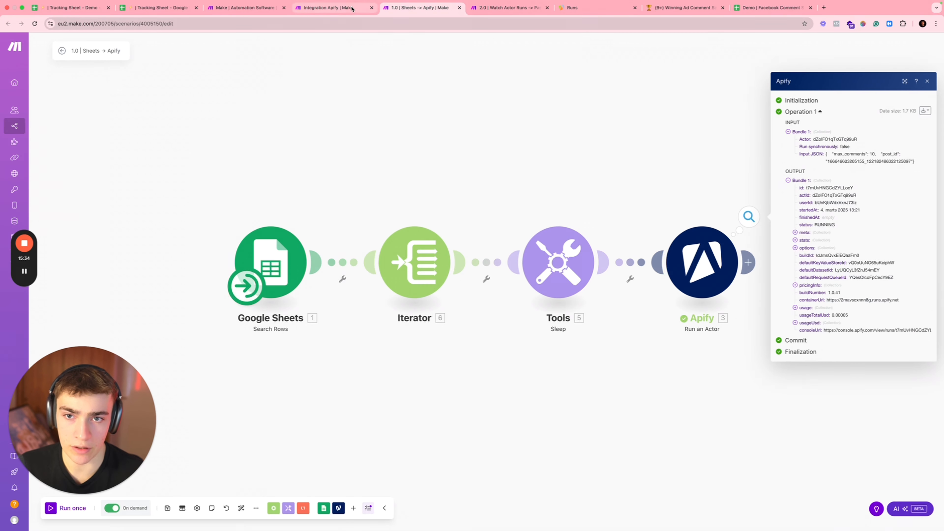
# Step: Test Get Dataset Items alone with the pasted dataset ID, returning one bundle
pyautogui.click(656, 147)
pyautogui.rightClick(506, 267)
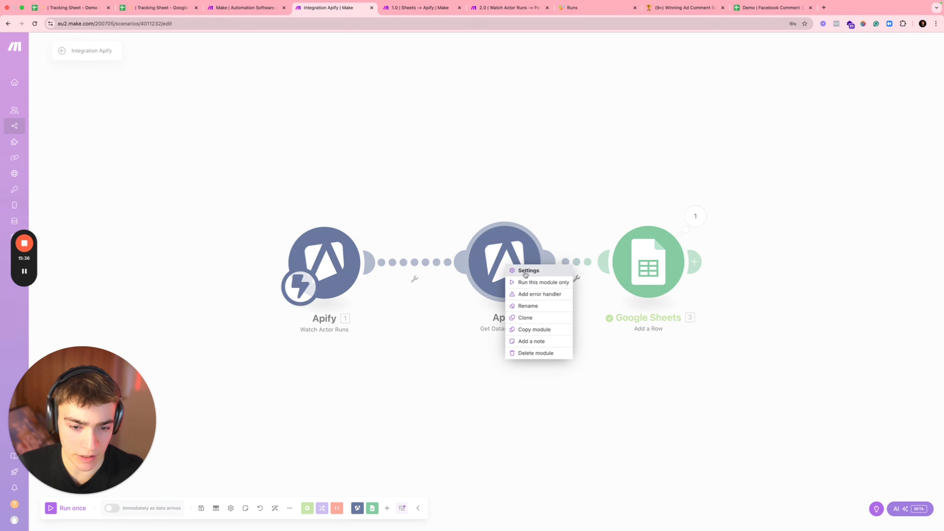
pyautogui.click(509, 263)
pyautogui.rightClick(509, 263)
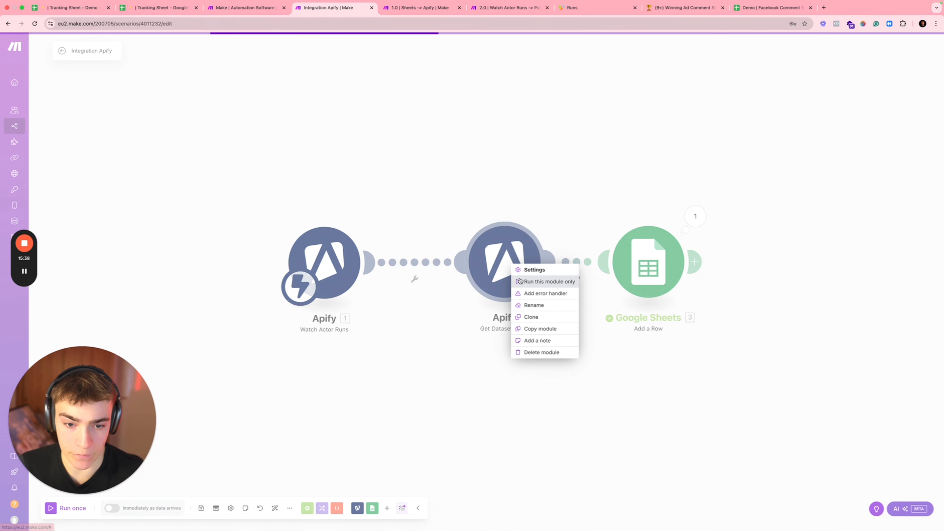
pyautogui.click(539, 281)
pyautogui.click(609, 297)
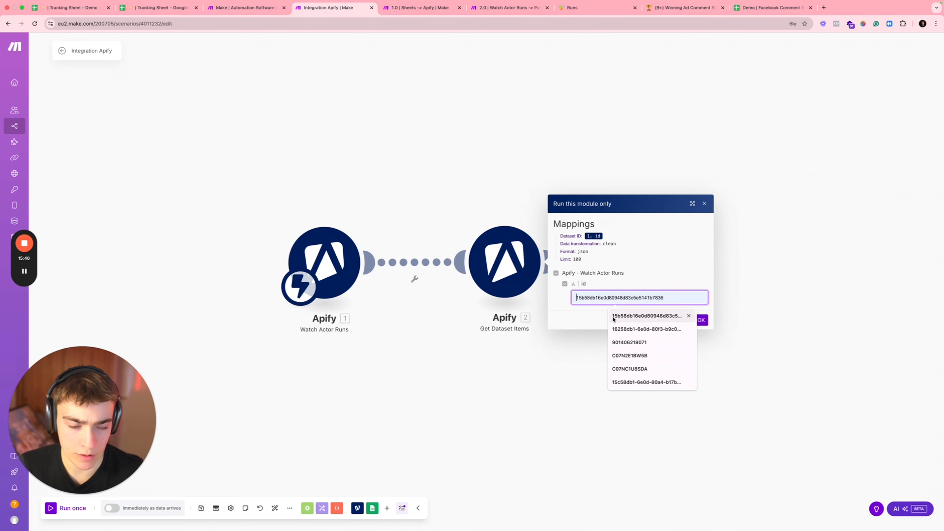
pyautogui.click(350, 268)
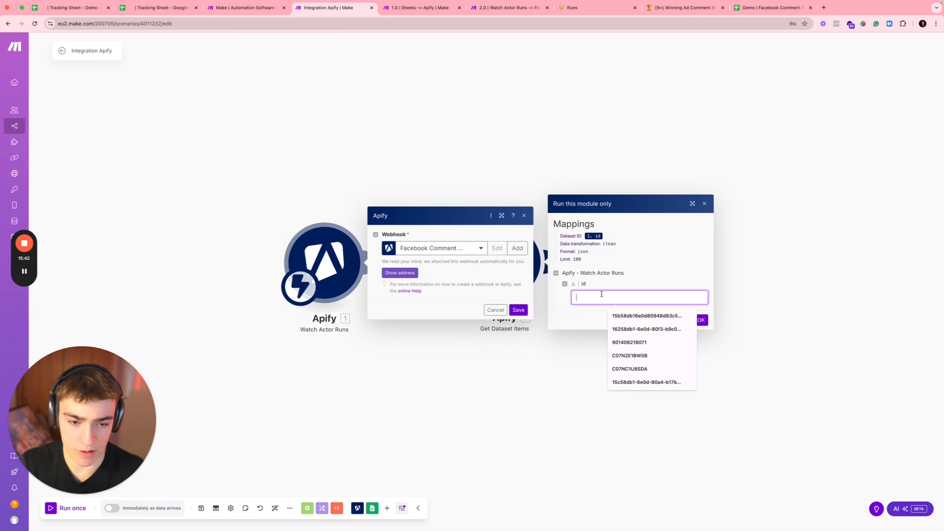
pyautogui.write('LyUQCyL3rZnJ54mEY')
pyautogui.click(701, 320)
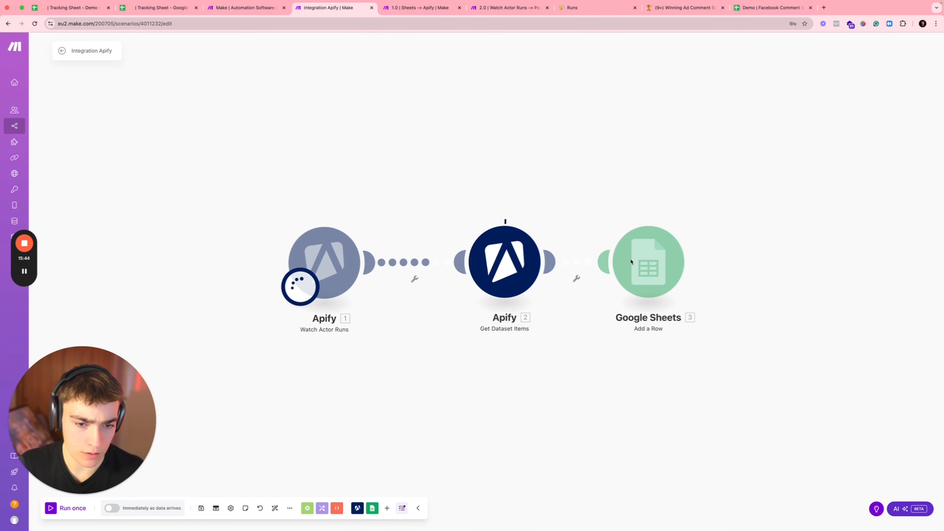
pyautogui.click(497, 177)
# Step: Start a single-module test of the Google Sheets step, then log back in from the Make homepage
pyautogui.rightClick(640, 260)
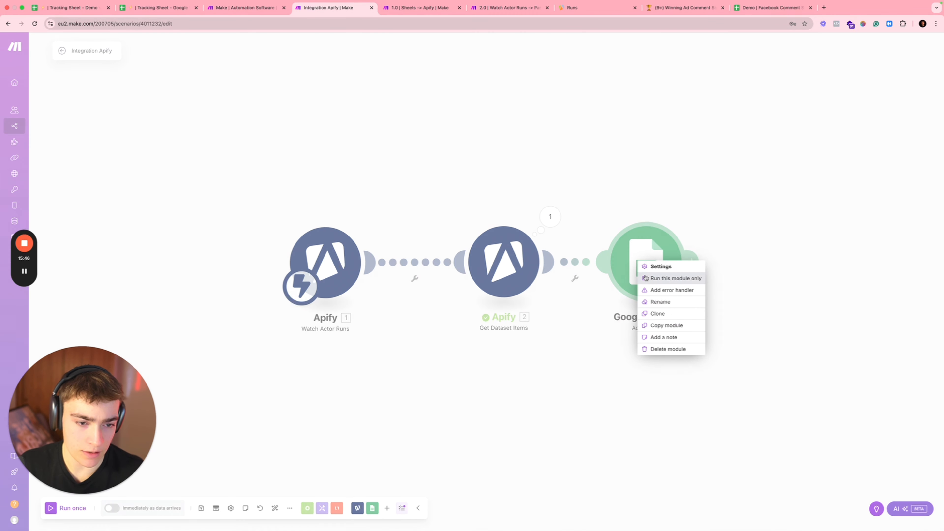
pyautogui.click(672, 276)
pyautogui.click(759, 309)
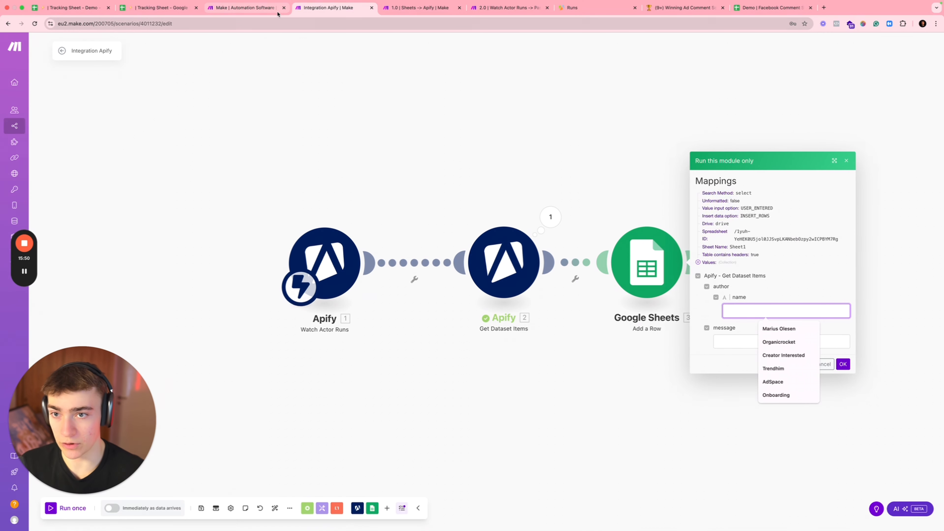
pyautogui.click(254, 13)
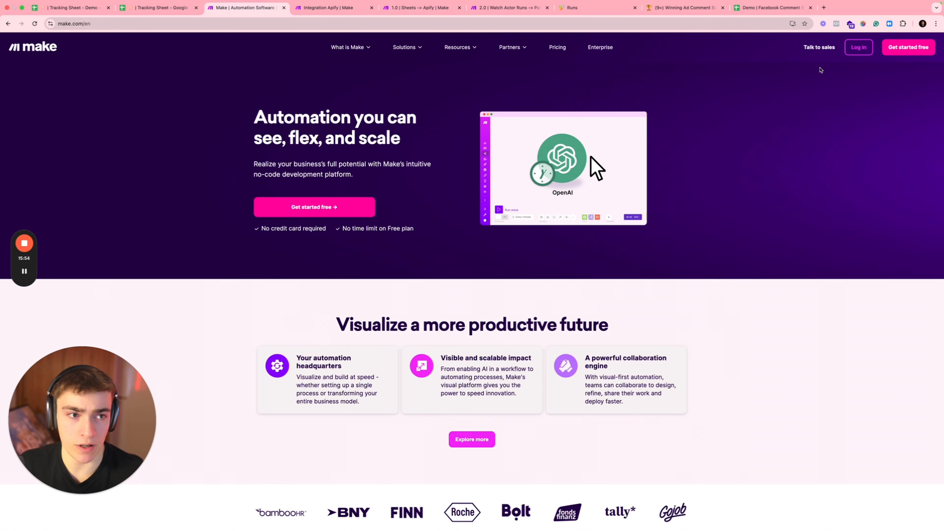
pyautogui.click(854, 52)
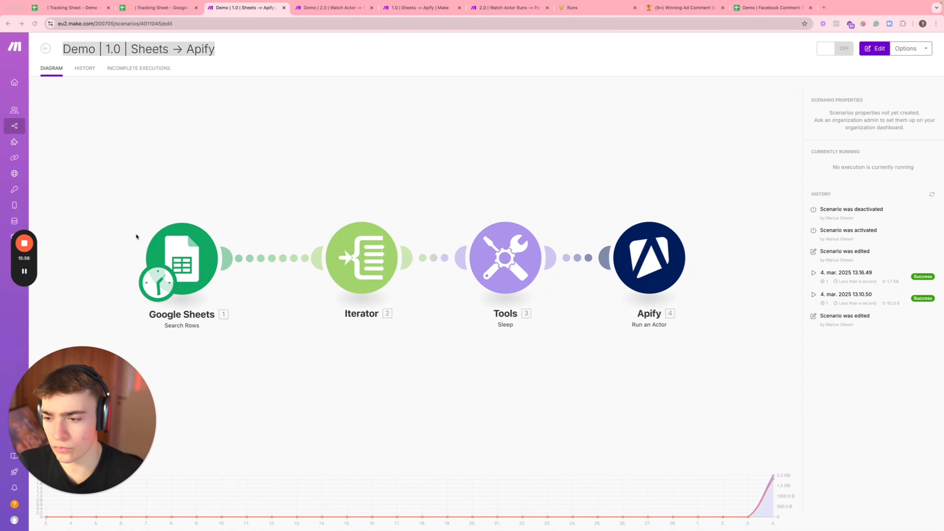
# Step: Set the Sheets module's schedule to On demand, save it, and activate the scenario
pyautogui.click(192, 192)
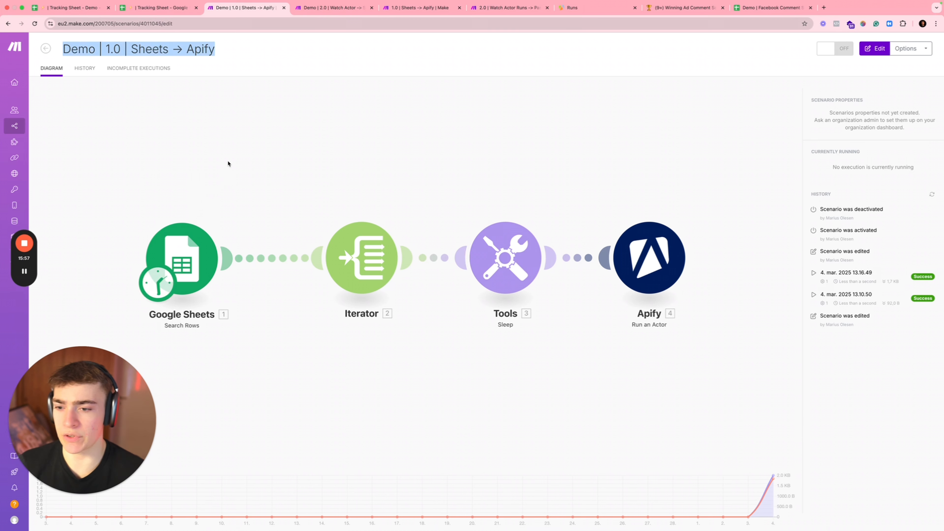
pyautogui.click(229, 286)
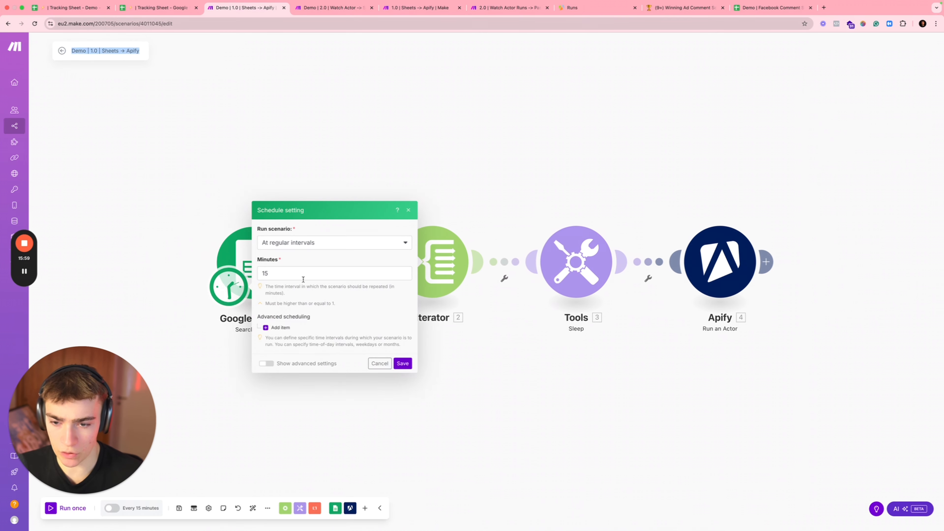
pyautogui.click(305, 243)
pyautogui.click(291, 335)
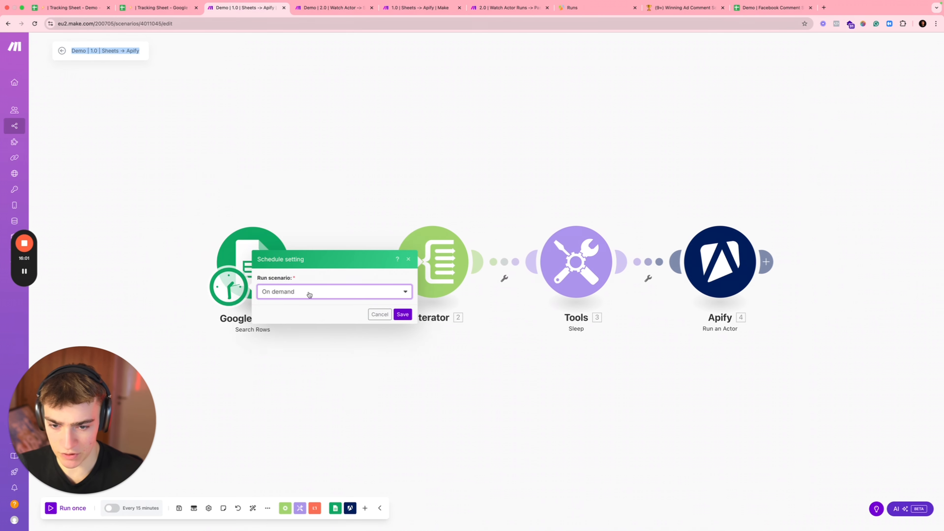
pyautogui.click(403, 314)
pyautogui.click(382, 317)
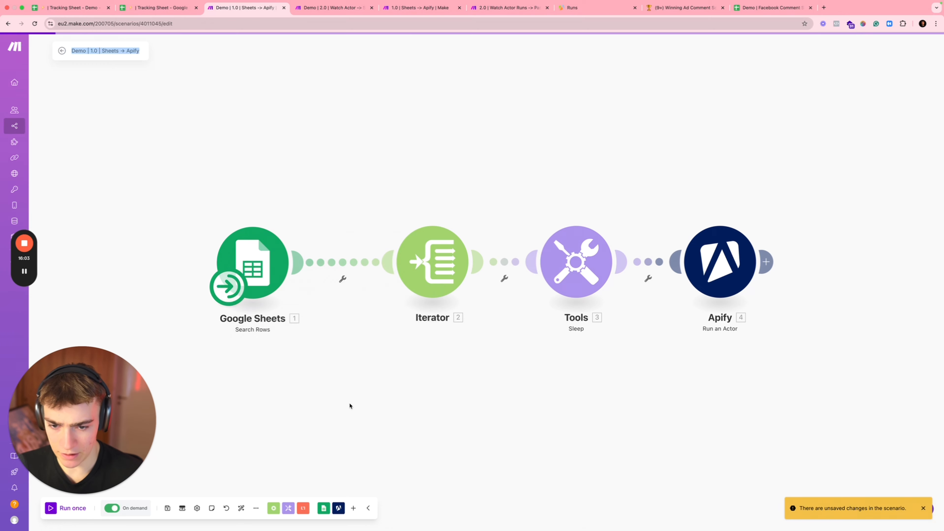
# Step: Check the Tracking Sheet and the Watch Actor → Sheets scenario, then return to Sheets → Apify
pyautogui.click(148, 10)
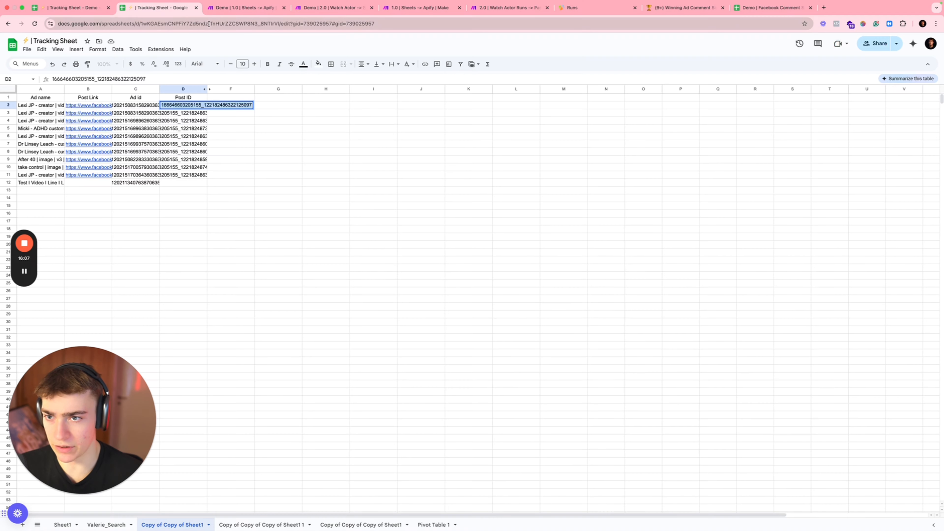
pyautogui.click(245, 8)
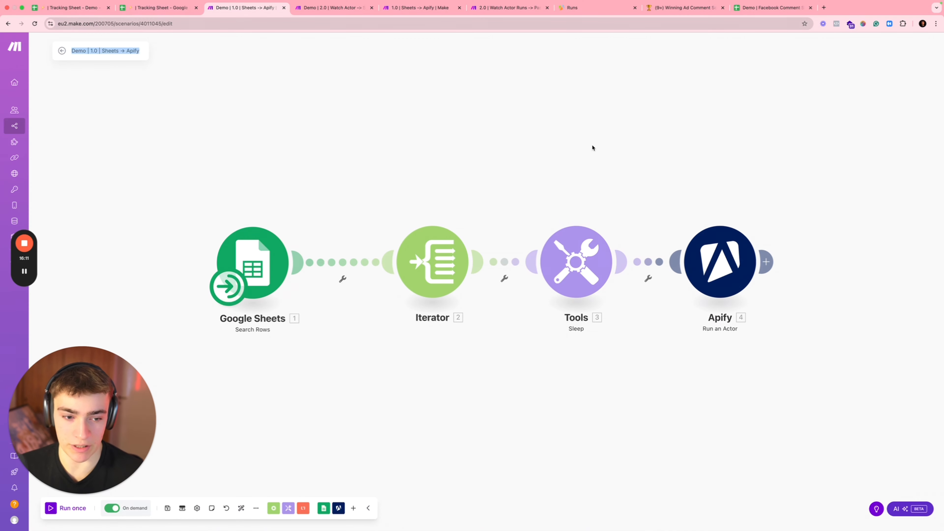
pyautogui.click(327, 7)
pyautogui.moveTo(218, 190); pyautogui.dragTo(261, 185)
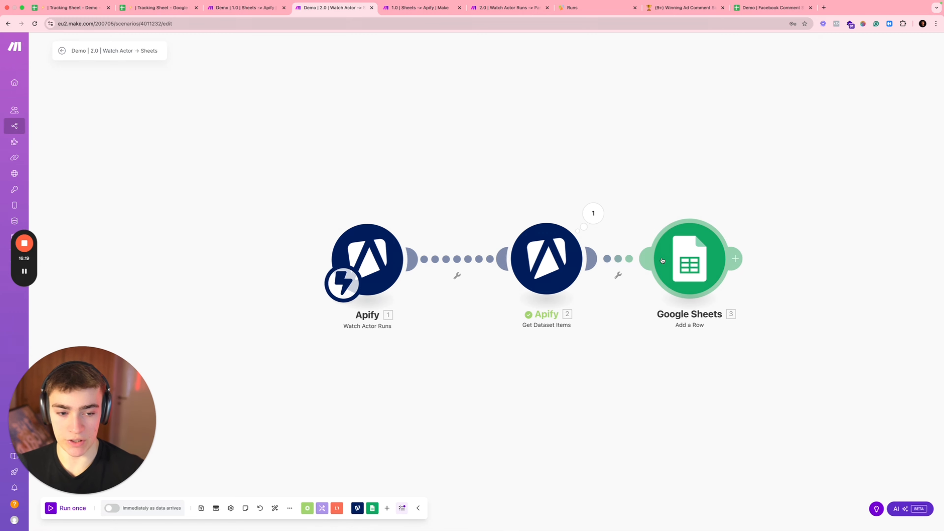
pyautogui.click(260, 8)
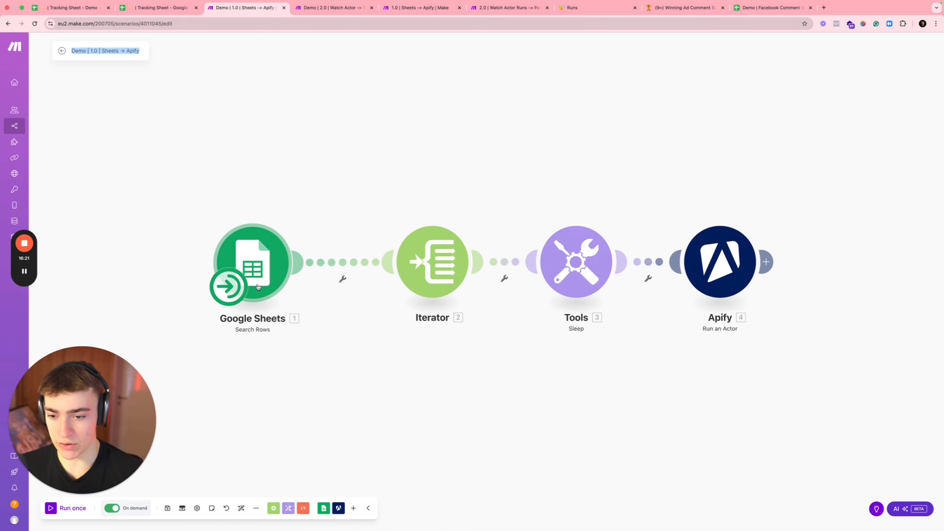
pyautogui.rightClick(262, 260)
# Step: Test the Sheets search module alone, run the whole scenario once, and confirm the new Apify run
pyautogui.click(275, 276)
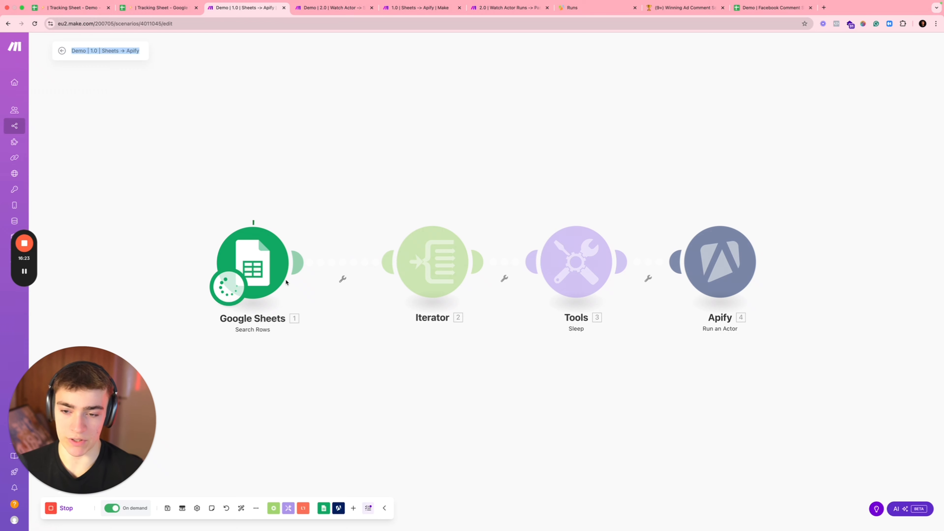
pyautogui.click(516, 211)
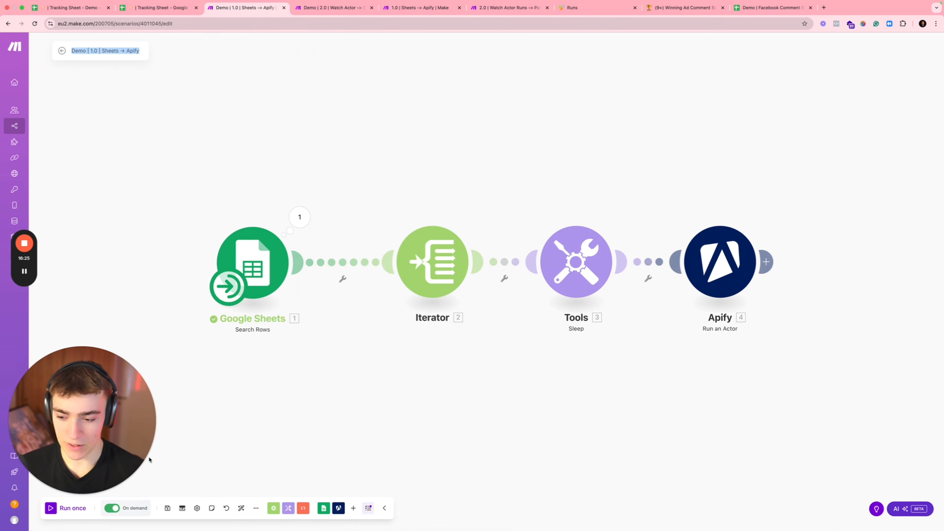
pyautogui.click(46, 514)
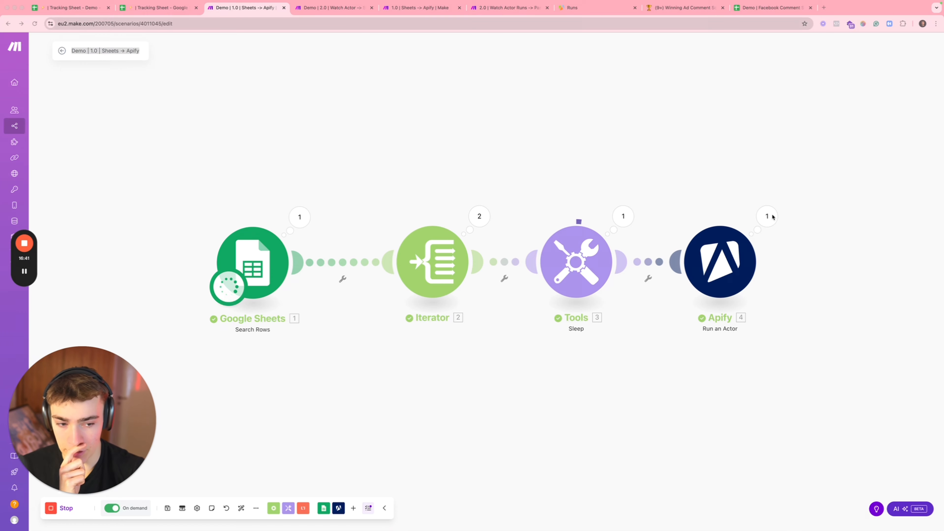
pyautogui.click(577, 8)
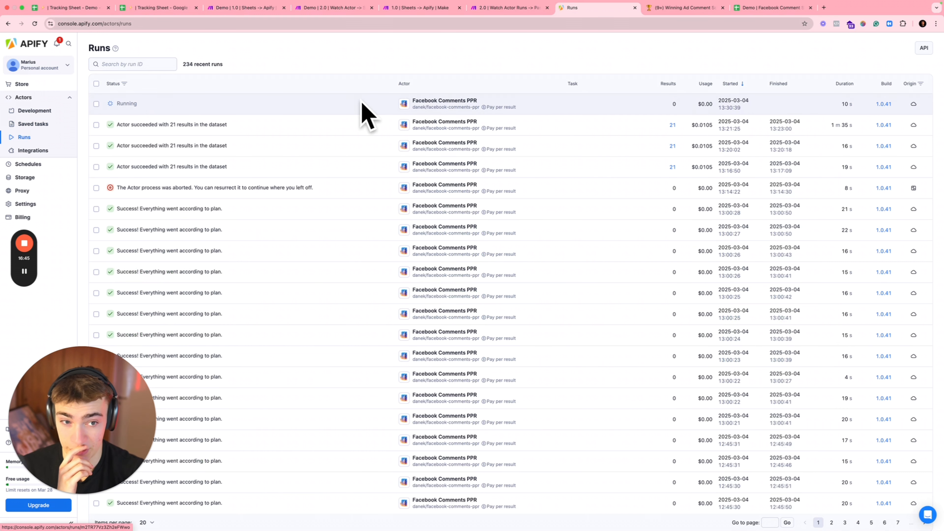
pyautogui.click(248, 12)
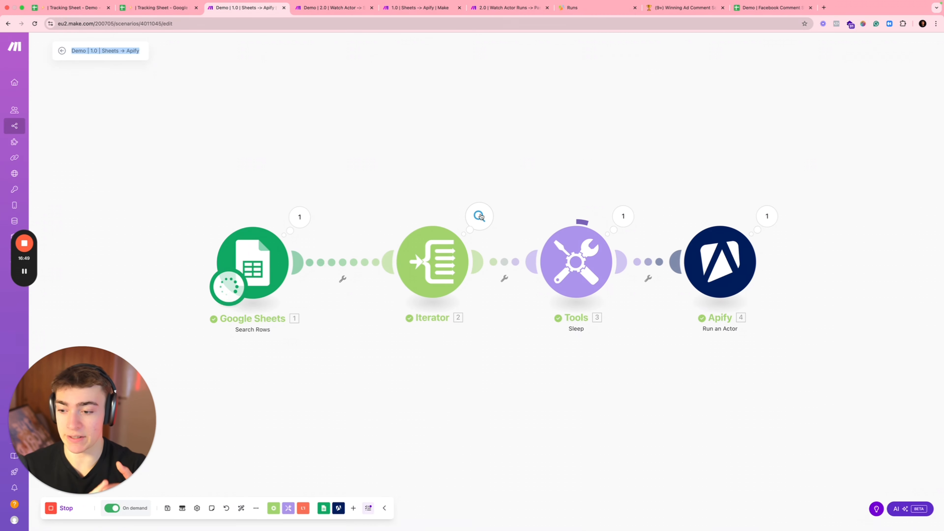
# Step: Inspect the Search Rows output, collapse its first five bundles, and close the details
pyautogui.click(299, 218)
pyautogui.click(339, 174)
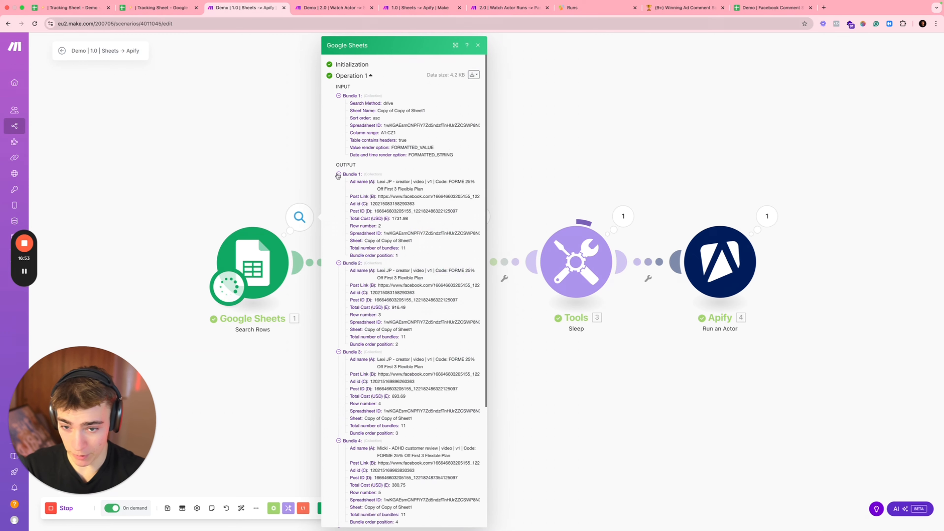
pyautogui.click(338, 182)
pyautogui.click(338, 190)
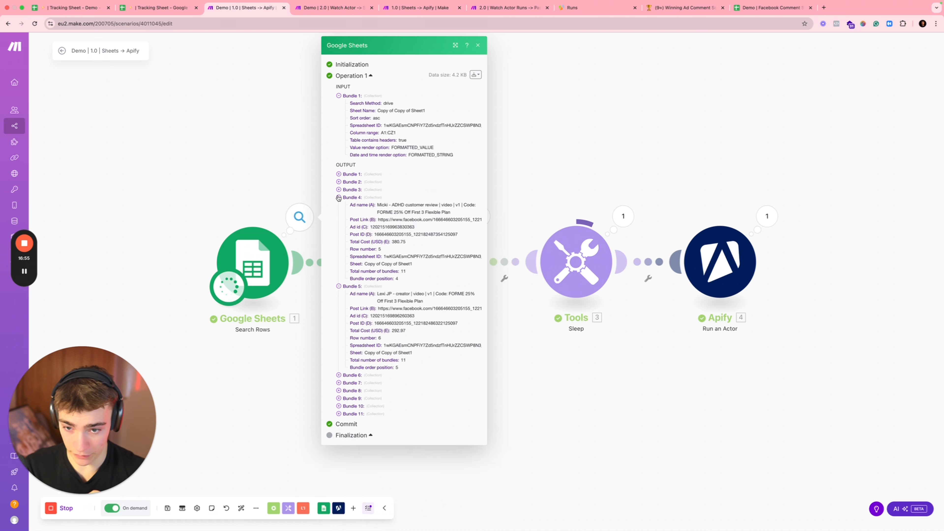
pyautogui.click(339, 197)
pyautogui.click(339, 224)
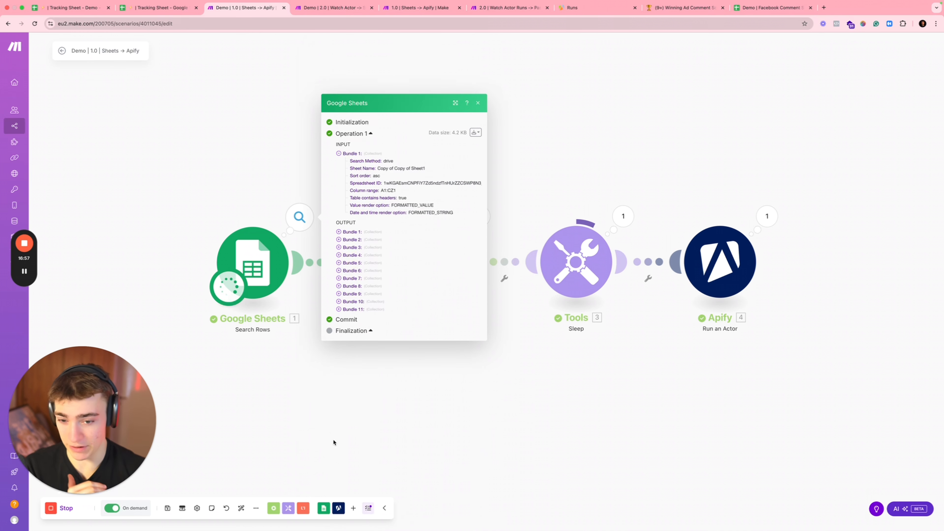
pyautogui.click(354, 389)
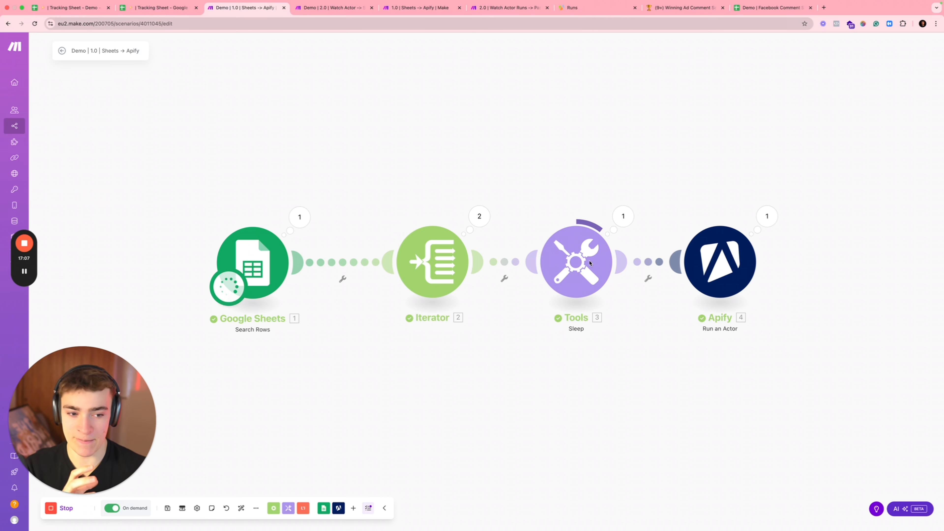
# Step: Check the Apify runs, then open Get Dataset Items and select its existing '1. id' Dataset ID mapping
pyautogui.click(332, 8)
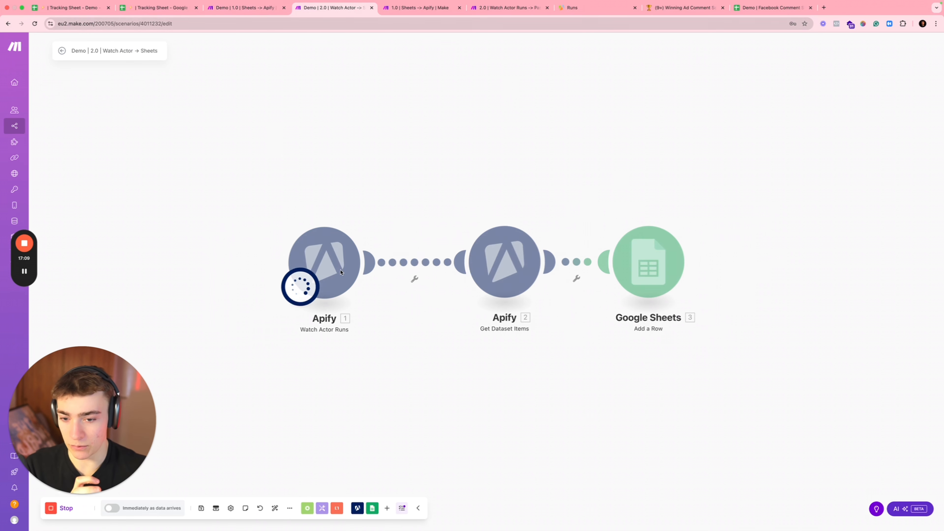
pyautogui.click(591, 7)
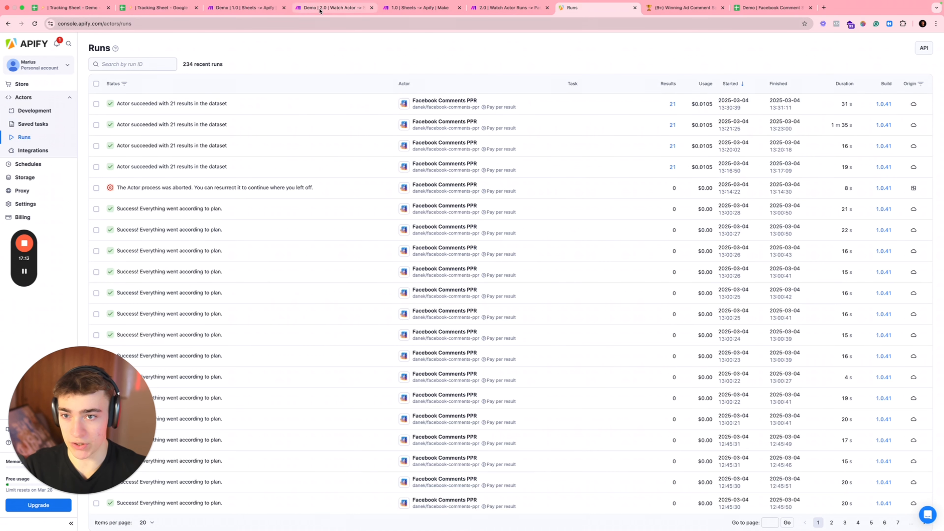
pyautogui.click(327, 8)
pyautogui.click(503, 231)
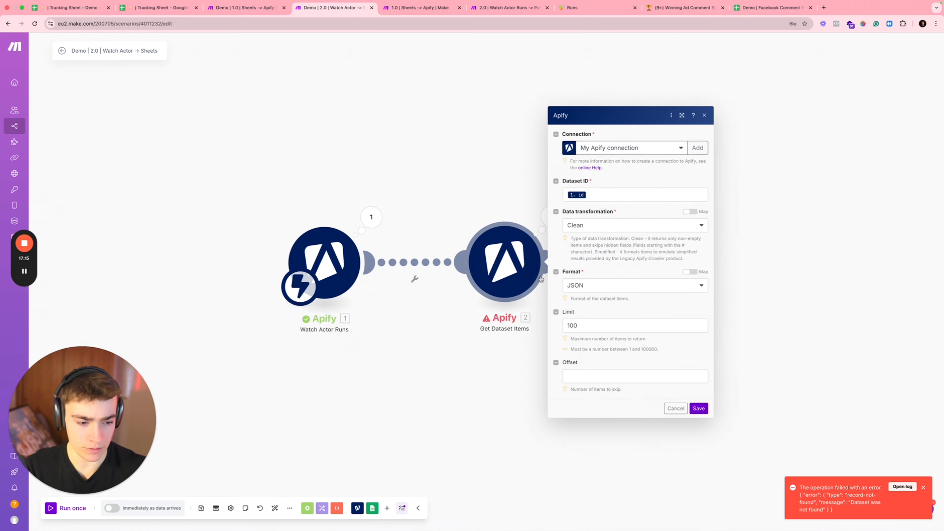
pyautogui.click(596, 196)
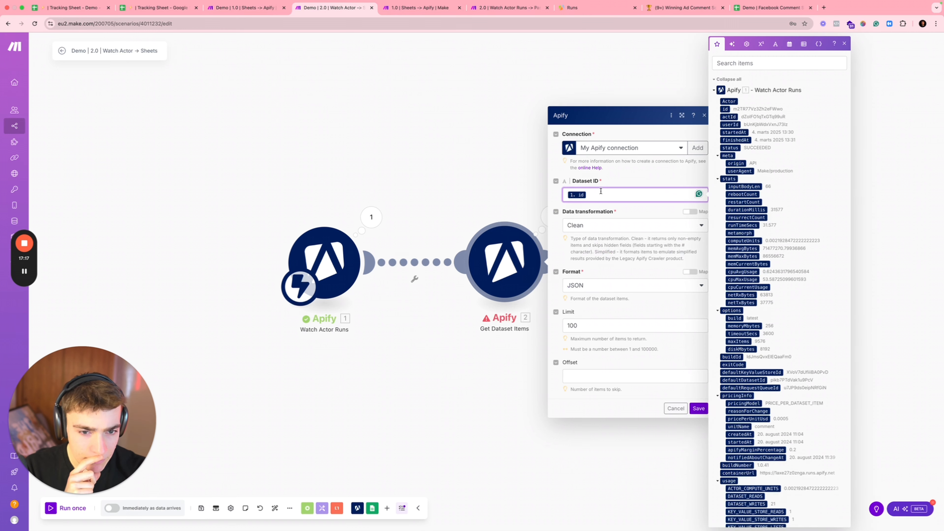
pyautogui.press('super+a')
# Step: Replace it with '1. defaultDatasetId', save, and run the Watch Actor → Sheets scenario once
pyautogui.write('data')
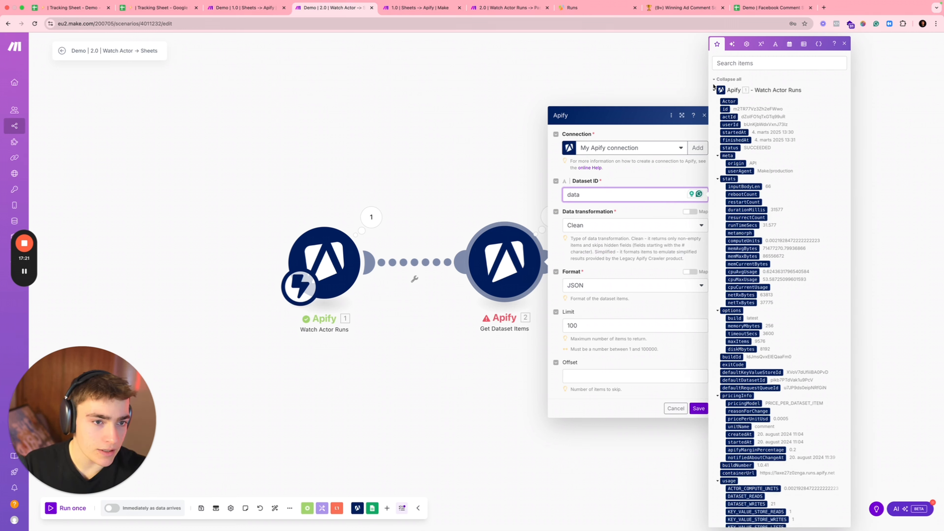
pyautogui.click(729, 63)
pyautogui.write('data')
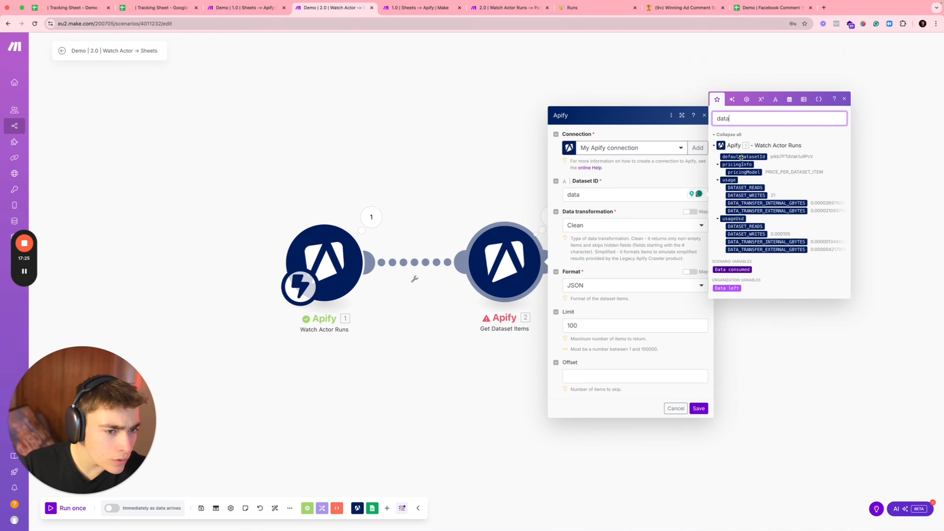
pyautogui.moveTo(741, 158); pyautogui.dragTo(708, 166)
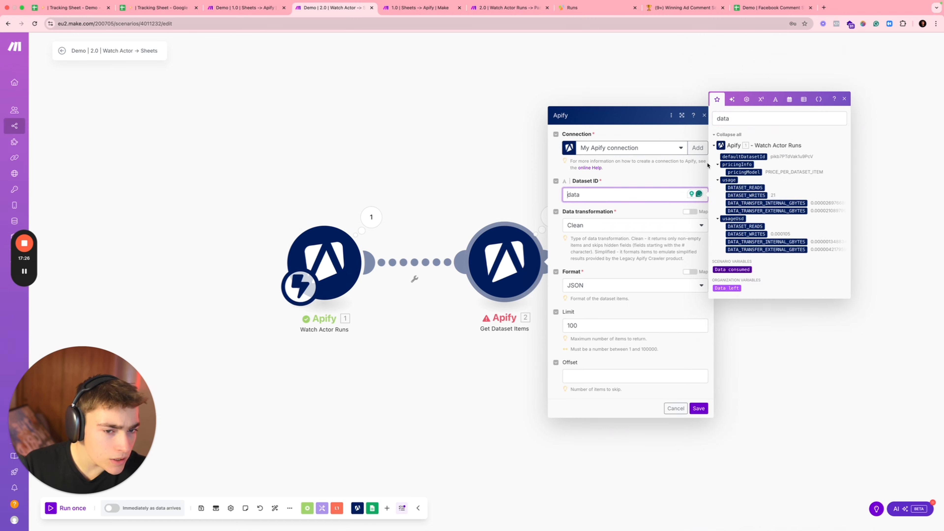
pyautogui.click(736, 157)
pyautogui.moveTo(641, 195); pyautogui.dragTo(624, 195)
pyautogui.press('BackSpace')
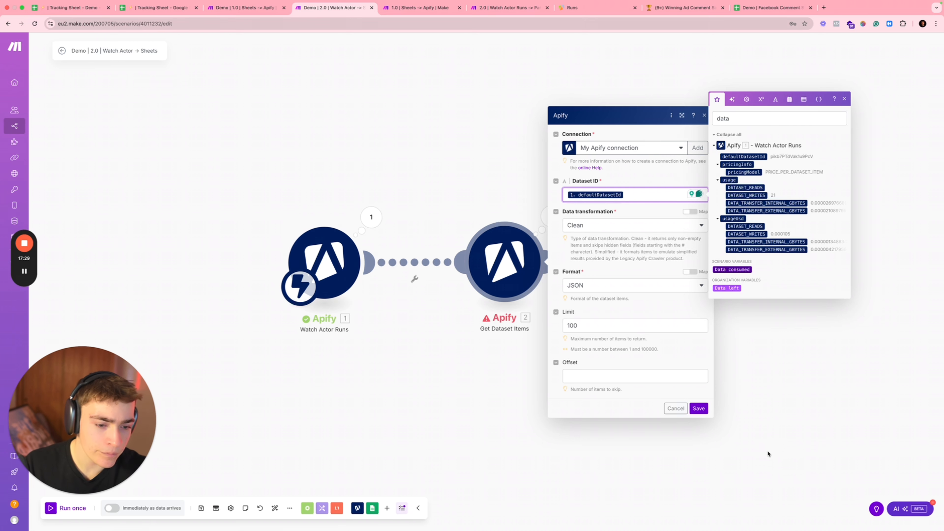
pyautogui.click(699, 408)
pyautogui.click(67, 509)
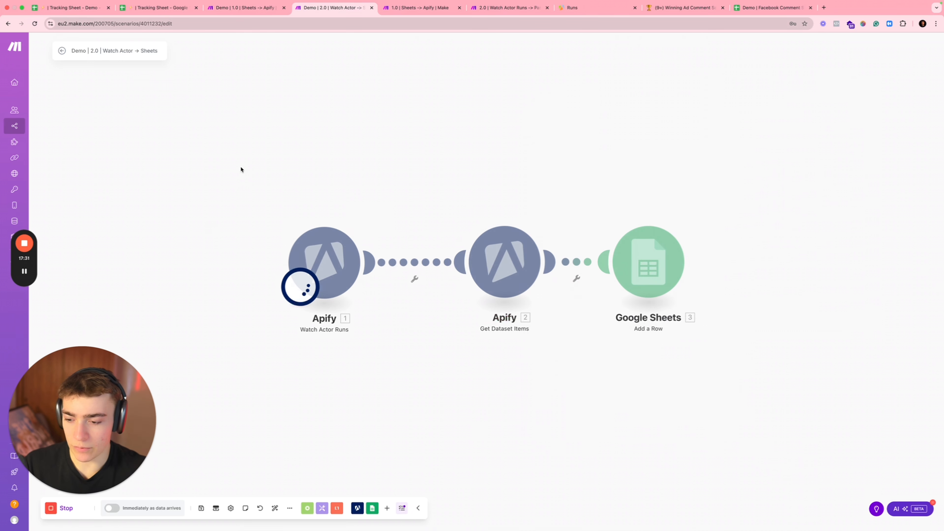
# Step: Check both scenarios and the Apify runs list, then view the sheet filled with 21 scraped comments
pyautogui.click(241, 16)
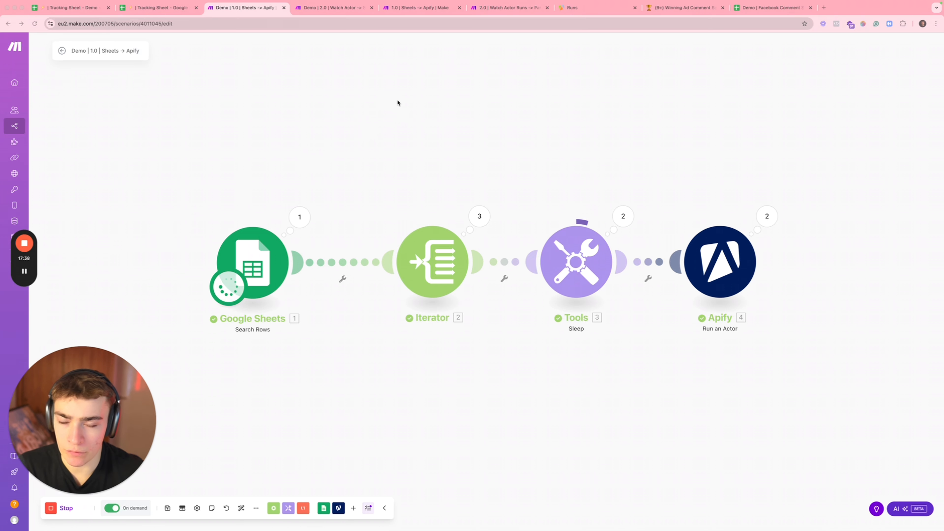
pyautogui.click(582, 8)
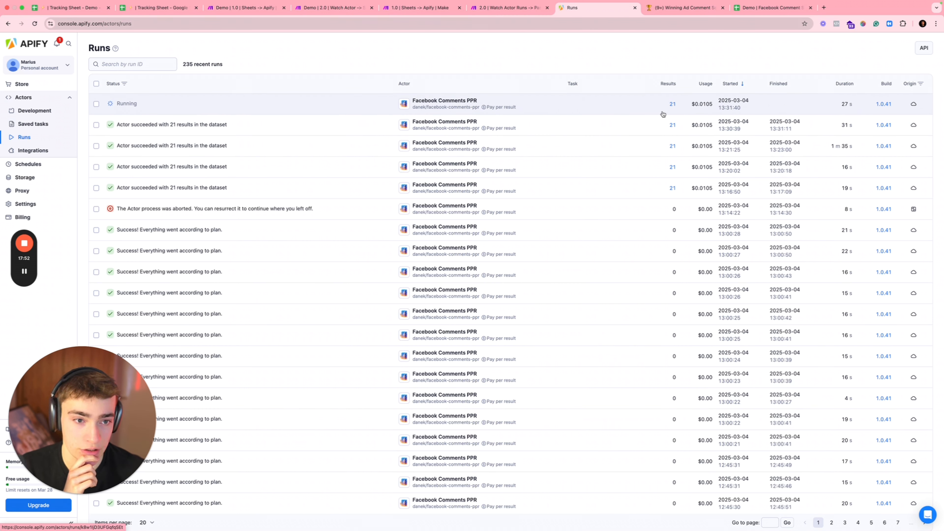
pyautogui.click(333, 14)
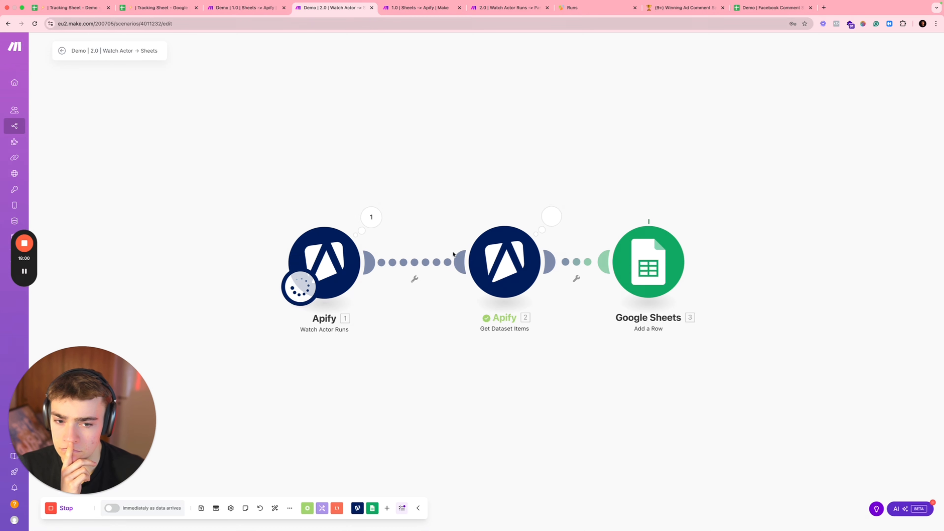
pyautogui.click(769, 7)
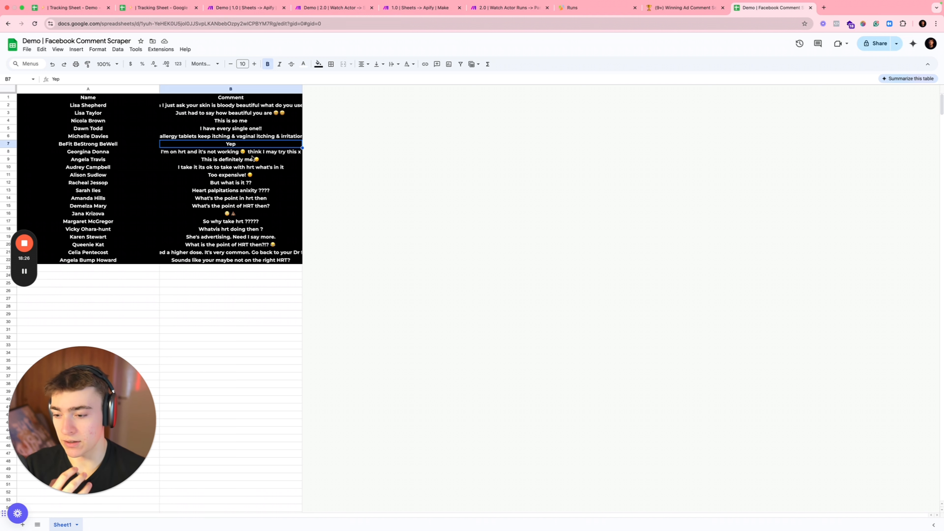
# Step: Read the scraped comments in cells B2 to B19, then return to the Watch Actor → Sheets scenario
pyautogui.click(230, 238)
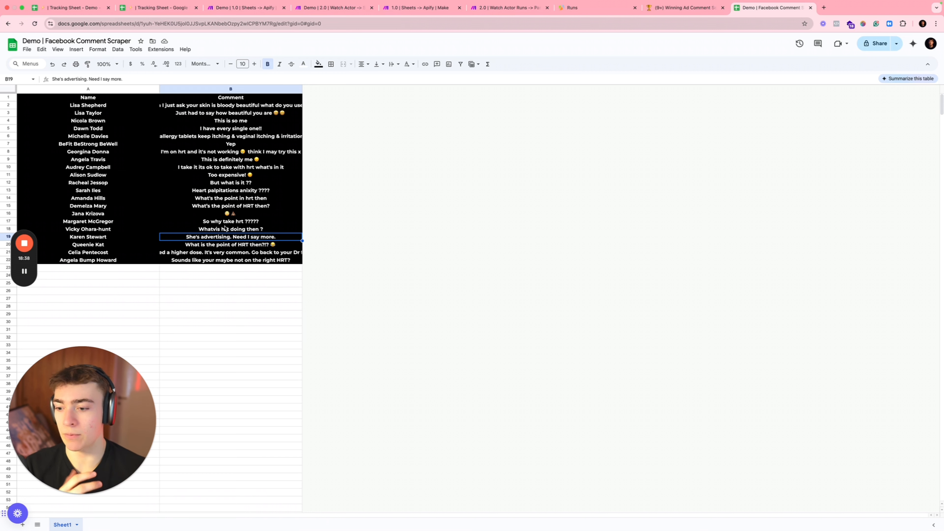
pyautogui.click(217, 107)
pyautogui.doubleClick(216, 107)
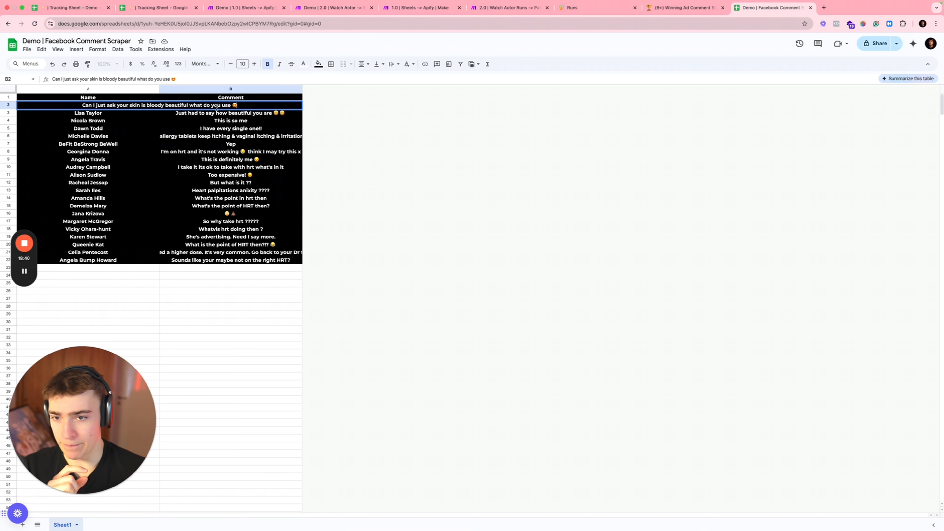
pyautogui.moveTo(219, 113); pyautogui.dragTo(221, 150)
pyautogui.doubleClick(218, 133)
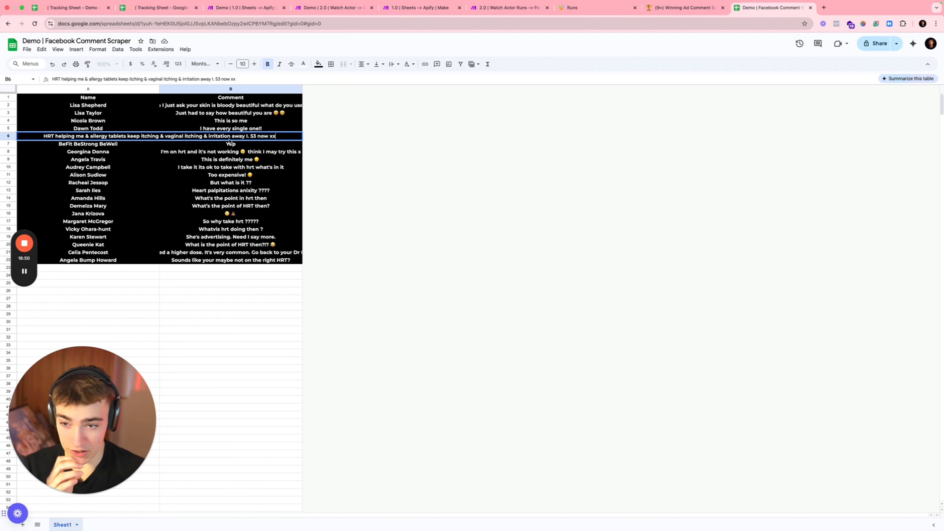
pyautogui.click(243, 160)
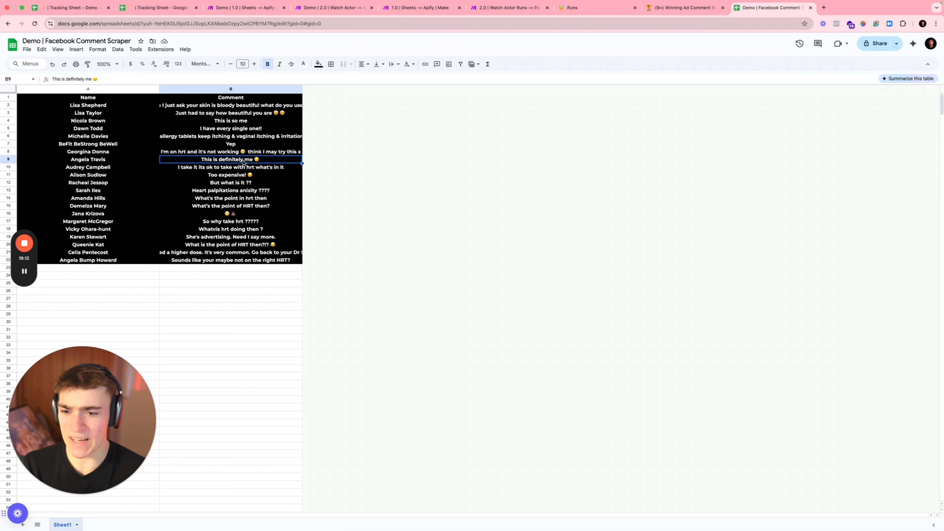
pyautogui.click(243, 7)
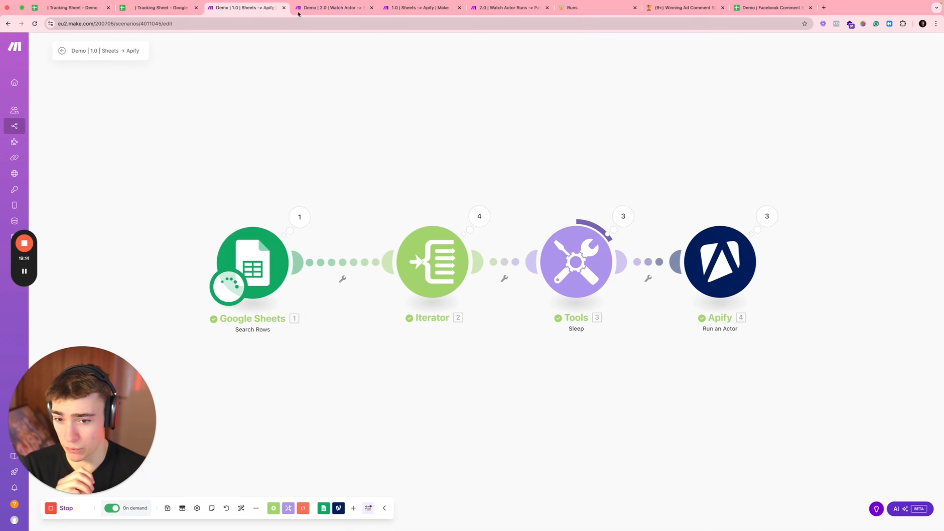
pyautogui.click(318, 8)
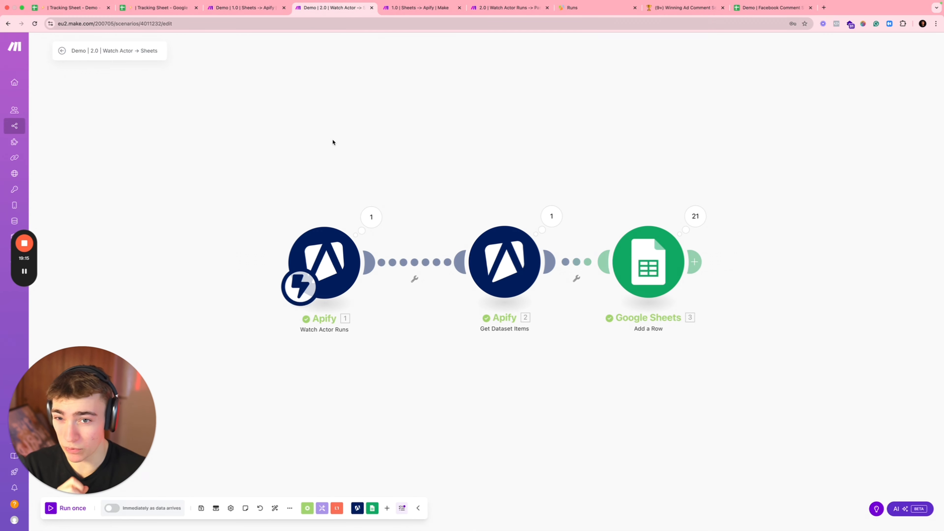
# Step: Open the Facebook Comment Scraper sheet to check the 21 rows the scenario added
pyautogui.click(740, 14)
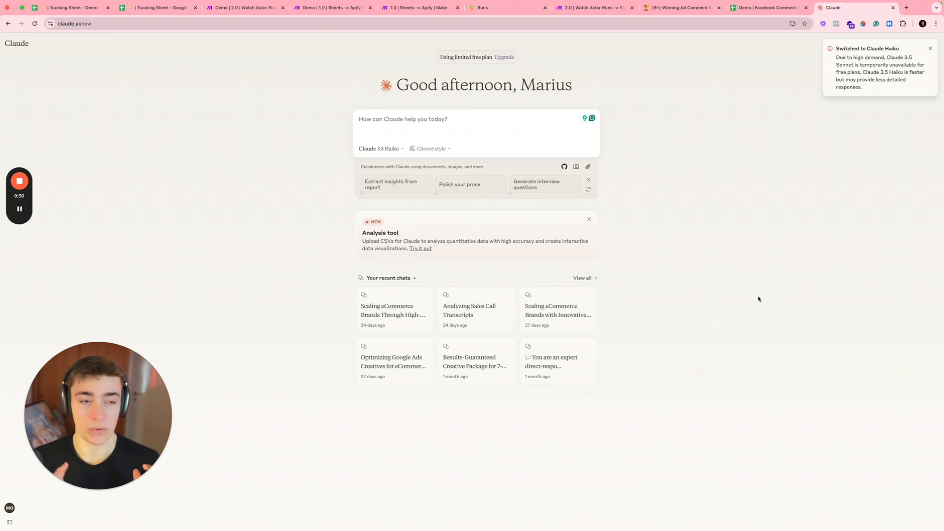
# Step: Dismiss the Switched to Claude Haiku notice and go to the Winning Ad Comment Scraper Notion page
pyautogui.click(930, 49)
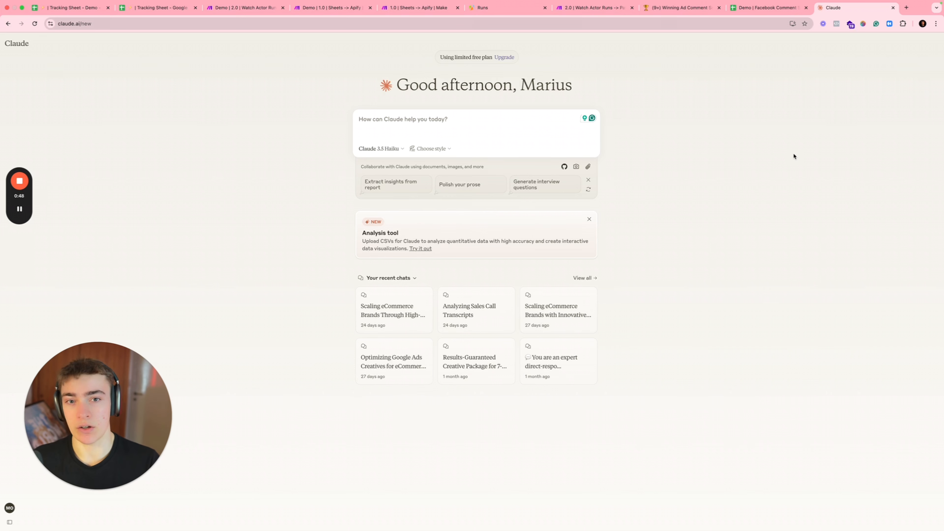
pyautogui.click(665, 8)
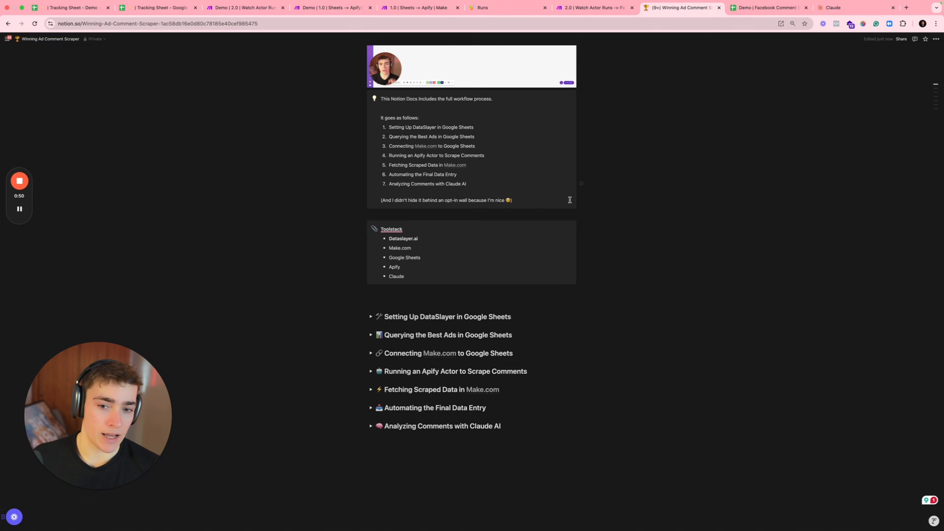
# Step: Expand 'Analyzing Comments with Claude AI' and select the Prompt 1 sentiment-analysis text
pyautogui.scroll(-3, 569, 200)
pyautogui.click(371, 366)
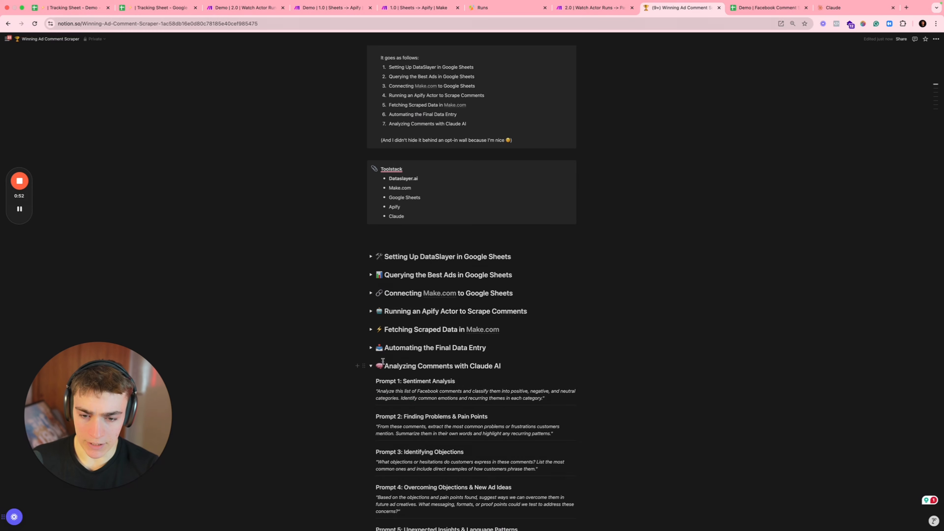
pyautogui.scroll(-6, 392, 330)
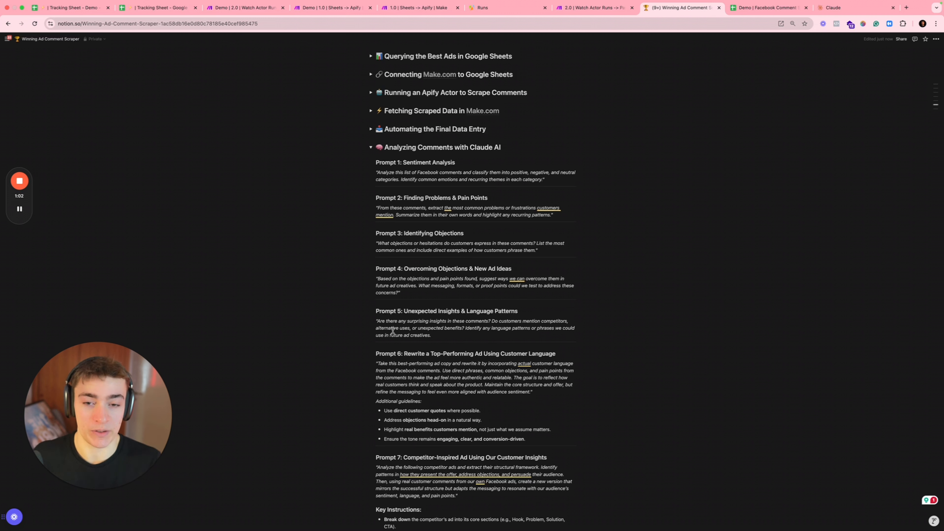
pyautogui.tripleClick(450, 173)
pyautogui.press('cmd+c')
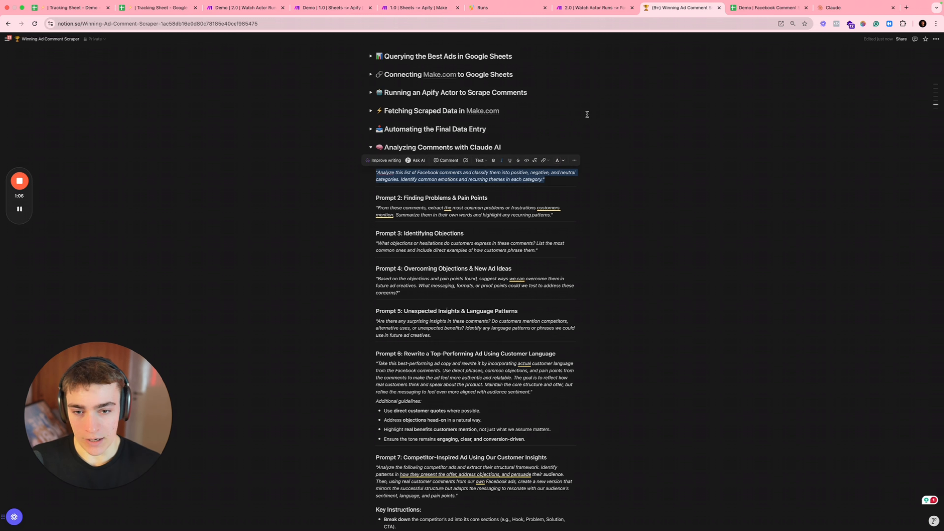
pyautogui.click(836, 9)
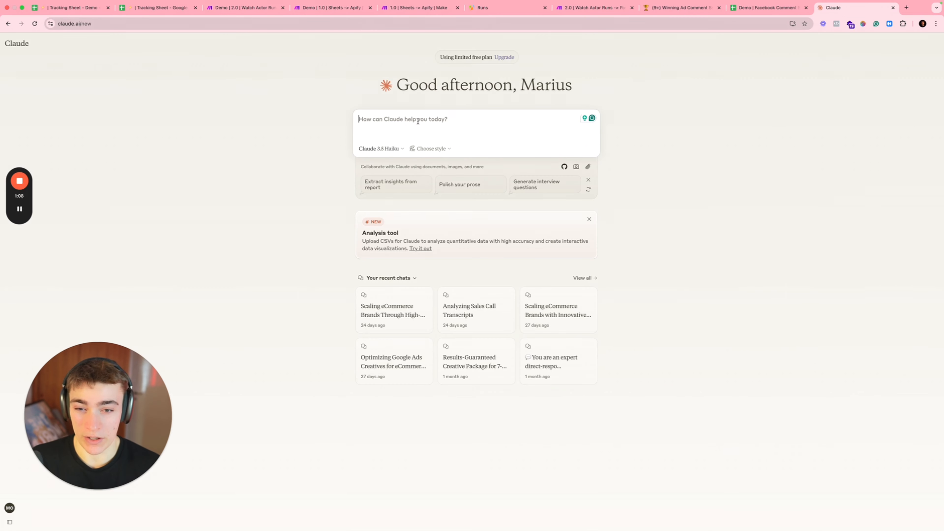
# Step: Paste the sentiment prompt unsent into Claude, strip its opening quotation mark, and add blank lines below
pyautogui.press('cmd+v')
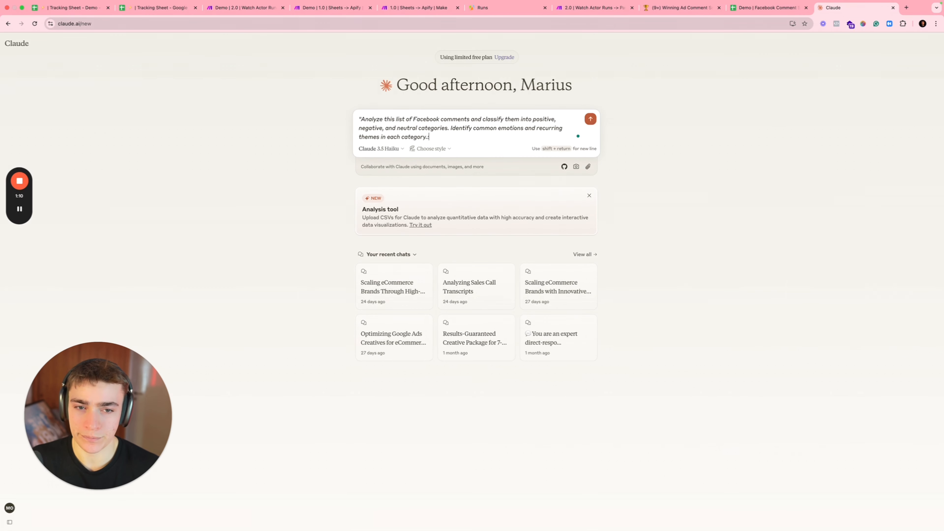
pyautogui.hotkey('shift', 'Return')
pyautogui.hotkey('shift', 'Return')
pyautogui.press('Up')
pyautogui.press('Up')
pyautogui.press('Right')
pyautogui.press('BackSpace')
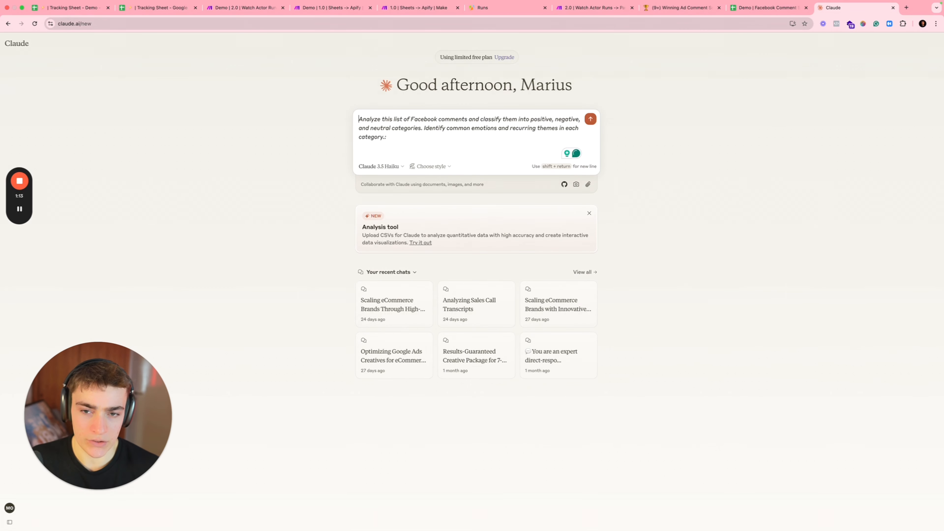
pyautogui.hotkey('shift', 'Right')
pyautogui.hotkey('shift', 'Right')
pyautogui.press('Down')
pyautogui.hotkey('shift', 'Return')
pyautogui.hotkey('shift', 'Return')
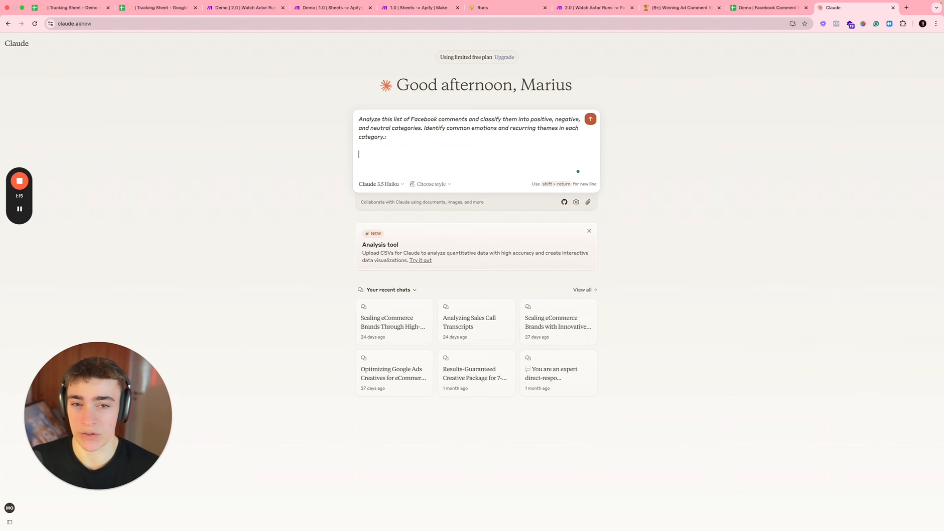
pyautogui.hotkey('ctrl', 'shift', 'Tab')
pyautogui.scroll(-10, 221, 288)
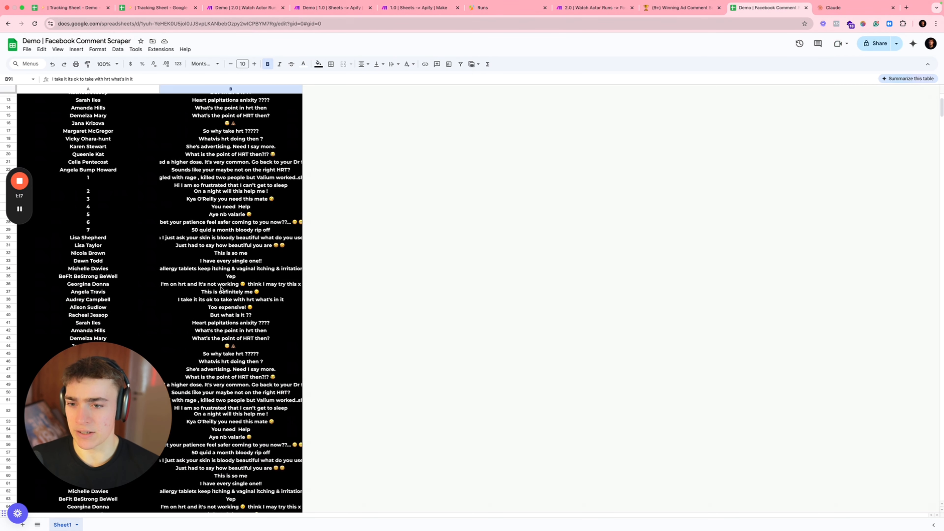
# Step: Inspect the Tracking Sheet's ad table and the QUERY formula in A1 without changing it
pyautogui.click(159, 7)
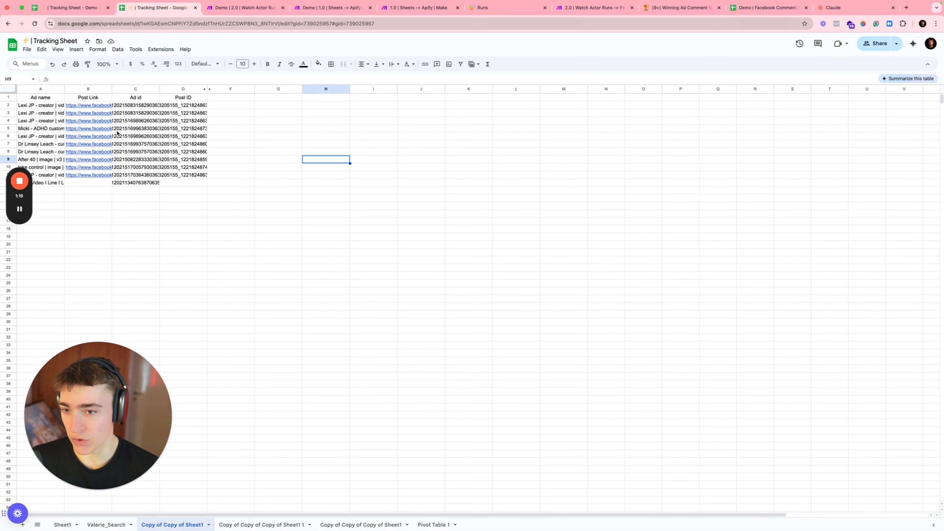
pyautogui.moveTo(55, 107); pyautogui.dragTo(182, 176)
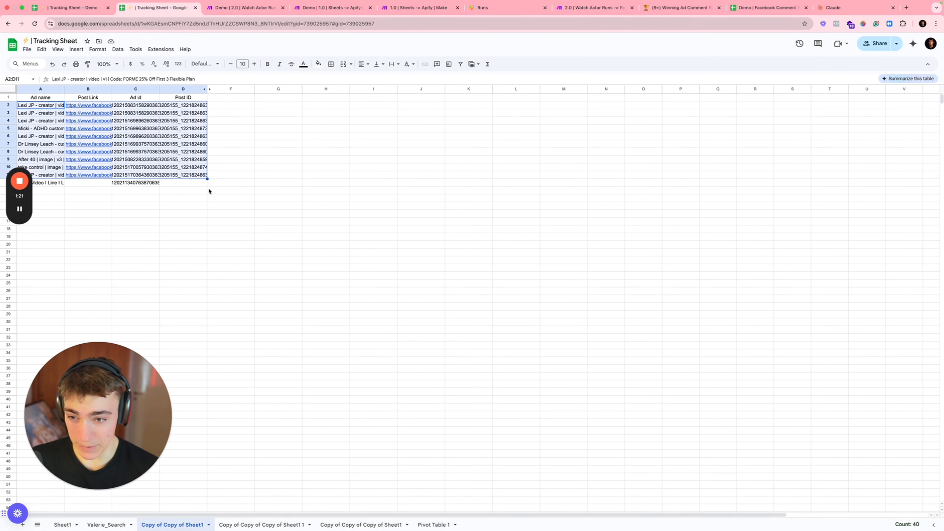
pyautogui.click(230, 190)
pyautogui.click(41, 97)
pyautogui.write('=QUERY(Valerie_Search!A:L, "SELECT A, I, D, K, L WHERE L > 100", 1)')
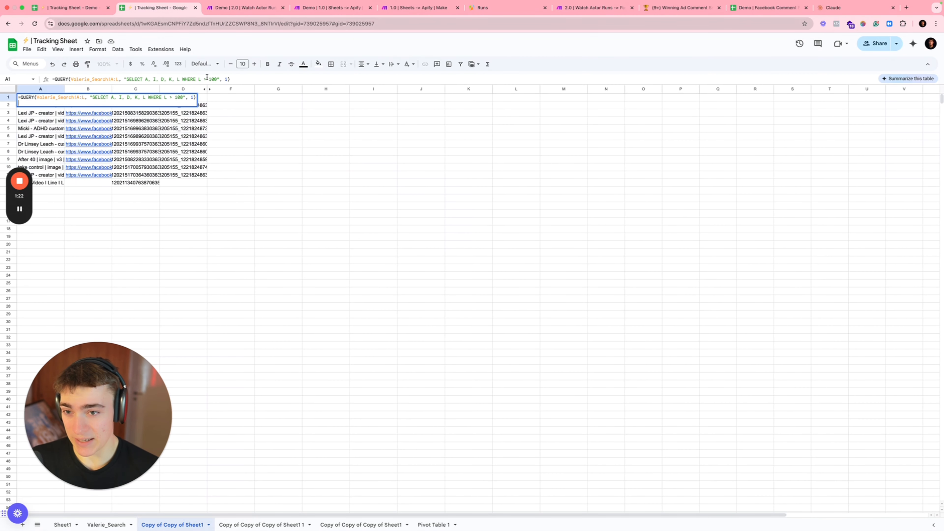
pyautogui.click(253, 137)
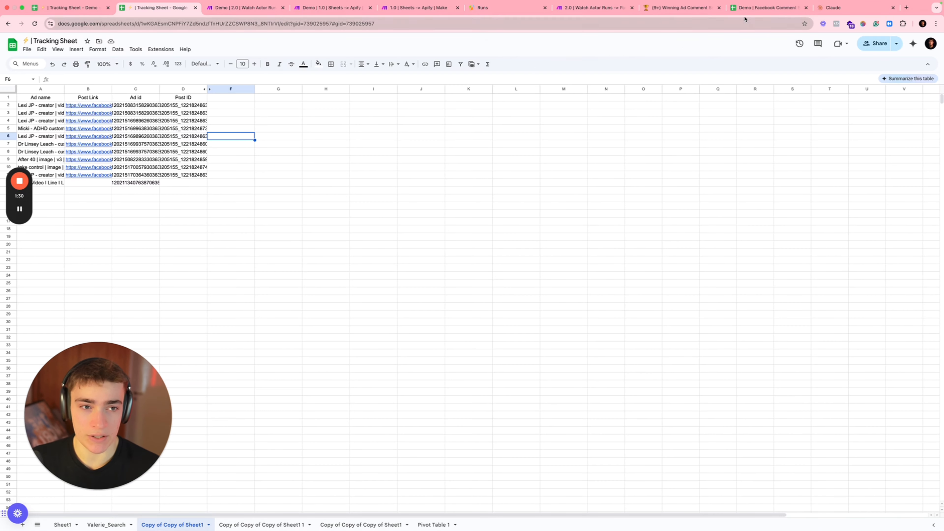
# Step: Select and copy all the comments in column B of the Facebook Comment Scraper sheet
pyautogui.click(745, 8)
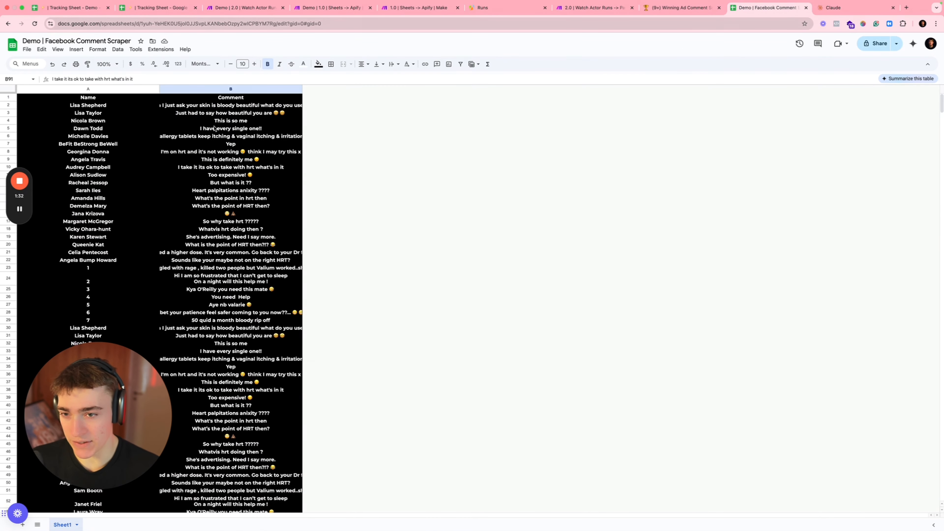
pyautogui.moveTo(216, 109); pyautogui.dragTo(244, 450)
pyautogui.press('super+c')
# Step: Paste the comments under the sentiment prompt, send it, and read Claude's positive, negative and neutral breakdown
pyautogui.click(833, 8)
pyautogui.press('super+v')
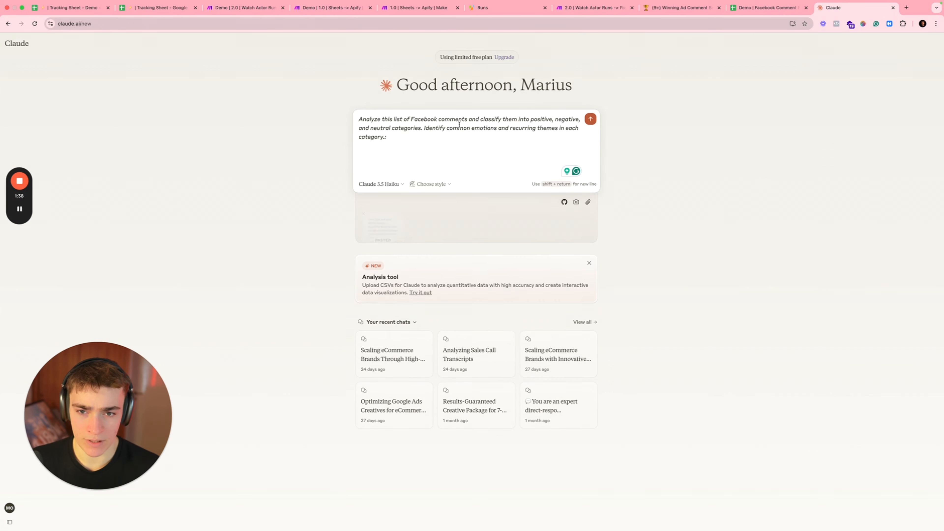
pyautogui.press('Return')
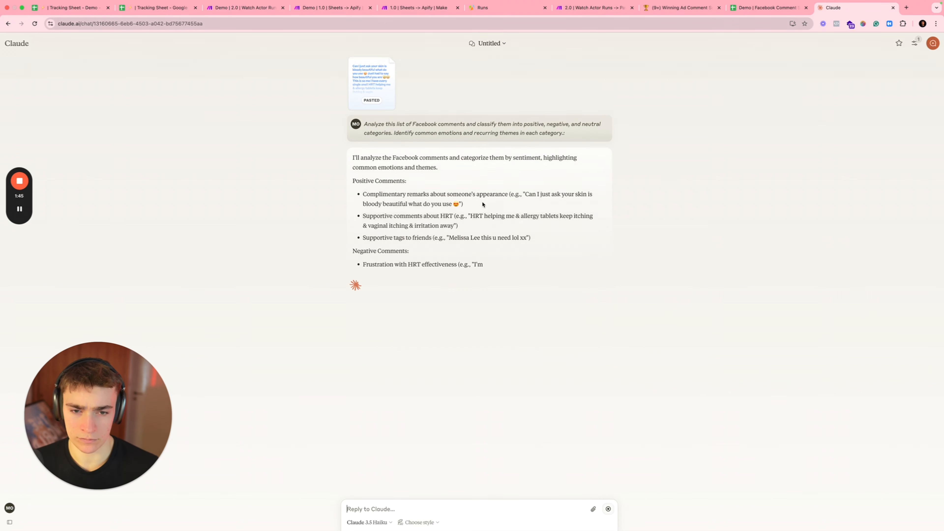
pyautogui.moveTo(363, 216); pyautogui.dragTo(531, 217)
pyautogui.click(519, 233)
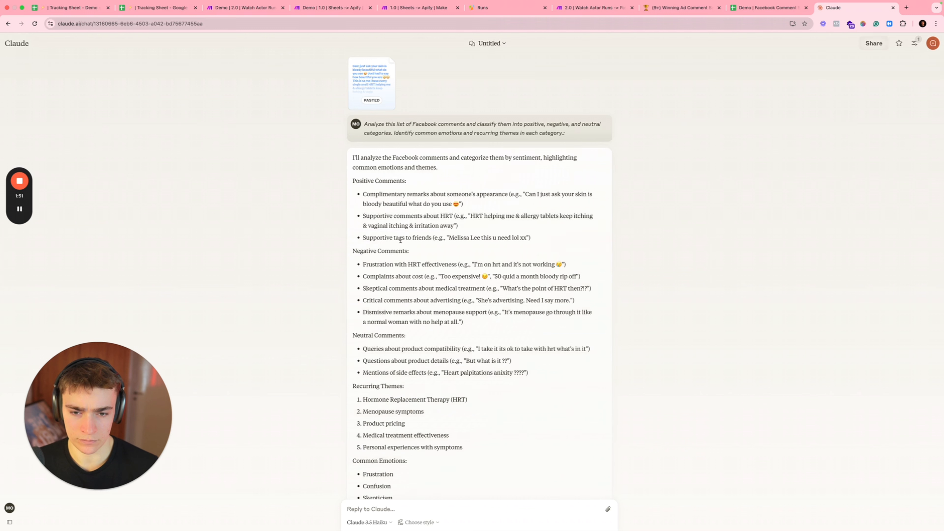
pyautogui.moveTo(363, 251); pyautogui.dragTo(410, 251)
pyautogui.click(424, 261)
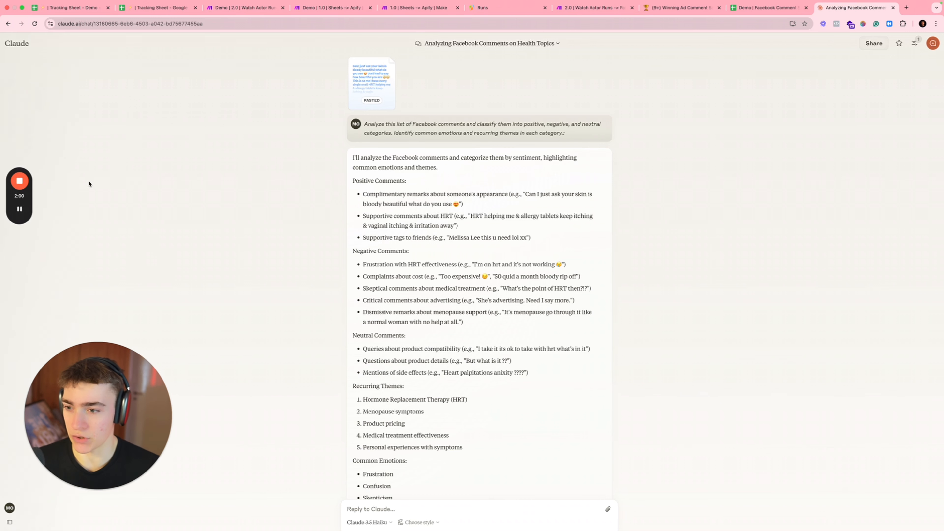
pyautogui.scroll(-3, 80, 208)
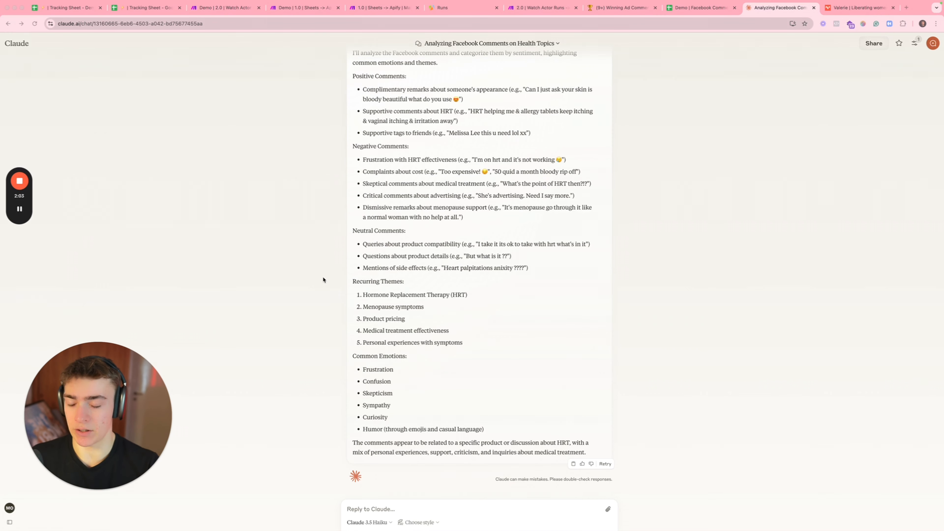
# Step: Send a follow-up explaining the perimenopause supplement ad, with 'Here is the brand:' and the brand link
pyautogui.click(385, 511)
pyautogui.press('fn')
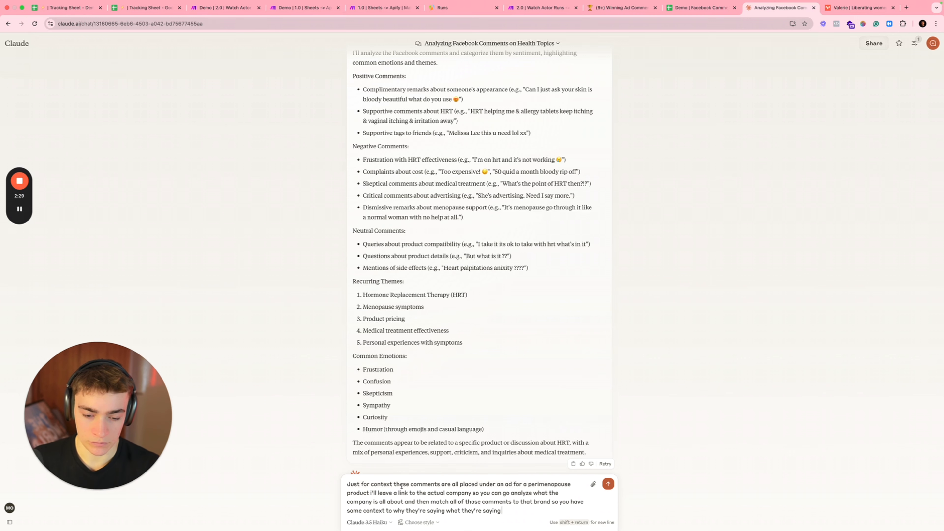
pyautogui.write('.')
pyautogui.hotkey('shift', 'Return')
pyautogui.hotkey('shift', 'Return')
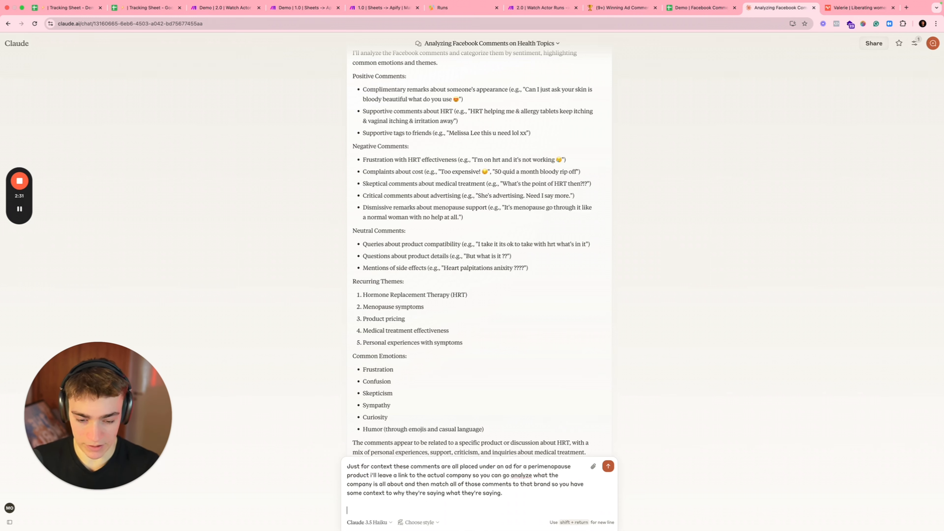
pyautogui.write('Here is the brand:')
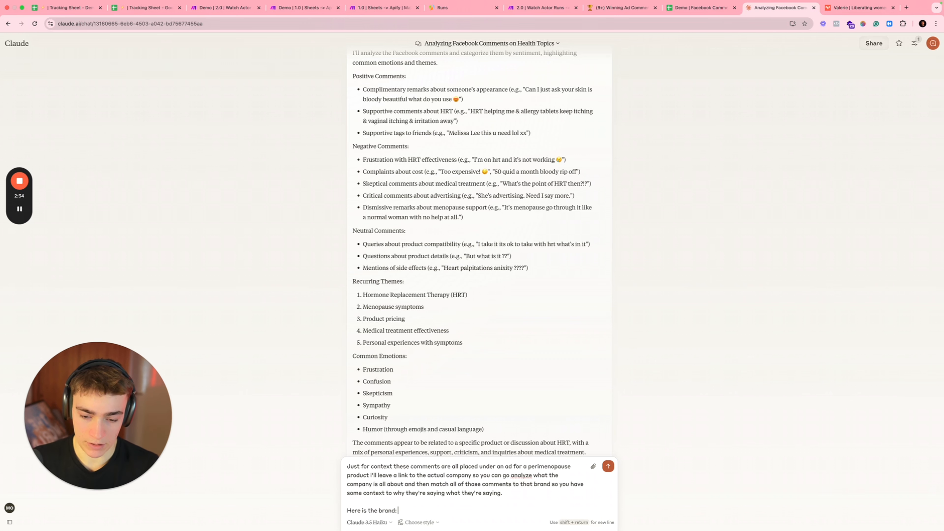
pyautogui.press('super+v')
pyautogui.press('Return')
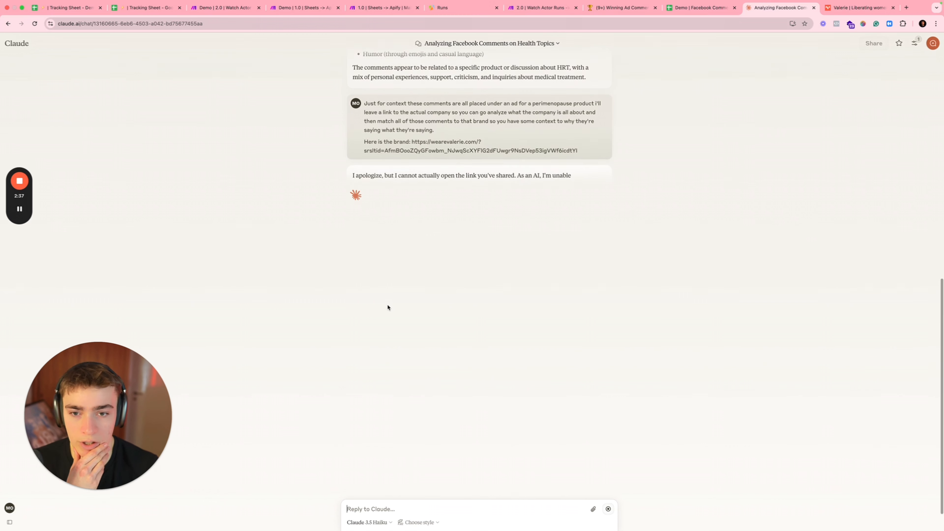
pyautogui.moveTo(398, 188); pyautogui.dragTo(483, 211)
pyautogui.click(491, 220)
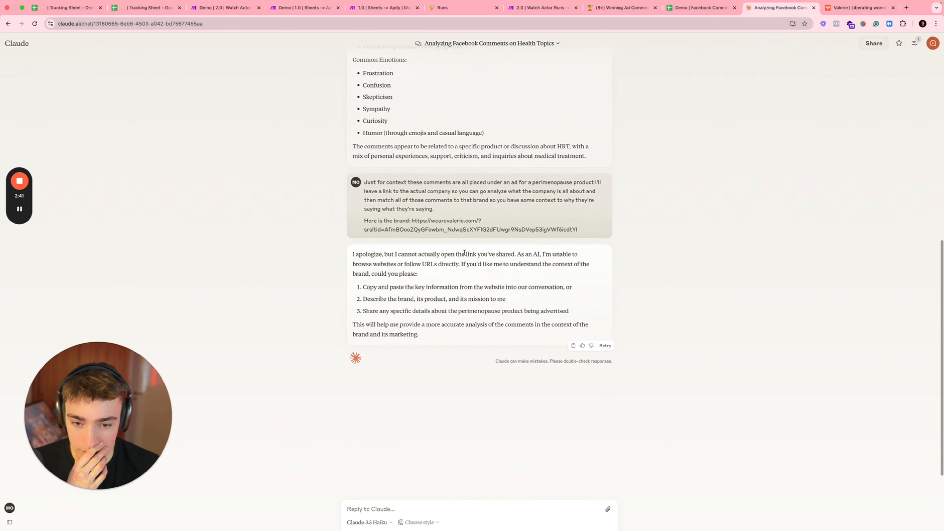
# Step: On the Valerie brand website, dismiss the discount popup and select the page text
pyautogui.click(829, 14)
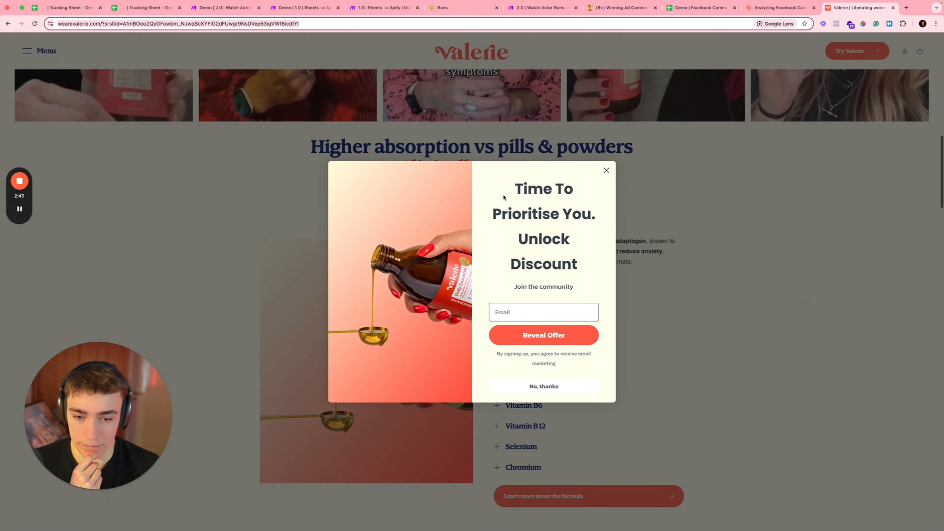
pyautogui.click(605, 173)
pyautogui.scroll(-20, 560, 305)
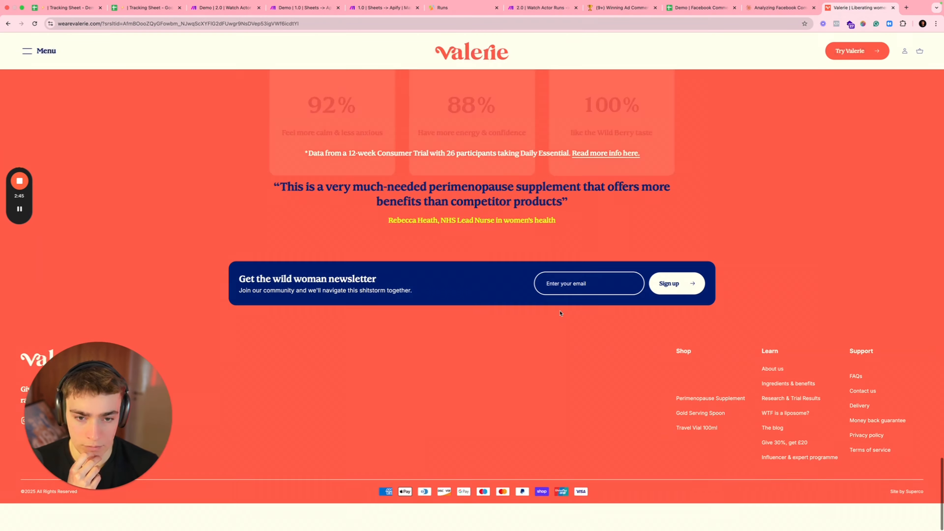
pyautogui.moveTo(592, 240); pyautogui.dragTo(702, 8)
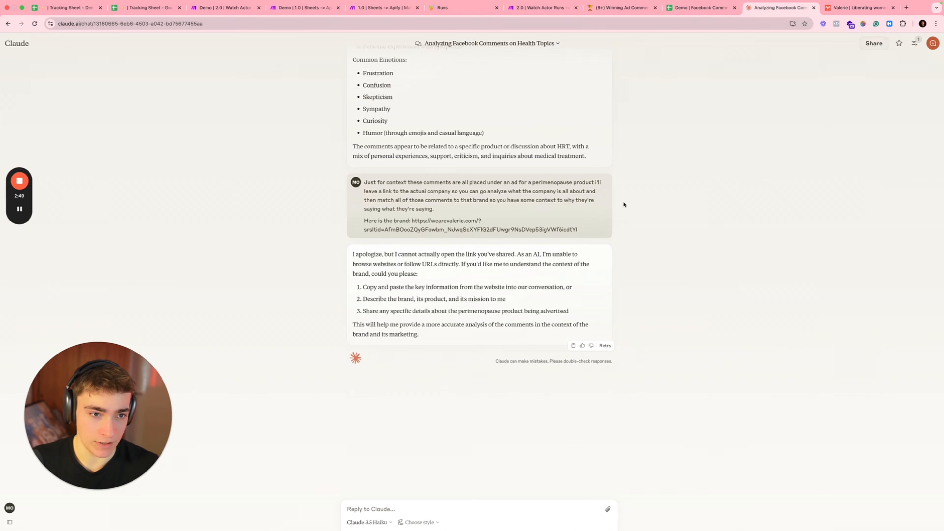
# Step: Send the Valerie website text to Claude and review its reply, including the HRT skepticism point
pyautogui.click(781, 8)
pyautogui.press('super+v')
pyautogui.press('Return')
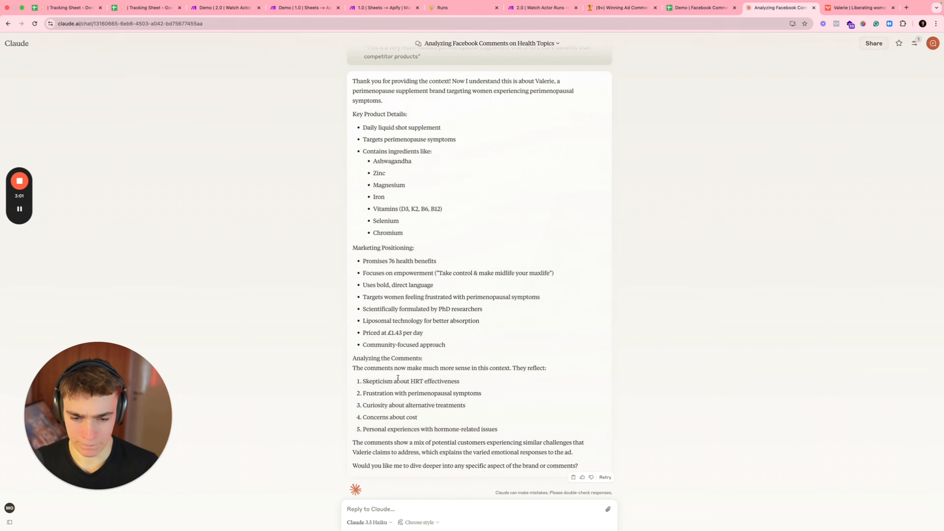
pyautogui.moveTo(373, 380); pyautogui.dragTo(429, 380)
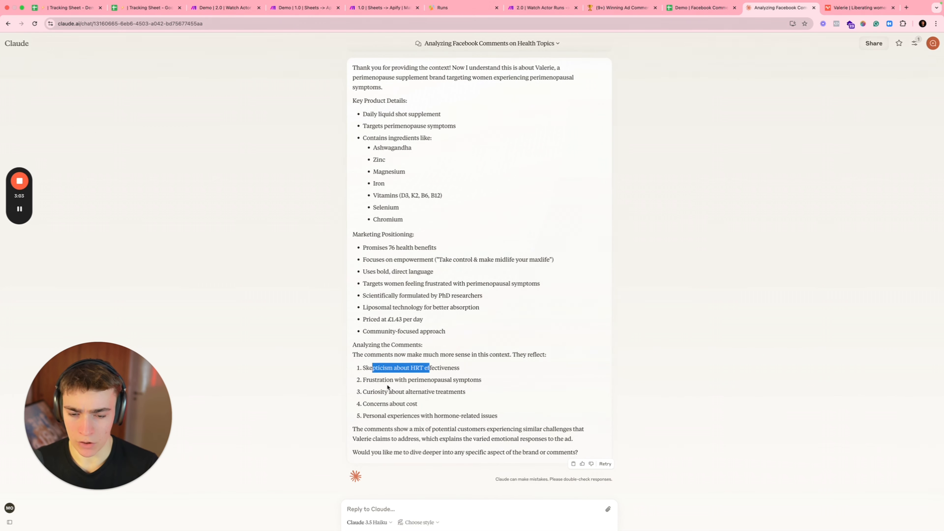
pyautogui.scroll(20, 409, 376)
pyautogui.scroll(1, 395, 373)
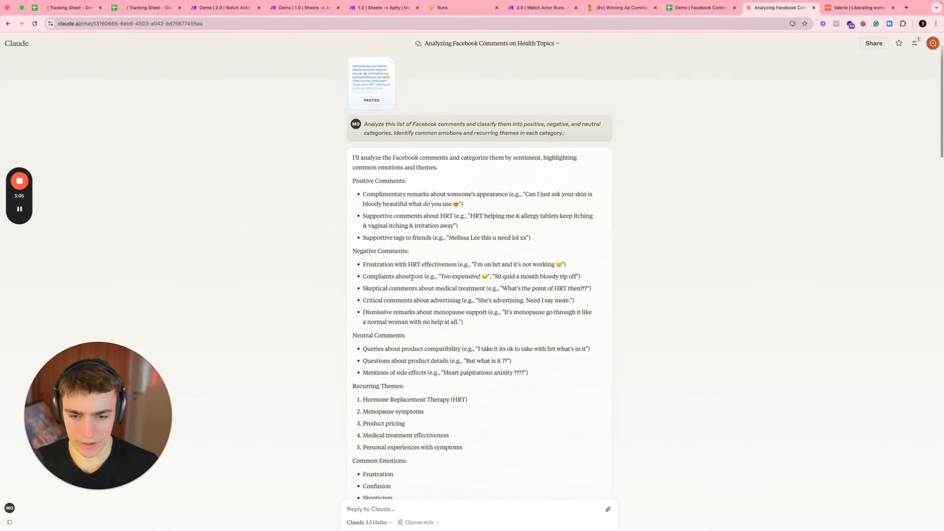
pyautogui.moveTo(376, 264); pyautogui.dragTo(480, 264)
pyautogui.click(478, 264)
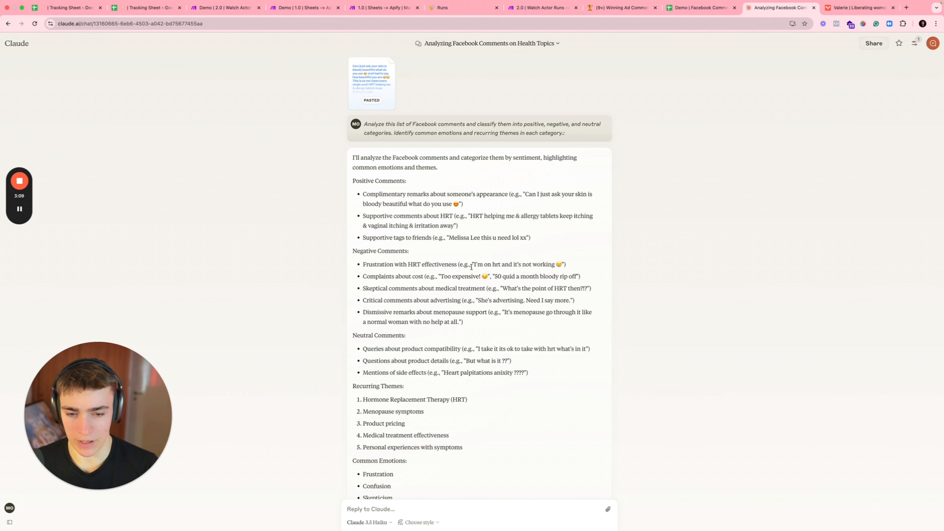
# Step: Finish reviewing Claude's reply, then select the Prompt 2 pain-points text in Notion
pyautogui.moveTo(471, 266); pyautogui.dragTo(474, 264)
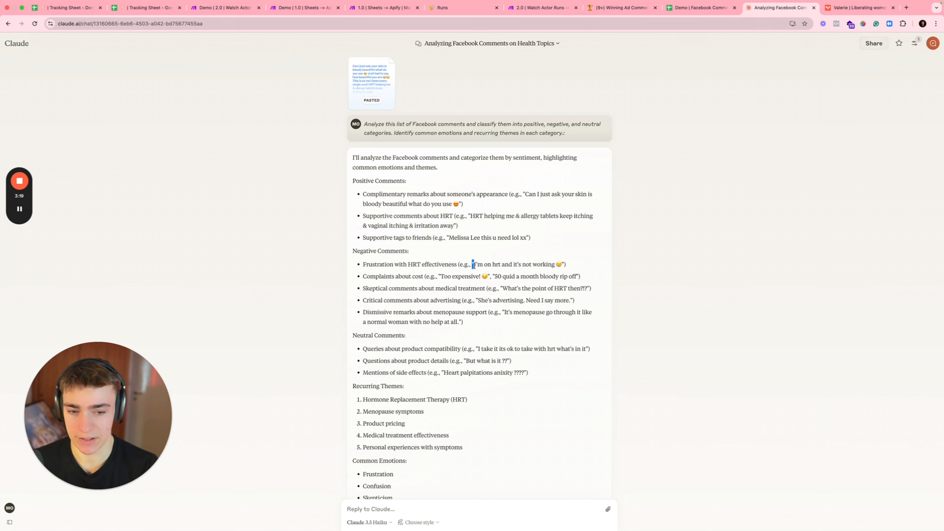
pyautogui.scroll(-2, 498, 297)
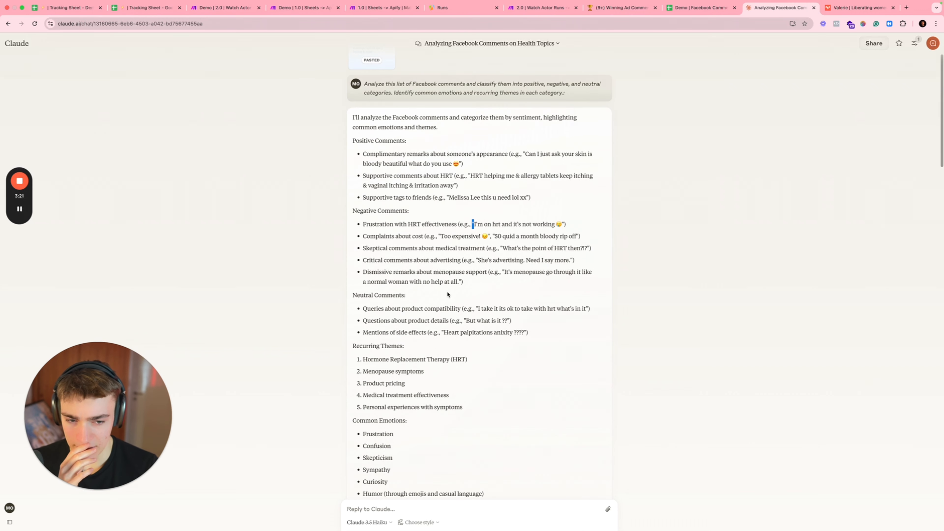
pyautogui.moveTo(363, 272); pyautogui.dragTo(513, 273)
pyautogui.click(470, 327)
pyautogui.scroll(-2, 461, 332)
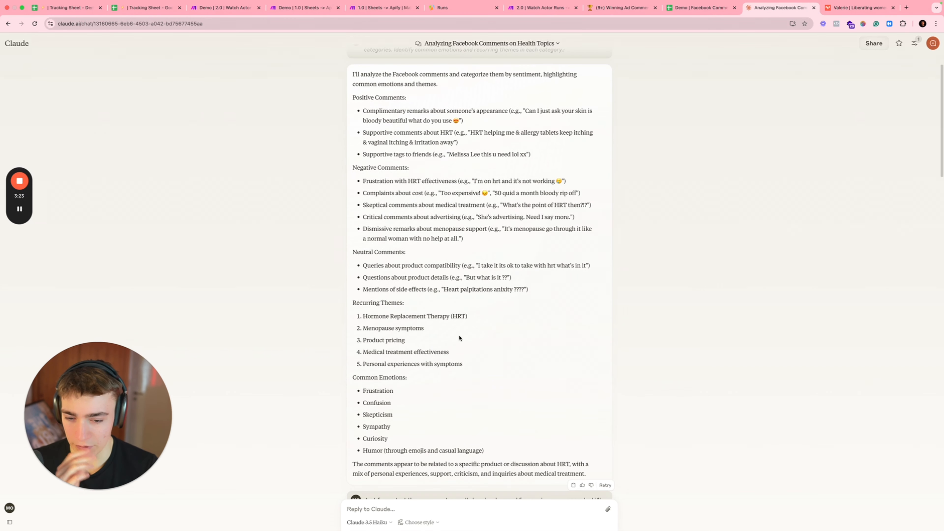
pyautogui.click(620, 7)
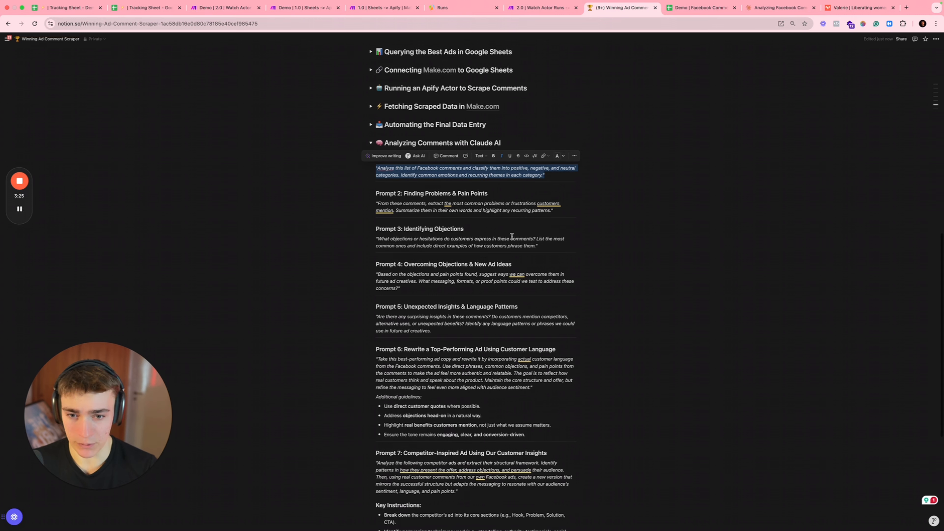
pyautogui.moveTo(376, 204); pyautogui.dragTo(547, 210)
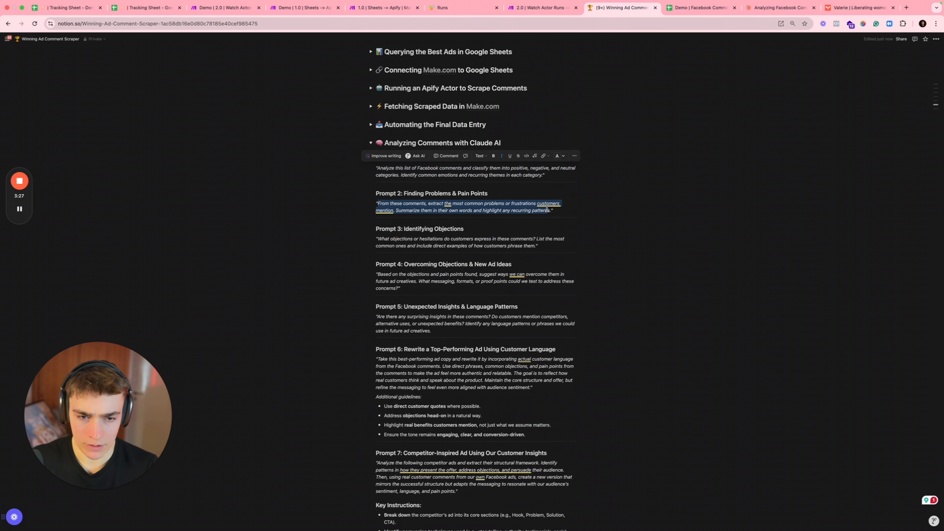
# Step: Send the Prompt 2 pain-points prompt to Claude and read the underlying frustration point
pyautogui.click(780, 8)
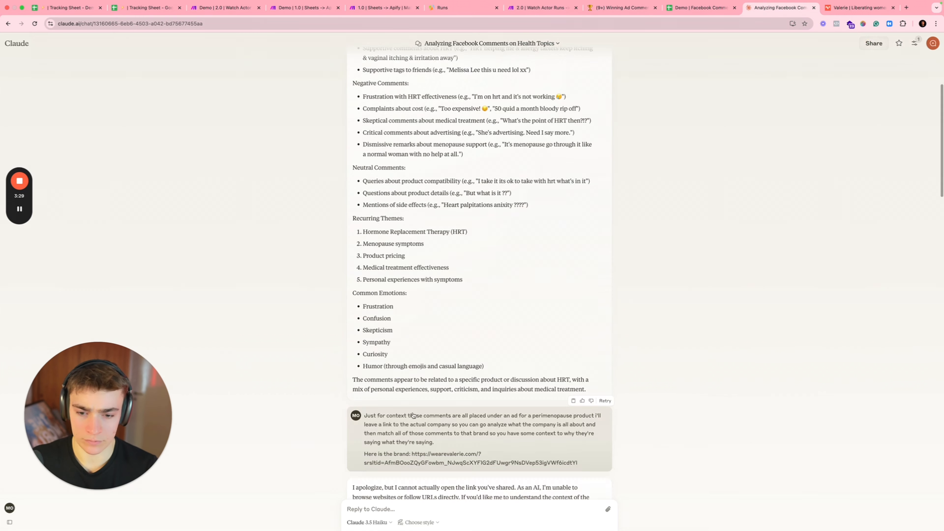
pyautogui.scroll(-10, 413, 416)
pyautogui.write('From these comments, extract the most common problems or frustrations customers mention. Summarize them in their own words and highlight any recurring patterns."')
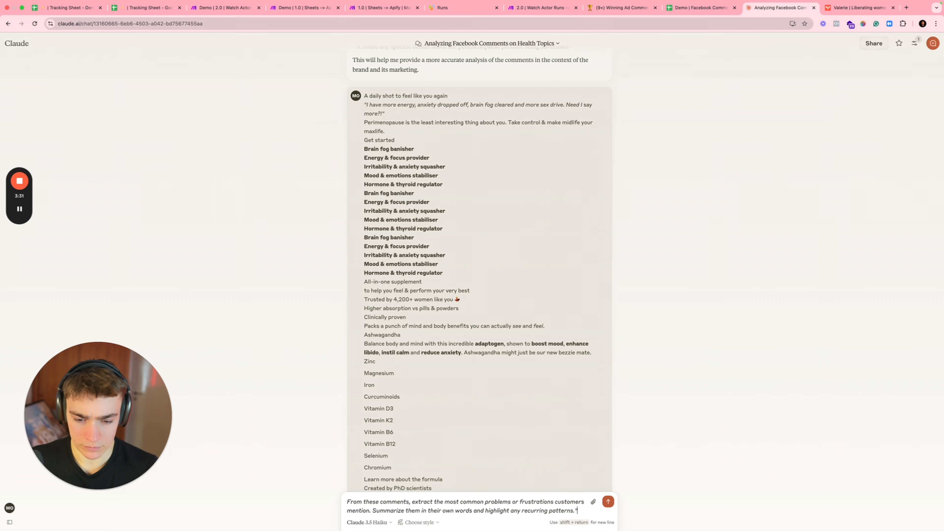
pyautogui.press('Return')
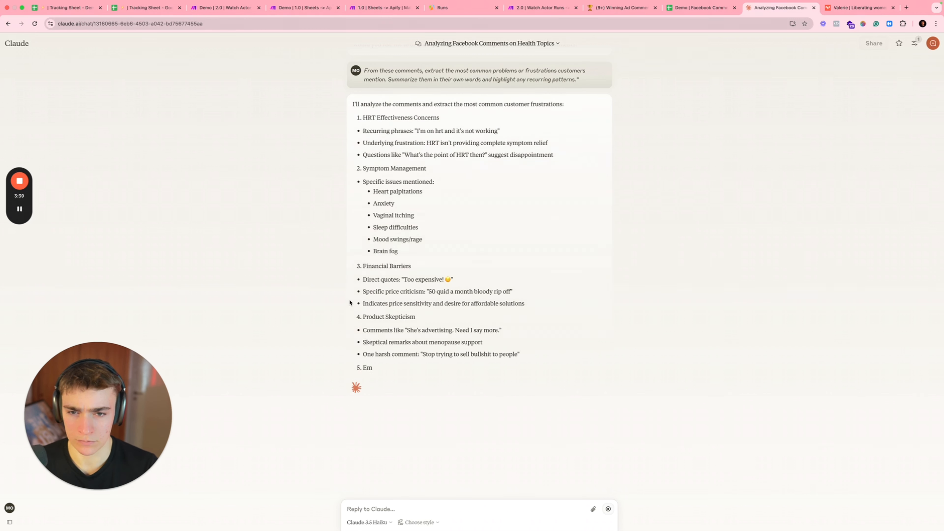
pyautogui.moveTo(378, 143); pyautogui.dragTo(462, 143)
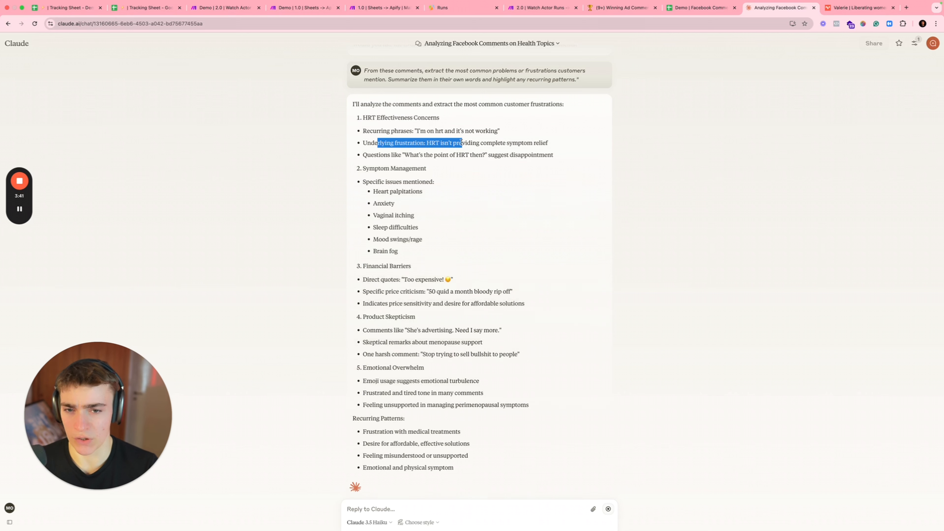
pyautogui.click(407, 143)
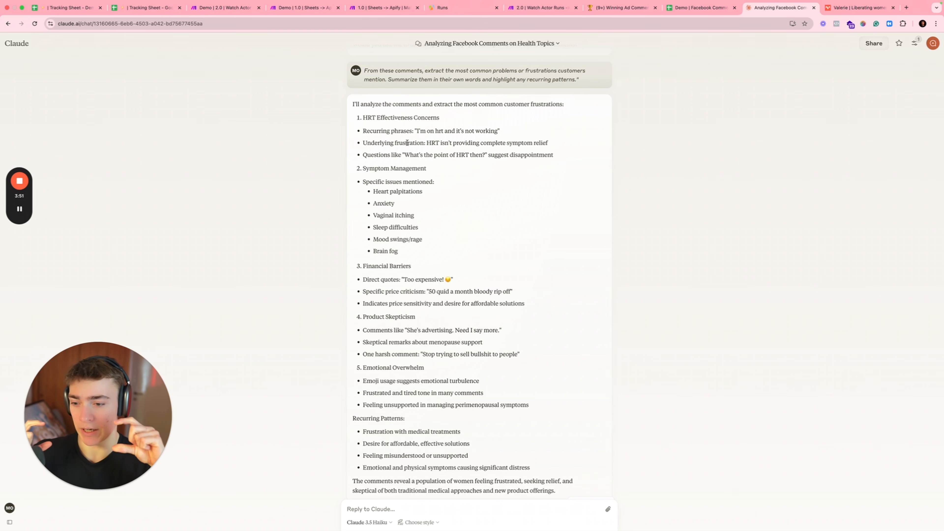
pyautogui.moveTo(368, 143); pyautogui.dragTo(404, 144)
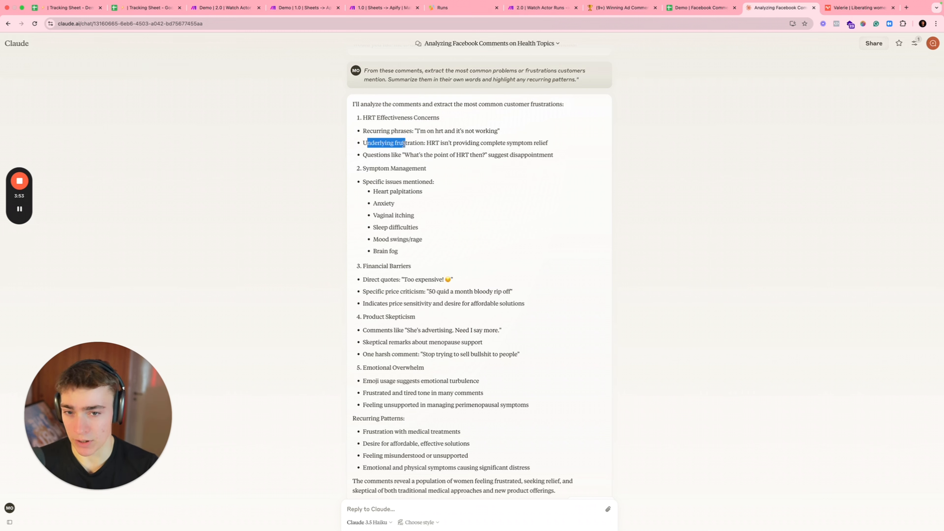
pyautogui.click(403, 144)
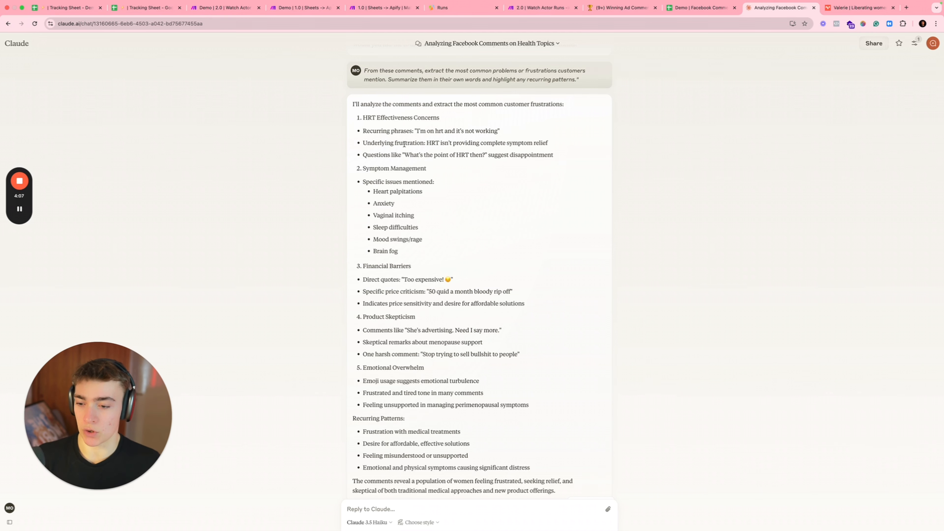
# Step: Review the price complaints and product skepticism themes, then switch to the comment sheet
pyautogui.scroll(-1, 419, 225)
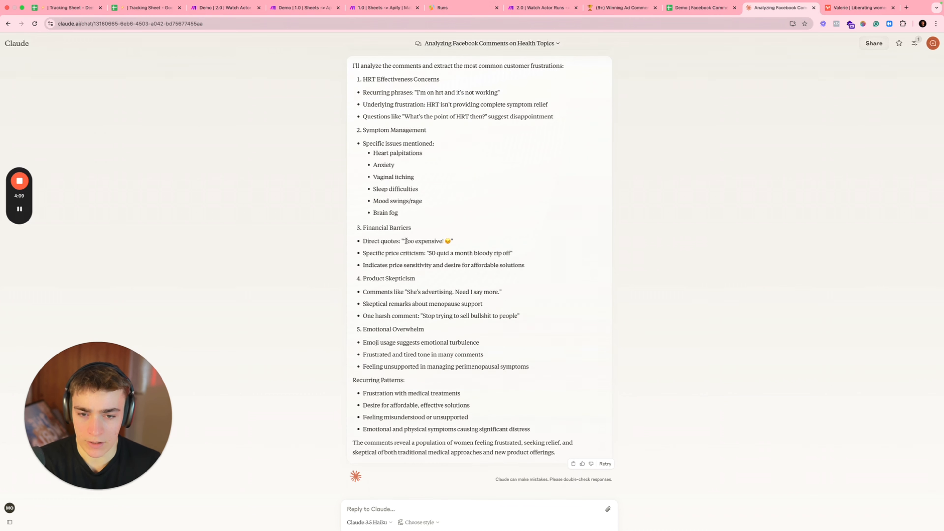
pyautogui.moveTo(427, 253); pyautogui.dragTo(479, 261)
pyautogui.moveTo(418, 254); pyautogui.dragTo(547, 266)
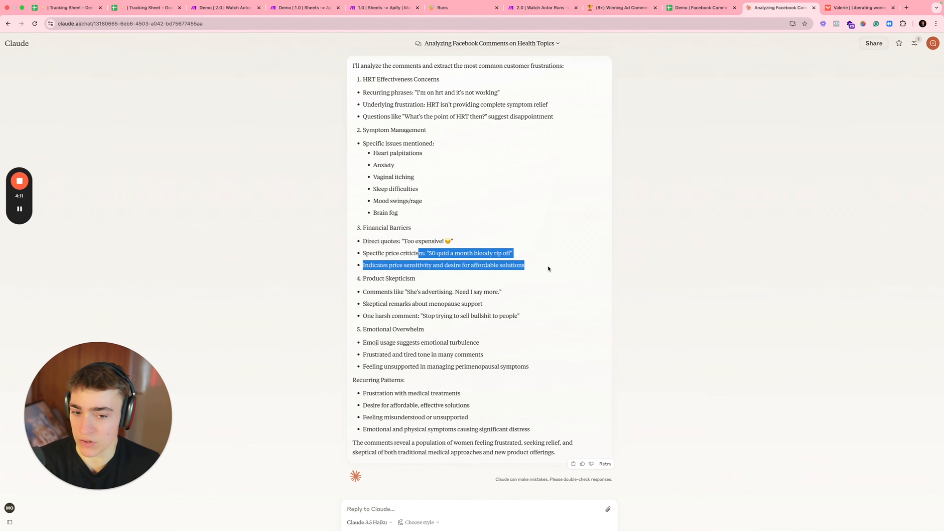
pyautogui.click(546, 266)
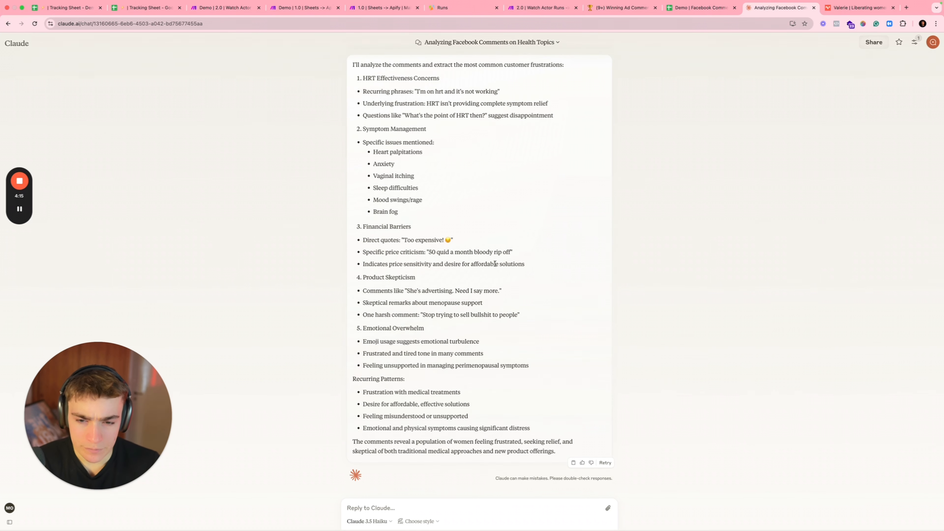
pyautogui.moveTo(372, 278); pyautogui.dragTo(448, 287)
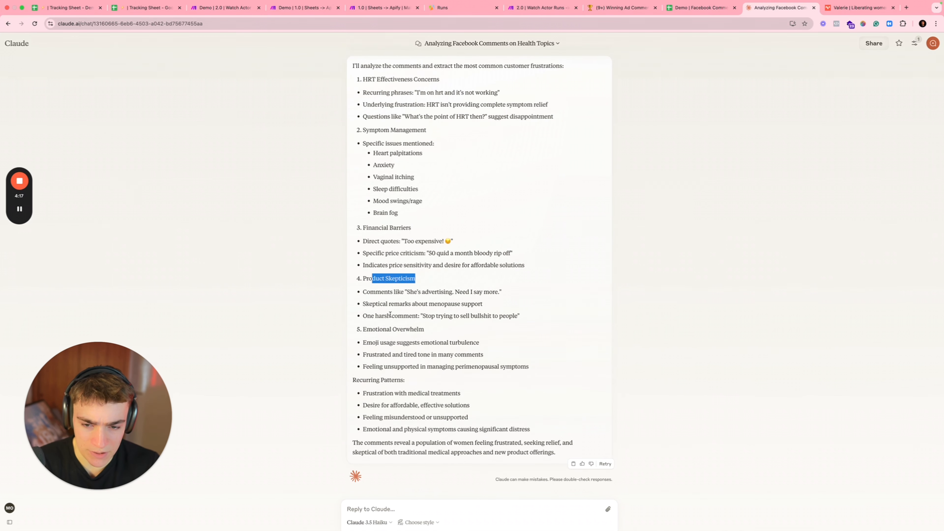
pyautogui.moveTo(387, 307); pyautogui.dragTo(427, 326)
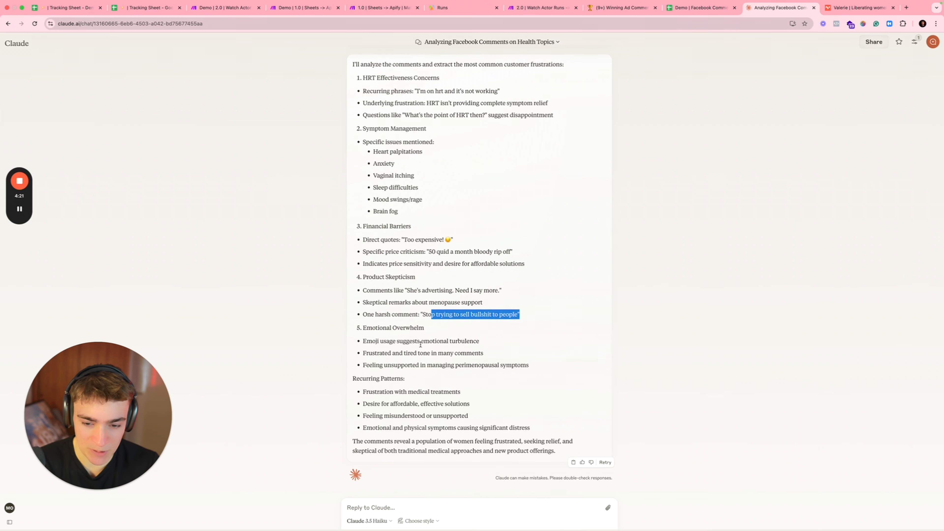
pyautogui.click(688, 10)
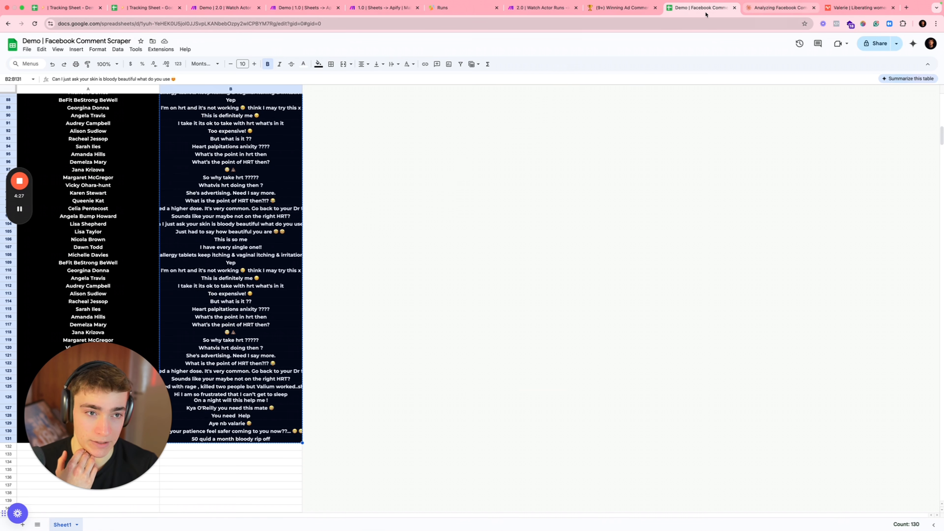
# Step: Select the whole Prompt 4 paragraph on overcoming objections and new ad ideas in Notion
pyautogui.click(621, 7)
pyautogui.scroll(-1, 409, 244)
pyautogui.scroll(-3, 407, 245)
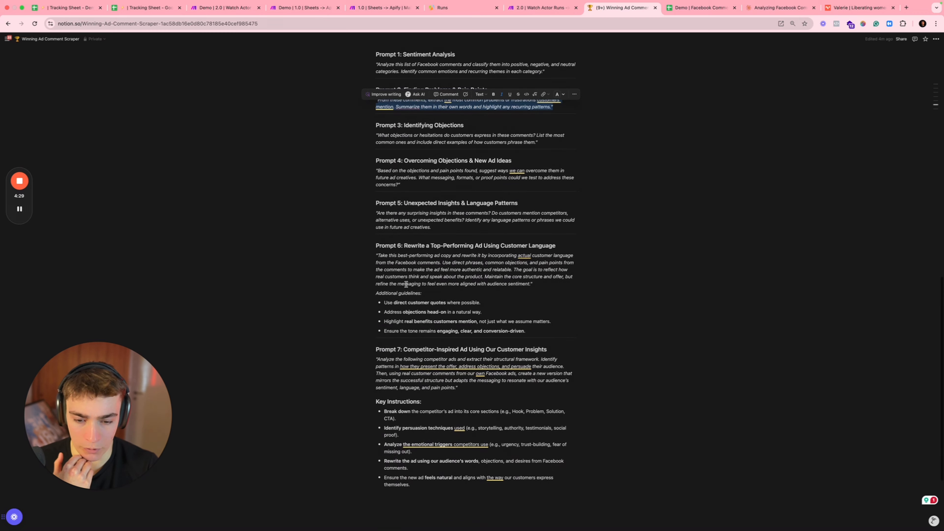
pyautogui.scroll(1, 404, 177)
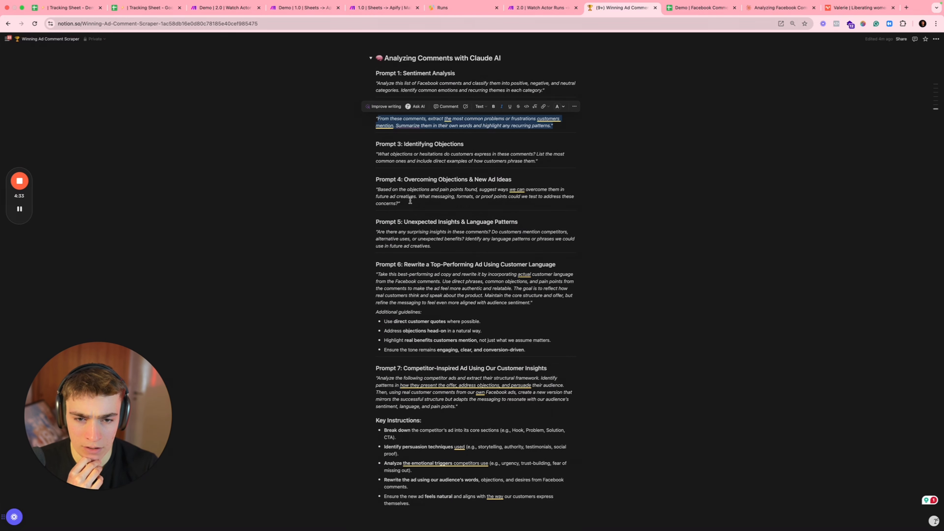
pyautogui.tripleClick(404, 196)
pyautogui.hotkey('ctrl', 'c')
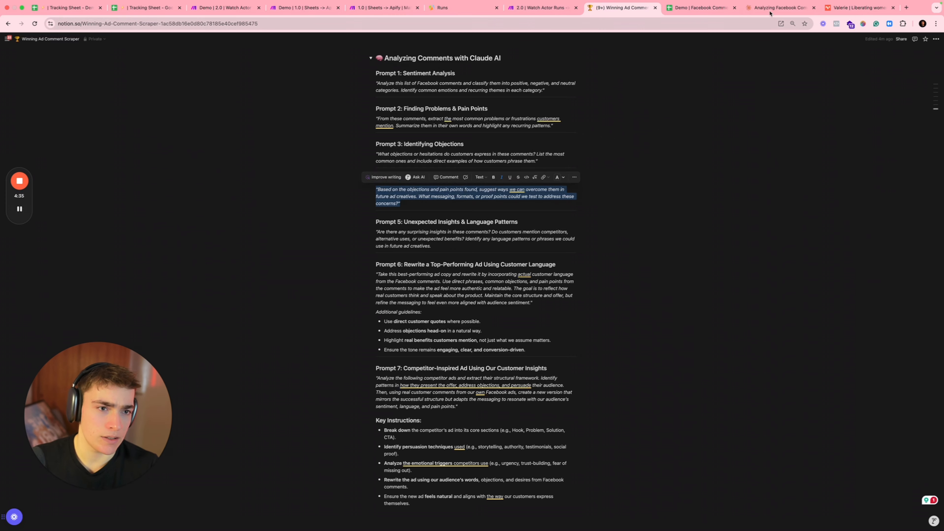
pyautogui.click(779, 8)
# Step: Paste the Prompt 4 objections text into Claude as a new reply and send it
pyautogui.click(399, 506)
pyautogui.hotkey('ctrl', 'v')
pyautogui.press('Return')
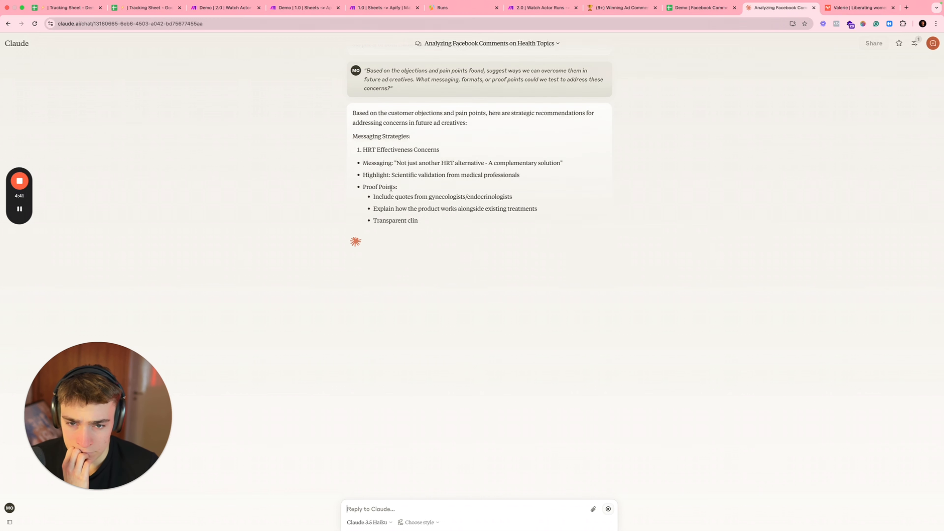
# Step: Review the complementary-solution, Pricing Frame, PhD credentials and authentic-language messaging suggestions
pyautogui.moveTo(407, 163); pyautogui.dragTo(596, 164)
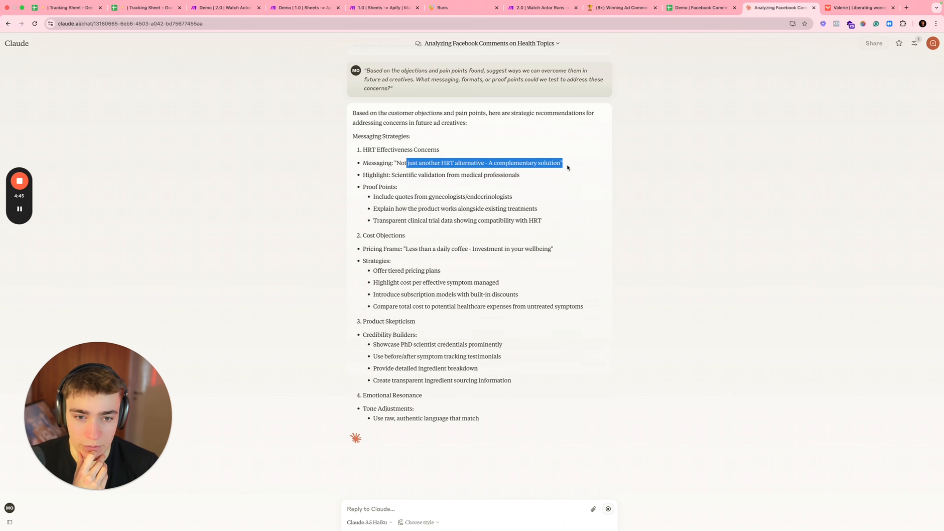
pyautogui.moveTo(401, 249); pyautogui.dragTo(461, 256)
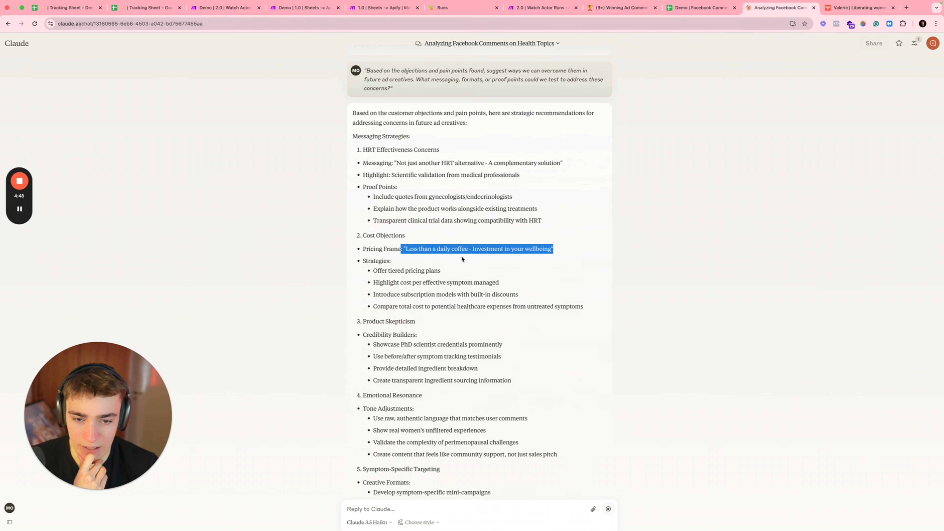
pyautogui.click(466, 257)
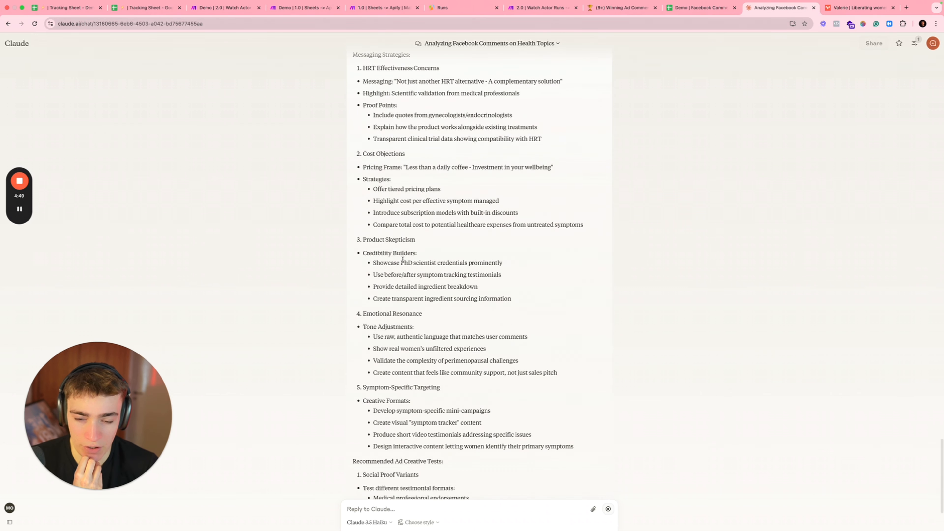
pyautogui.moveTo(375, 253); pyautogui.dragTo(461, 259)
pyautogui.click(465, 260)
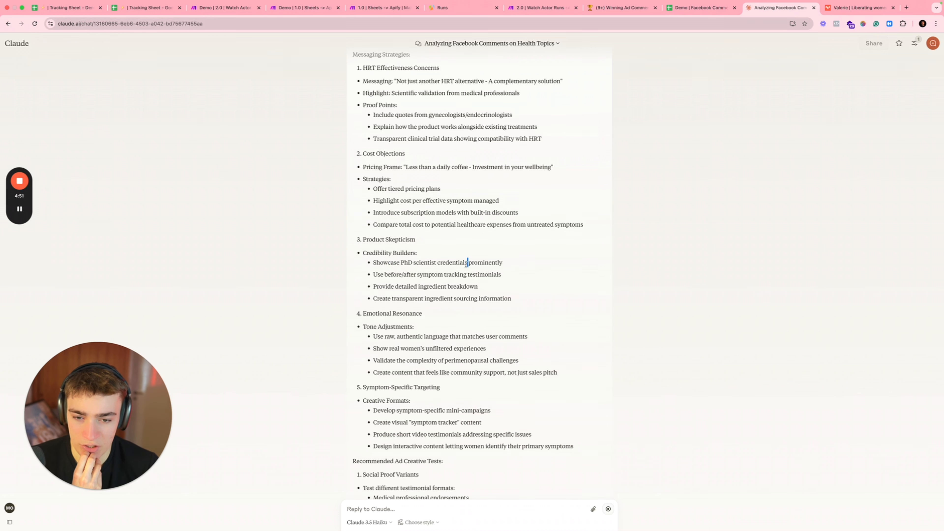
pyautogui.tripleClick(467, 262)
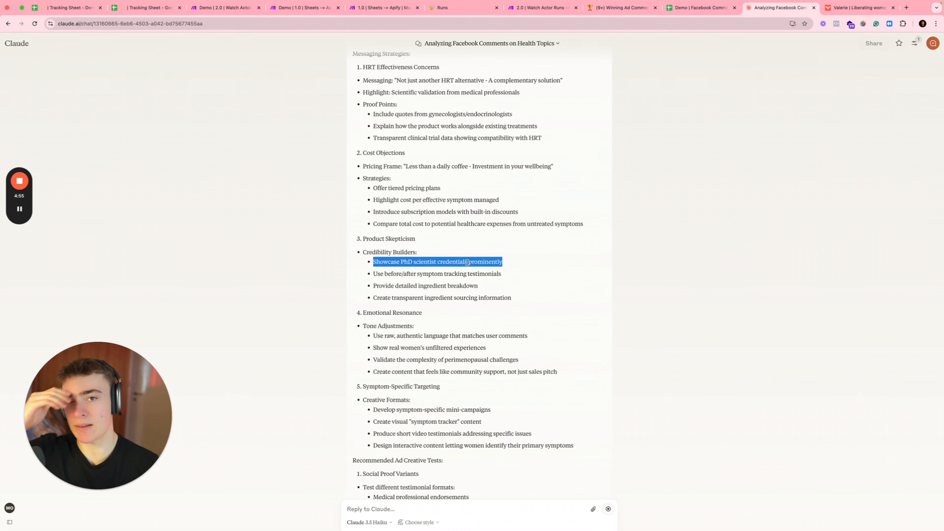
pyautogui.click(283, 183)
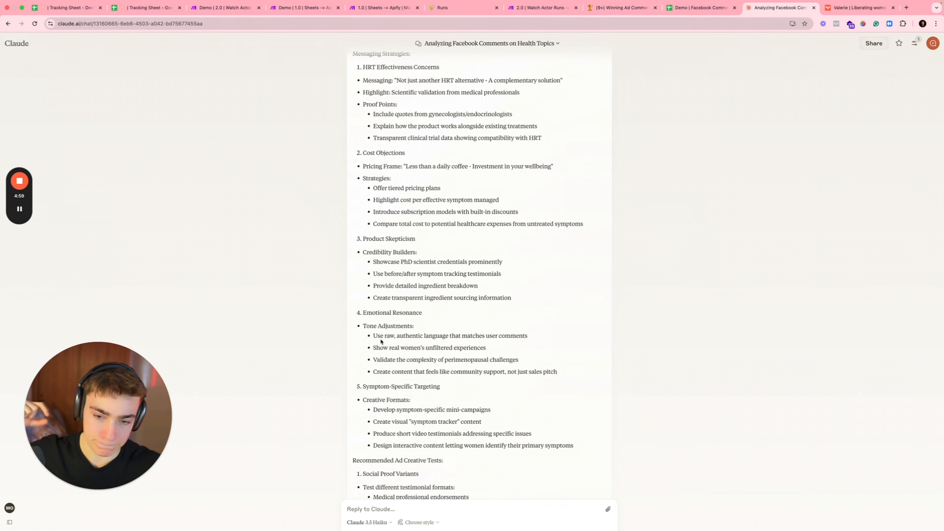
pyautogui.moveTo(381, 342); pyautogui.dragTo(448, 337)
pyautogui.doubleClick(436, 335)
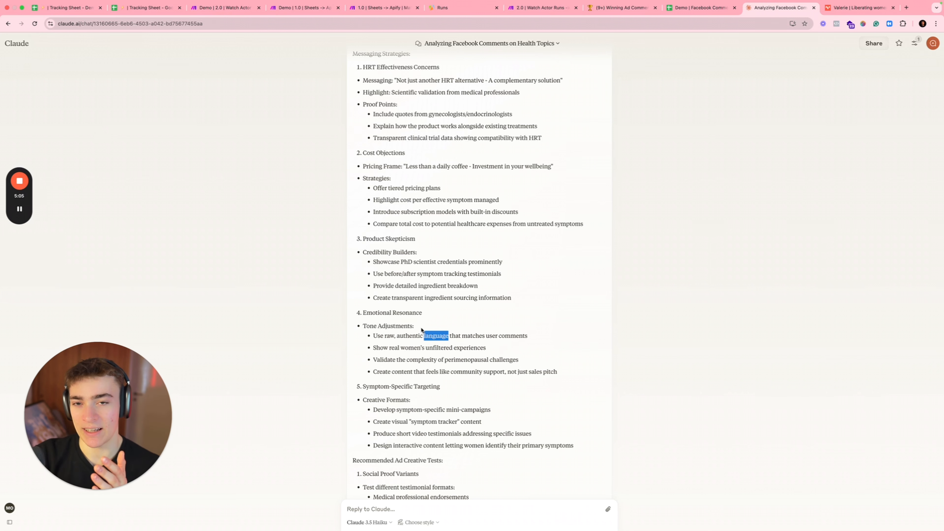
# Step: Read on through Social Proof Variants and the ad creative tests to the reply's end
pyautogui.scroll(-3, 462, 329)
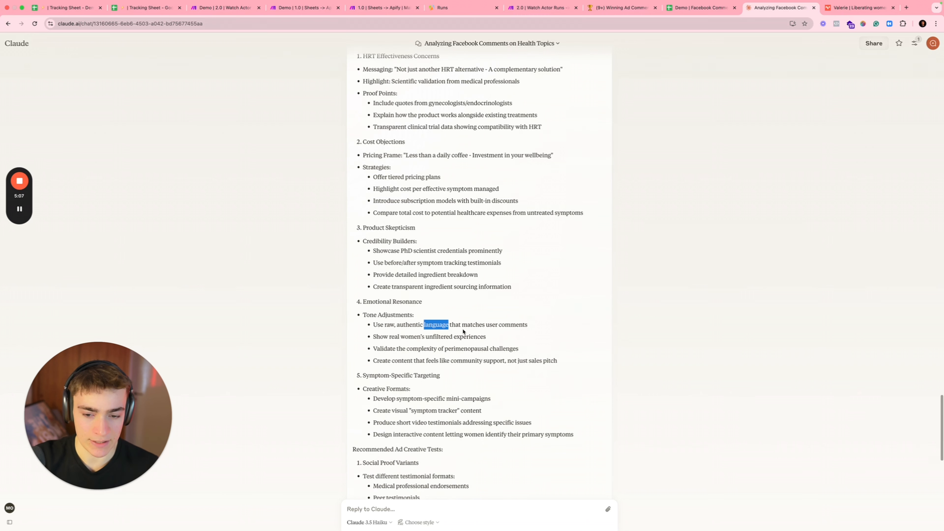
pyautogui.scroll(-3, 400, 288)
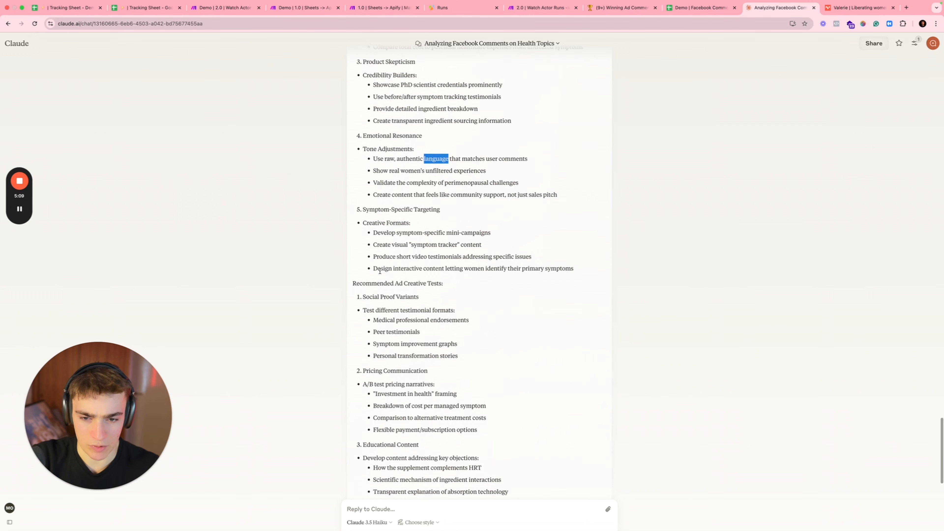
pyautogui.scroll(-1, 378, 275)
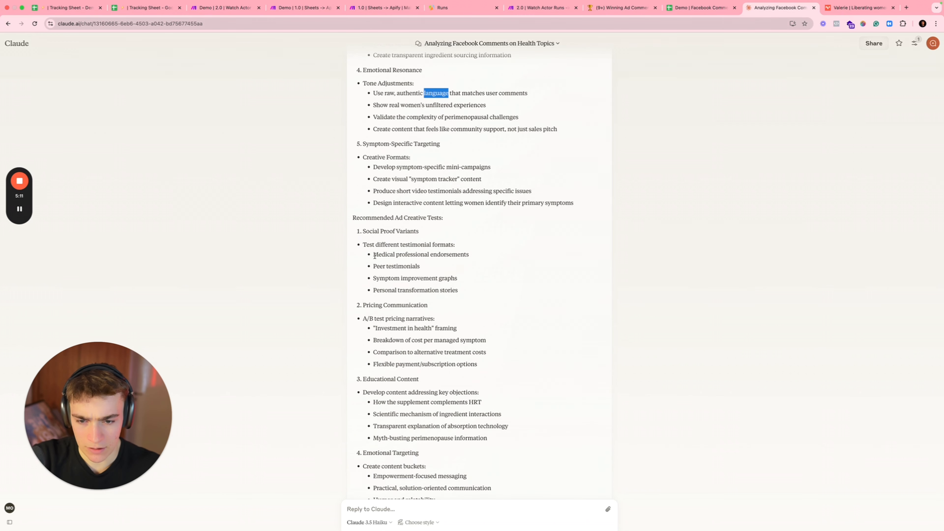
pyautogui.moveTo(366, 231); pyautogui.dragTo(393, 231)
pyautogui.scroll(-1, 399, 266)
pyautogui.moveTo(374, 277); pyautogui.dragTo(409, 277)
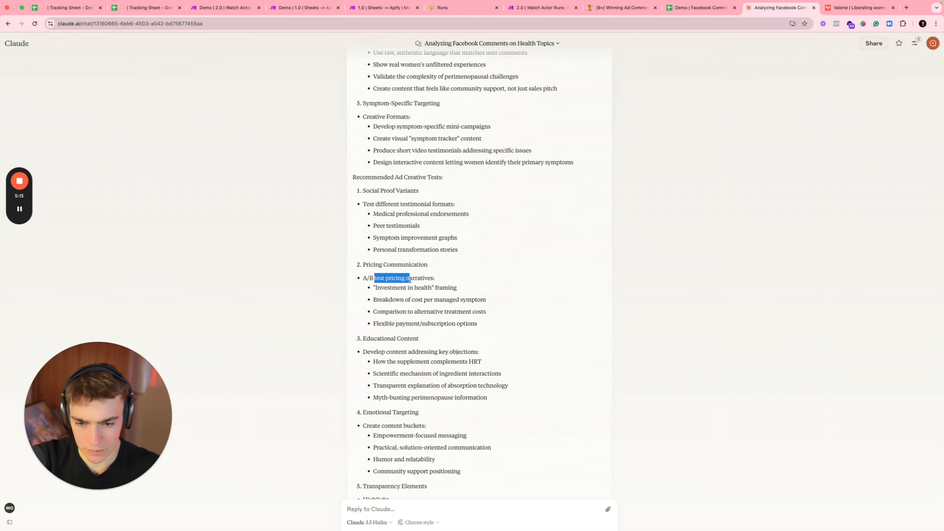
pyautogui.scroll(-3, 405, 283)
pyautogui.scroll(-3, 401, 285)
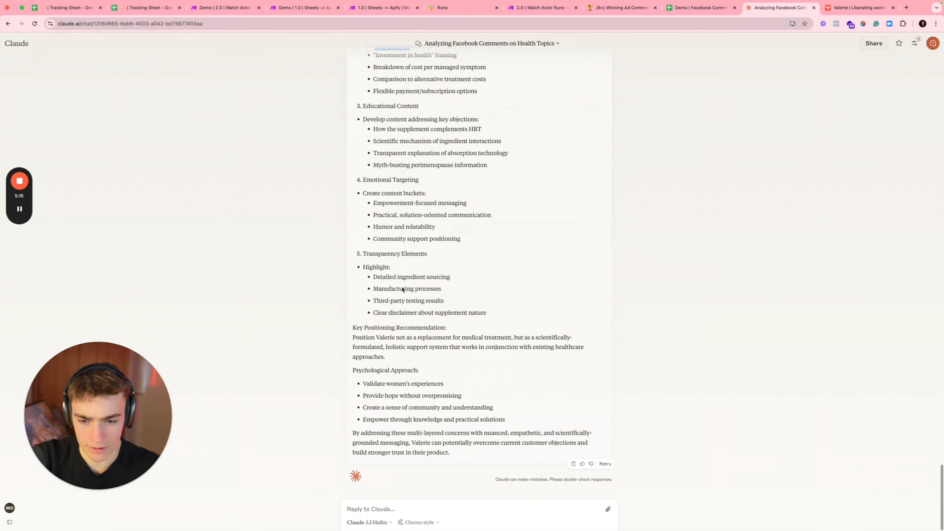
pyautogui.click(621, 8)
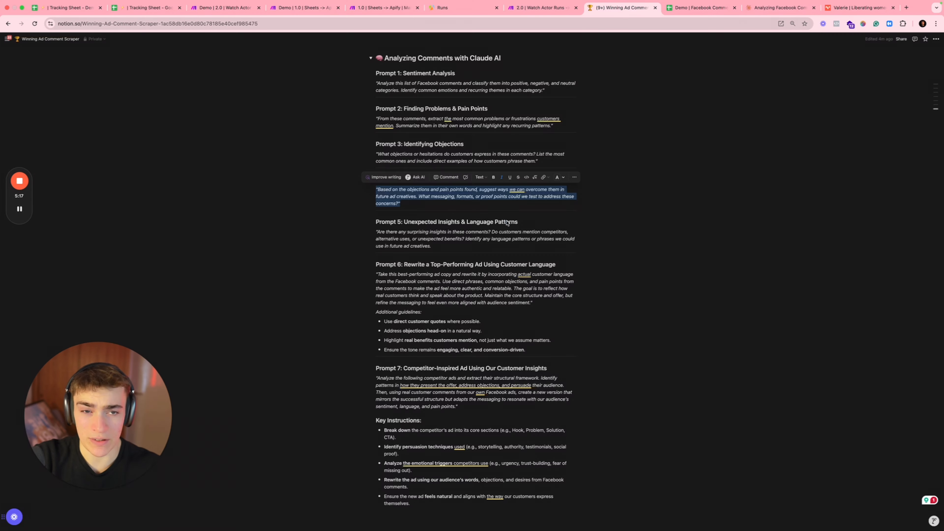
# Step: Highlight Prompt 6's instructions for rewriting a top ad in customer language
pyautogui.scroll(-3, 421, 282)
pyautogui.scroll(1, 421, 281)
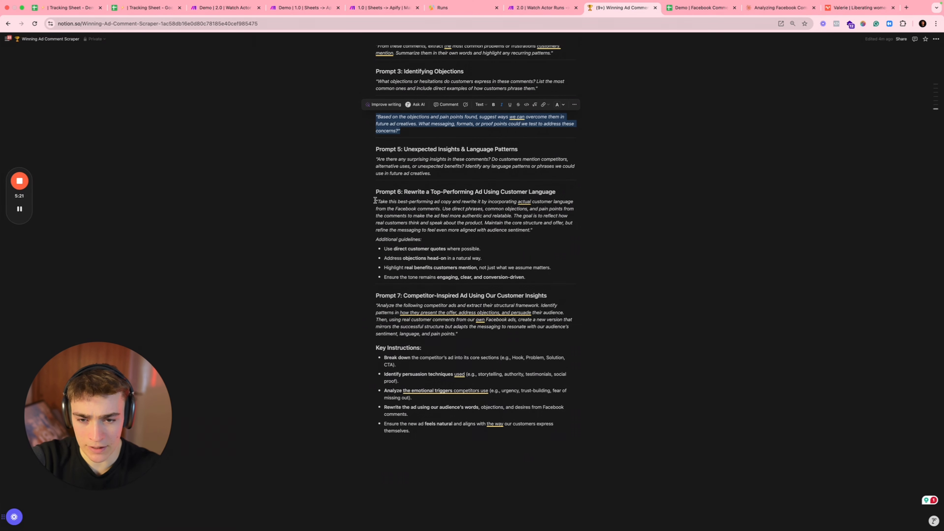
pyautogui.moveTo(375, 201); pyautogui.dragTo(411, 216)
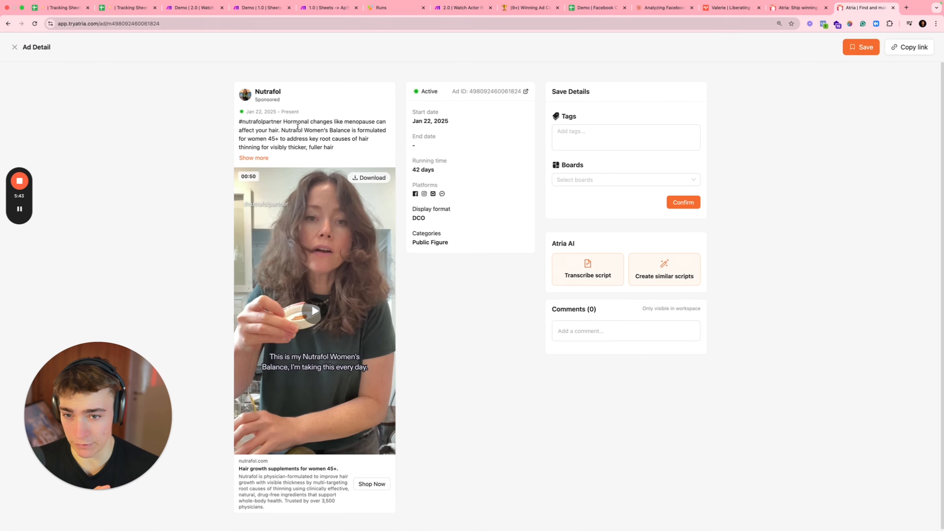
# Step: Transcribe the Nutrafol ad's spoken script in Atria and generate similar scripts from it
pyautogui.moveTo(297, 126); pyautogui.dragTo(393, 130)
pyautogui.click(587, 262)
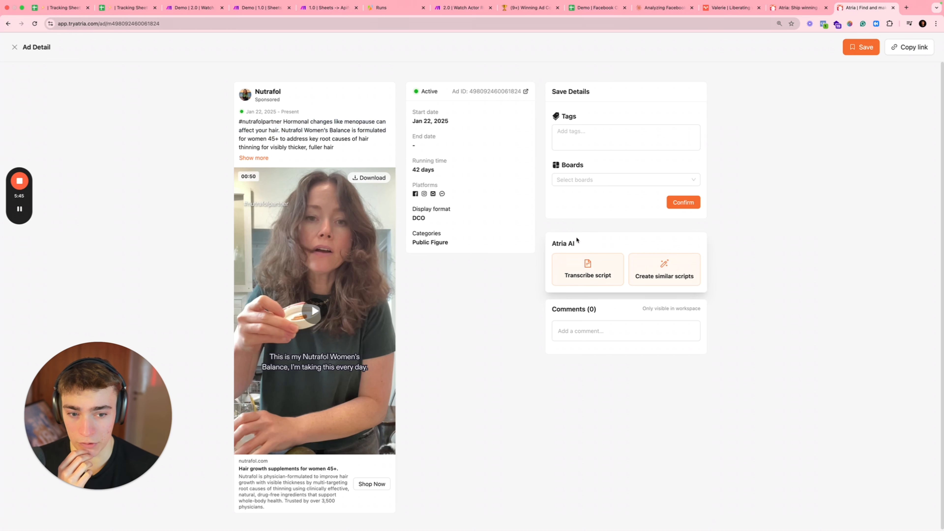
pyautogui.click(581, 274)
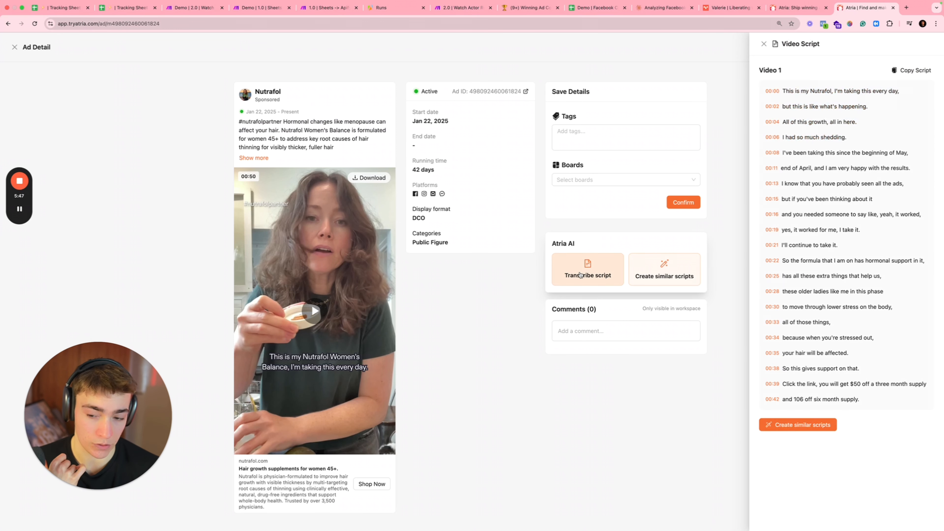
pyautogui.click(817, 424)
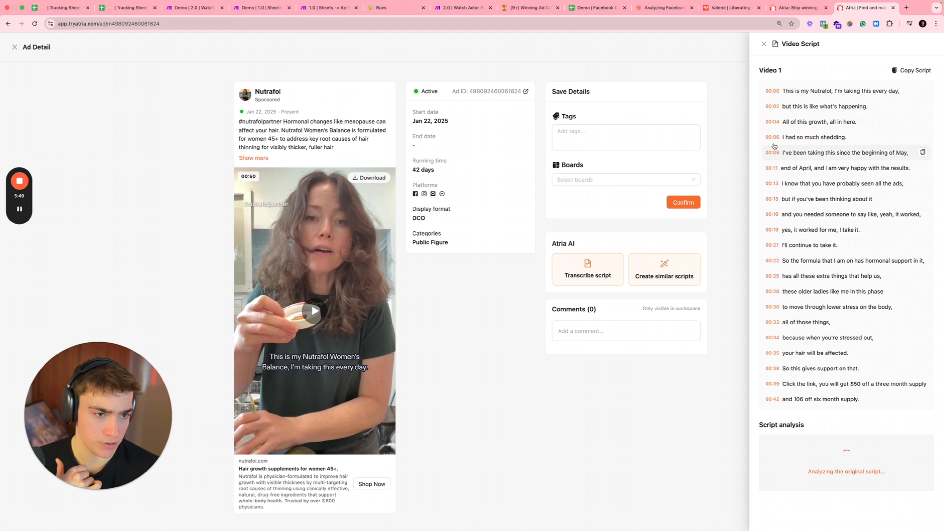
pyautogui.click(662, 8)
# Step: Send Claude the Nutrafol transcript and the Prompt 6 guidelines, separated by a '---' line
pyautogui.write("This is my Nutrafol, I'm taking this every day, but this is like what's happening. All of this growth, all in here. I had so much shedding. I've been taking this since the beginning of May, end of April, and I am very happy with the results. I know that you have probably seen all the ads, but if you've been thinking about it and you needed someone to say like, yeah, it worked, yes, it worked for me, I take it. I'll continue to take it. So the formula that I am on has hormonal support in it, has all these extra things that help us, these older ladies like me in this phase to move through lower stress on the body, all of those things, because when you're stressed out, your hair will be affected. So this gives support on that. Click the link, you will get $50 off a three month supply and 106 off six month supply.")
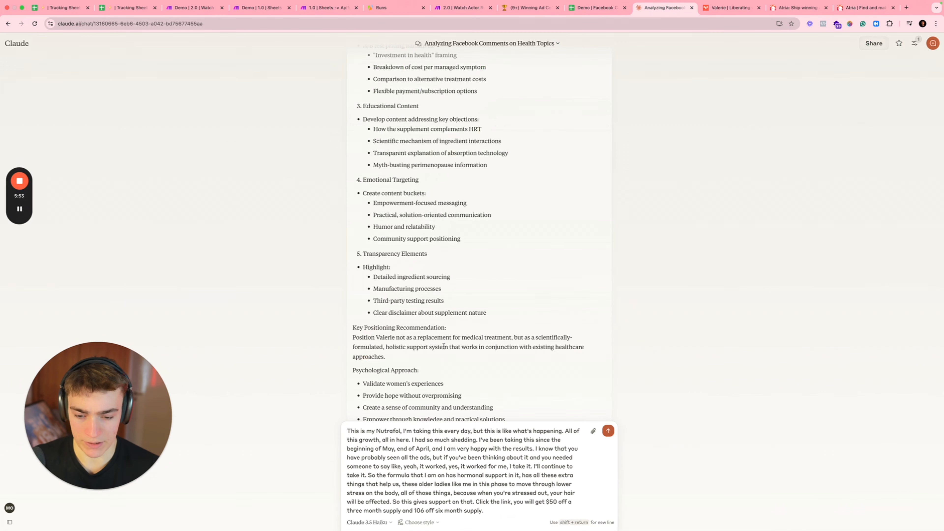
pyautogui.click(530, 8)
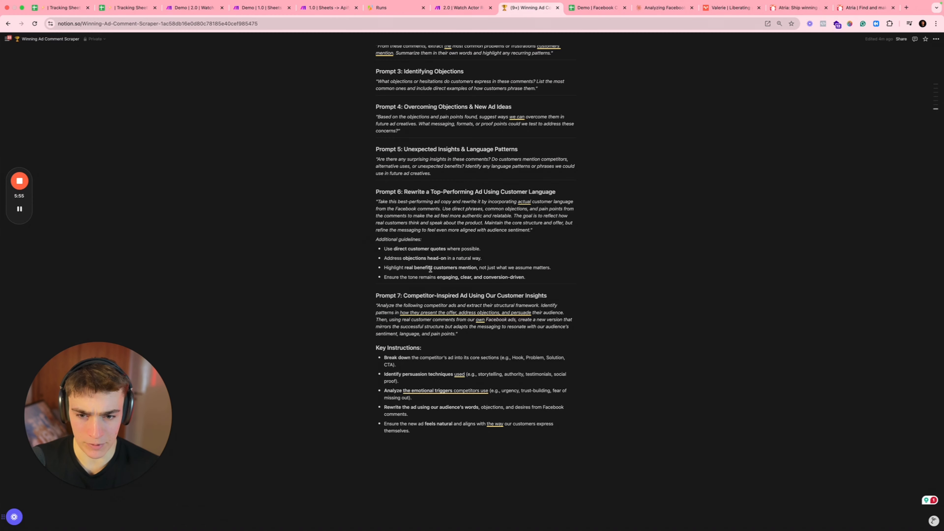
pyautogui.moveTo(375, 201); pyautogui.dragTo(548, 274)
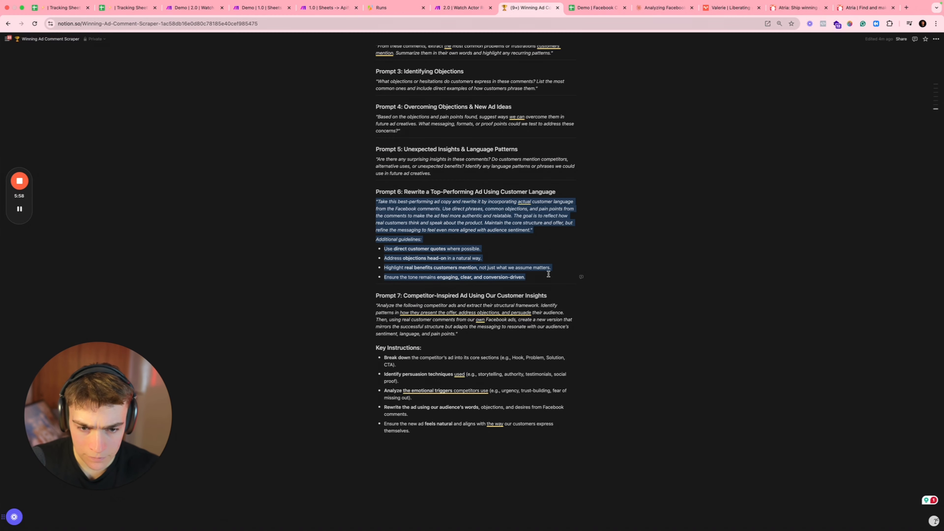
pyautogui.click(668, 8)
pyautogui.hotkey('shift', 'Return')
pyautogui.hotkey('shift', 'Return')
pyautogui.write('---')
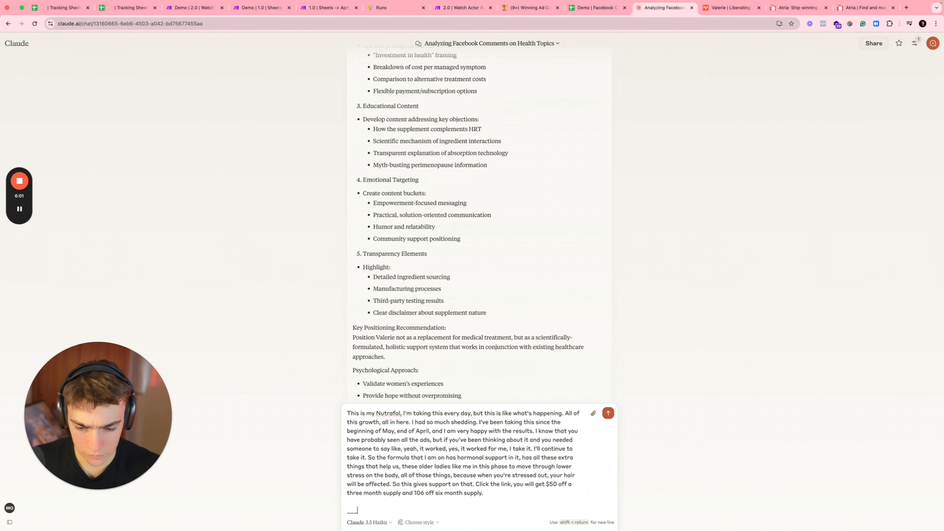
pyautogui.hotkey('shift', 'Return')
pyautogui.hotkey('shift', 'Return')
pyautogui.write('"Take this best-performing ad copy and rewrite it by incorporating actual customer language from the Facebook comments. Use direct phrases, common objections, and pain points from the comments to make the ad feel more authentic and relatable. The goal is to reflect how real customers think and speak about the product. Maintain the core structure and offer, but refine the messaging to feel even more aligned with audience sentiment." Additional guidelines: * Use direct customer quotes where possible. * Address objections head-on in a natural way. * Highlight real benefits customers mention, not just what we assume matters. * Ensure the tone remains engaging, clear, and conversion-driven.')
pyautogui.press('Return')
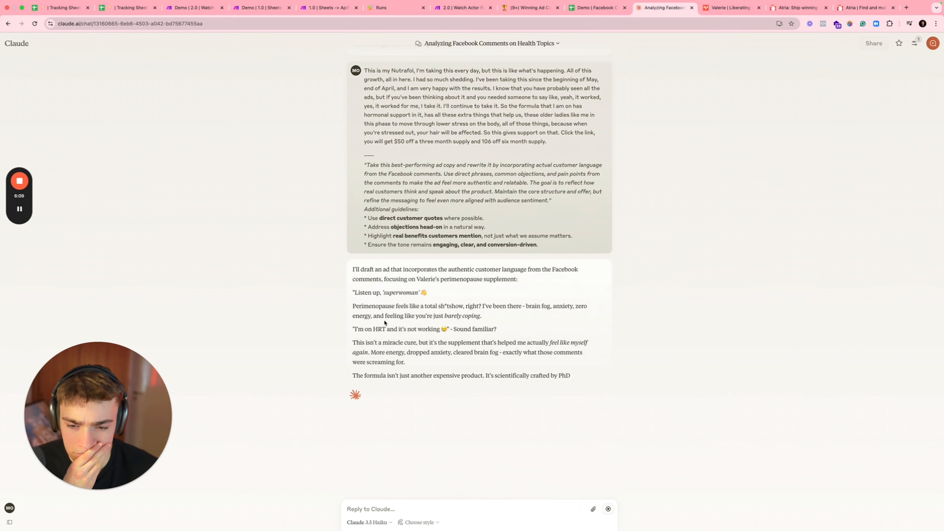
# Step: Review the Valerie draft's Perimenopause paragraph, the 'superwoman' hook and the miracle-cure line
pyautogui.moveTo(355, 307); pyautogui.dragTo(457, 317)
pyautogui.click(457, 316)
pyautogui.moveTo(353, 308); pyautogui.dragTo(433, 309)
pyautogui.click(432, 310)
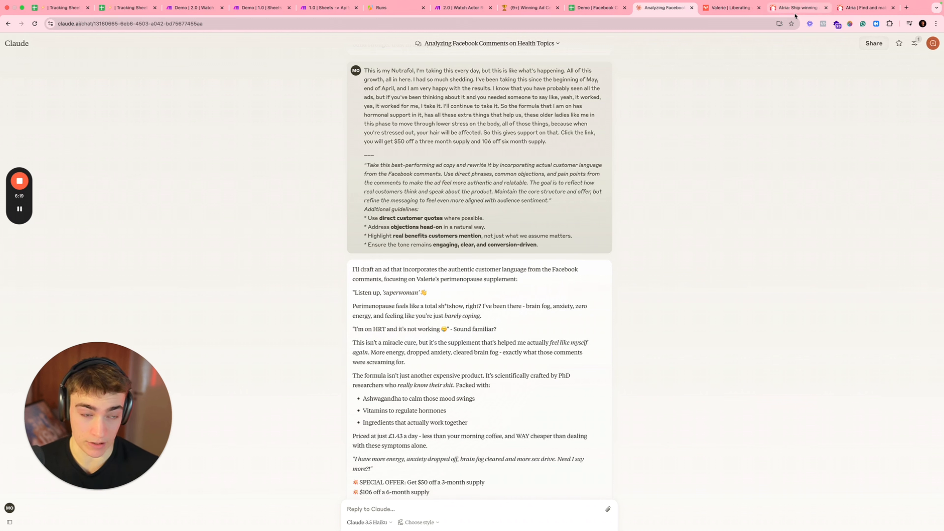
pyautogui.moveTo(381, 294); pyautogui.dragTo(417, 293)
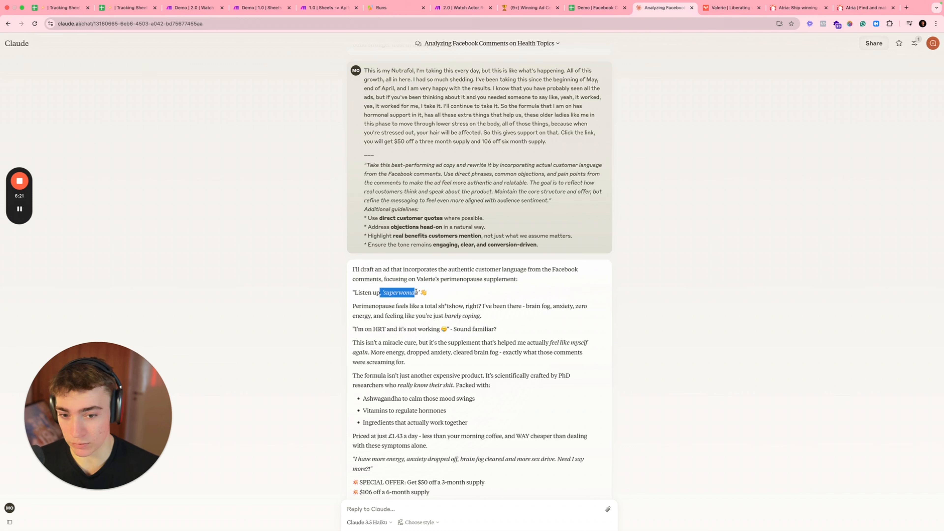
pyautogui.click(417, 293)
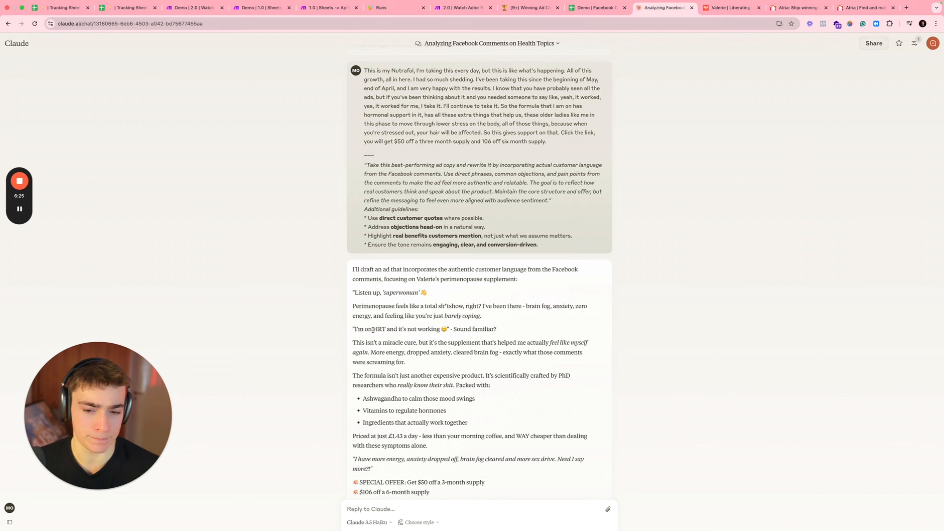
pyautogui.moveTo(364, 349); pyautogui.dragTo(458, 343)
pyautogui.click(460, 343)
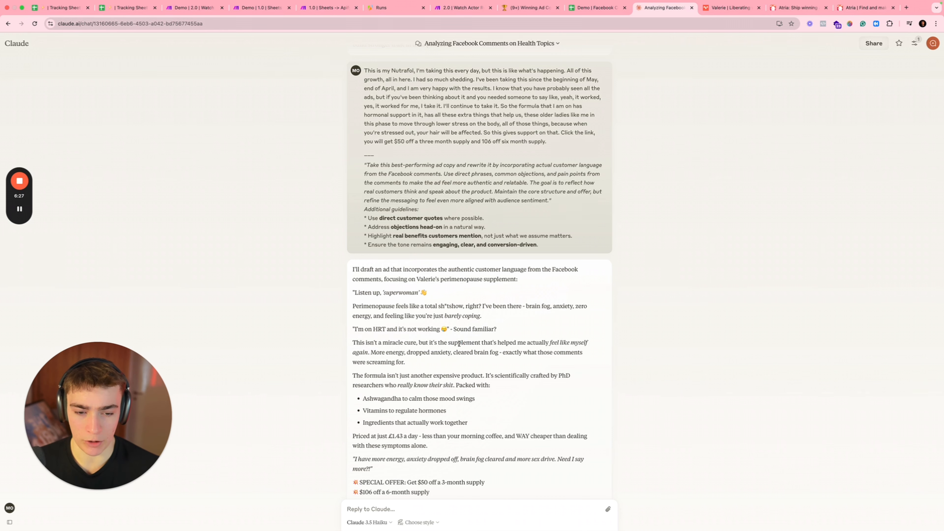
# Step: Read down past the formula line to the offer and closing, then scroll back up
pyautogui.scroll(-3, 390, 335)
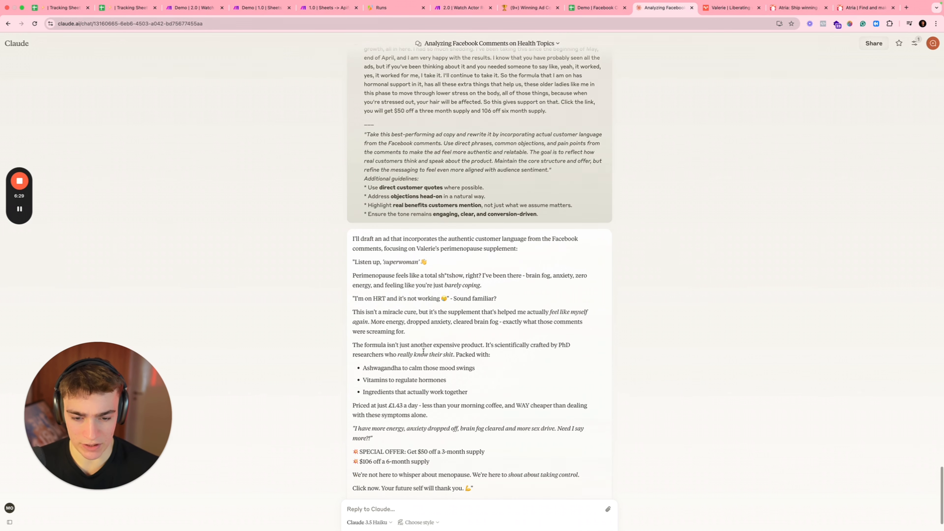
pyautogui.moveTo(385, 300); pyautogui.dragTo(444, 289)
pyautogui.click(479, 303)
pyautogui.scroll(-1, 501, 312)
pyautogui.click(368, 330)
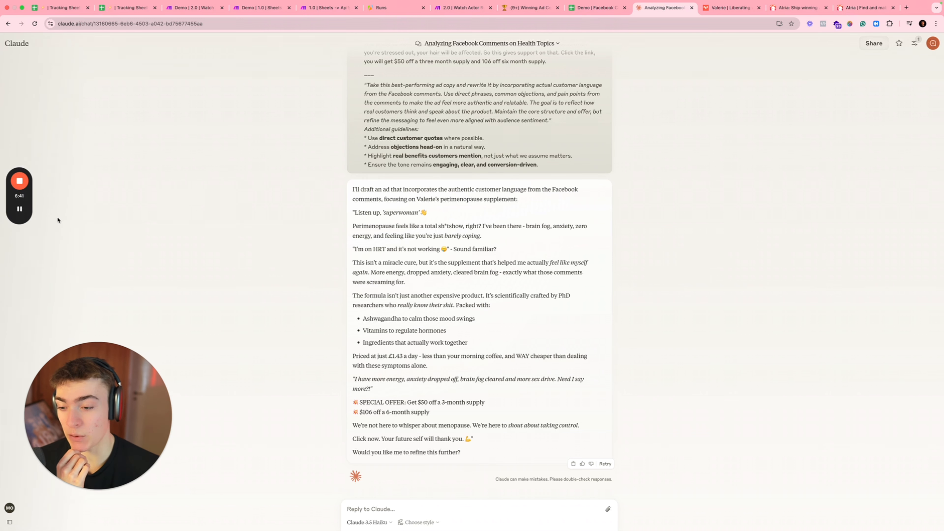
pyautogui.scroll(15, 36, 217)
pyautogui.scroll(5, 359, 219)
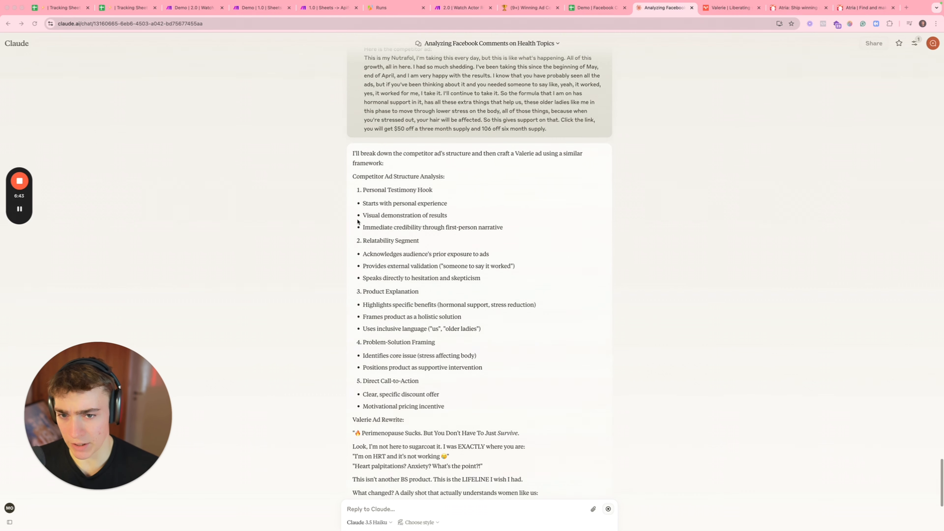
pyautogui.scroll(1, 354, 225)
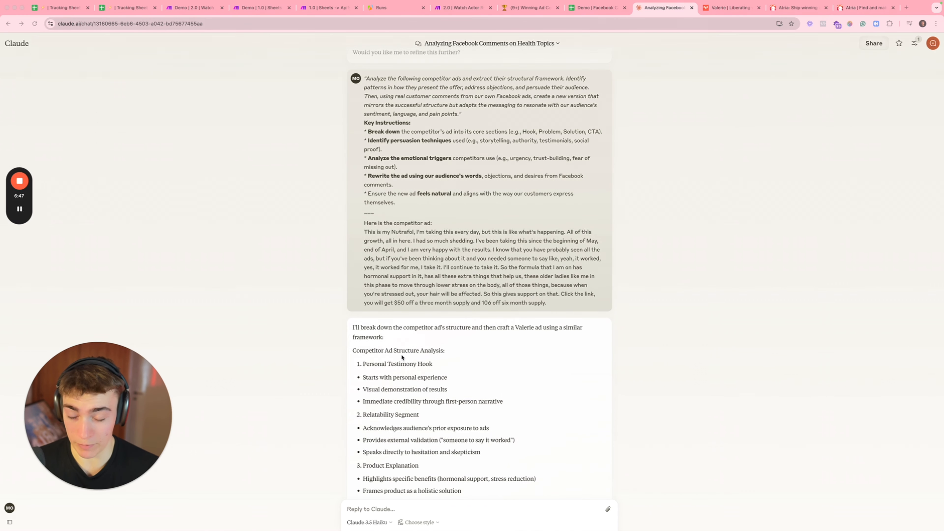
pyautogui.scroll(1, 402, 359)
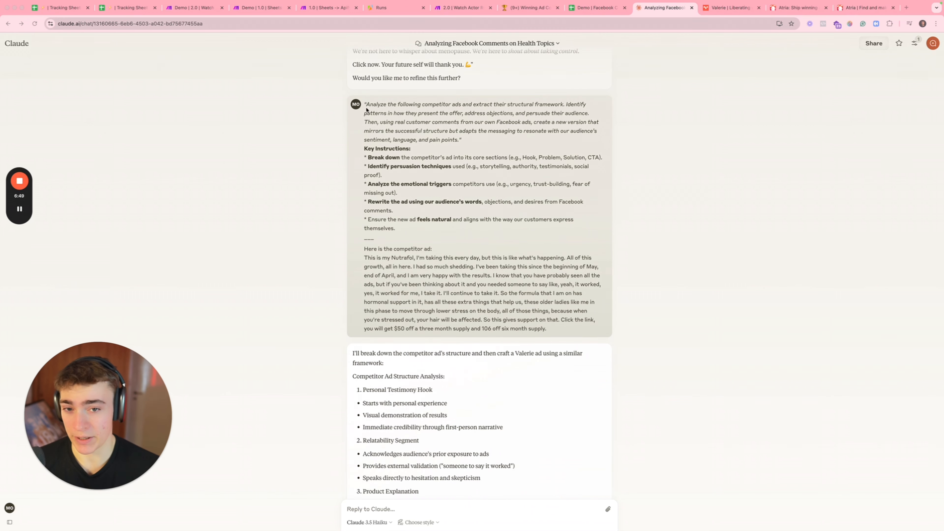
pyautogui.moveTo(413, 105); pyautogui.dragTo(535, 112)
pyautogui.click(526, 112)
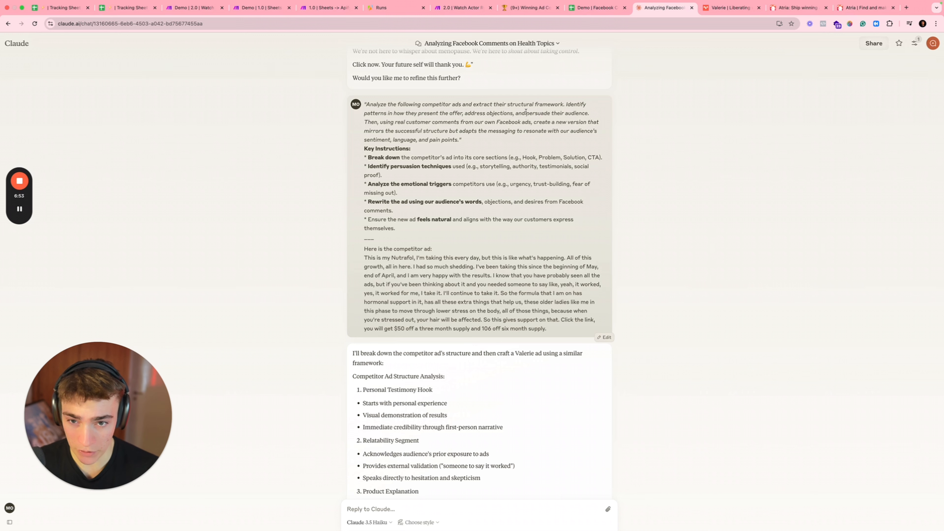
pyautogui.scroll(-1, 511, 111)
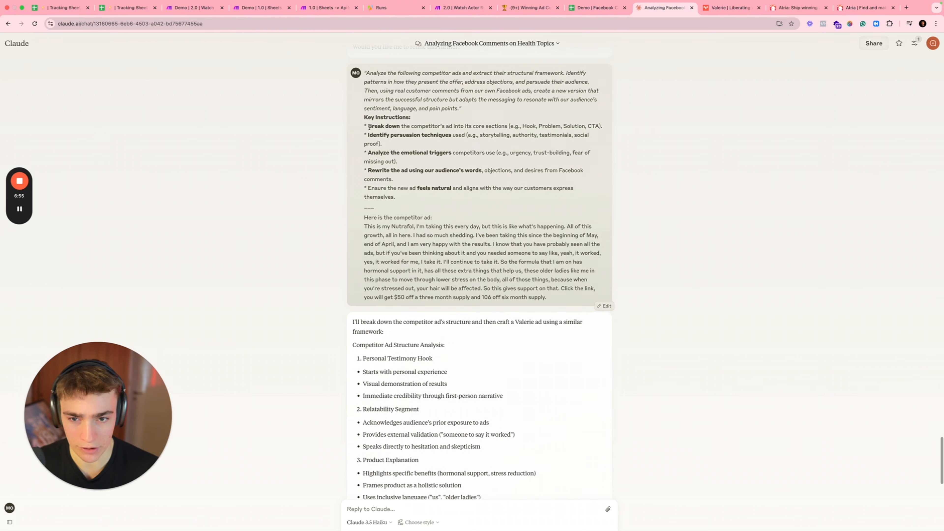
pyautogui.moveTo(364, 126); pyautogui.dragTo(432, 137)
pyautogui.scroll(-3, 432, 141)
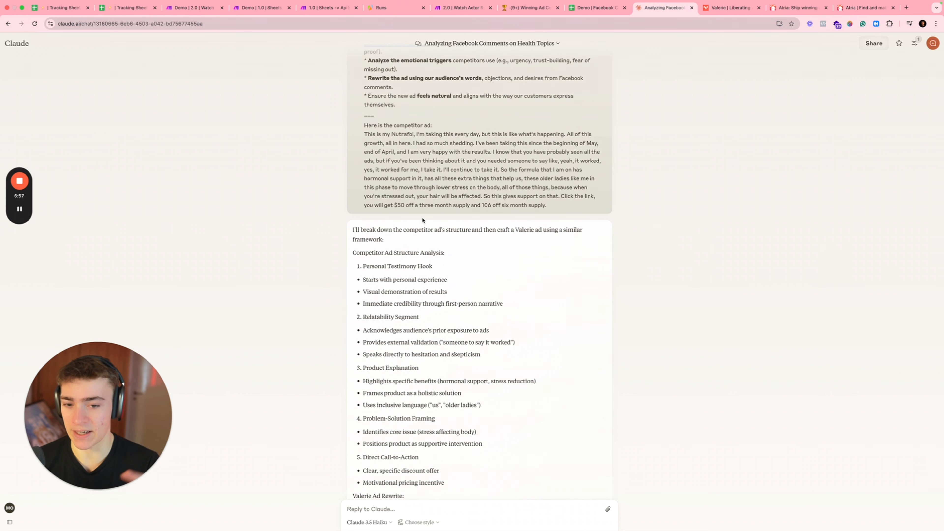
pyautogui.scroll(-2, 424, 220)
pyautogui.moveTo(361, 265); pyautogui.dragTo(431, 265)
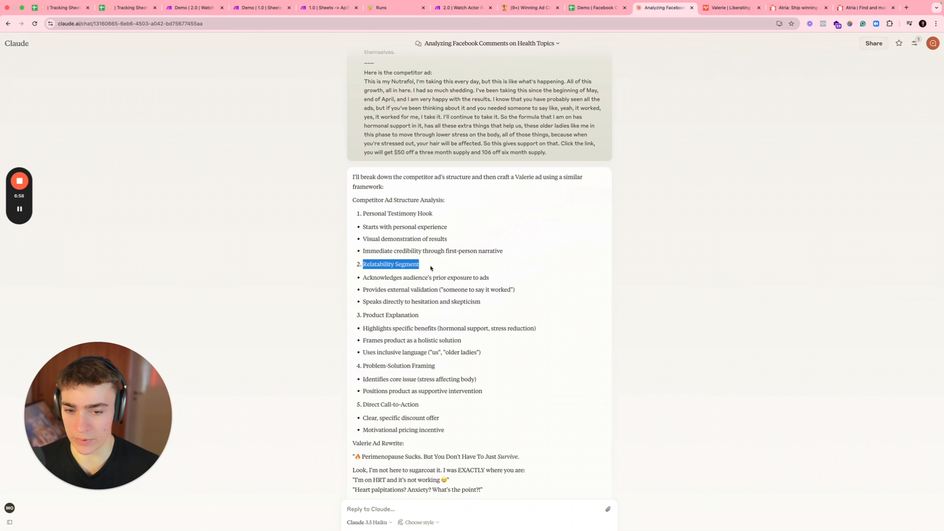
pyautogui.click(431, 265)
pyautogui.scroll(-6, 430, 261)
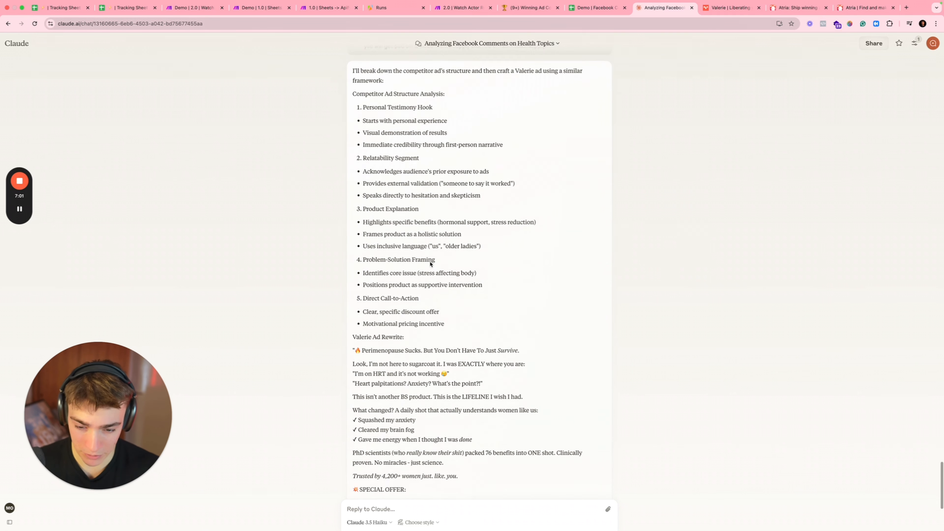
pyautogui.scroll(-3, 375, 255)
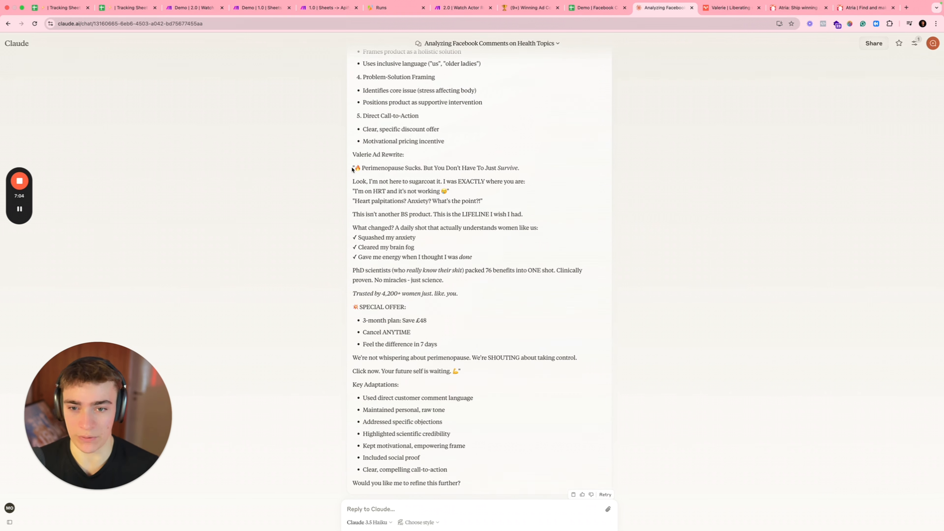
pyautogui.moveTo(352, 169); pyautogui.dragTo(438, 164)
pyautogui.click(437, 165)
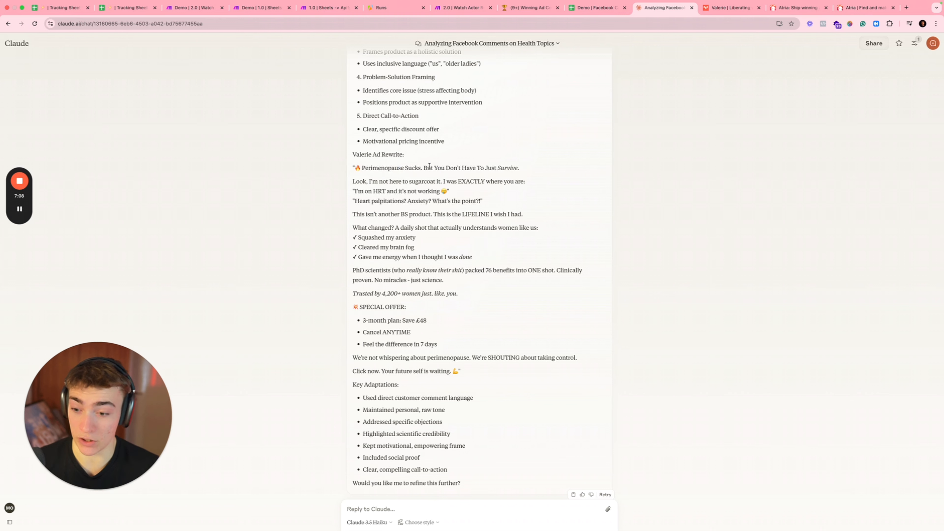
pyautogui.moveTo(377, 181); pyautogui.dragTo(423, 181)
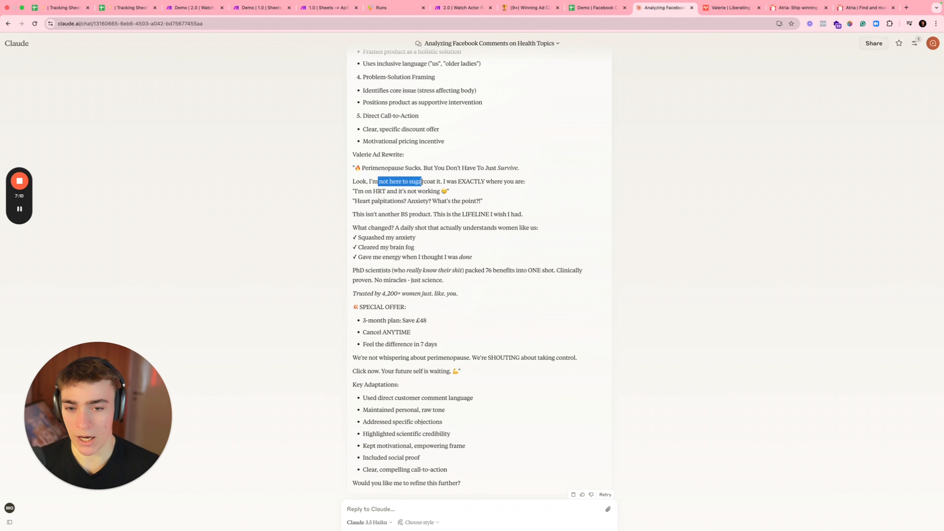
pyautogui.click(422, 181)
pyautogui.moveTo(354, 181); pyautogui.dragTo(370, 181)
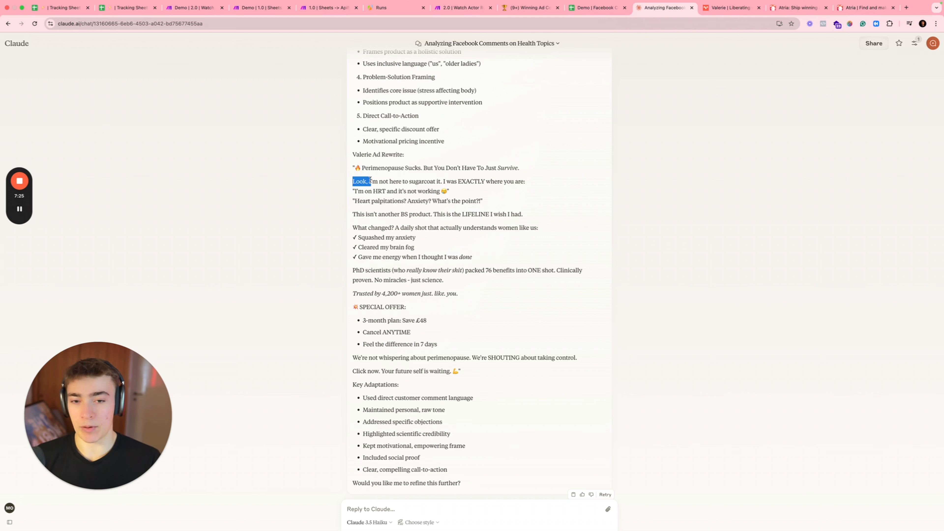
pyautogui.moveTo(466, 182); pyautogui.dragTo(500, 183)
pyautogui.click(500, 184)
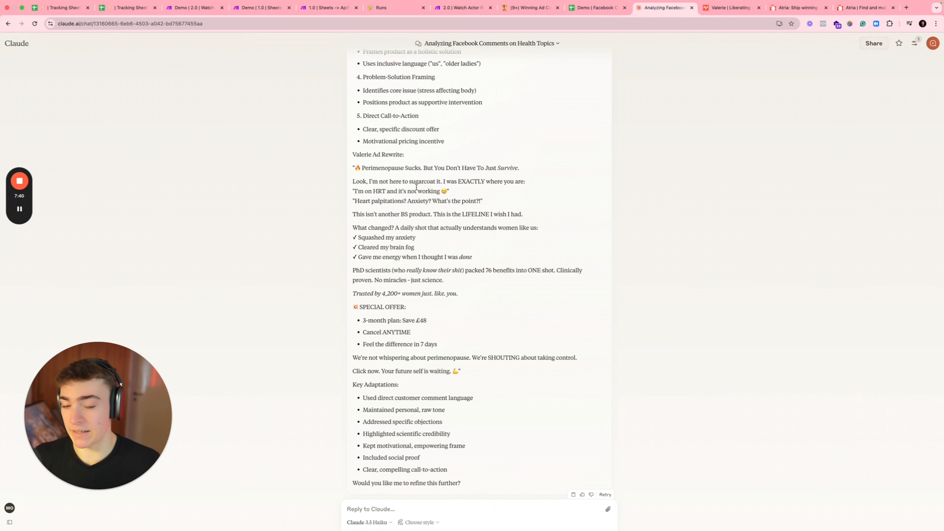
pyautogui.moveTo(379, 201)
pyautogui.mouseDown()
pyautogui.moveTo(486, 203)
pyautogui.moveTo(362, 200)
pyautogui.moveTo(391, 201)
pyautogui.mouseUp()
pyautogui.click(363, 199)
pyautogui.doubleClick(363, 200)
pyautogui.click(363, 200)
pyautogui.doubleClick(394, 200)
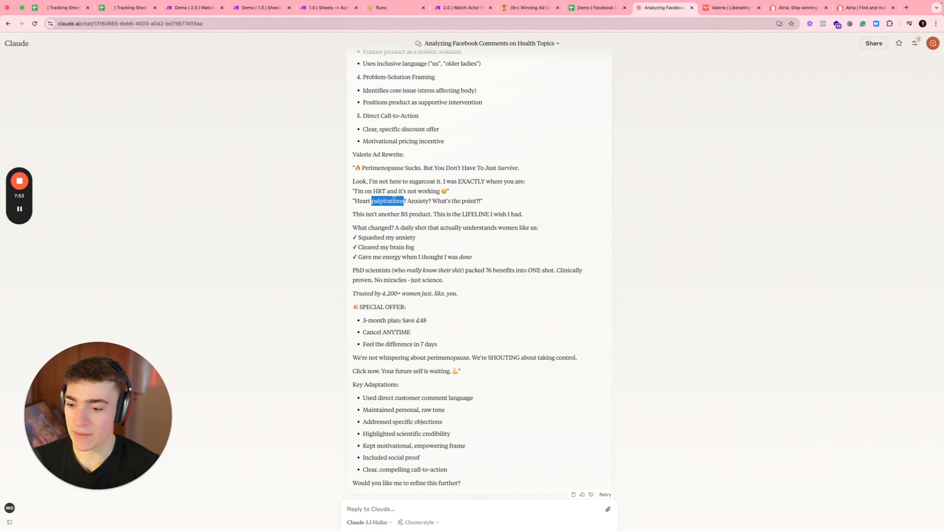
pyautogui.click(359, 215)
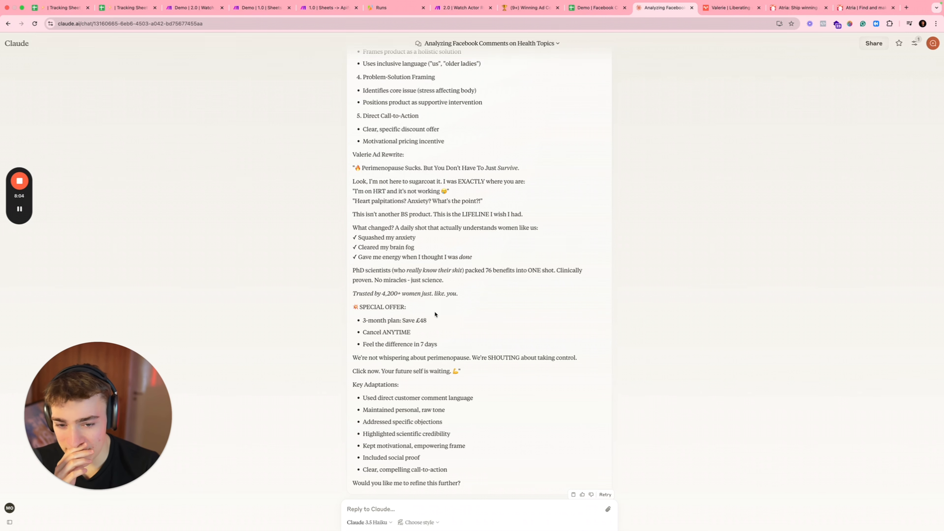
pyautogui.moveTo(440, 346); pyautogui.dragTo(488, 256)
pyautogui.click(359, 226)
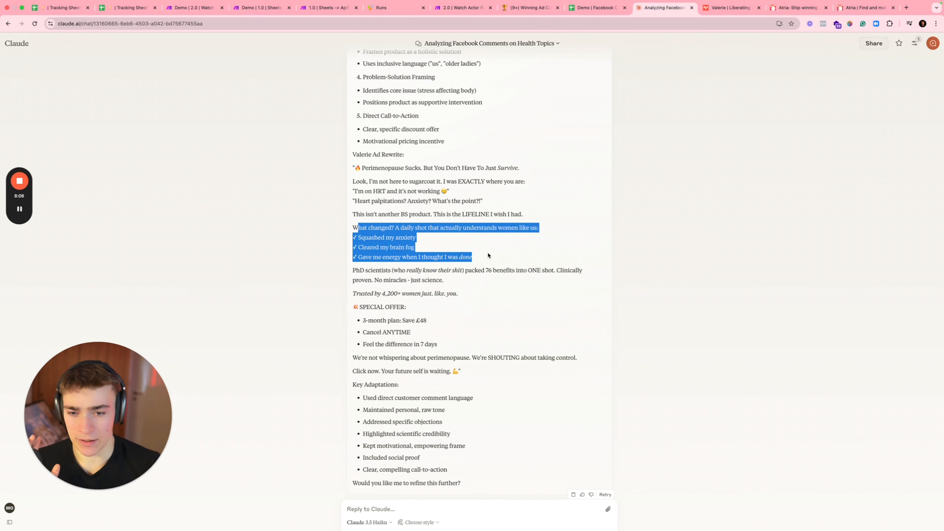
pyautogui.moveTo(353, 271); pyautogui.dragTo(381, 271)
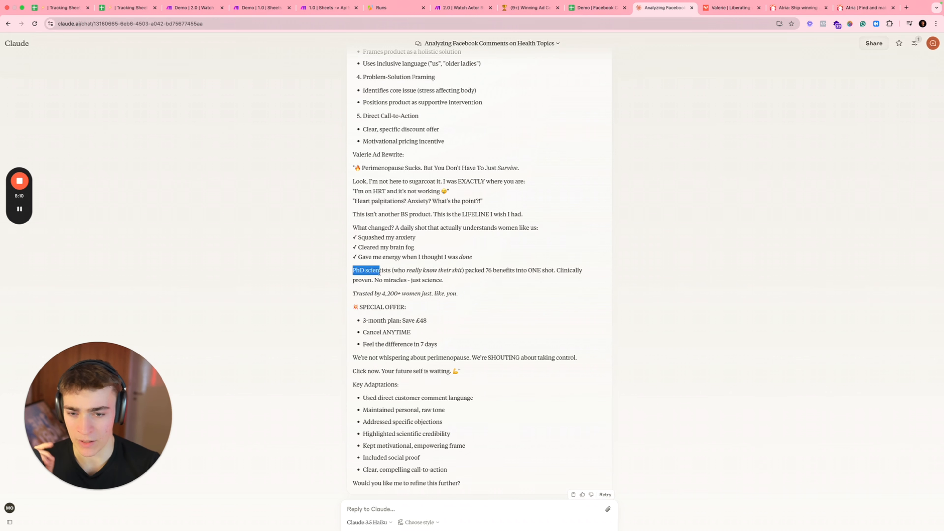
pyautogui.click(391, 273)
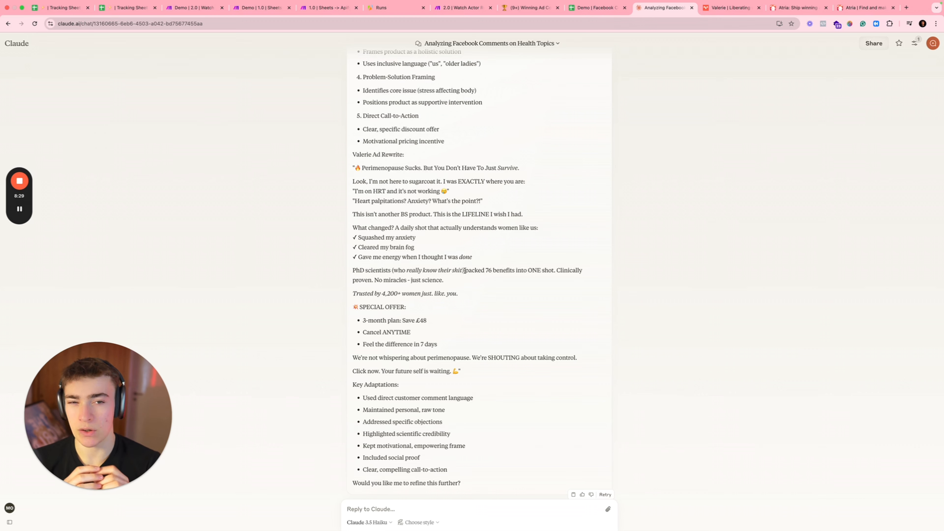
pyautogui.click(615, 10)
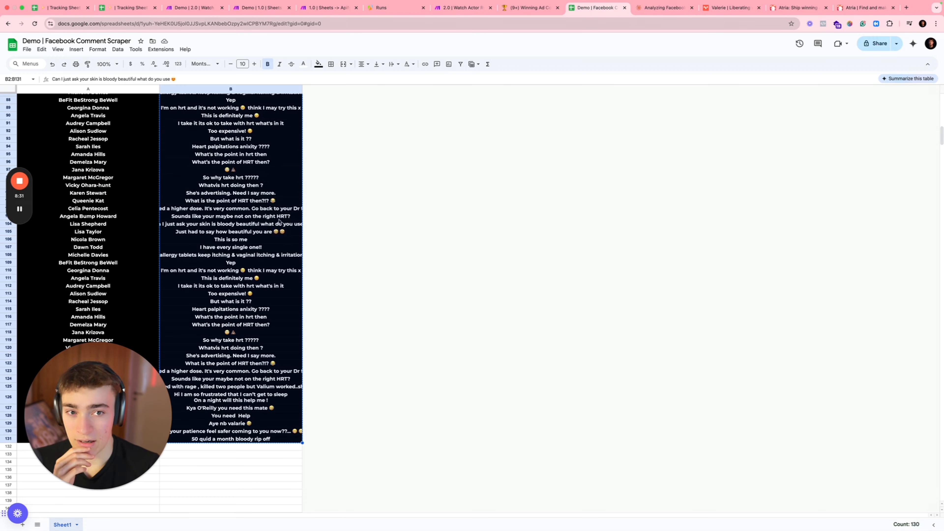
pyautogui.click(210, 193)
pyautogui.scroll(5, 209, 200)
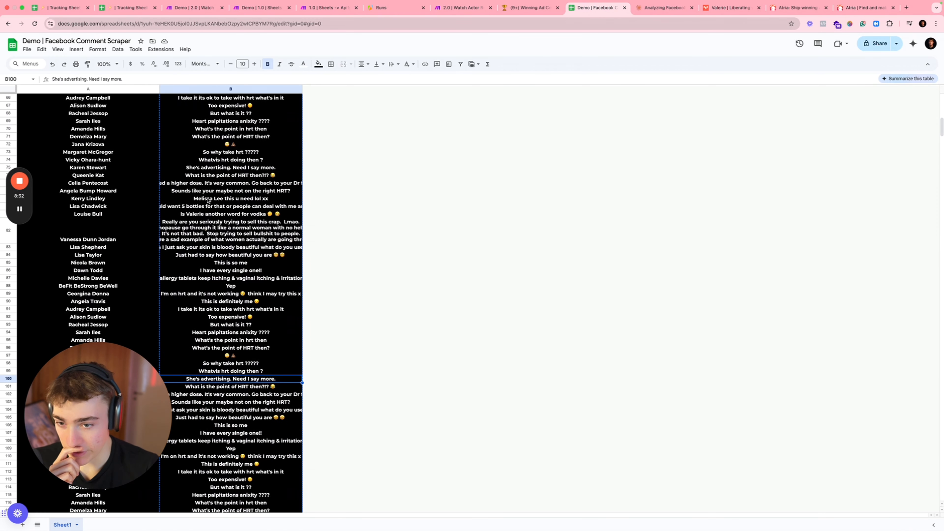
pyautogui.doubleClick(187, 182)
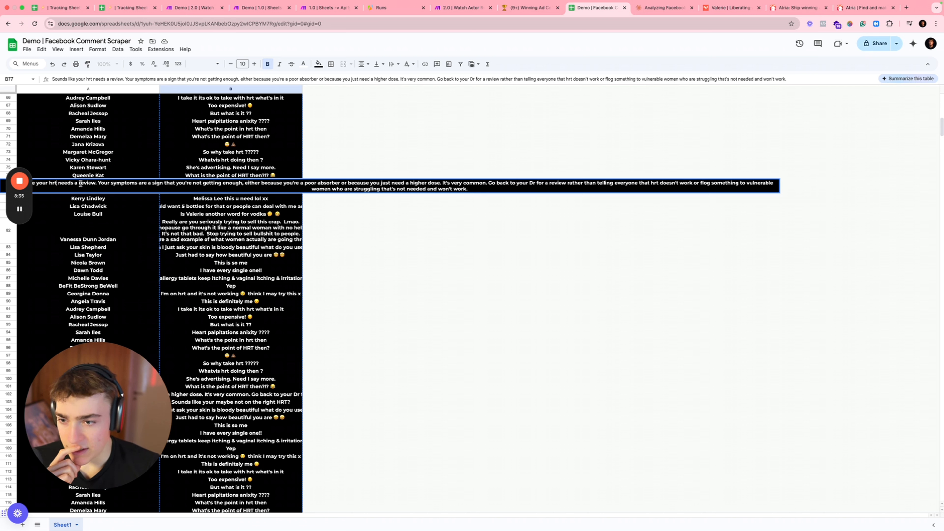
pyautogui.tripleClick(250, 184)
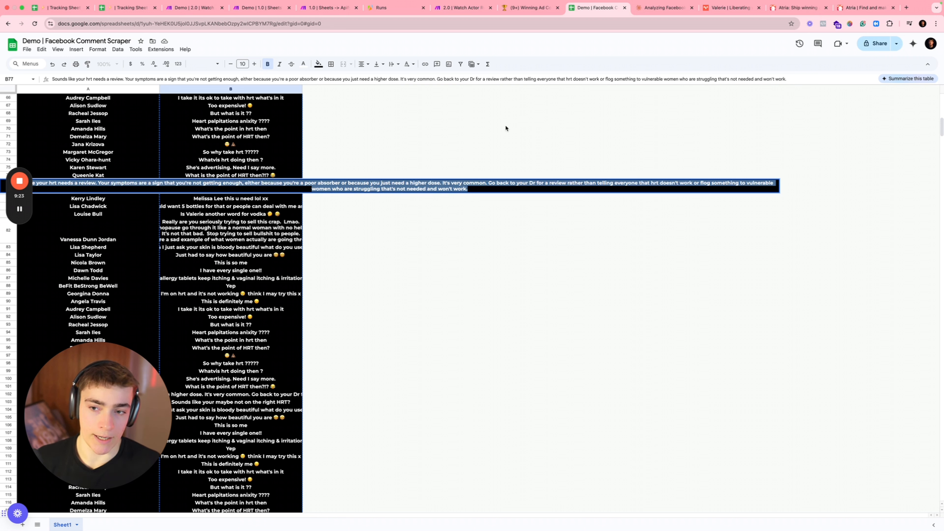
pyautogui.click(256, 264)
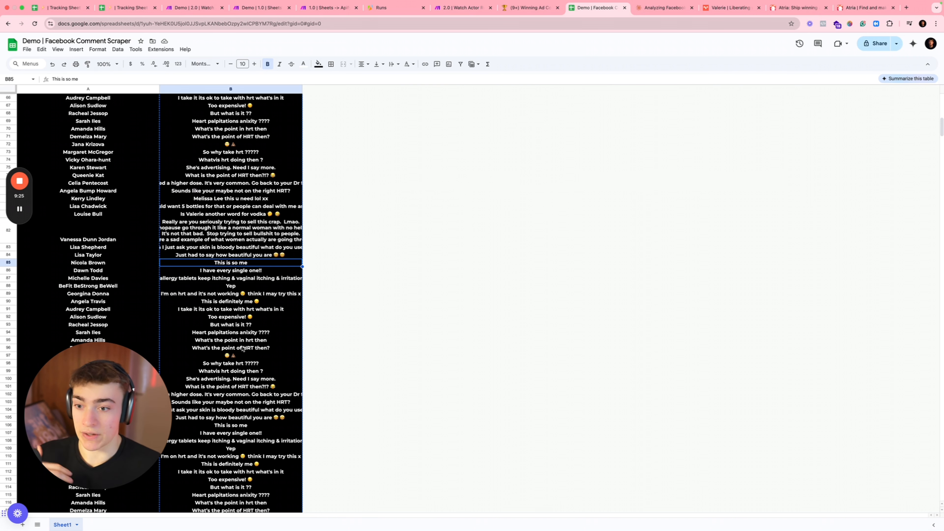
pyautogui.moveTo(243, 480); pyautogui.dragTo(230, 131)
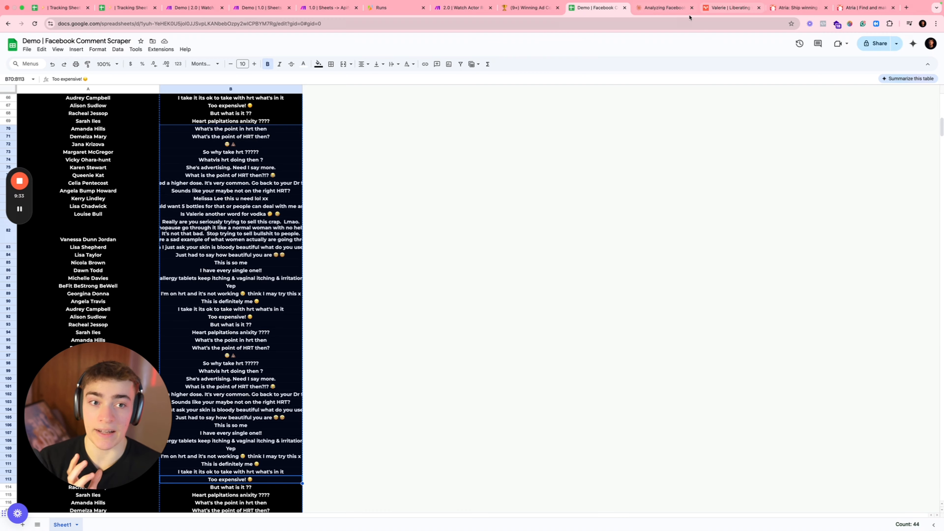
pyautogui.click(667, 13)
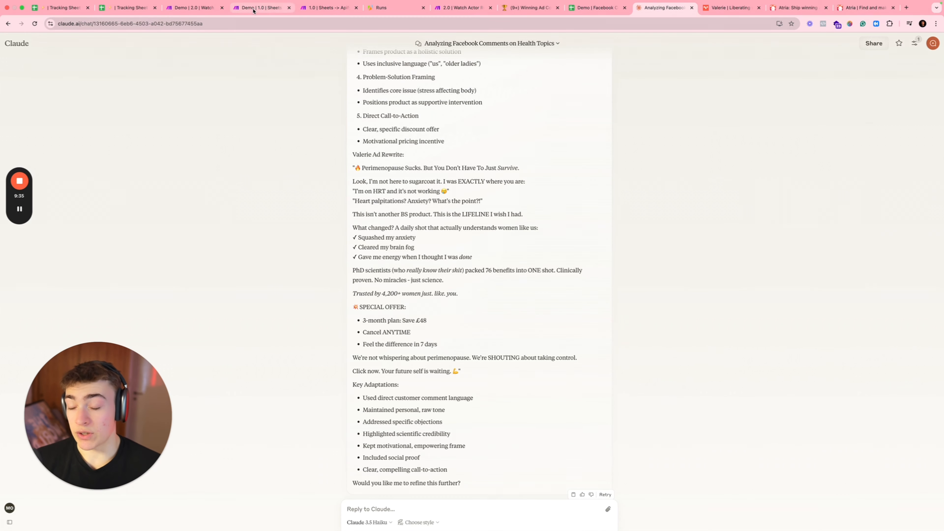
# Step: Check the recent Apify Facebook Comments runs, then select the first post link in Tracking Sheet cell B2
pyautogui.click(262, 8)
pyautogui.click(382, 9)
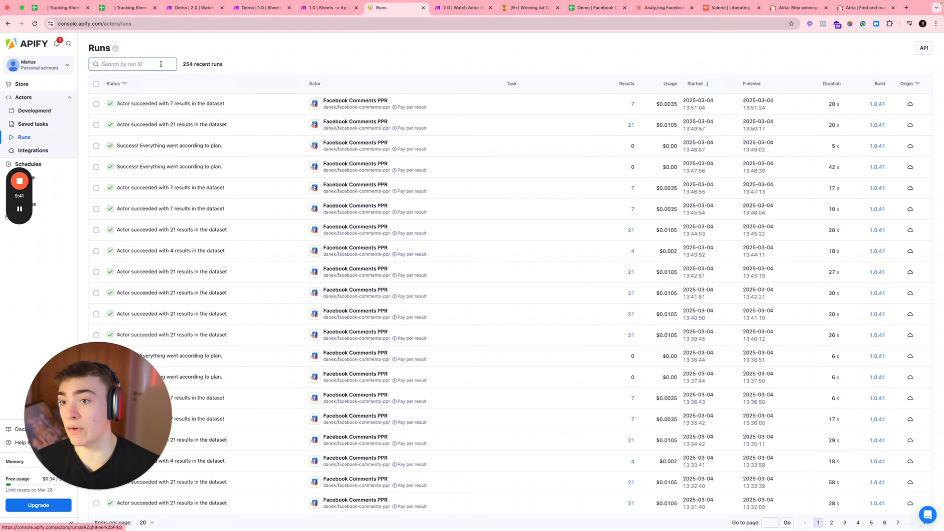
pyautogui.click(127, 7)
pyautogui.click(98, 107)
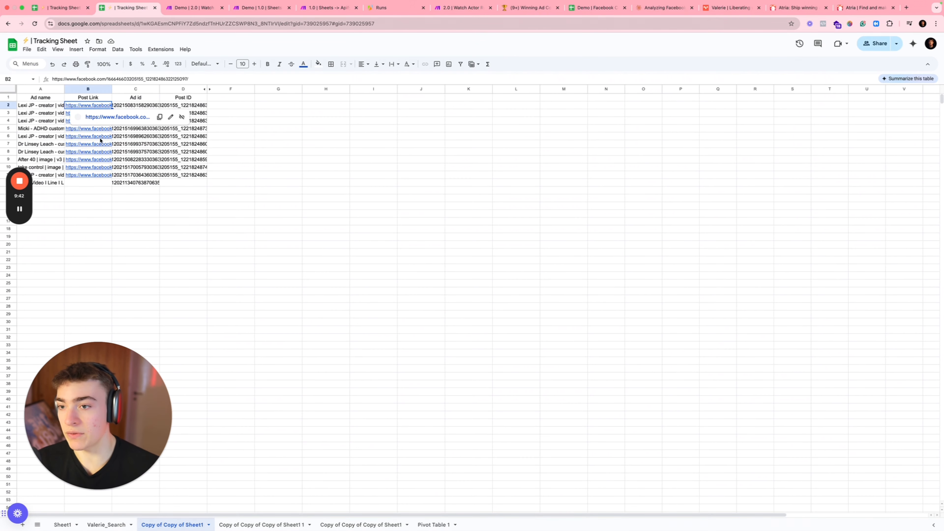
# Step: Dismiss the B2 link preview and go back to the Claude 'Analyzing Facebook Comments on Health Topics' chat
pyautogui.click(306, 176)
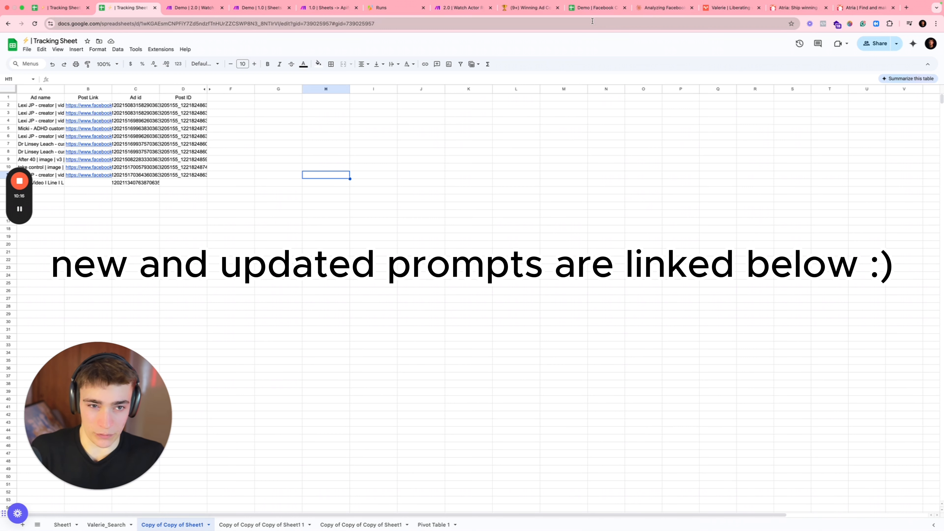
pyautogui.click(646, 7)
pyautogui.scroll(10, 472, 190)
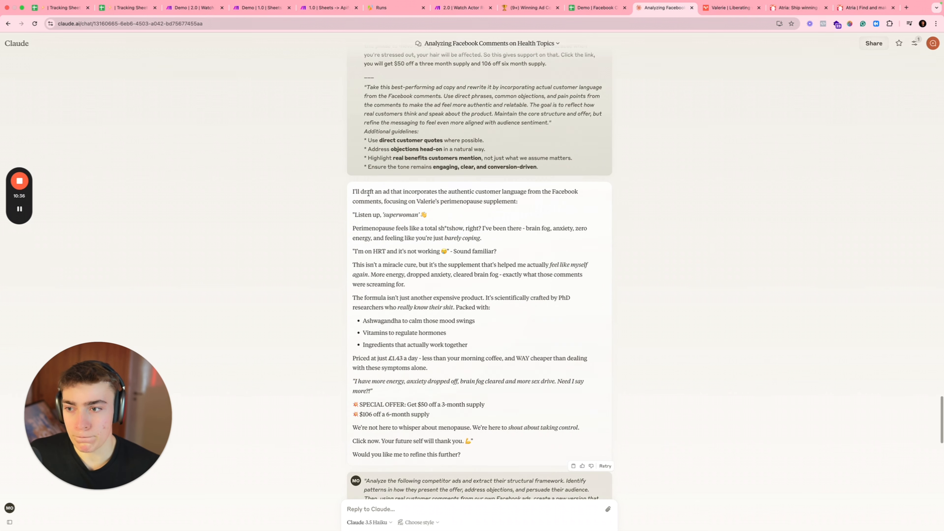
pyautogui.scroll(-1, 368, 194)
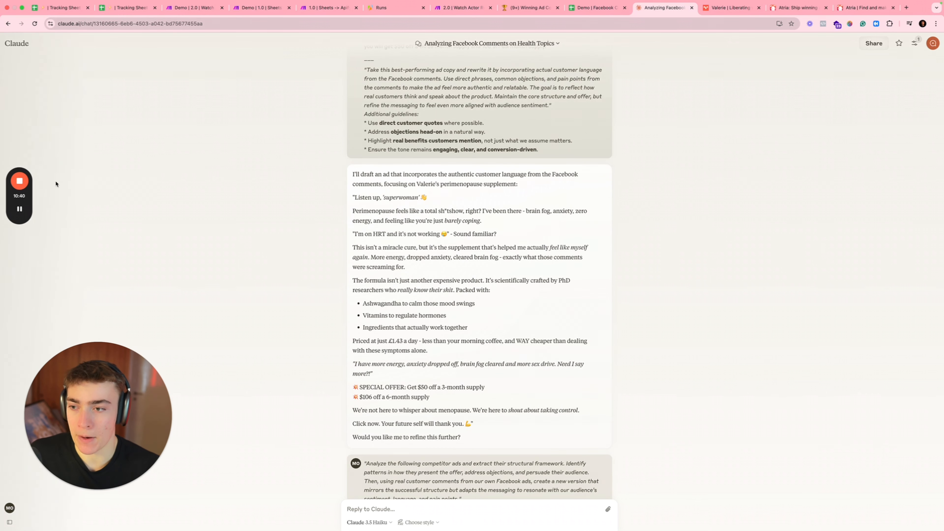